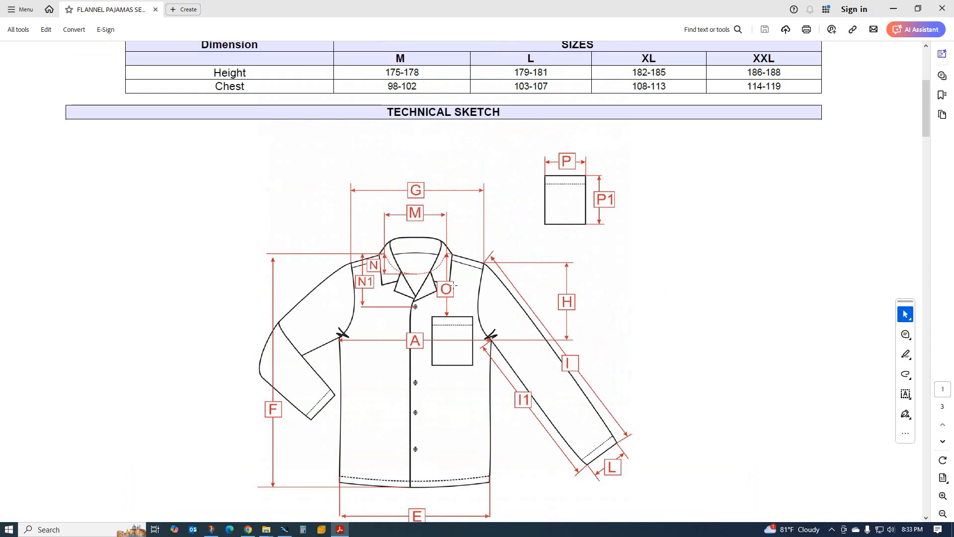
# Examine the technical sketch, body dimensions and garment measurement card in the flannel pajamas specification
pyautogui.scroll(-3, 453, 285)
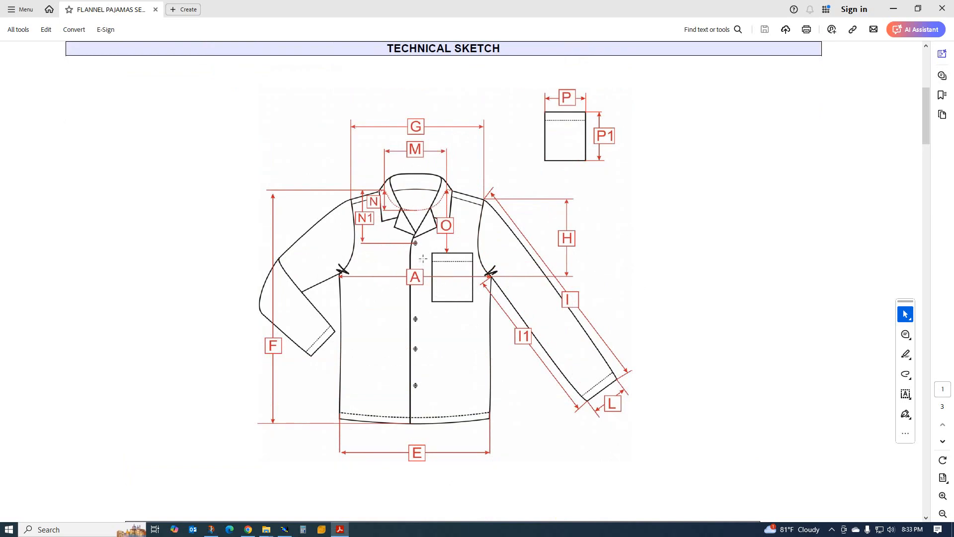
pyautogui.scroll(7, 457, 271)
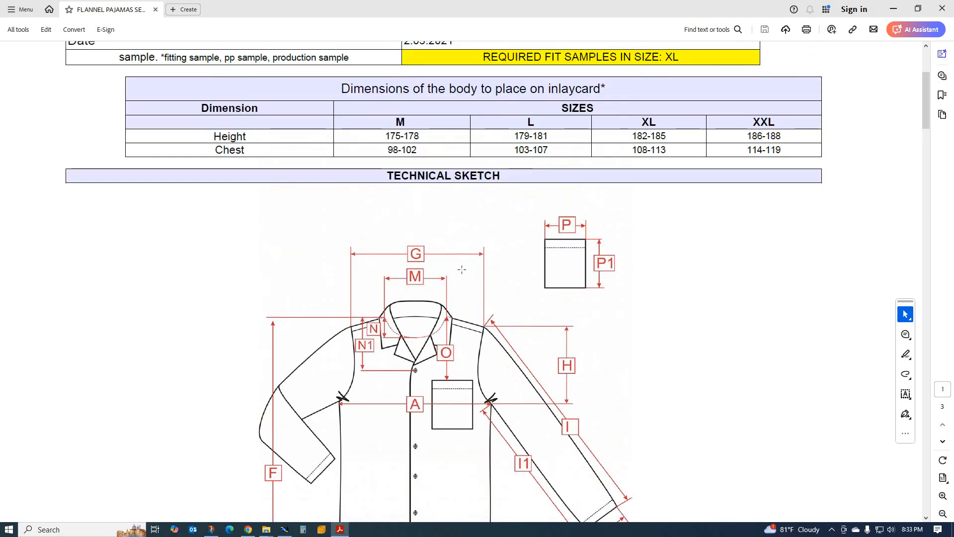
pyautogui.scroll(-7, 458, 261)
pyautogui.scroll(-6, 418, 272)
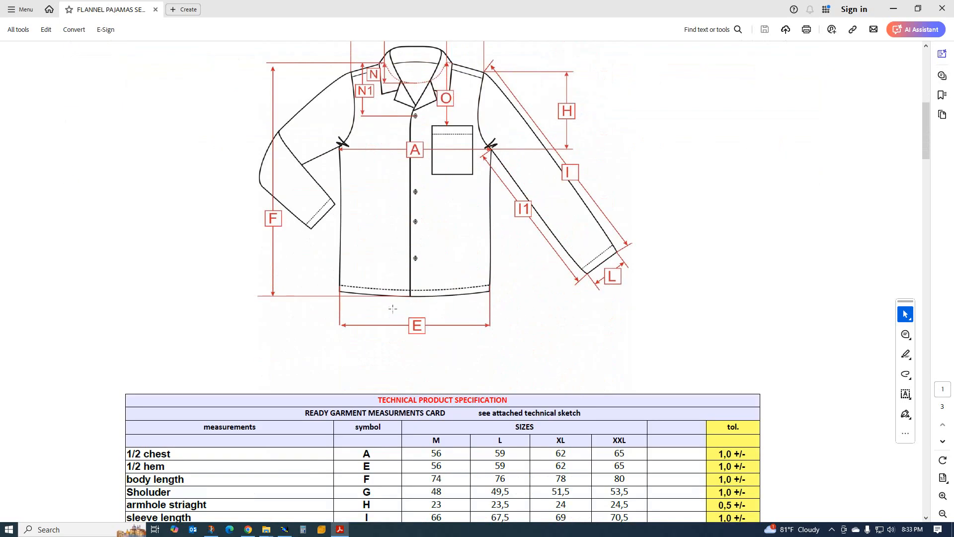
pyautogui.scroll(3, 399, 304)
pyautogui.scroll(3, 399, 304)
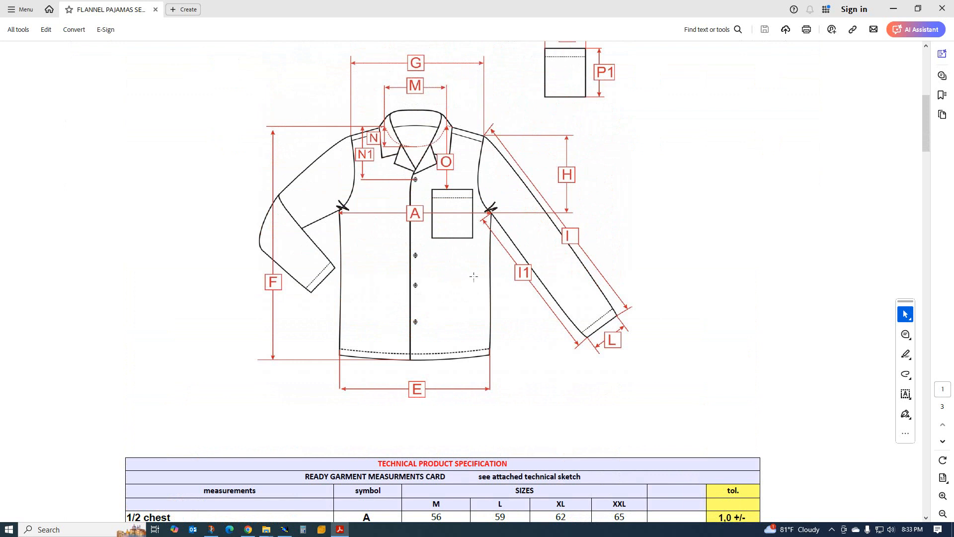
pyautogui.scroll(-3, 447, 282)
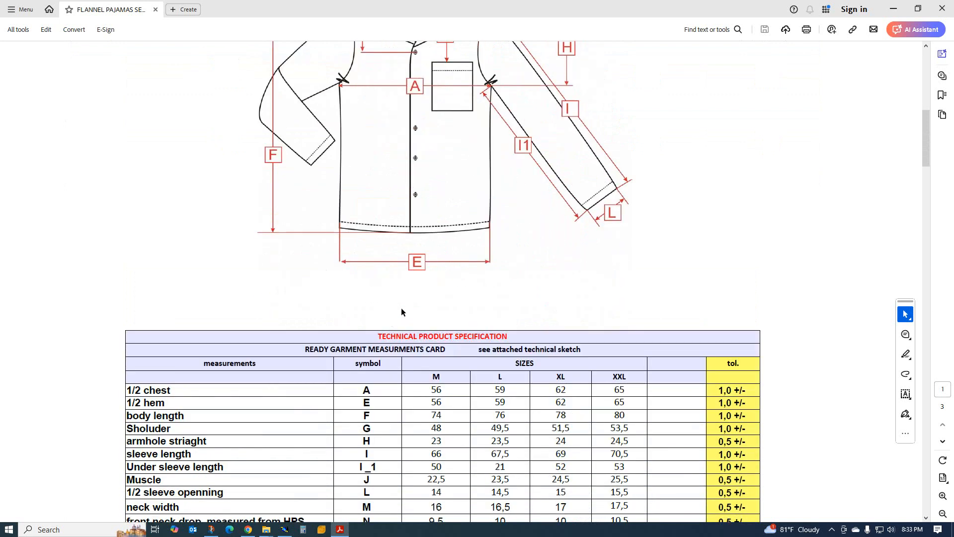
pyautogui.scroll(-3, 401, 303)
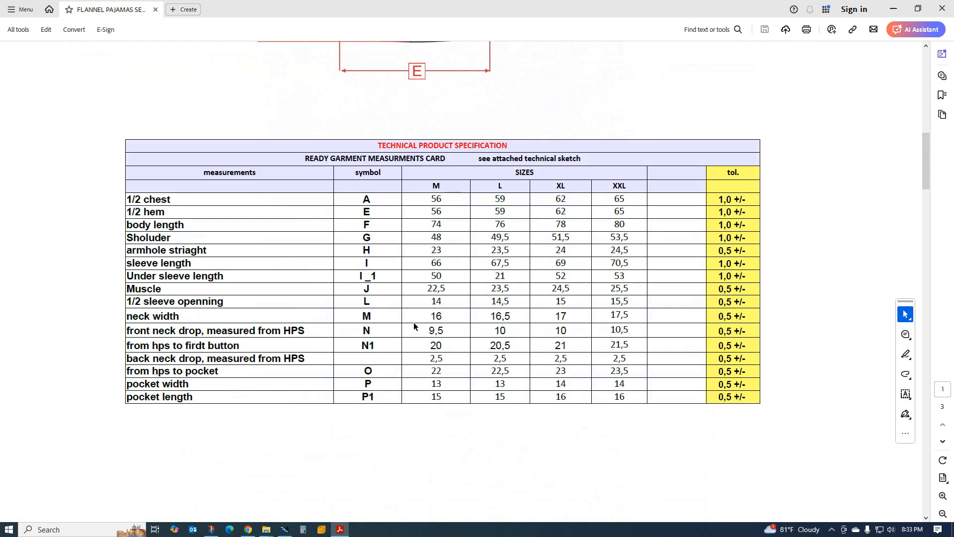
pyautogui.scroll(6, 465, 259)
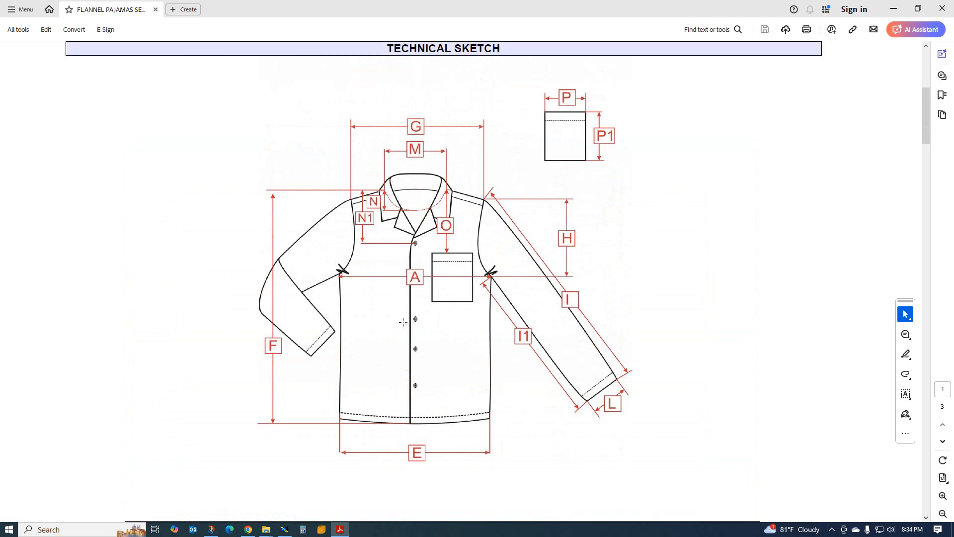
pyautogui.scroll(1, 403, 322)
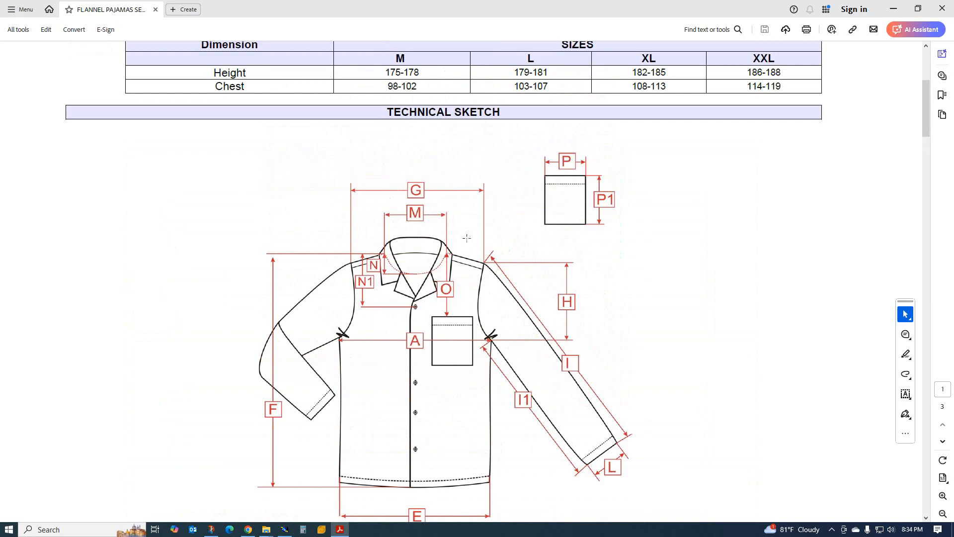
pyautogui.scroll(-3, 452, 311)
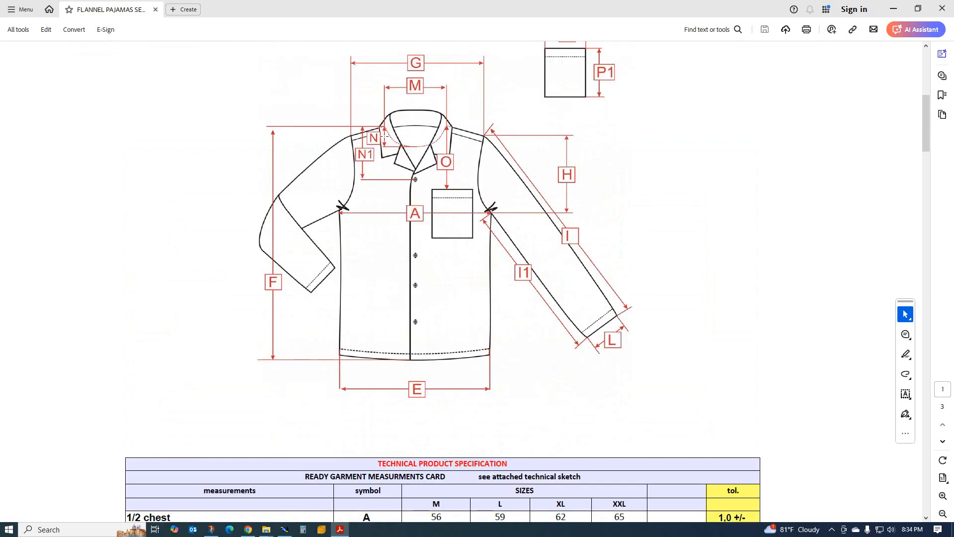
pyautogui.scroll(-3, 396, 327)
pyautogui.scroll(-2, 469, 400)
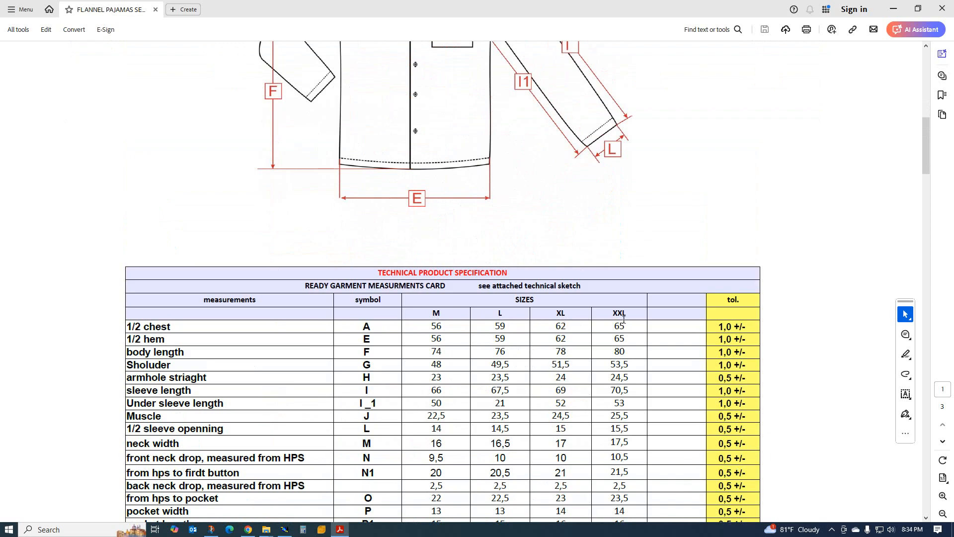
pyautogui.scroll(10, 522, 345)
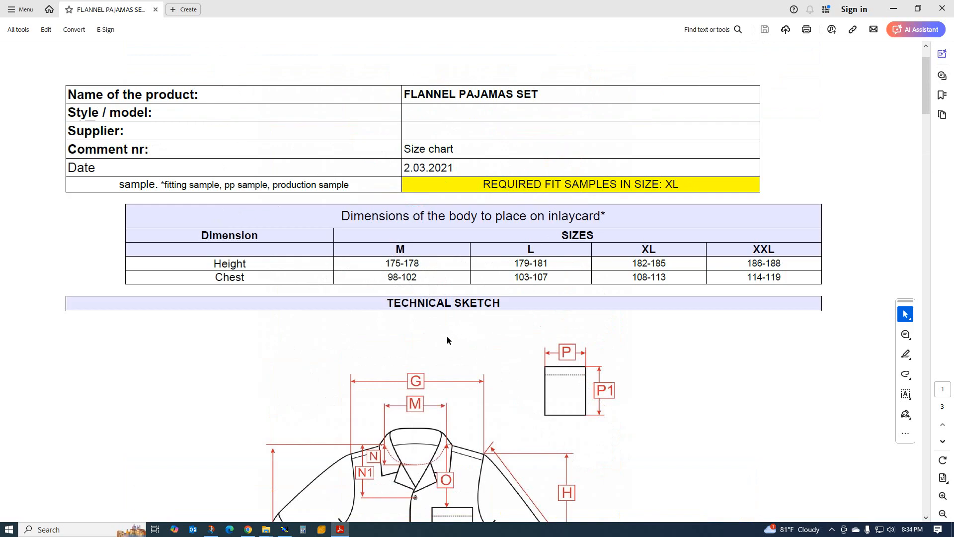
pyautogui.scroll(-9, 464, 323)
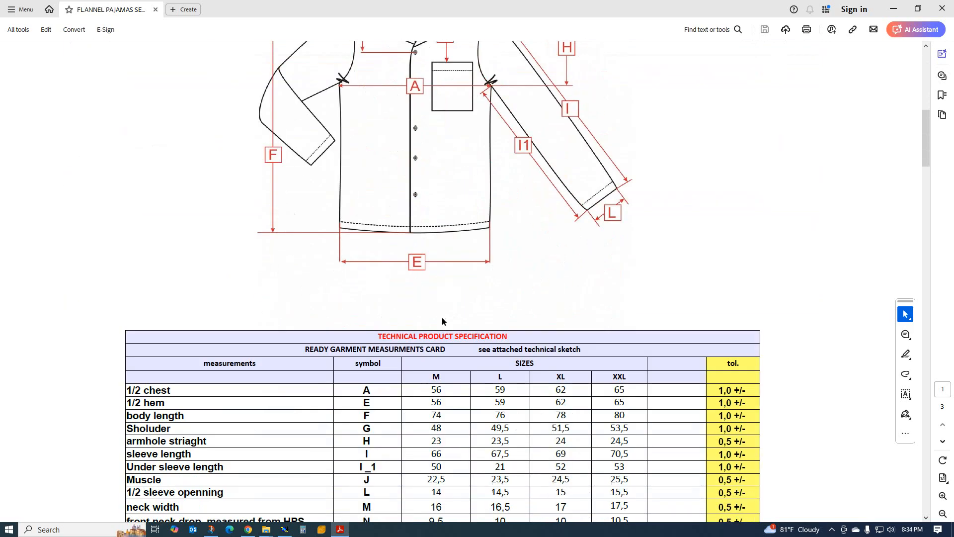
pyautogui.moveTo(570, 377); pyautogui.dragTo(560, 375)
pyautogui.click(568, 375)
pyautogui.scroll(-3, 511, 354)
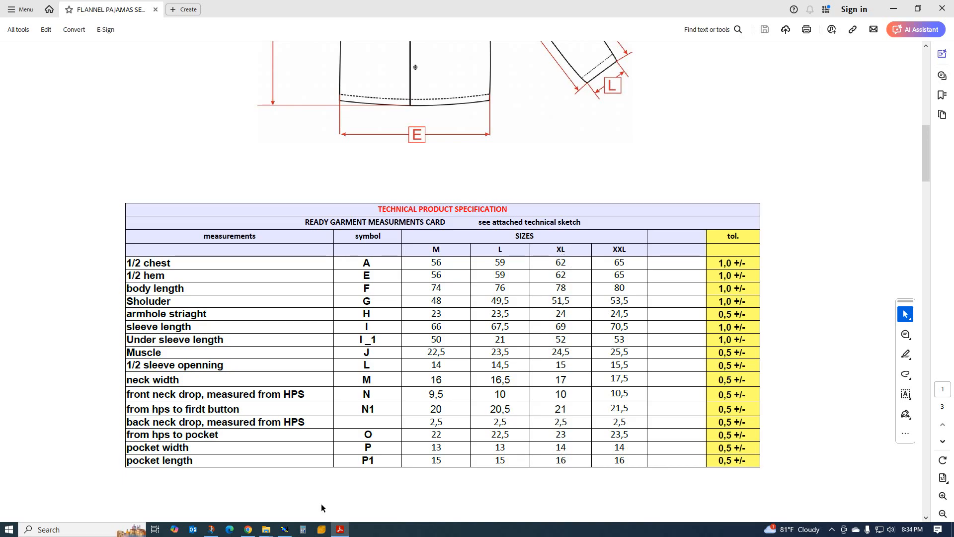
# Review the specification's header, required sample size and size columns against the shirt sketch
pyautogui.click(284, 529)
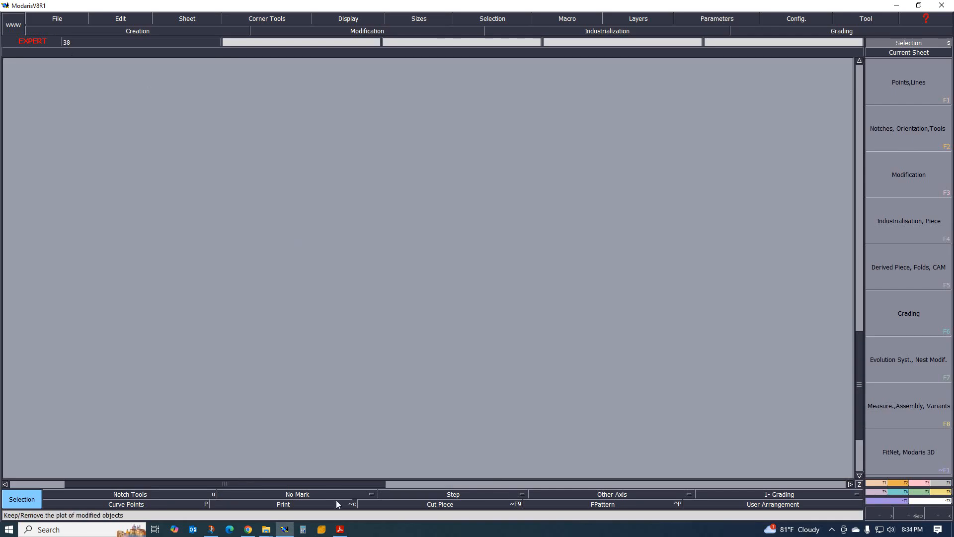
pyautogui.click(340, 529)
pyautogui.scroll(8, 405, 383)
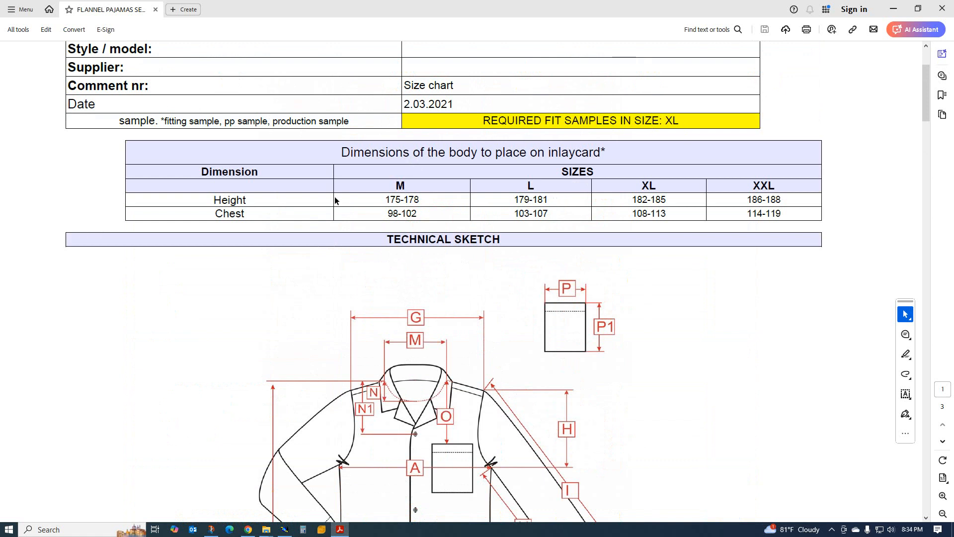
pyautogui.scroll(-5, 323, 213)
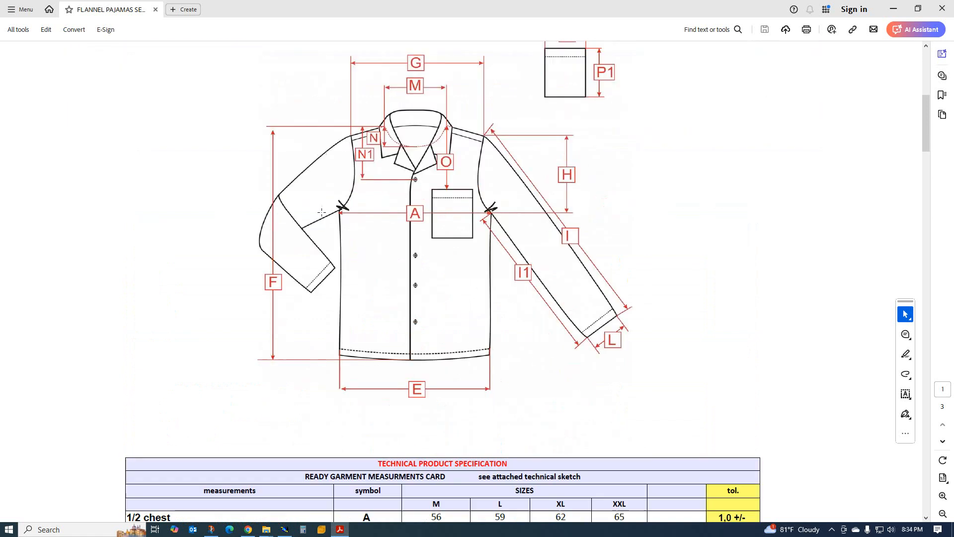
pyautogui.scroll(-4, 315, 218)
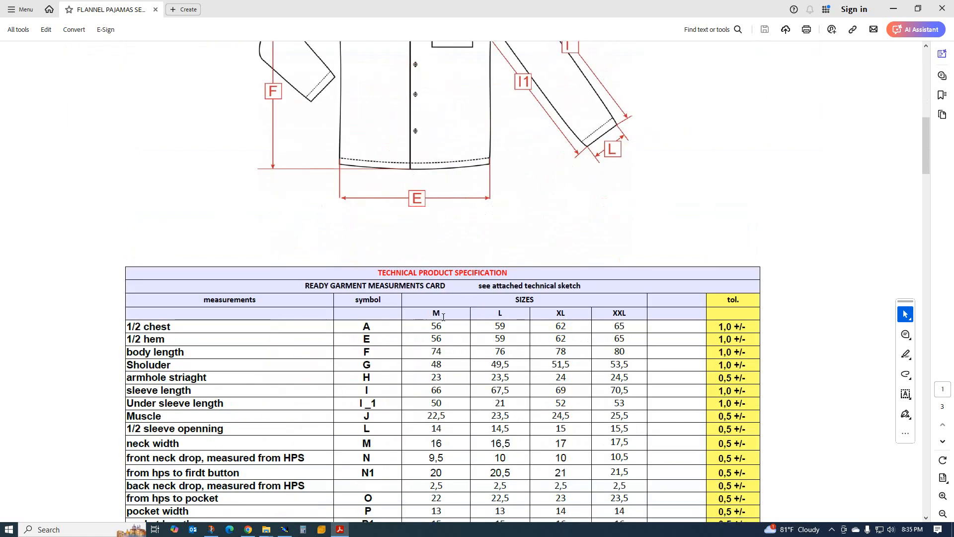
pyautogui.scroll(6, 389, 254)
pyautogui.scroll(3, 388, 202)
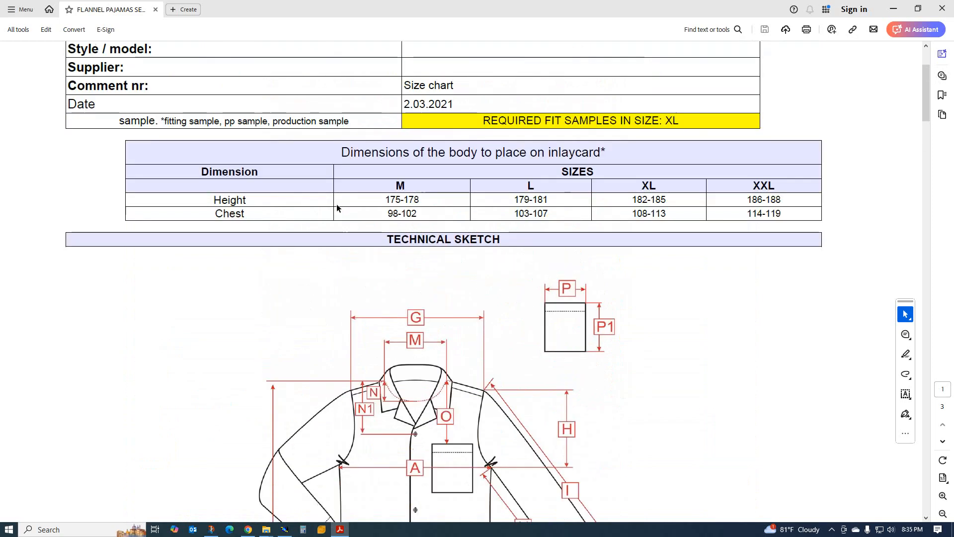
pyautogui.scroll(1, 388, 202)
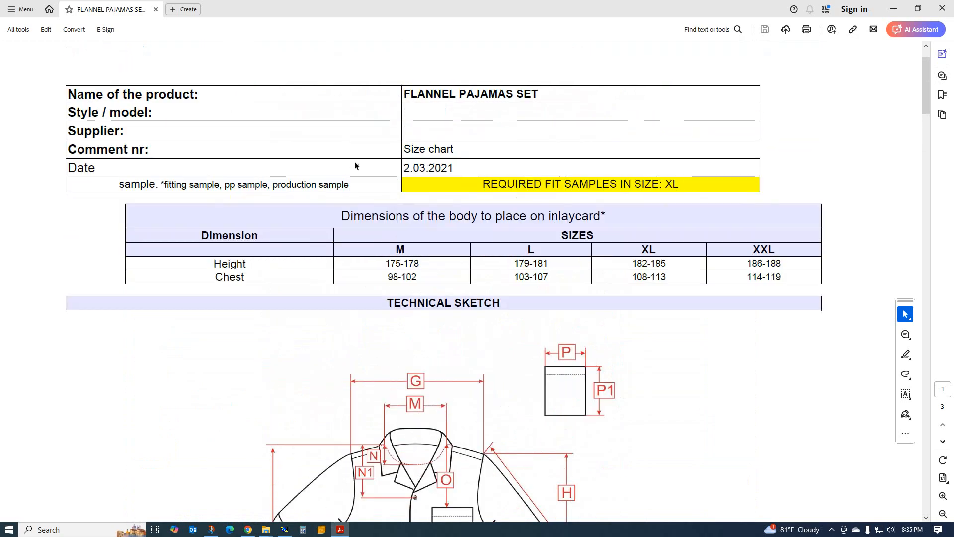
pyautogui.scroll(-5, 368, 203)
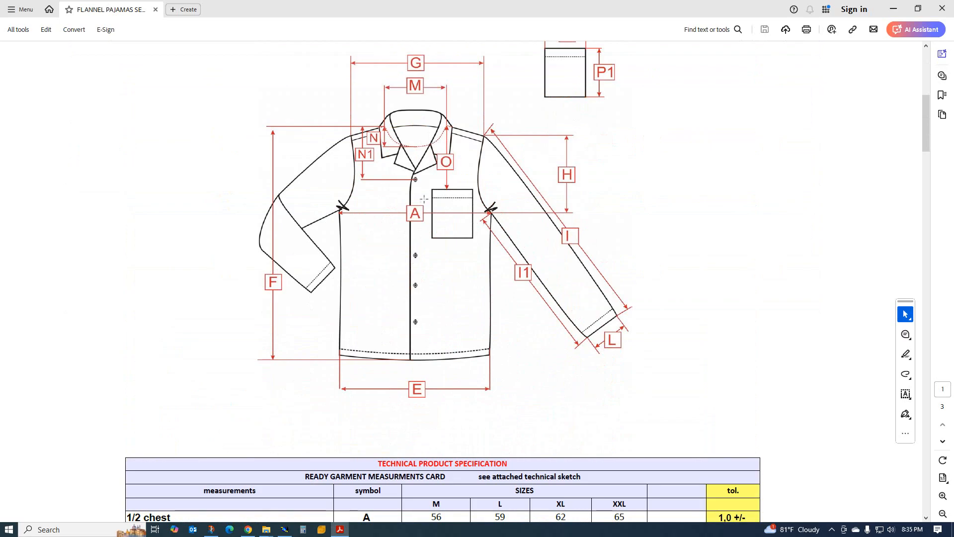
pyautogui.scroll(-2, 368, 263)
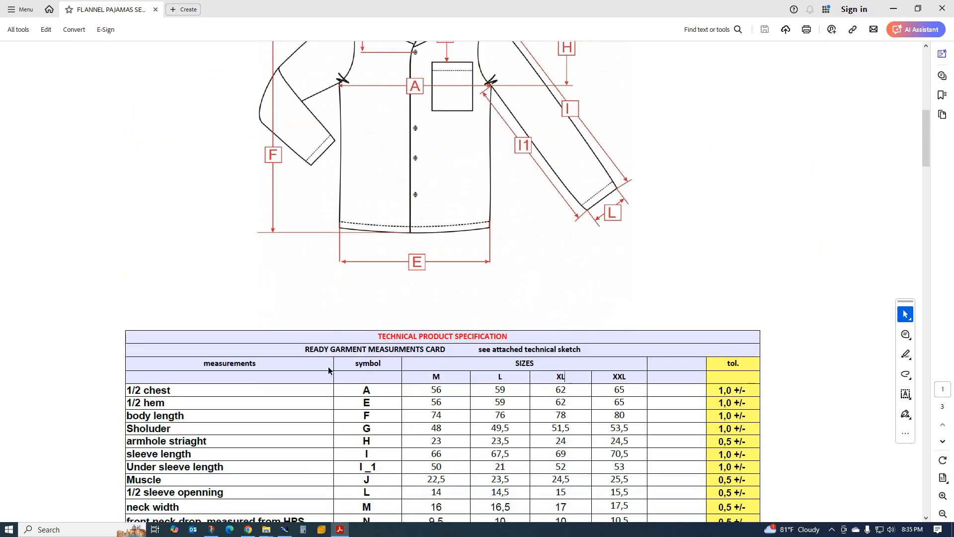
pyautogui.scroll(3, 318, 387)
pyautogui.scroll(-3, 301, 422)
pyautogui.scroll(-3, 301, 422)
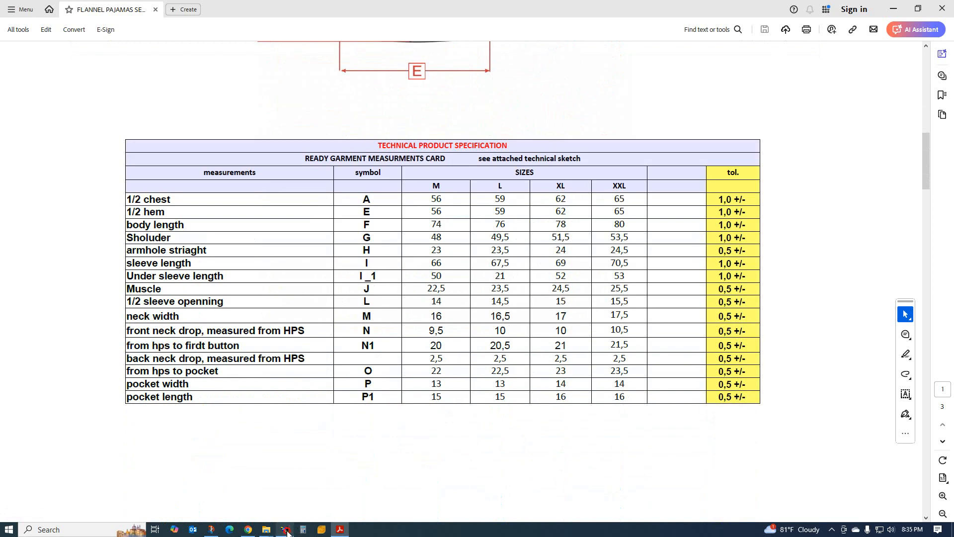
# Switch to Modaris and create a new model named "woven shirt"
pyautogui.click(286, 529)
pyautogui.click(50, 21)
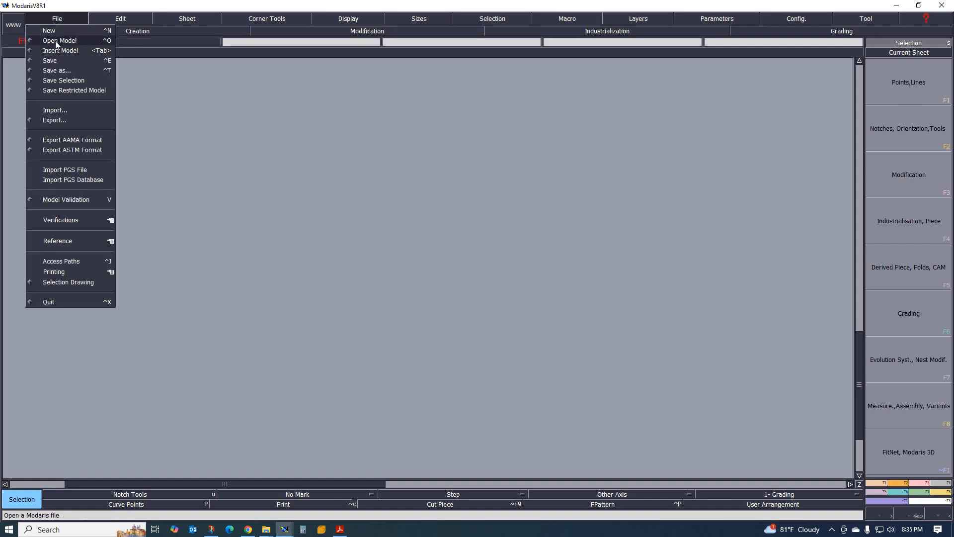
pyautogui.click(56, 41)
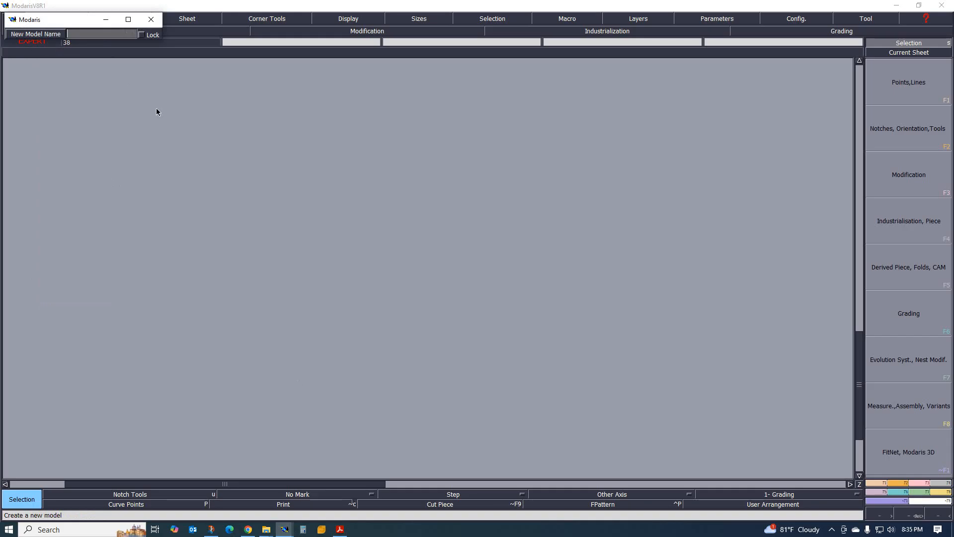
pyautogui.write('woven shirt')
pyautogui.press('Return')
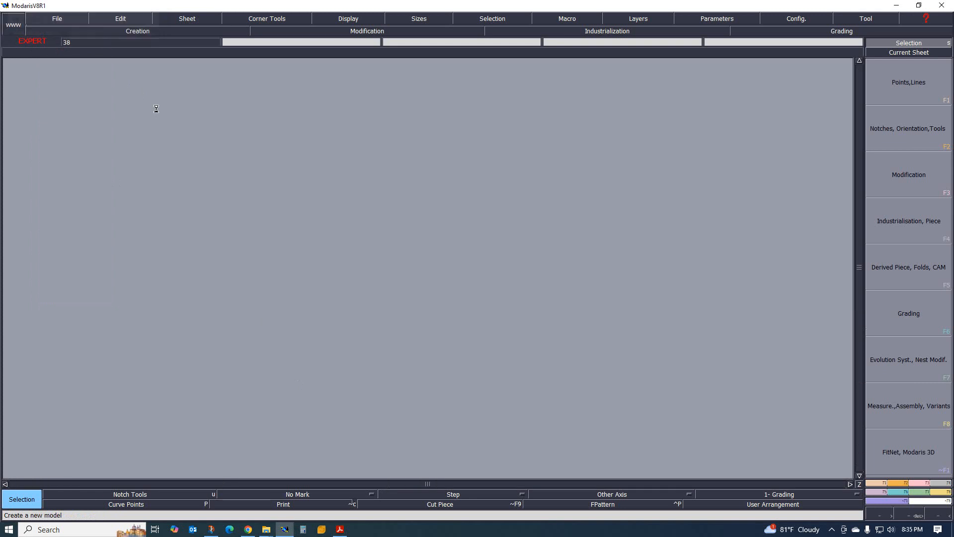
# Display the title block and the size list on the woven shirt model sheet
pyautogui.click(343, 21)
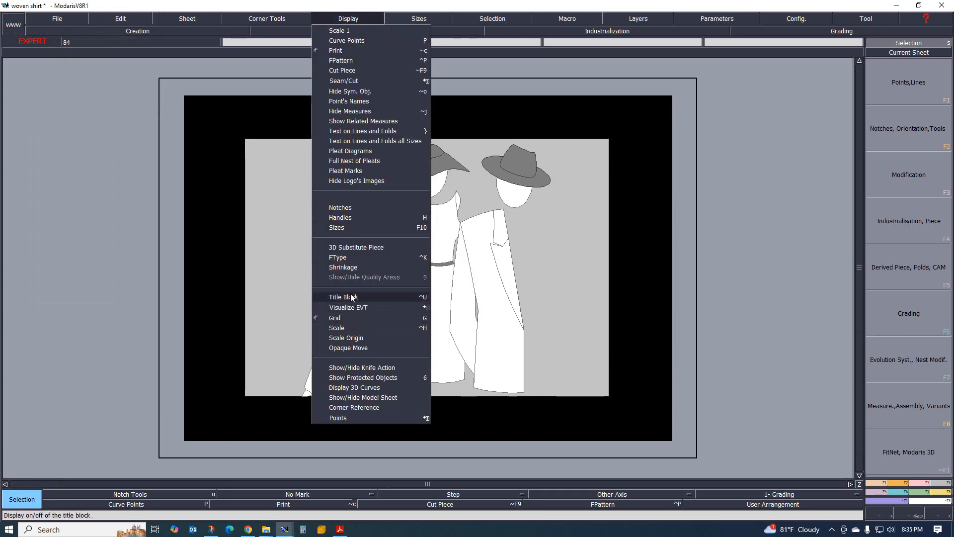
pyautogui.click(348, 297)
pyautogui.click(349, 18)
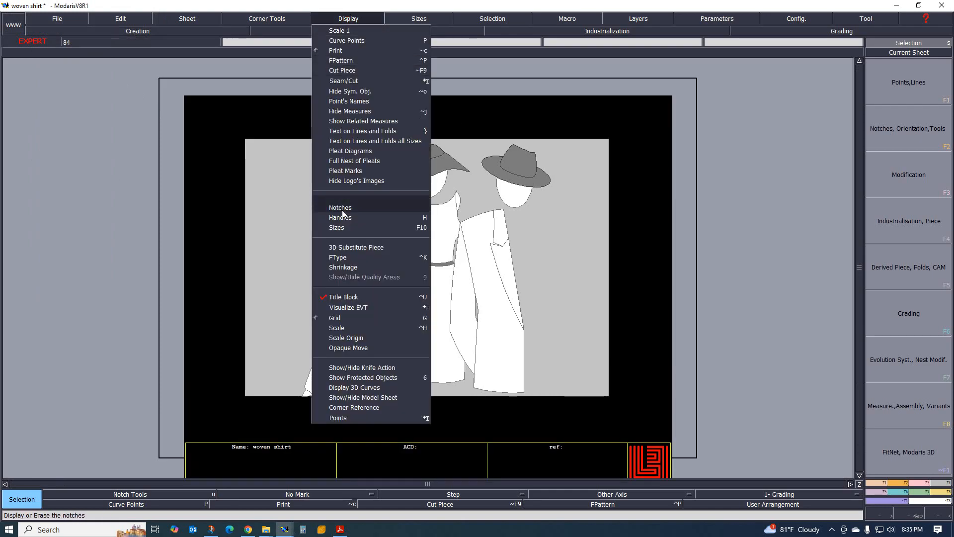
pyautogui.click(343, 226)
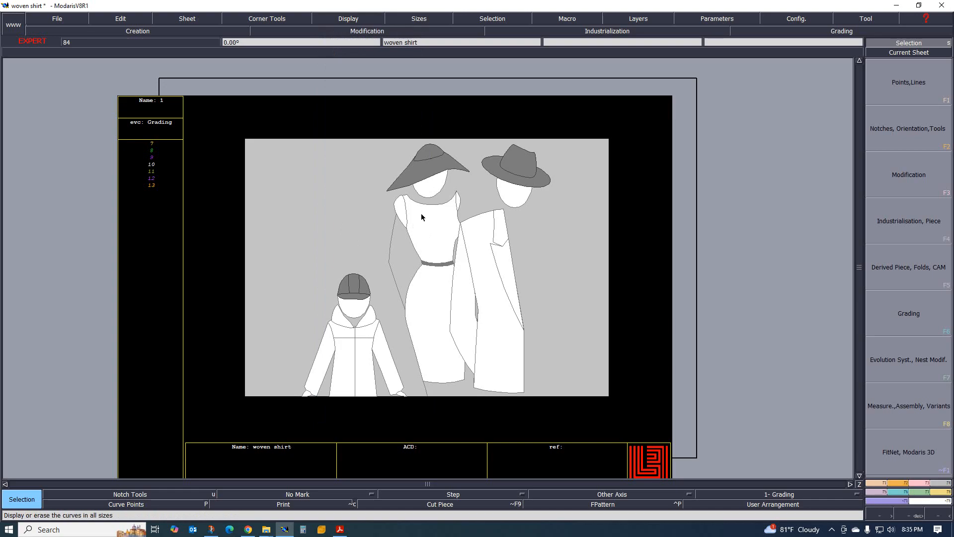
# Import the "XS TO XL" size file as the woven shirt model's evolution system
pyautogui.click(927, 365)
pyautogui.click(924, 197)
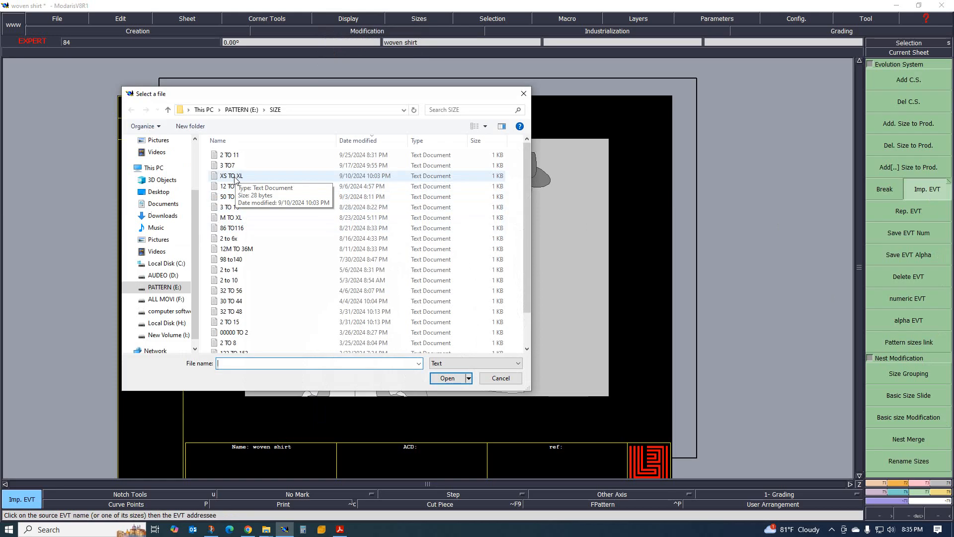
pyautogui.doubleClick(235, 177)
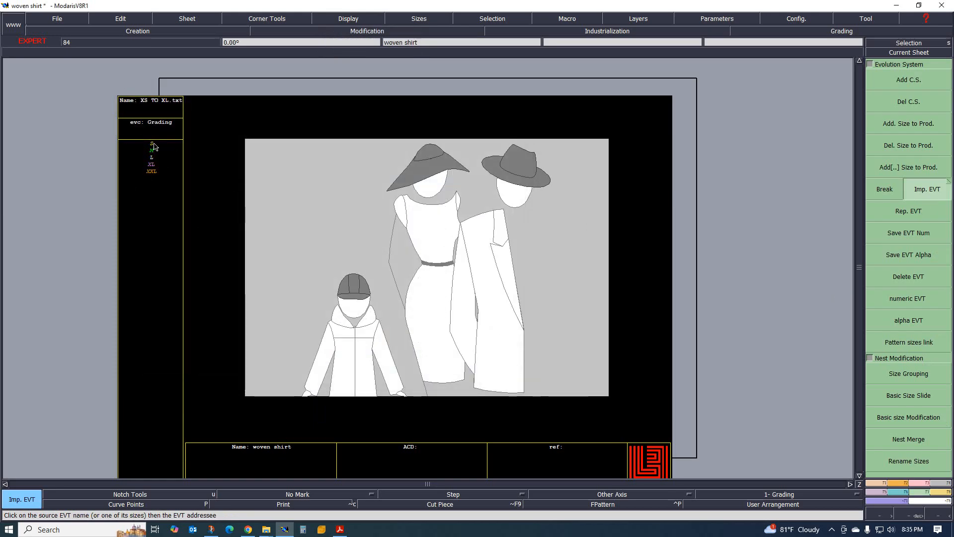
# Remove size S from the model's sizes to produce, checking the size list against the specification's measurement card
pyautogui.click(340, 530)
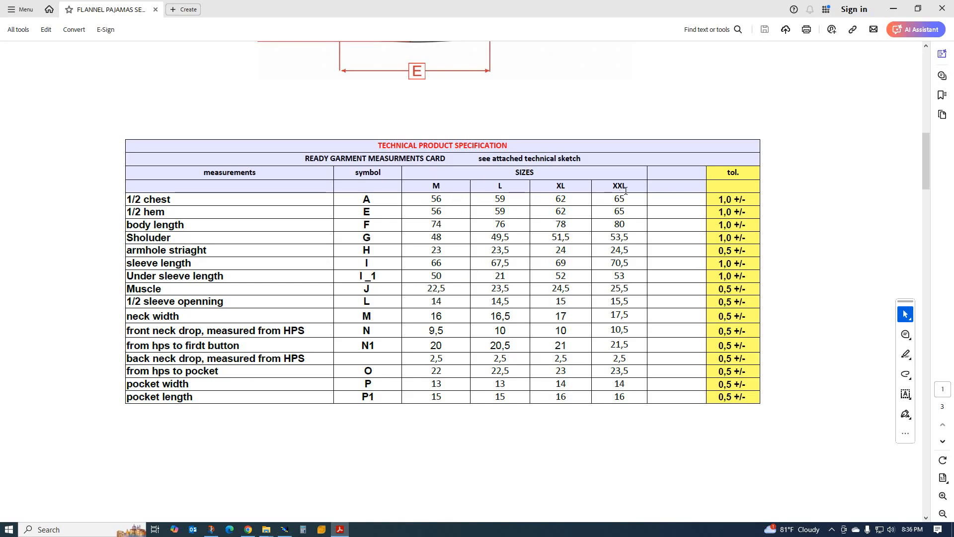
pyautogui.click(284, 529)
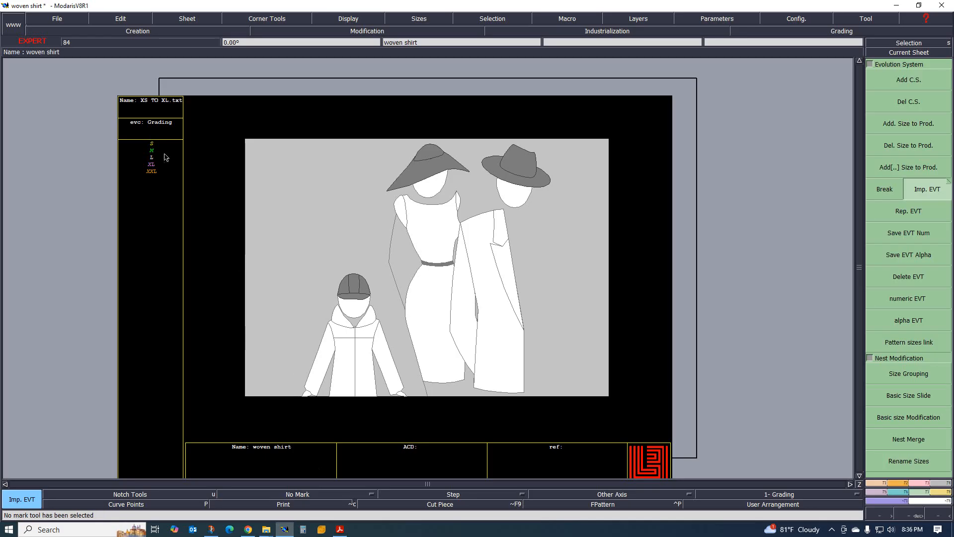
pyautogui.click(917, 212)
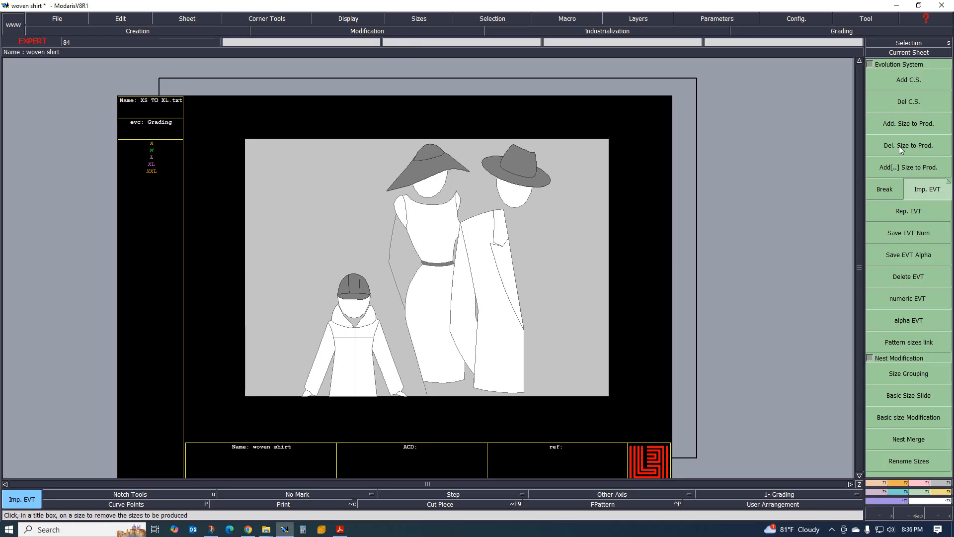
pyautogui.click(918, 148)
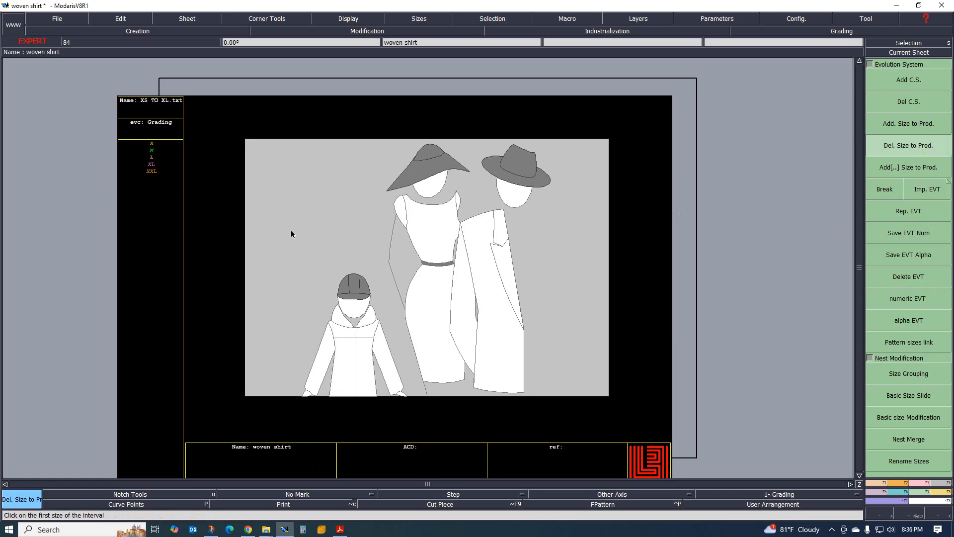
pyautogui.click(152, 145)
pyautogui.click(339, 530)
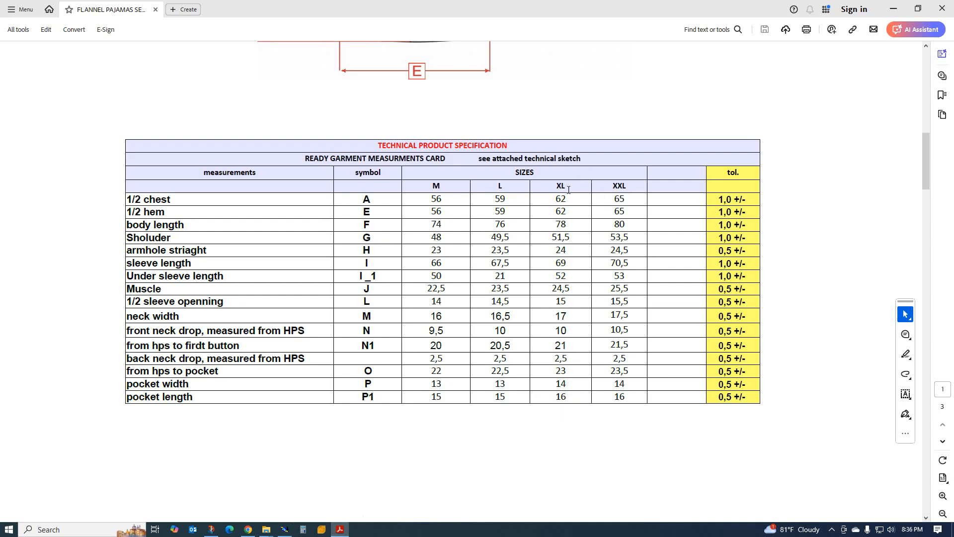
# Make XL the woven shirt model's base size with Basic Size Slide, following the specification's required fit sample size
pyautogui.scroll(3, 568, 301)
pyautogui.scroll(10, 568, 300)
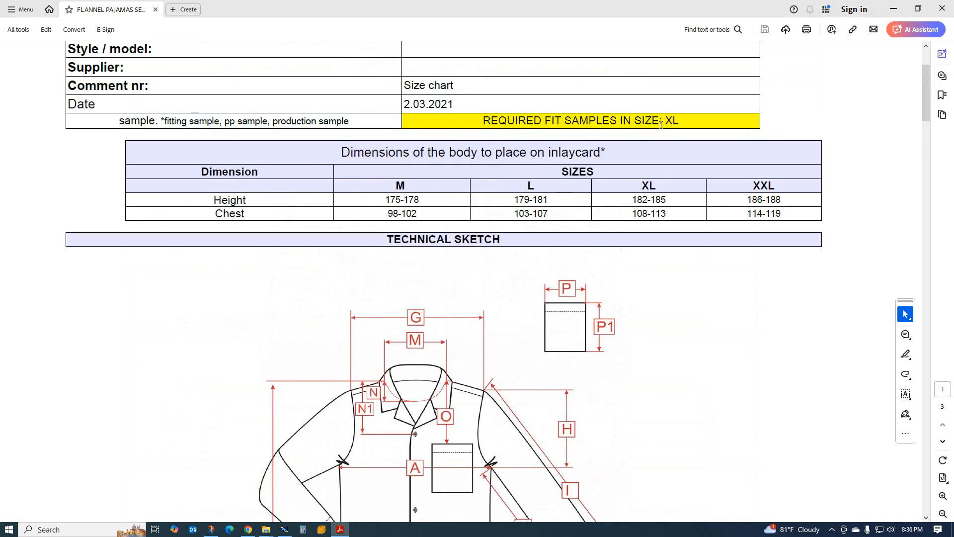
pyautogui.scroll(-7, 408, 372)
pyautogui.scroll(-3, 408, 371)
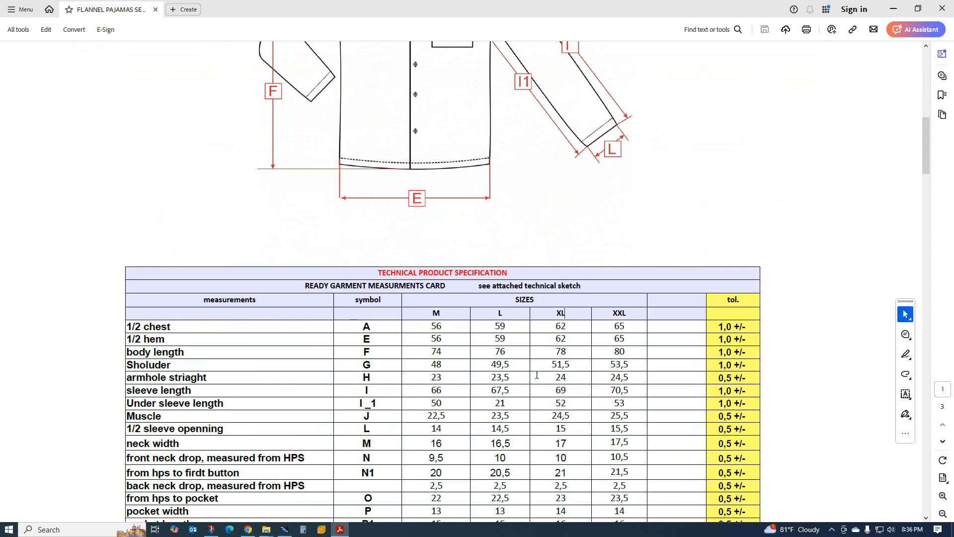
pyautogui.click(284, 529)
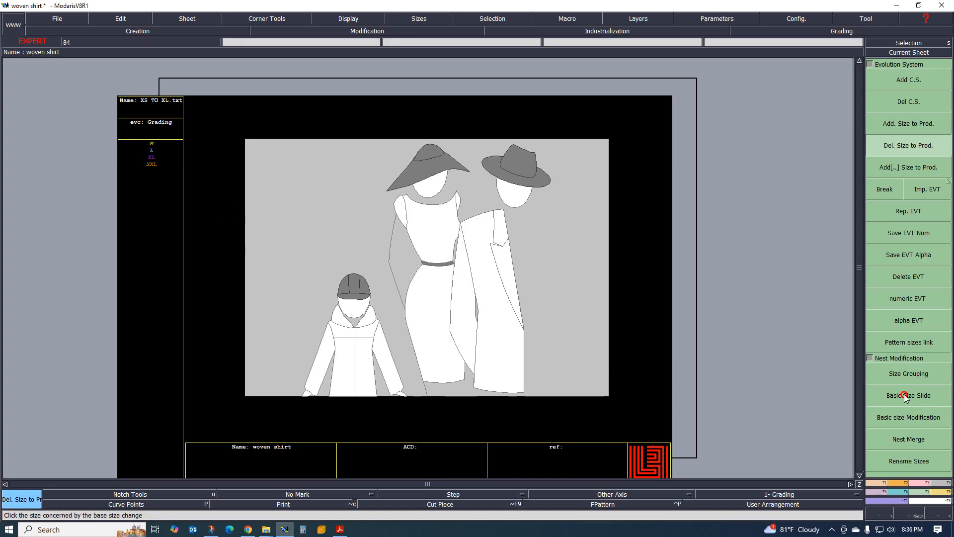
pyautogui.click(884, 395)
pyautogui.click(151, 157)
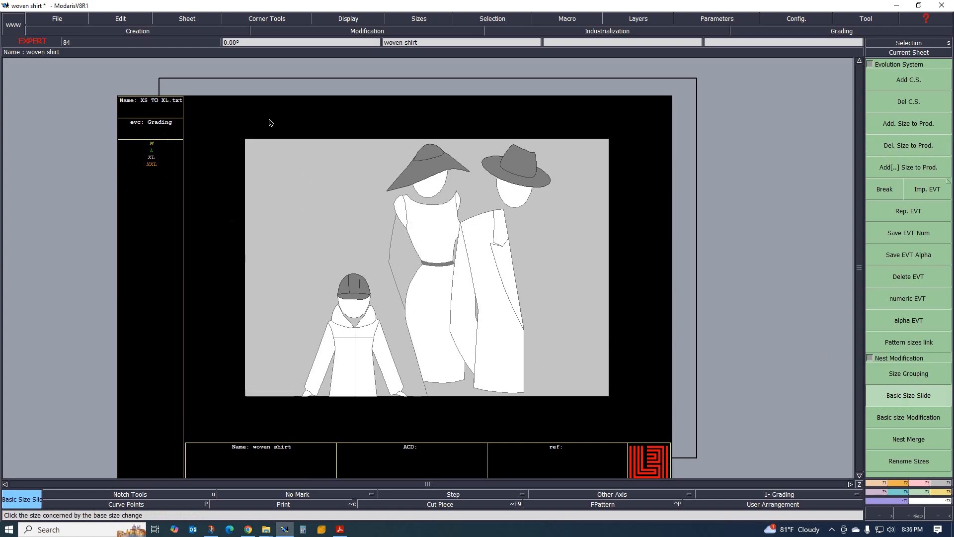
# Create a new sheet and draw a rectangle 78 cm wide and -31 cm high on it, using the specification's XL body length
pyautogui.click(183, 19)
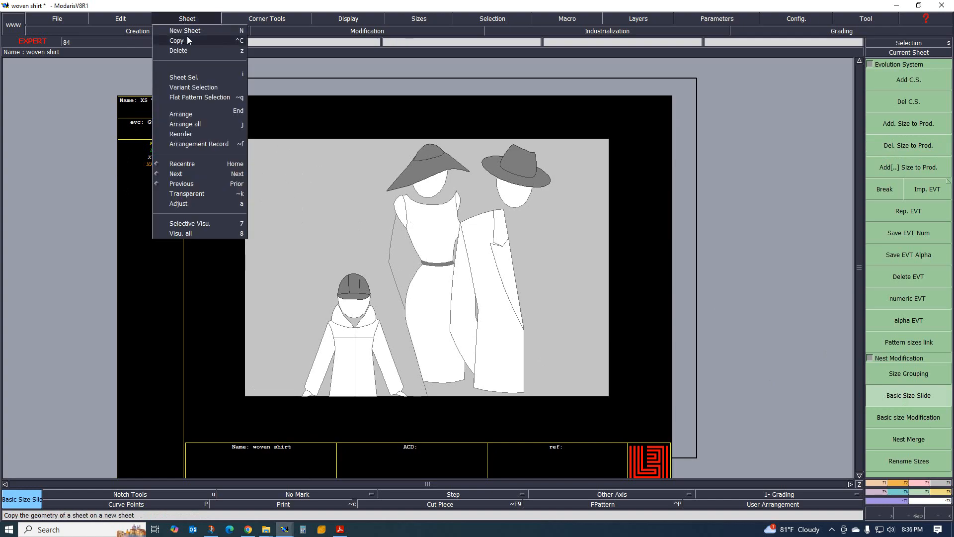
pyautogui.click(186, 32)
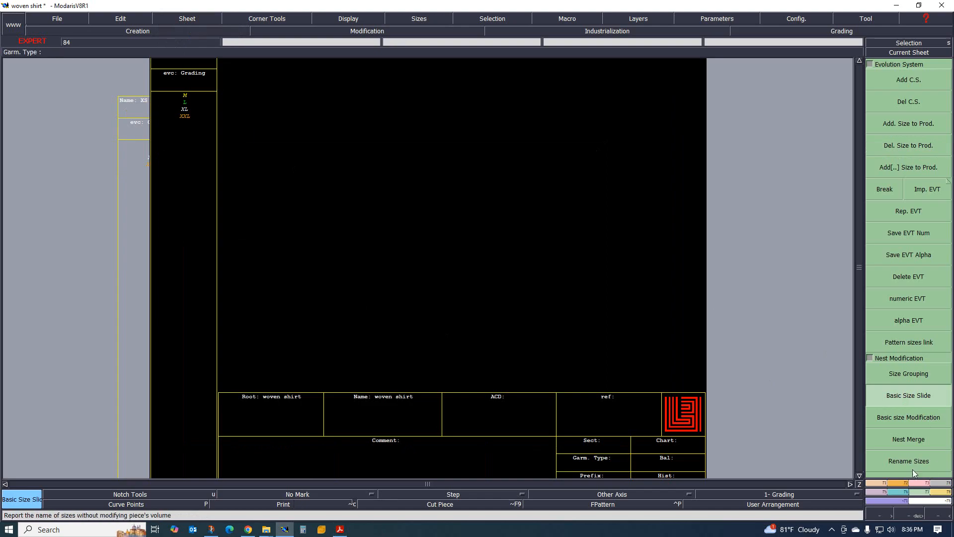
pyautogui.click(906, 483)
pyautogui.click(909, 369)
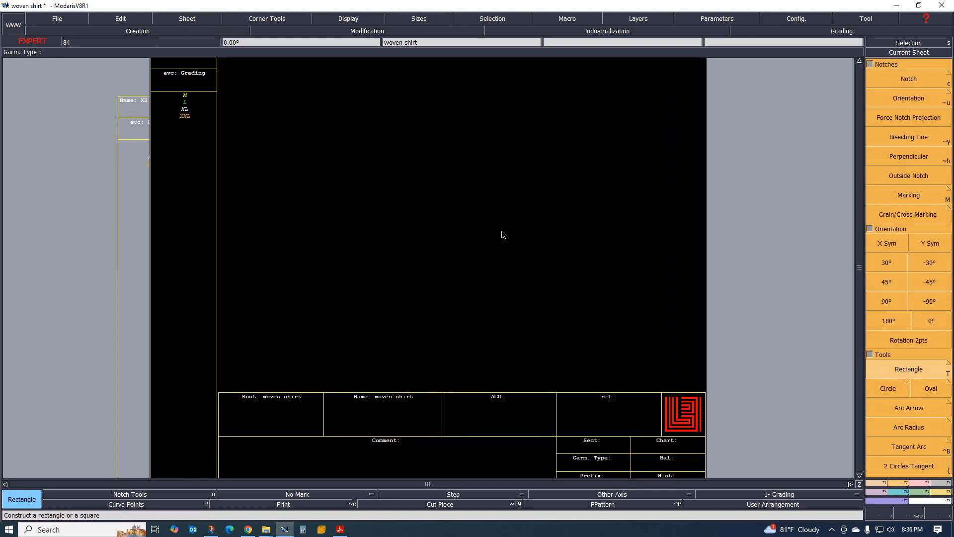
pyautogui.click(340, 529)
pyautogui.scroll(-3, 369, 373)
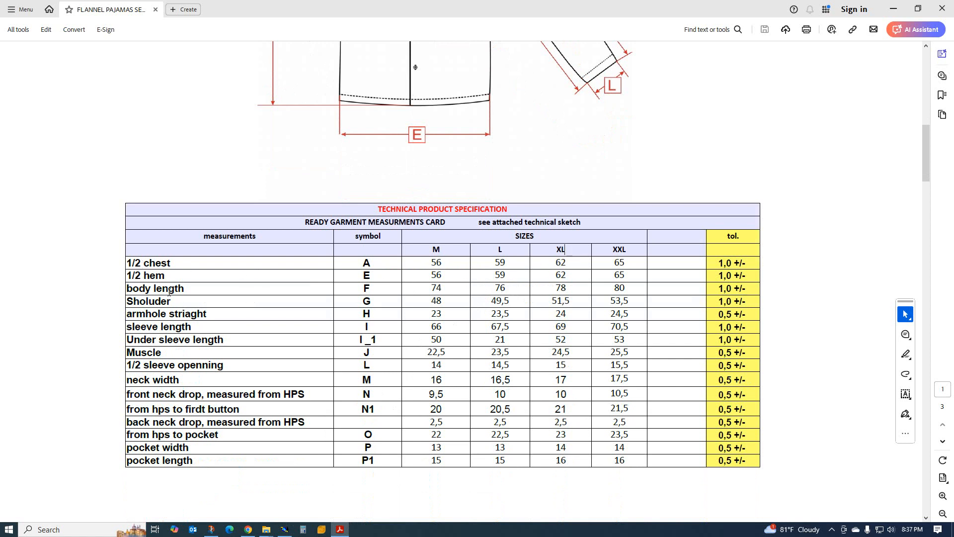
pyautogui.moveTo(169, 292); pyautogui.dragTo(553, 286)
pyautogui.doubleClick(570, 289)
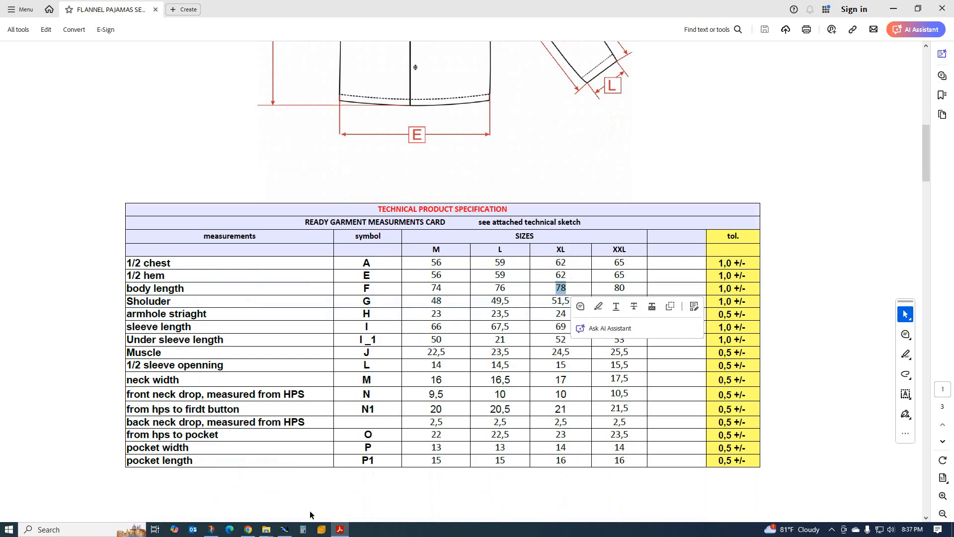
pyautogui.click(287, 529)
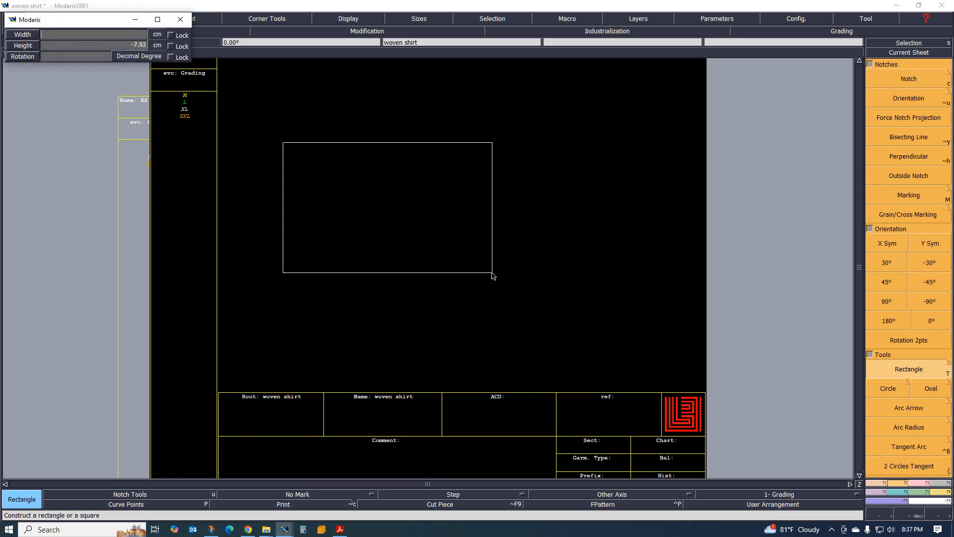
pyautogui.press('Return')
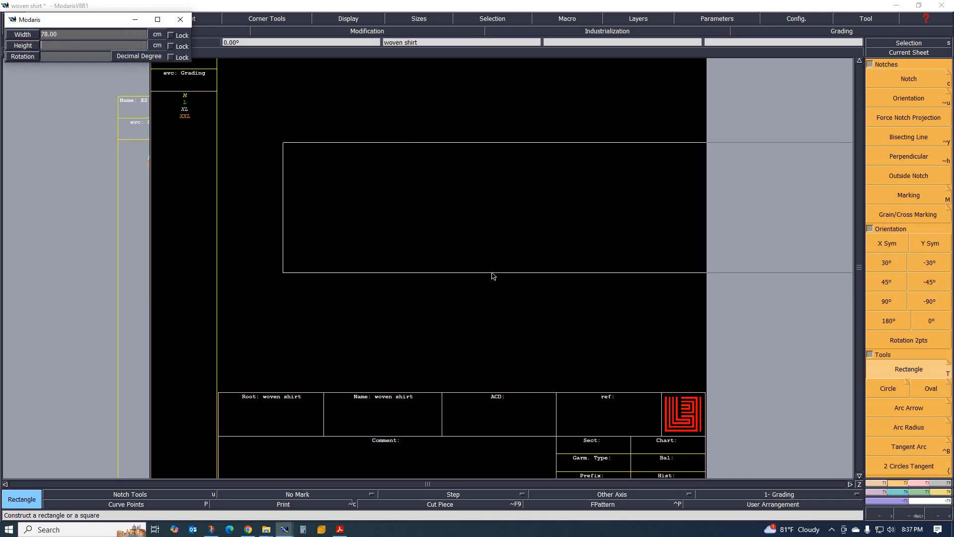
pyautogui.press('Return')
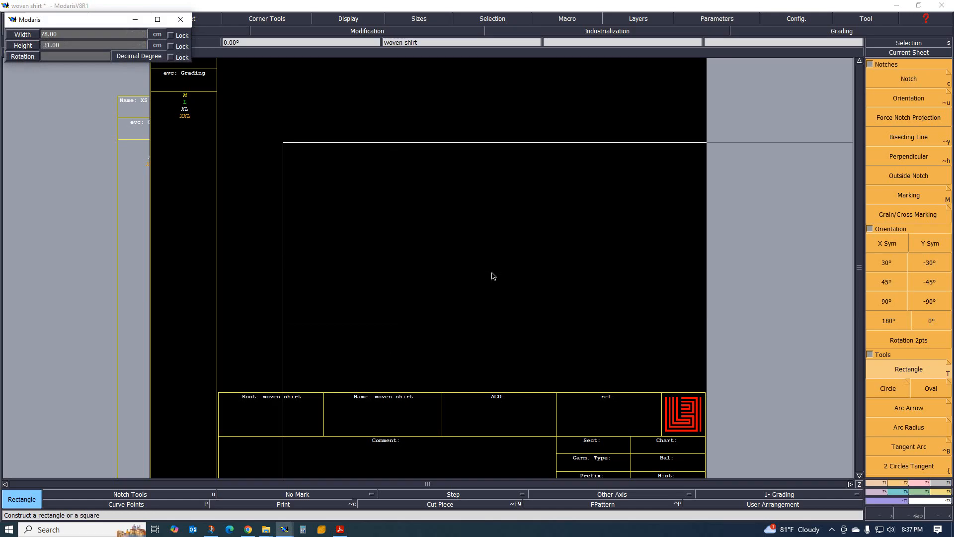
pyautogui.click(488, 275)
pyautogui.press('Home')
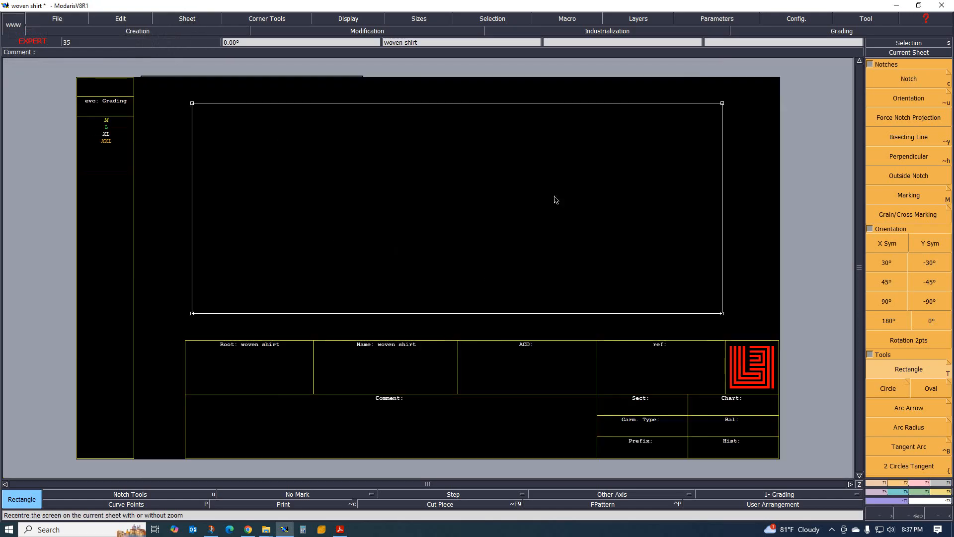
# Draw a line parallel to the rectangle's lower edge at -8.5 cm, half the specification's XL neck width
pyautogui.click(334, 531)
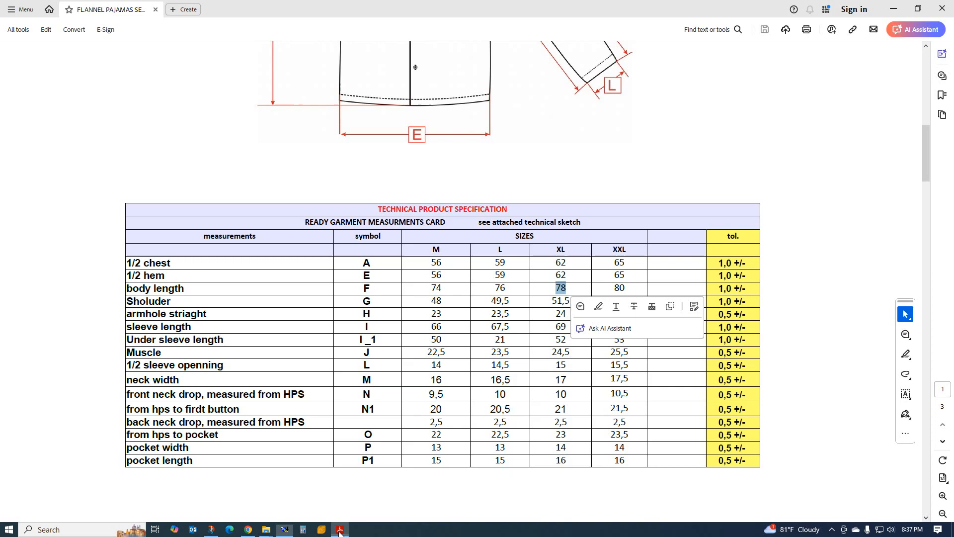
pyautogui.click(602, 367)
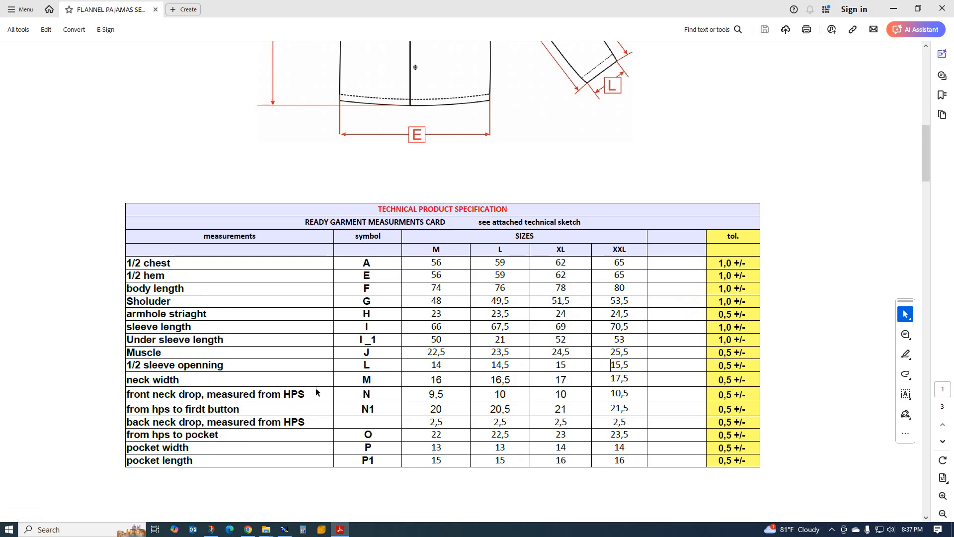
pyautogui.moveTo(572, 379); pyautogui.dragTo(555, 379)
pyautogui.click(564, 380)
pyautogui.click(284, 531)
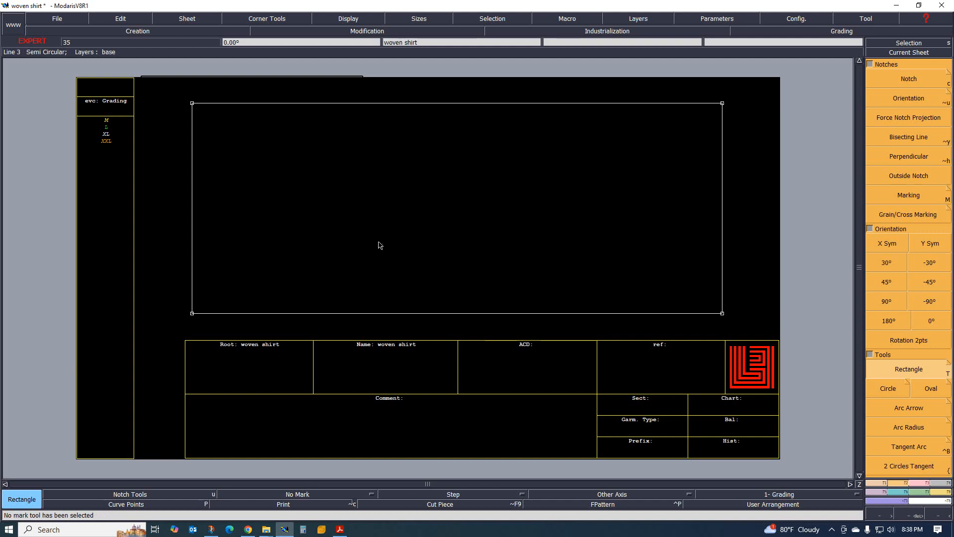
pyautogui.click(883, 482)
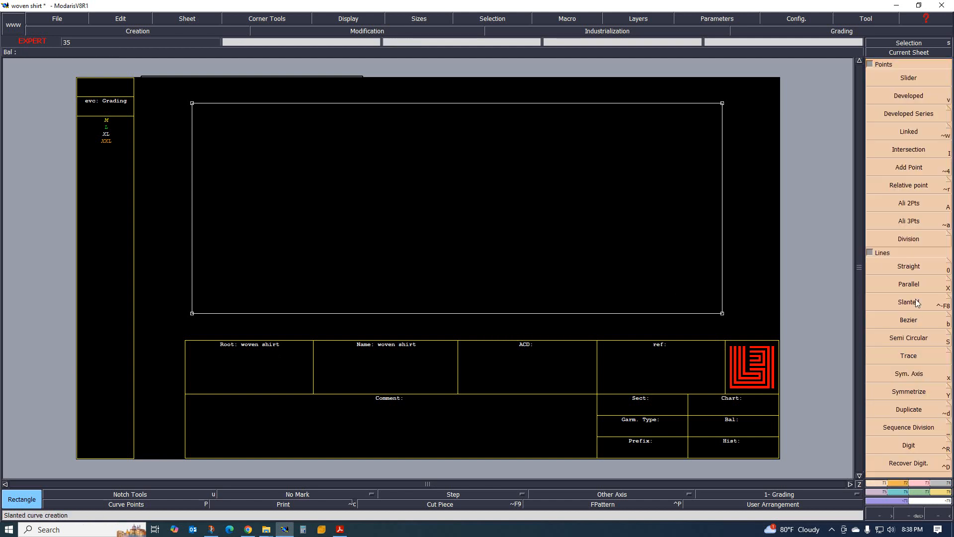
pyautogui.click(915, 284)
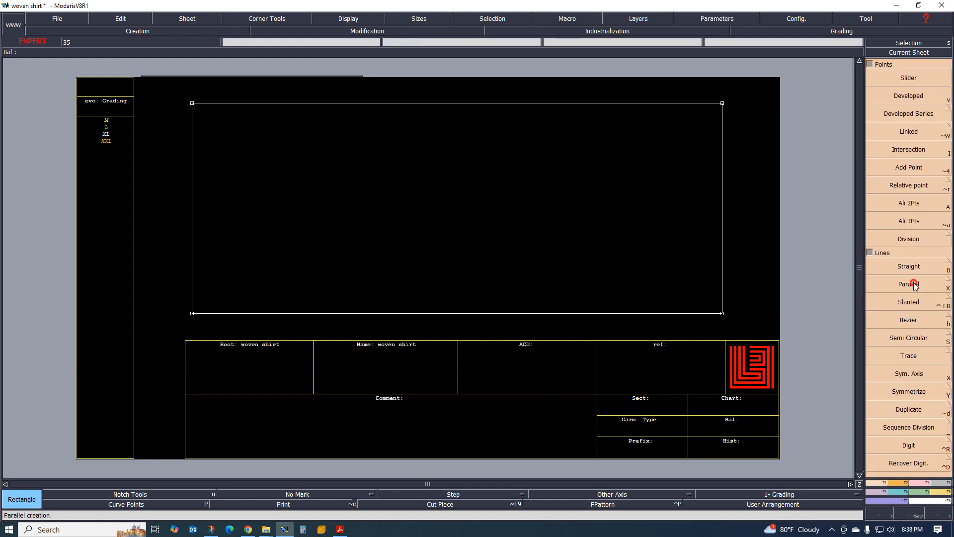
pyautogui.click(239, 313)
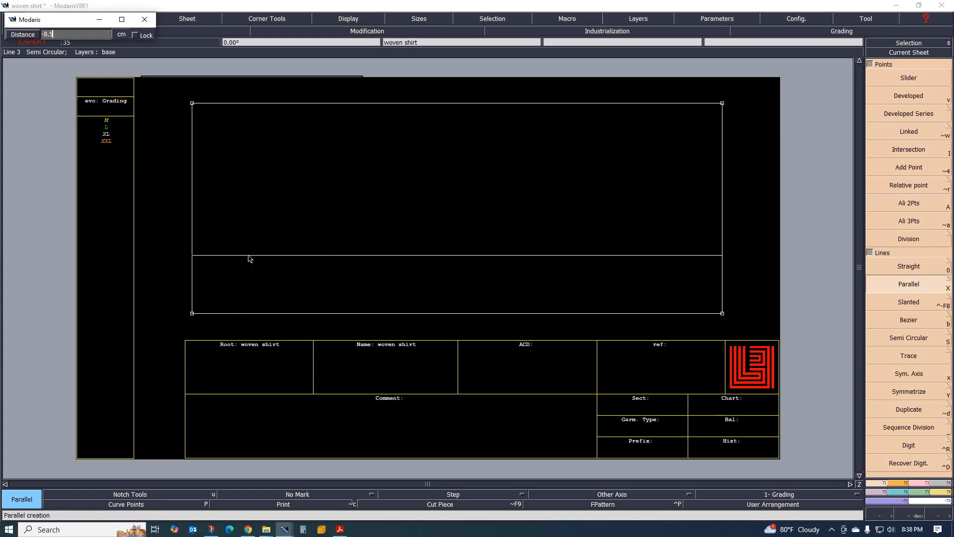
pyautogui.click(250, 259)
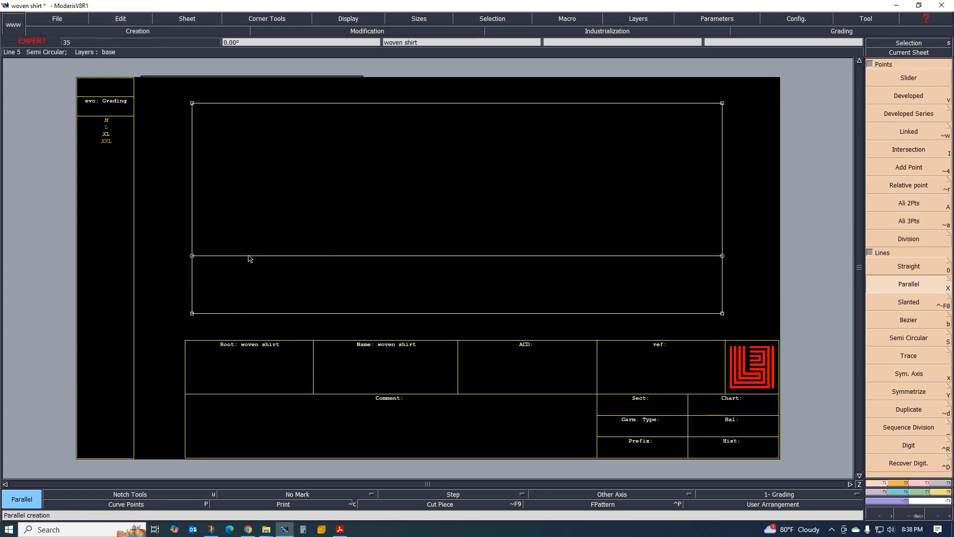
# Draw two lines parallel to the rectangle's left edge, at distances of -2.5 cm and -10 cm
pyautogui.click(192, 289)
pyautogui.write('-')
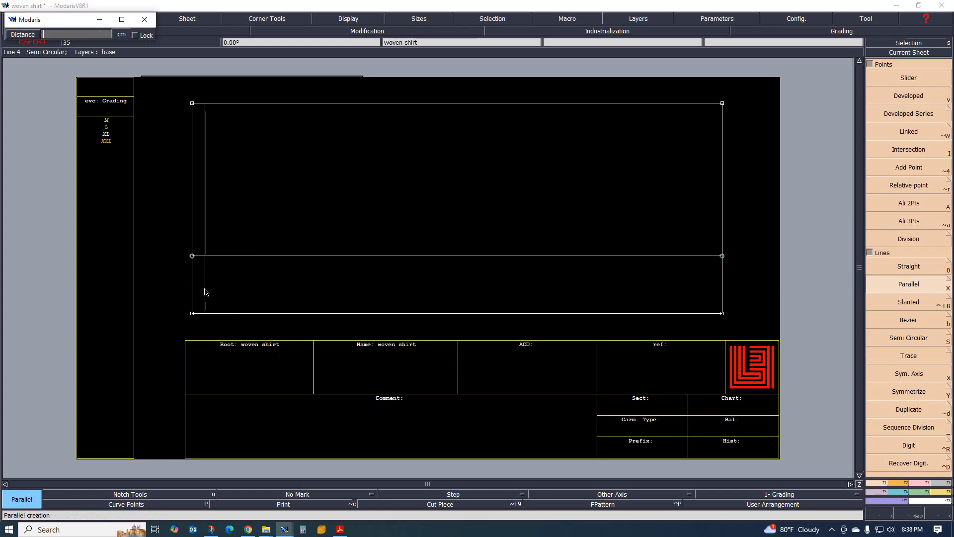
pyautogui.write('2.5')
pyautogui.press('Return')
pyautogui.click(192, 274)
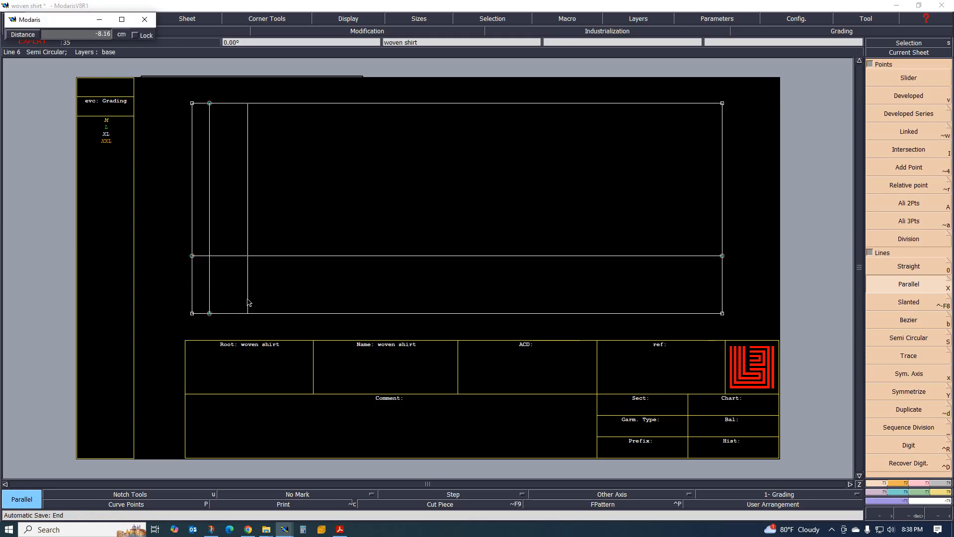
pyautogui.write('-10')
pyautogui.press('Return')
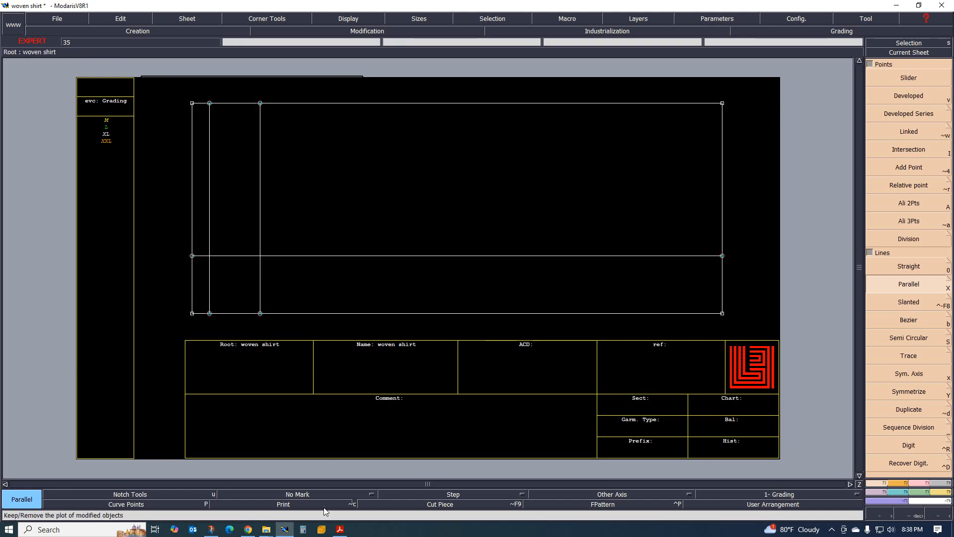
# Draw a line parallel to the rectangle's lower edge at half the specification's 51.5 cm XL shoulder width
pyautogui.click(340, 529)
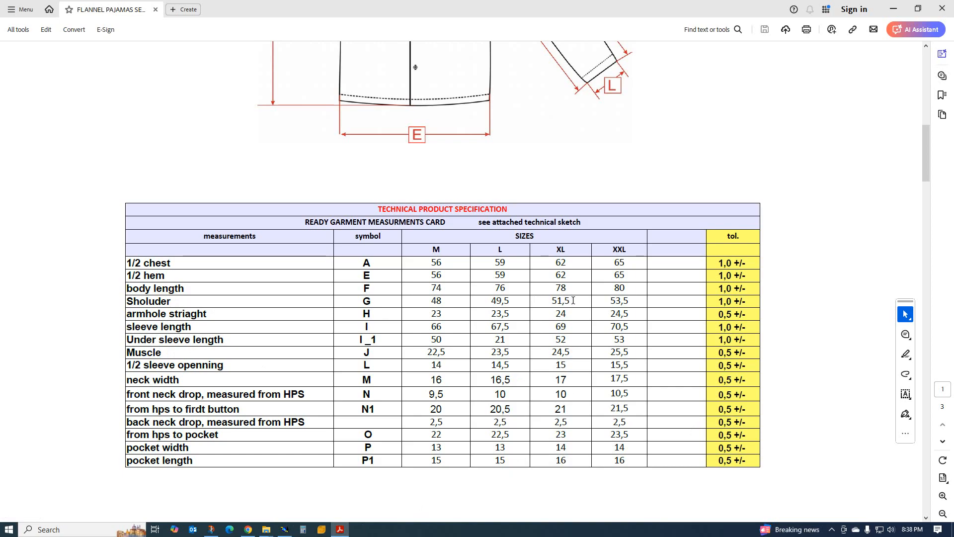
pyautogui.moveTo(572, 301); pyautogui.dragTo(553, 300)
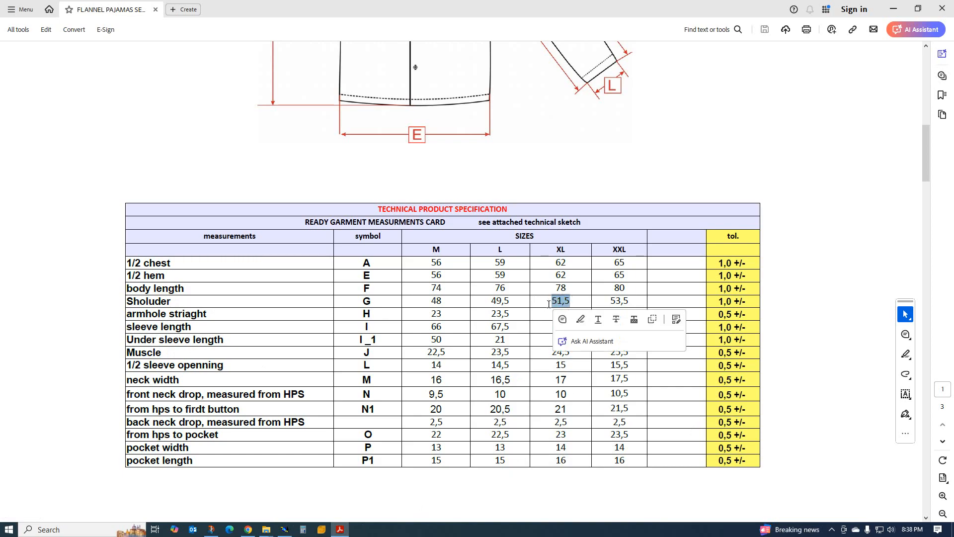
pyautogui.scroll(5, 499, 306)
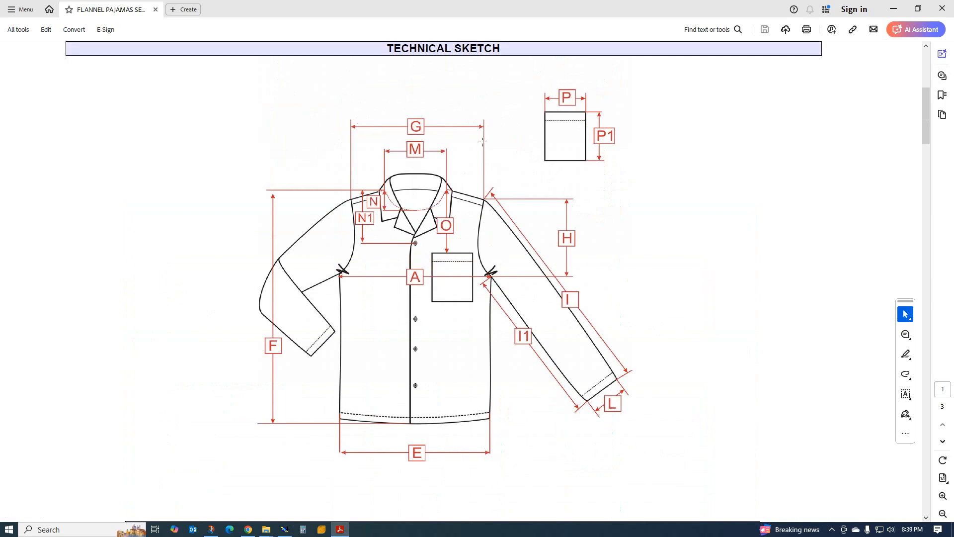
pyautogui.scroll(-3, 419, 129)
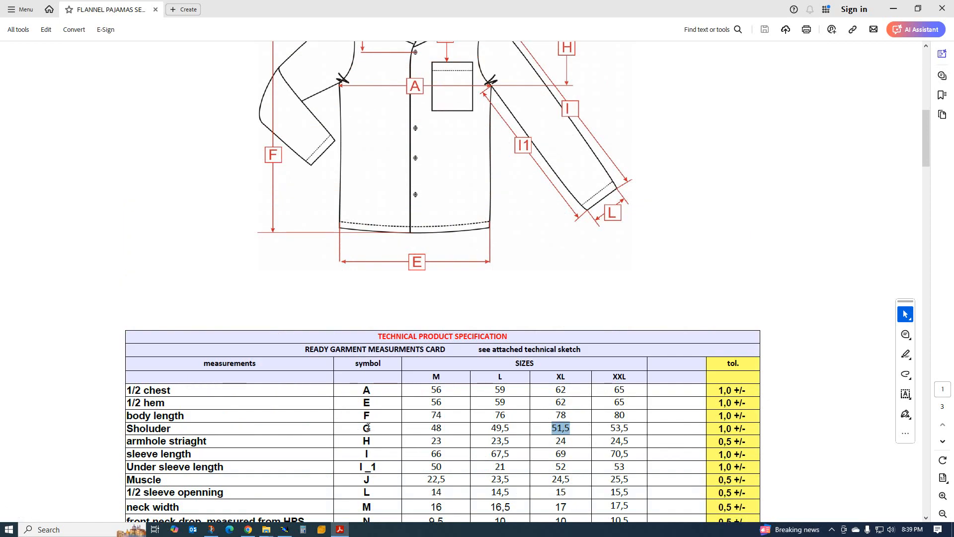
pyautogui.moveTo(368, 427)
pyautogui.mouseDown()
pyautogui.moveTo(278, 441)
pyautogui.moveTo(373, 426)
pyautogui.mouseUp()
pyautogui.scroll(-2, 401, 416)
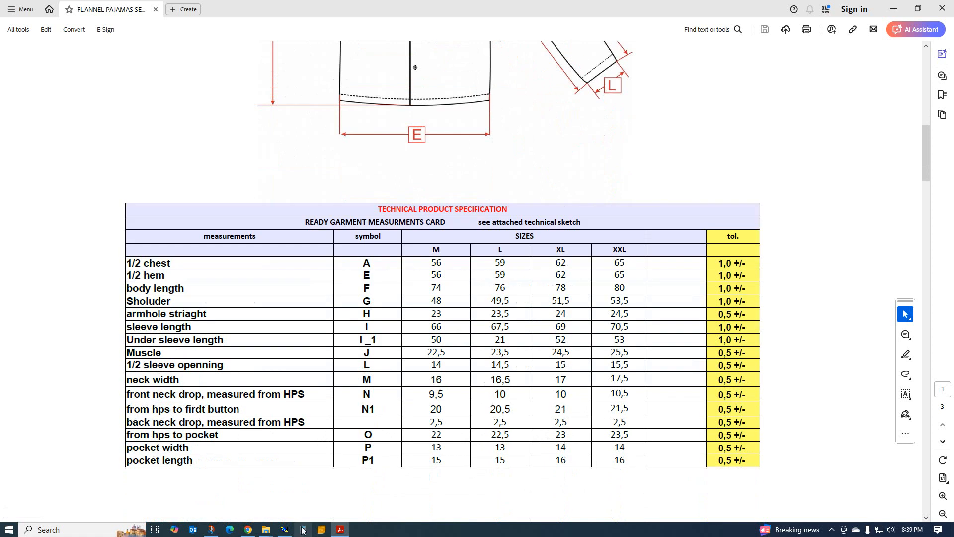
pyautogui.click(284, 530)
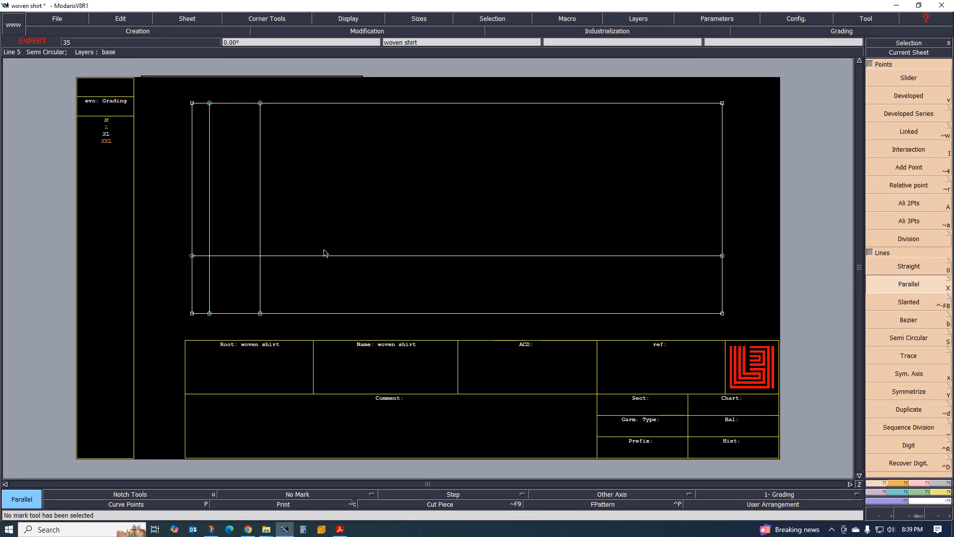
pyautogui.click(341, 529)
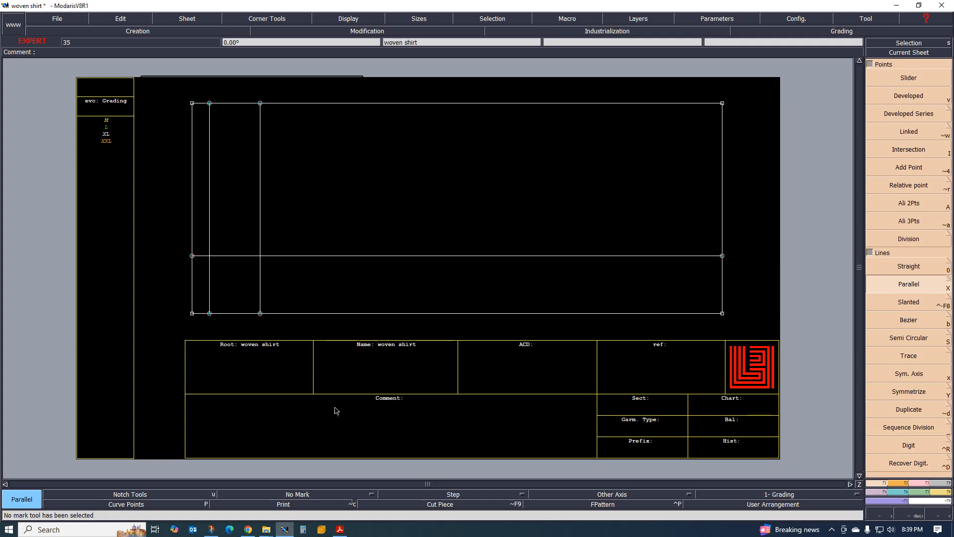
pyautogui.click(284, 530)
pyautogui.click(299, 313)
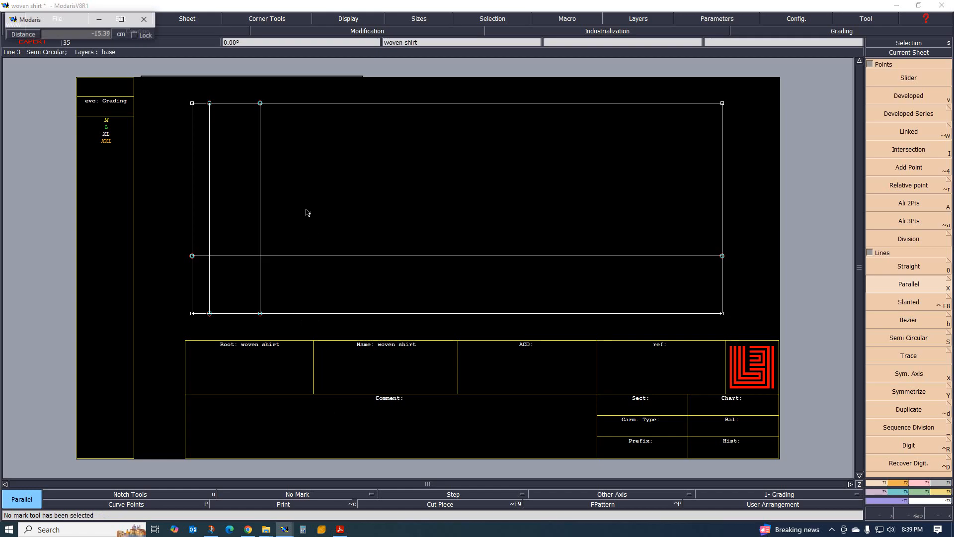
pyautogui.write('-25')
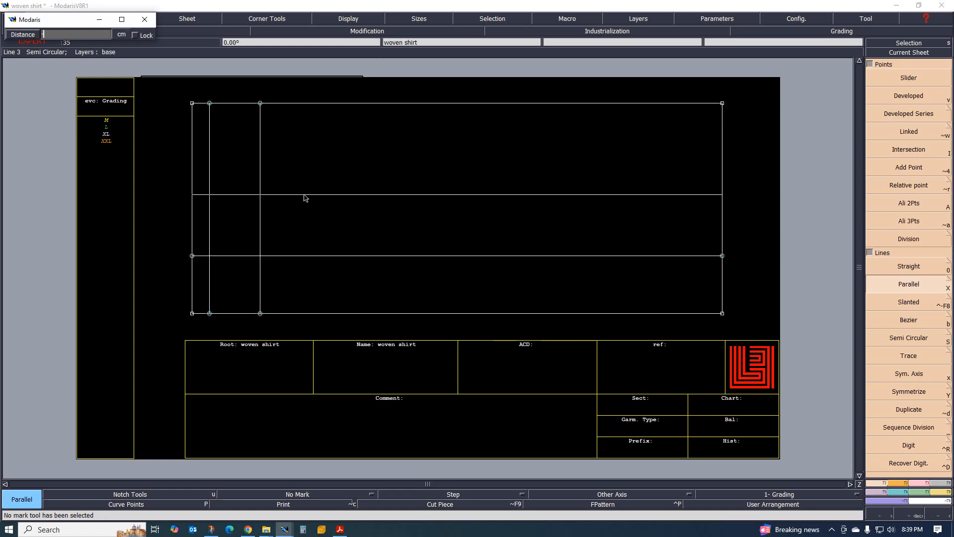
pyautogui.press('Return')
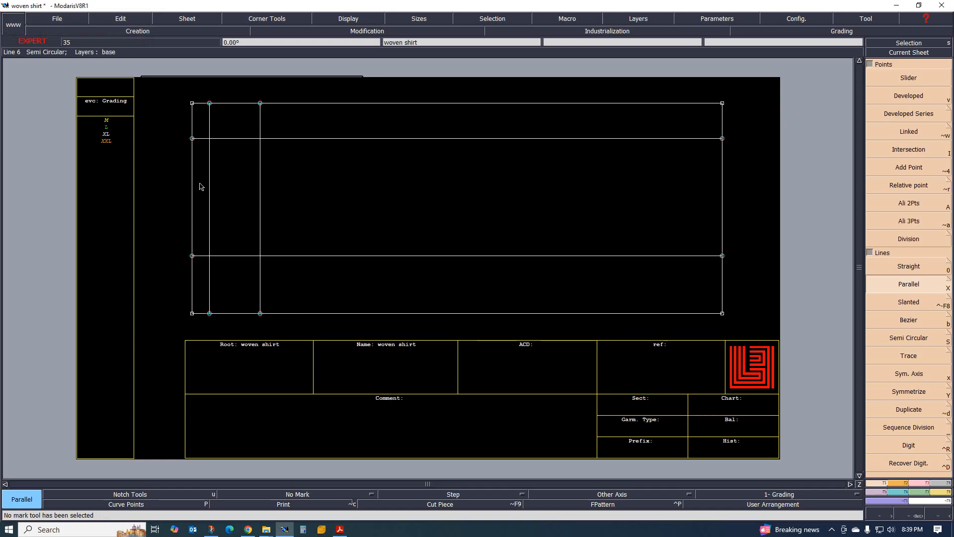
# Draw a line parallel to the rectangle's left edge at a distance of -3 cm
pyautogui.scroll(-2, 238, 191)
pyautogui.scroll(2, 216, 171)
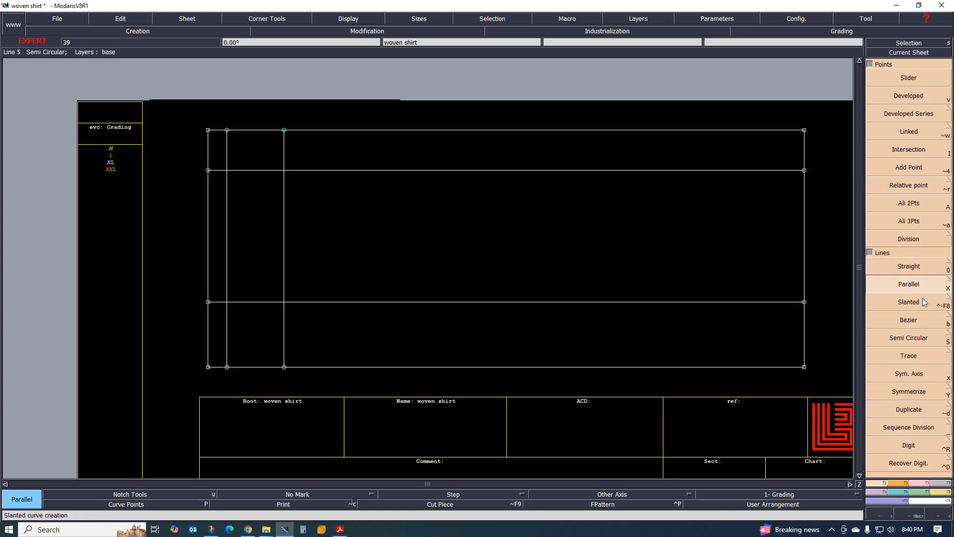
pyautogui.click(207, 259)
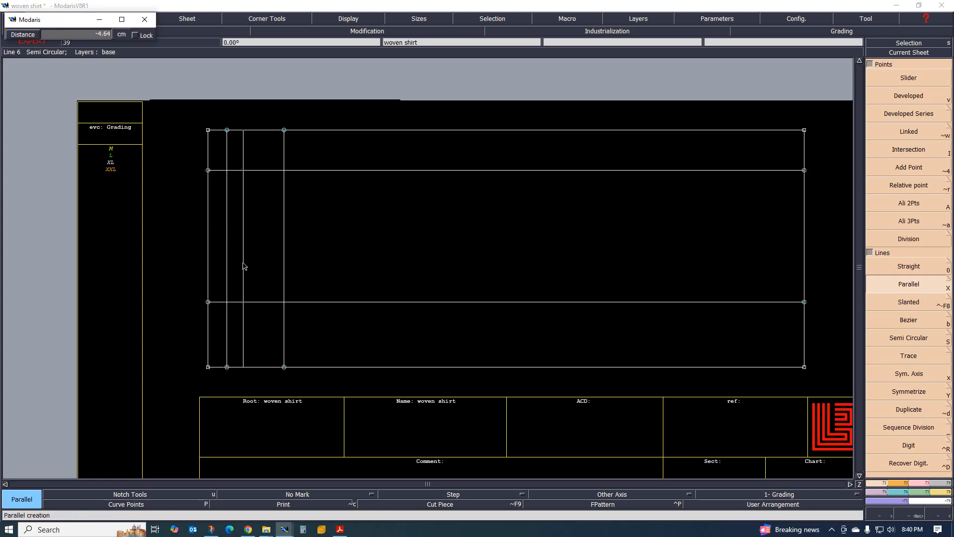
pyautogui.write('-3')
pyautogui.press('Return')
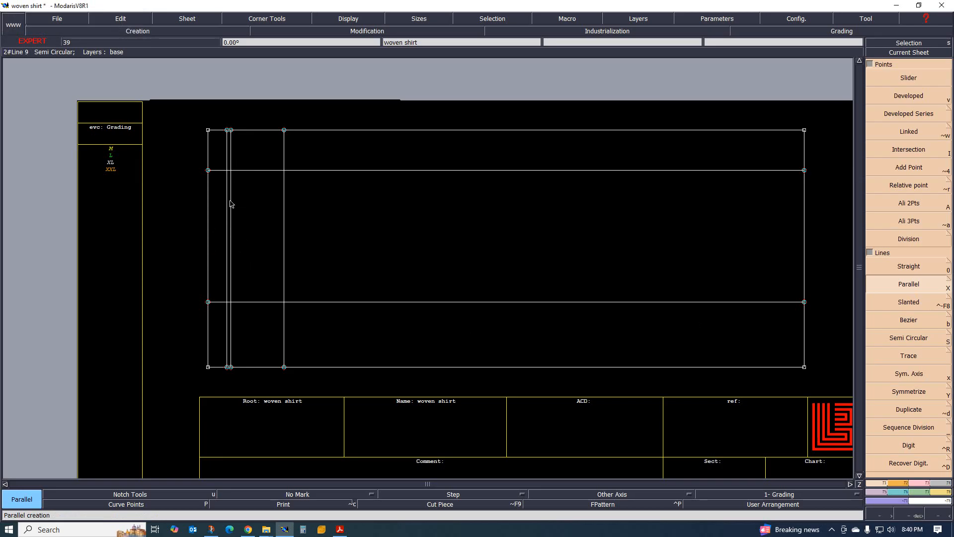
# Draw a 10 cm straight slanted line from the neck-width line's left end up to the -3 cm parallel line
pyautogui.scroll(1, 231, 206)
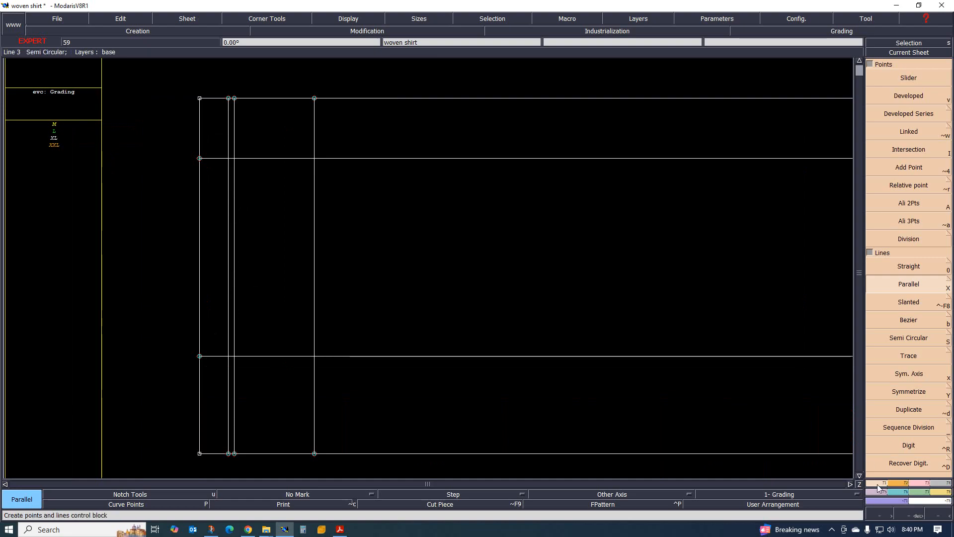
pyautogui.click(902, 268)
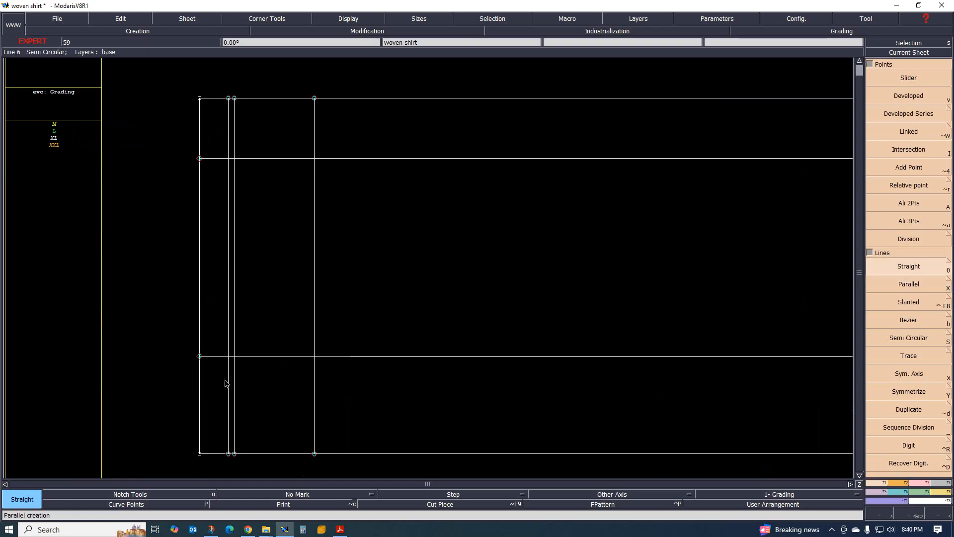
pyautogui.click(199, 356)
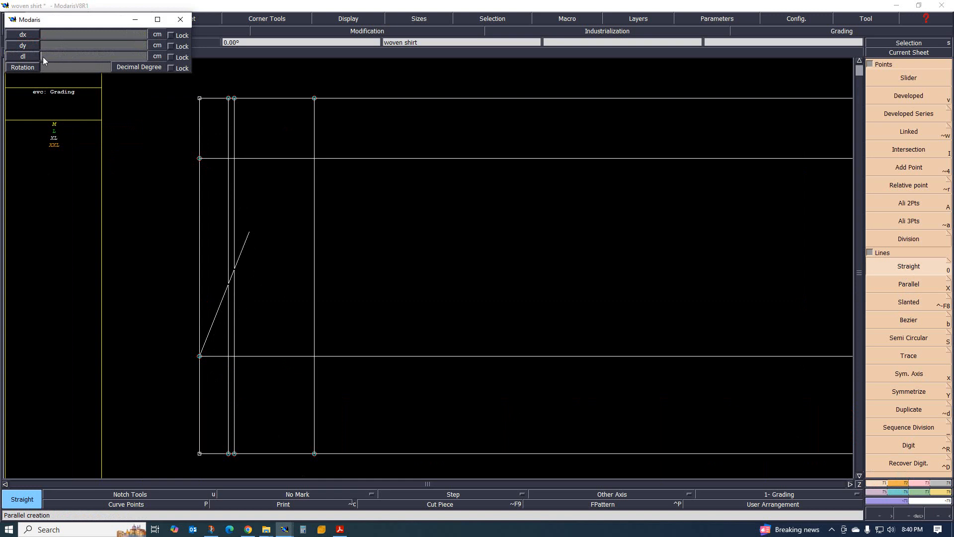
pyautogui.write('10')
pyautogui.press('Return')
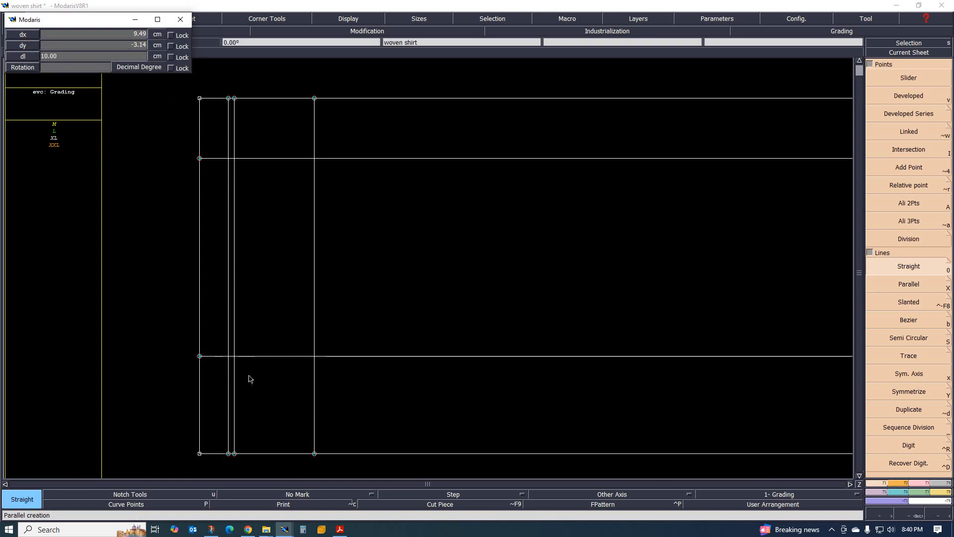
pyautogui.click(234, 248)
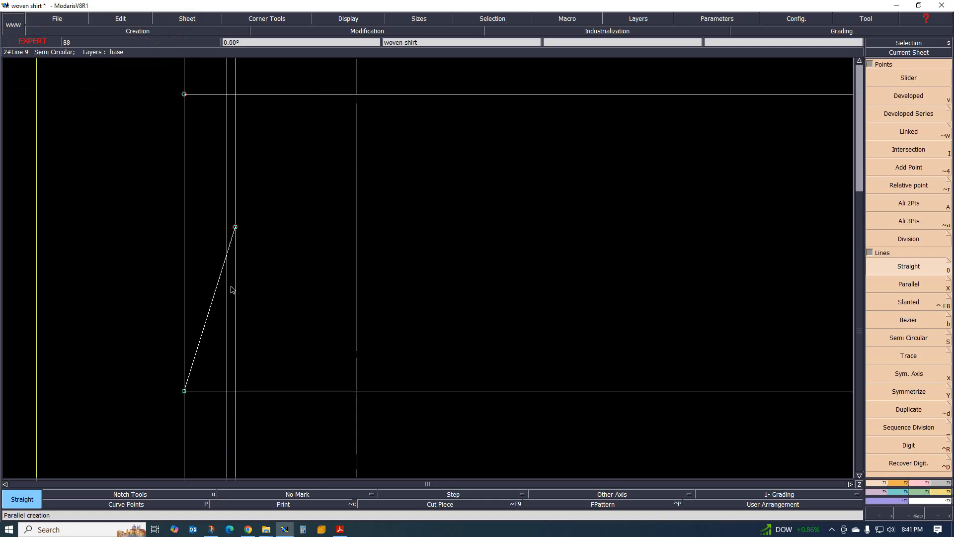
# Draw a horizontal straight line from the slanted line's upper end to the rectangle's left edge
pyautogui.scroll(2, 232, 286)
pyautogui.click(236, 228)
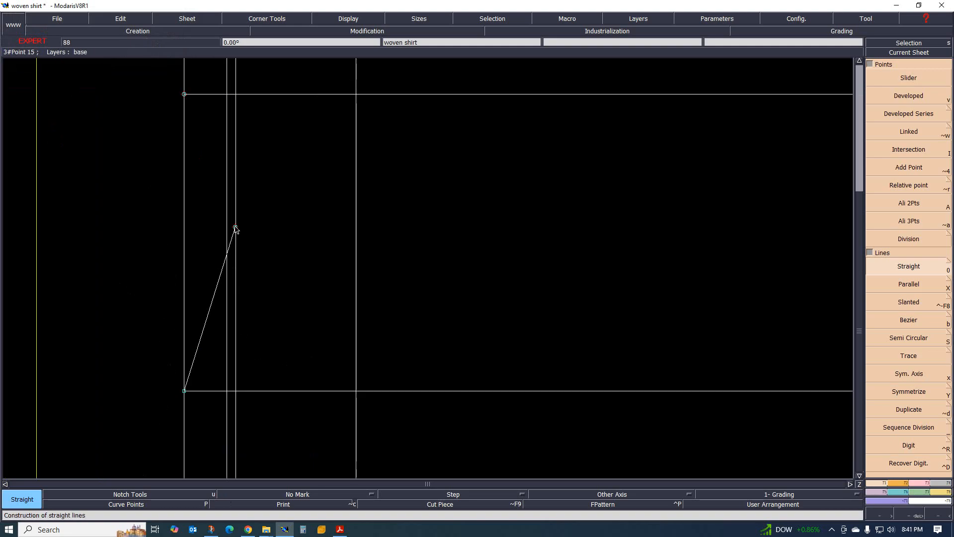
pyautogui.click(185, 227)
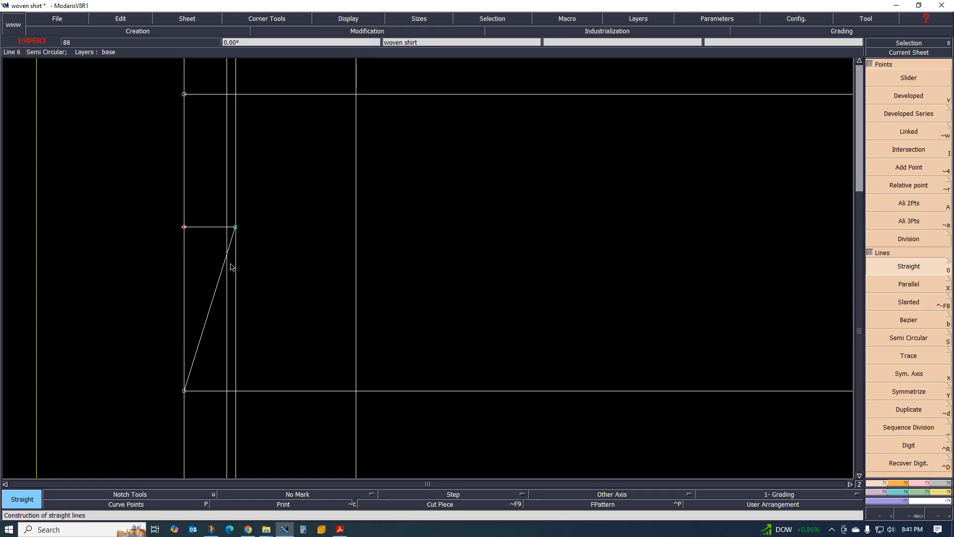
# Lengthen the slanted line by about 13.75 cm with Len.Str.Line, past the half-shoulder-width line
pyautogui.scroll(-1, 206, 313)
pyautogui.scroll(1, 210, 305)
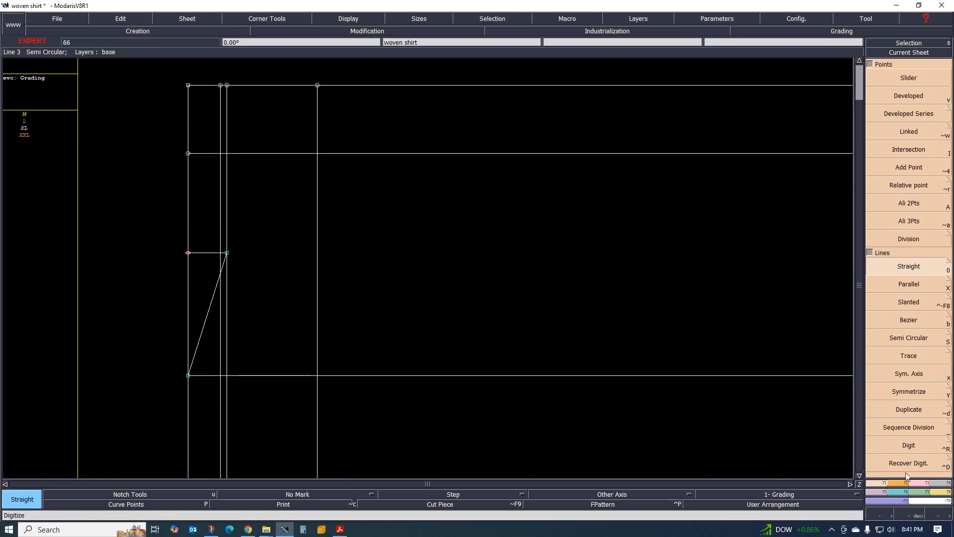
pyautogui.click(923, 484)
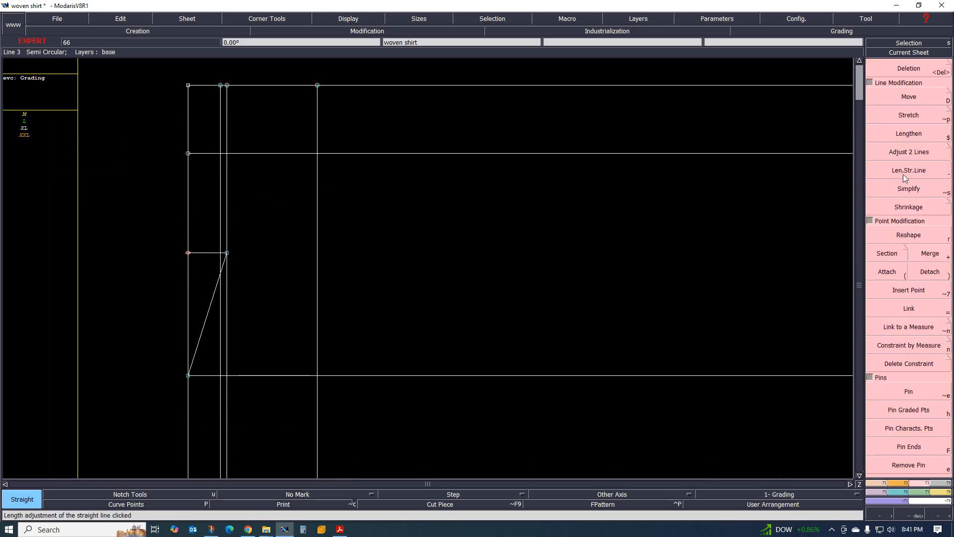
pyautogui.click(909, 171)
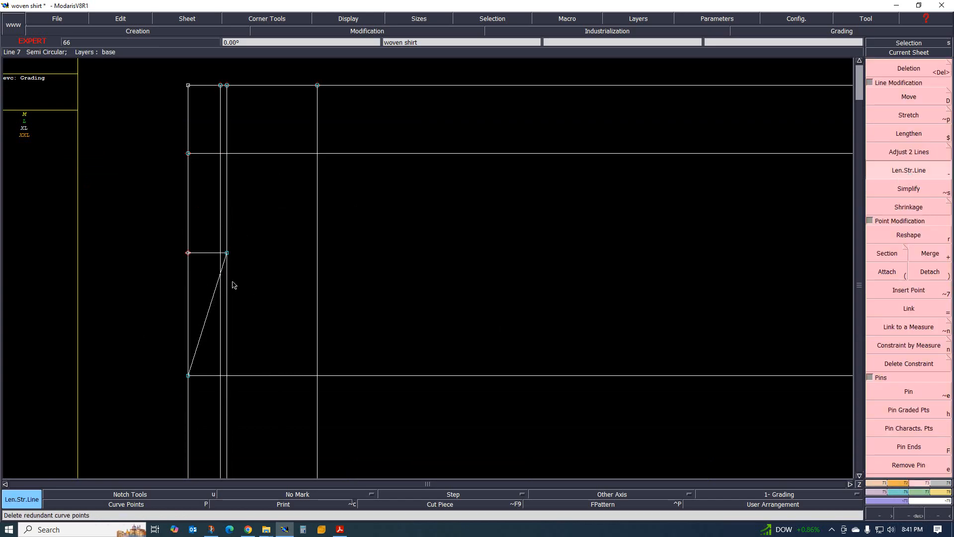
pyautogui.click(215, 298)
pyautogui.click(341, 123)
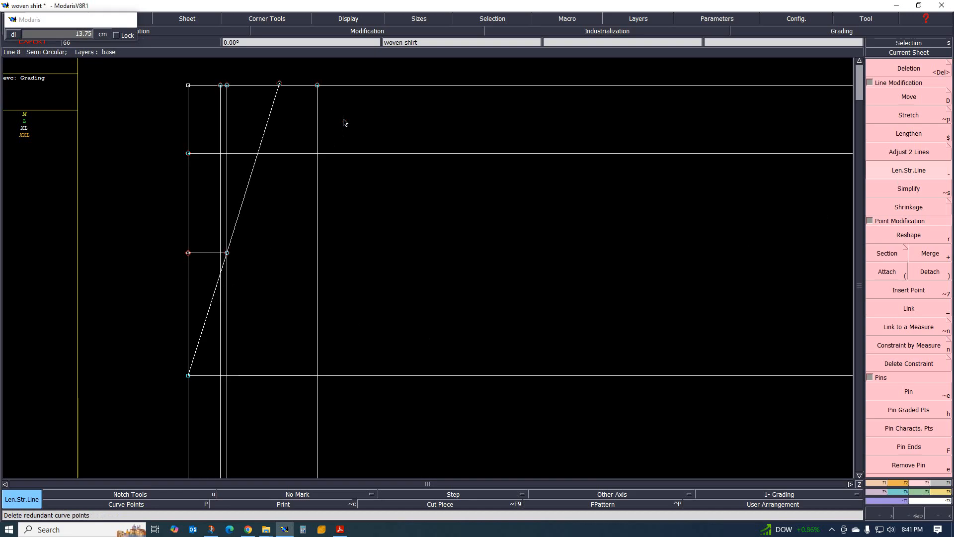
# Create an intersection point where the slanted line crosses the half-shoulder-width line and insert it into the slanted line
pyautogui.scroll(-3, 261, 275)
pyautogui.scroll(3, 241, 256)
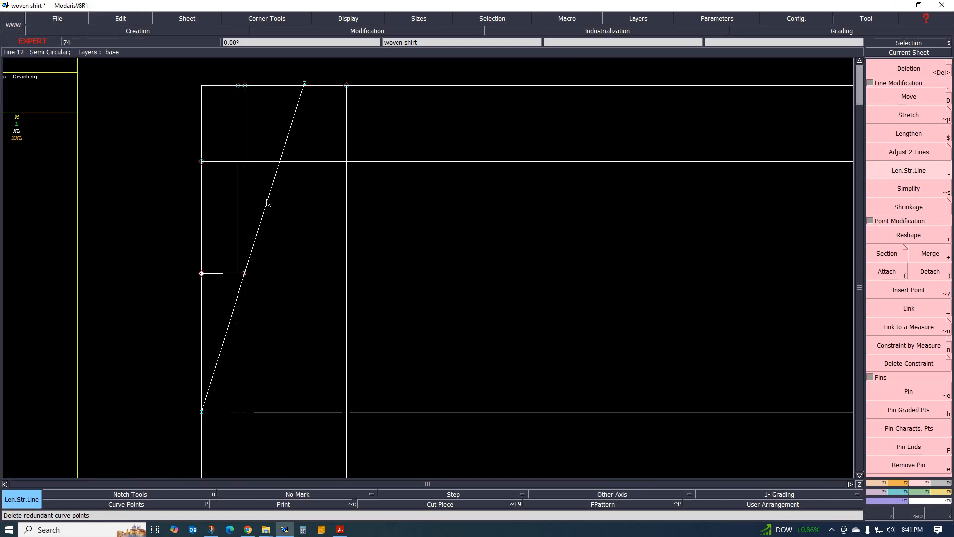
pyautogui.scroll(-3, 276, 188)
pyautogui.scroll(3, 281, 180)
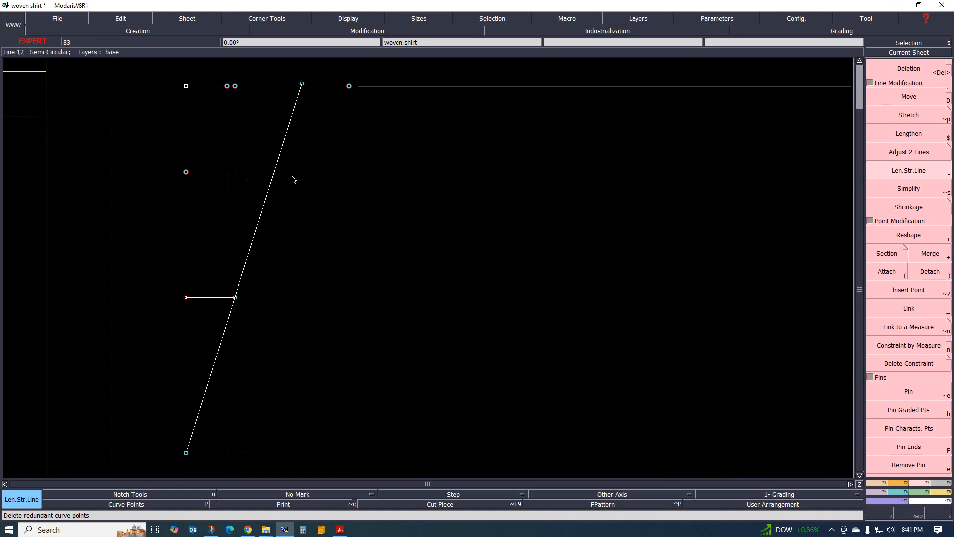
pyautogui.scroll(2, 293, 178)
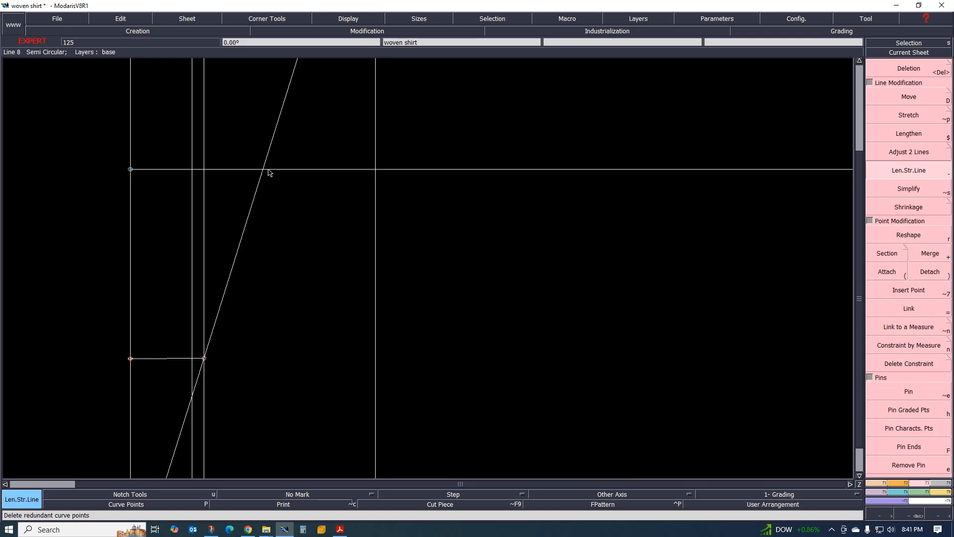
pyautogui.press('F4')
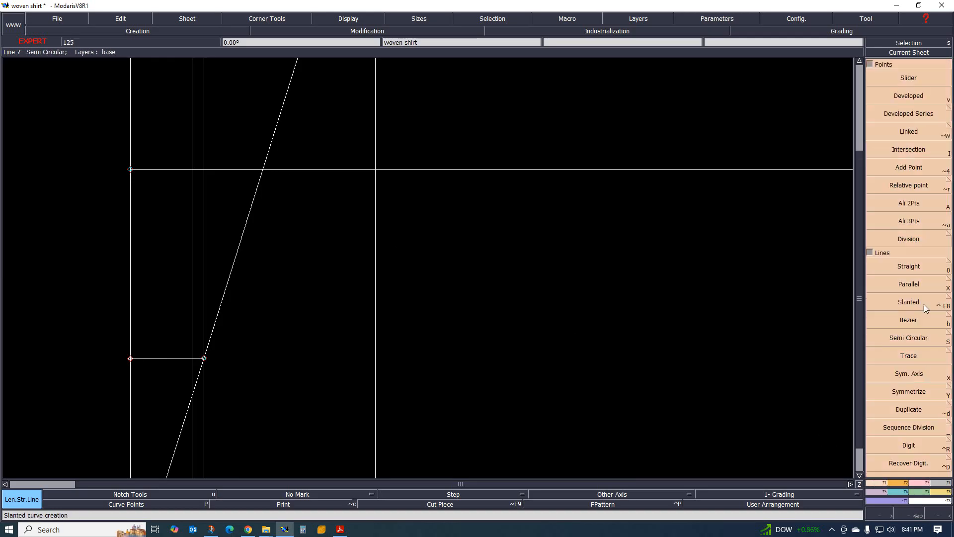
pyautogui.click(902, 147)
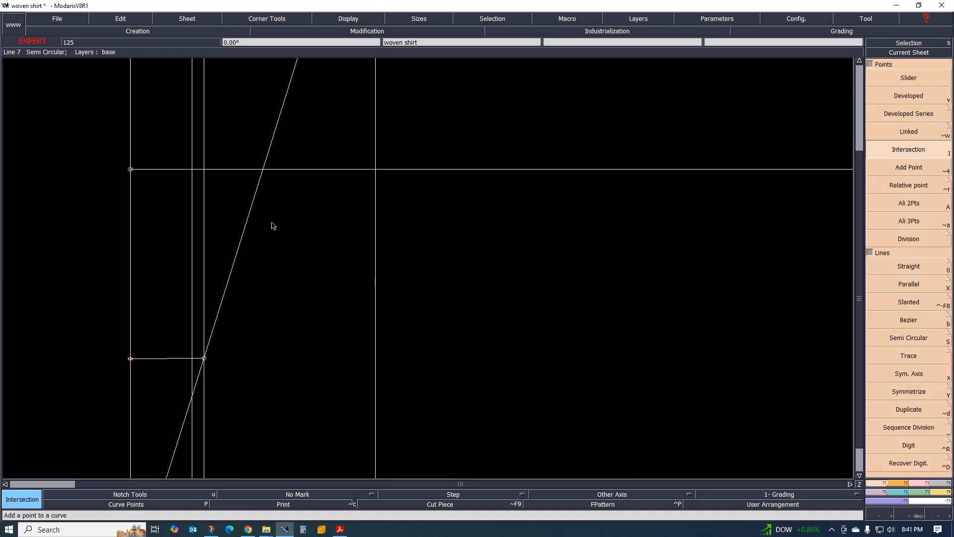
pyautogui.click(262, 173)
pyautogui.scroll(-2, 255, 218)
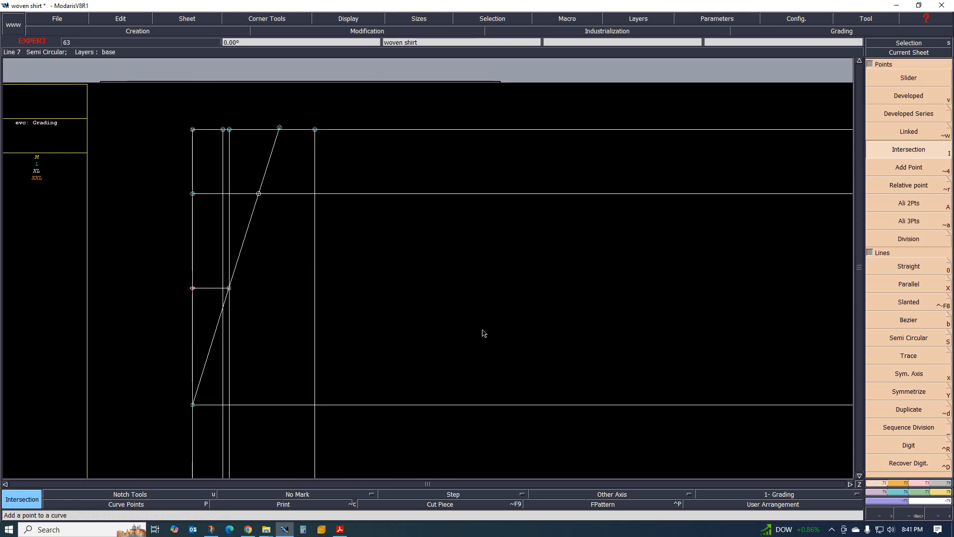
pyautogui.click(917, 483)
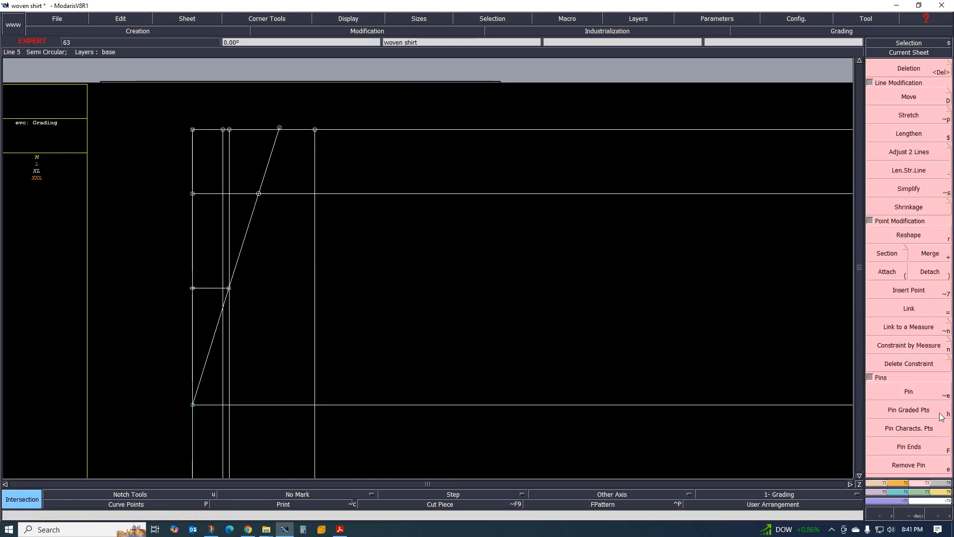
pyautogui.click(910, 292)
pyautogui.click(258, 195)
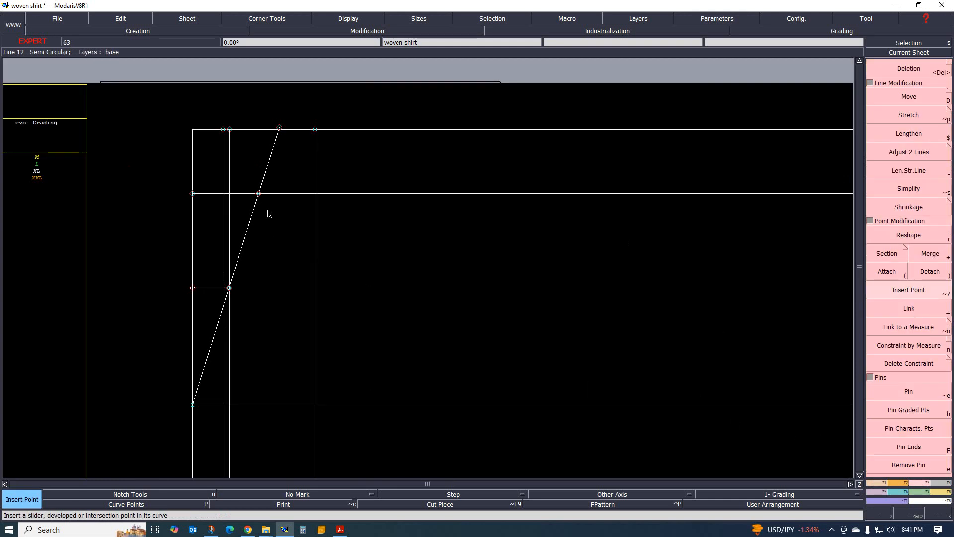
# Delete the end of the slanted line that extends beyond the half-shoulder-width line
pyautogui.click(898, 72)
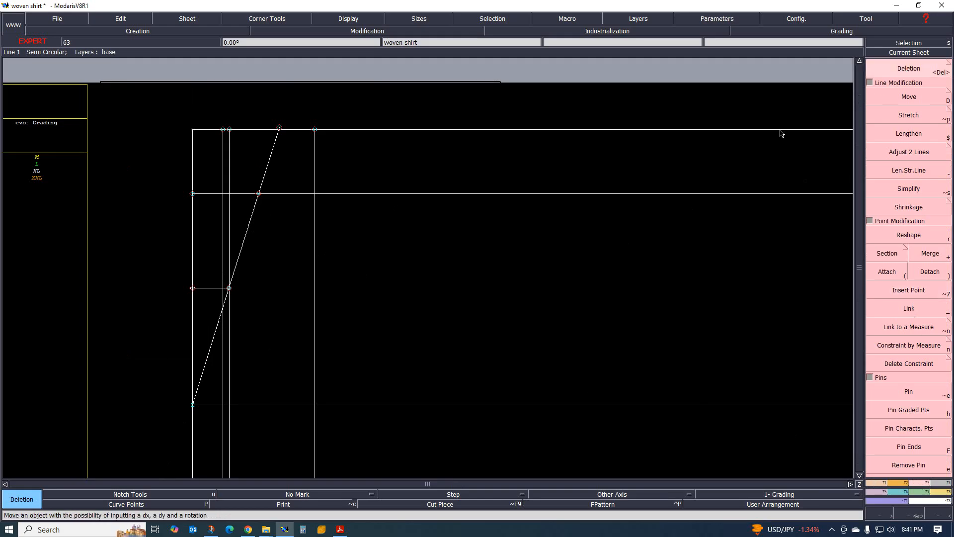
pyautogui.click(267, 178)
pyautogui.scroll(2, 231, 231)
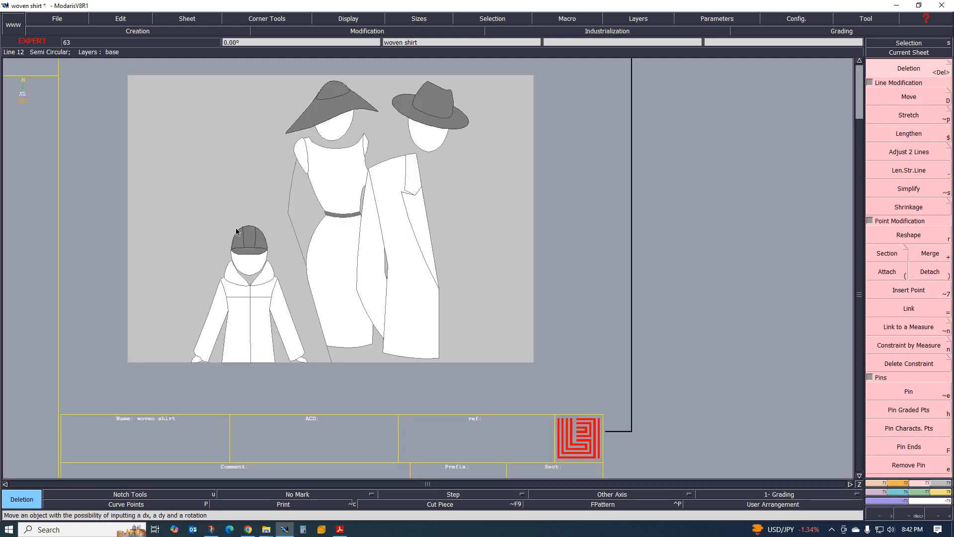
pyautogui.scroll(-1, 268, 196)
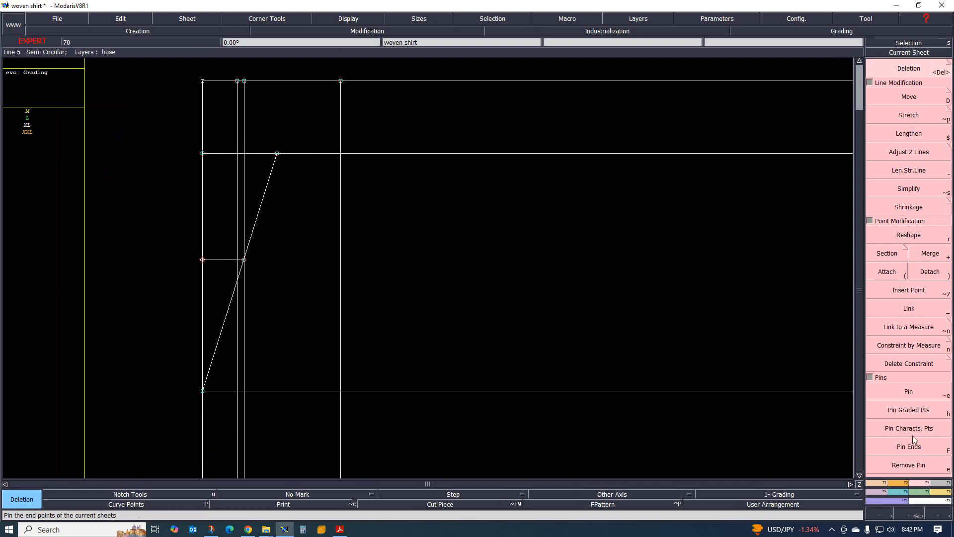
# Measure the slanted shoulder line's length and the distance from its upper end to the half-shoulder-width line's left end
pyautogui.click(940, 493)
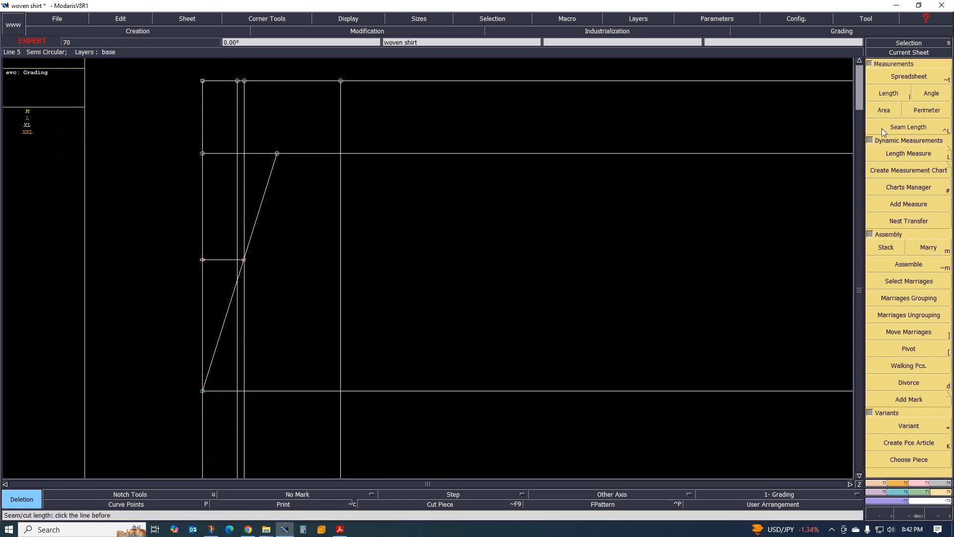
pyautogui.click(907, 153)
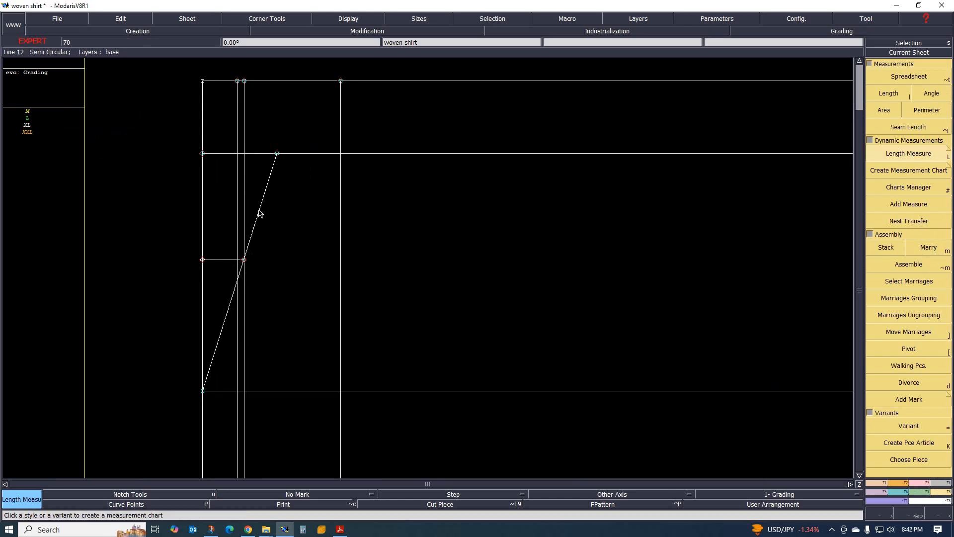
pyautogui.click(299, 244)
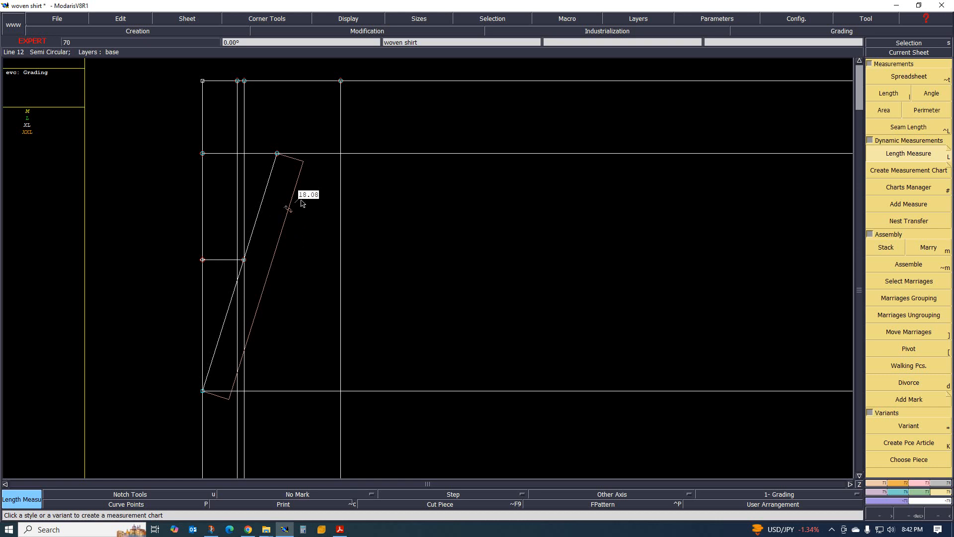
pyautogui.click(277, 153)
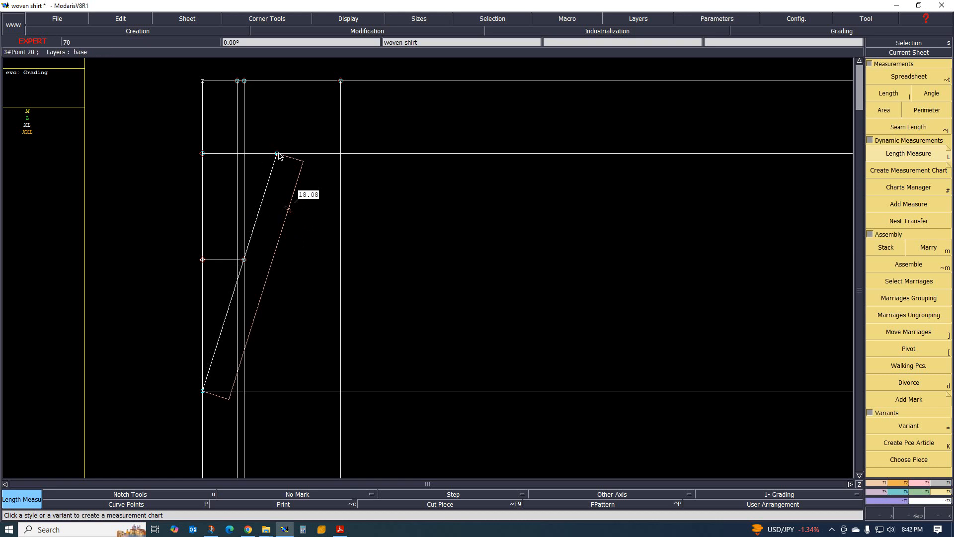
pyautogui.click(203, 153)
pyautogui.scroll(1, 231, 126)
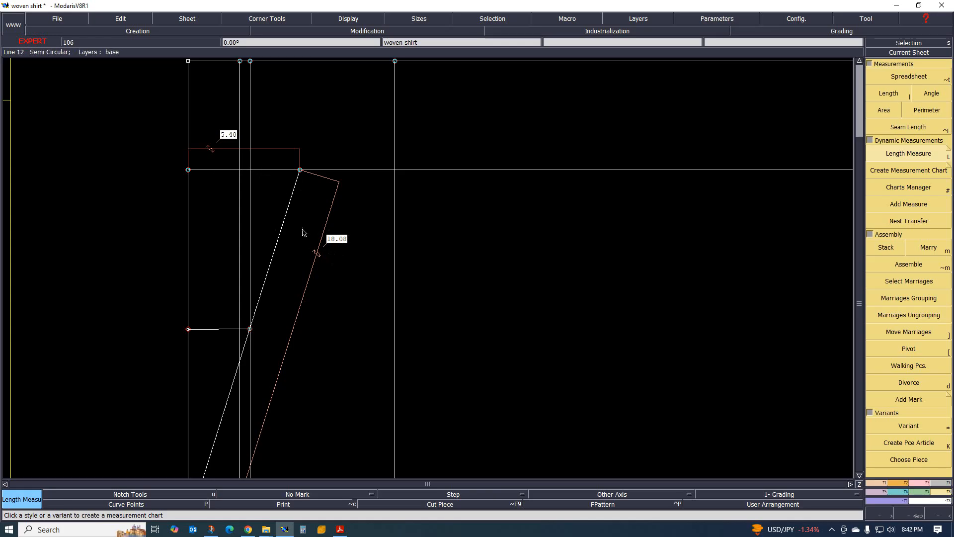
# Examine the shoulder slope construction together with its two length measures
pyautogui.scroll(-2, 244, 192)
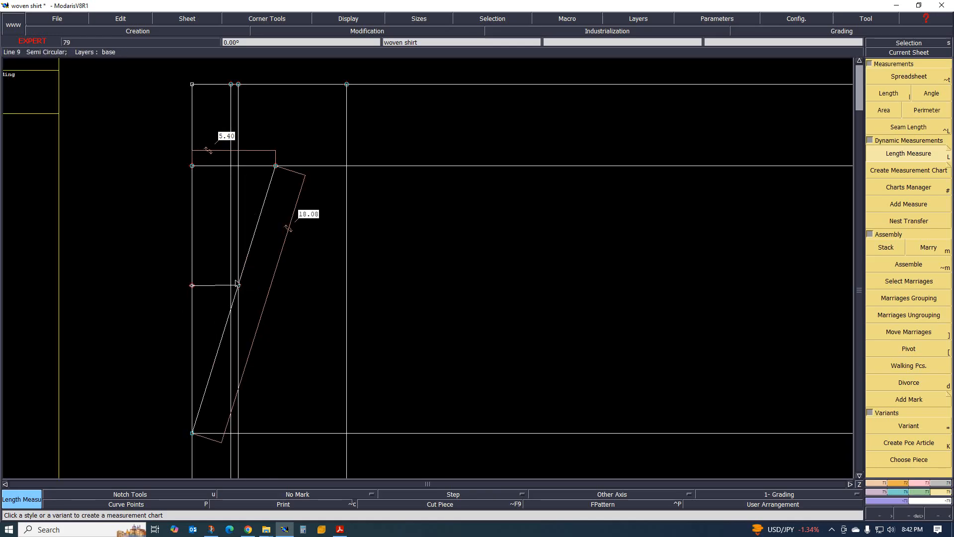
pyautogui.scroll(-1, 237, 283)
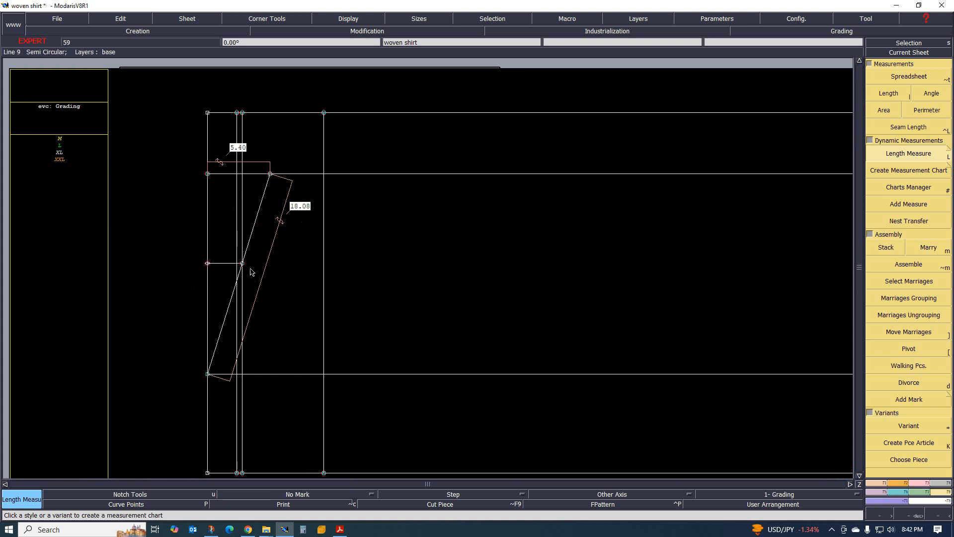
pyautogui.scroll(2, 241, 276)
pyautogui.scroll(-2, 223, 283)
pyautogui.scroll(1, 232, 303)
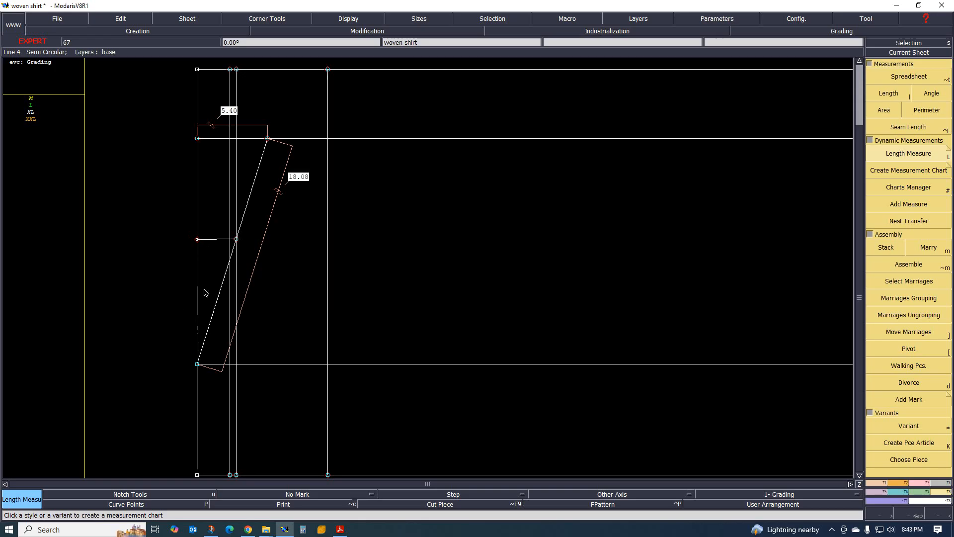
pyautogui.scroll(1, 186, 241)
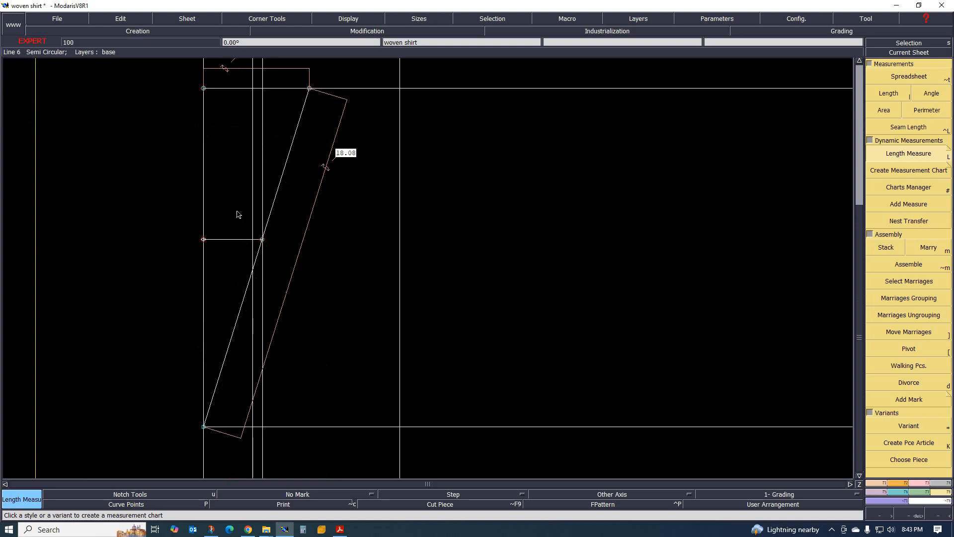
pyautogui.scroll(-2, 239, 215)
pyautogui.scroll(1, 231, 175)
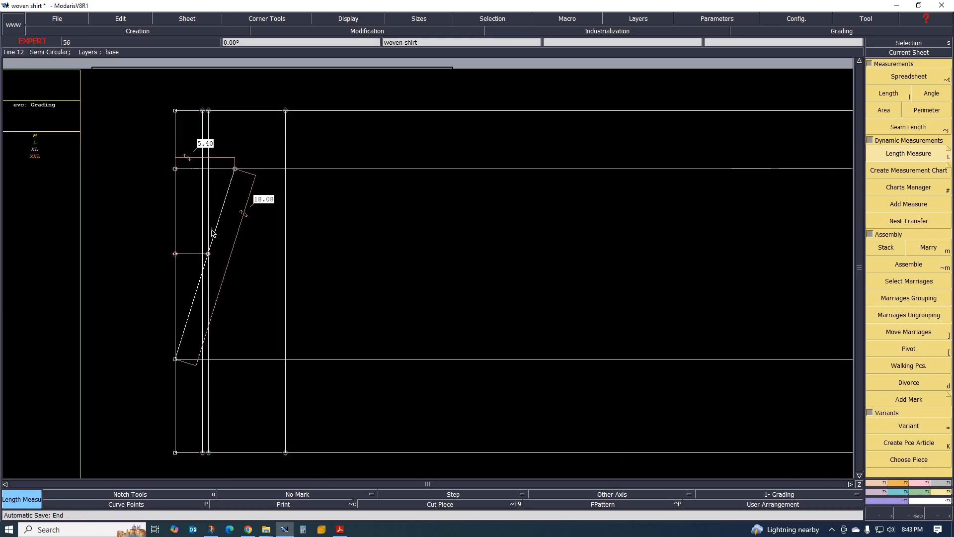
# Delete the auxiliary vertical guide and the short horizontal segment used to build the shoulder slope
pyautogui.press('Delete')
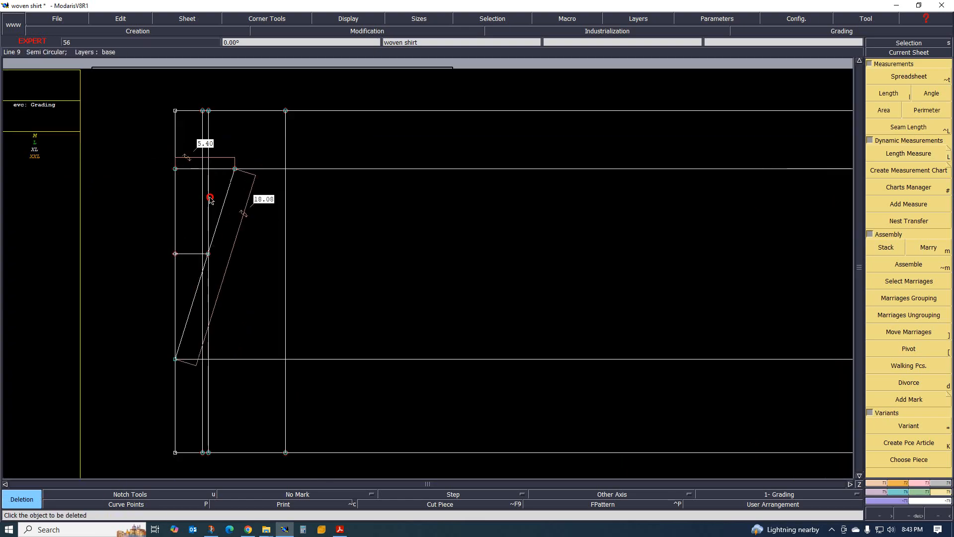
pyautogui.click(209, 198)
pyautogui.click(192, 253)
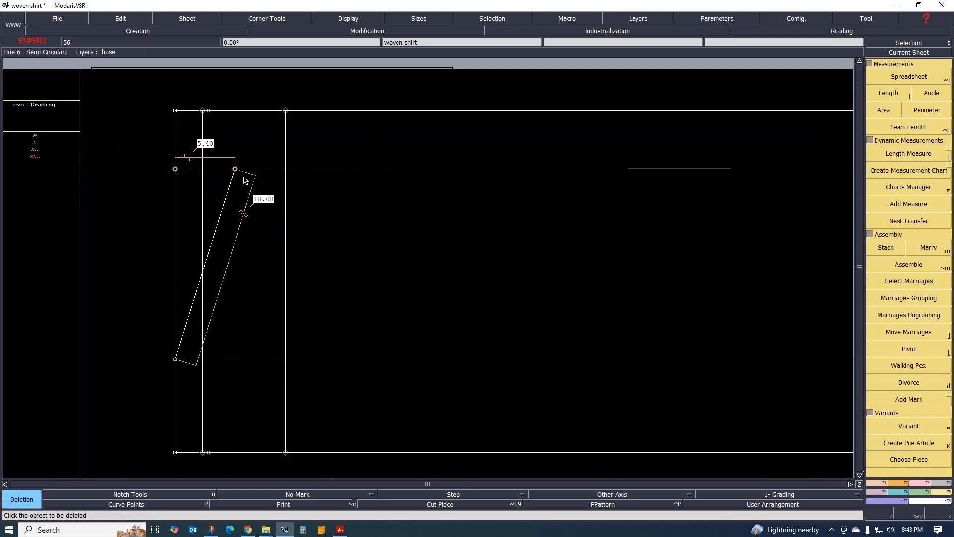
pyautogui.scroll(-1, 187, 257)
pyautogui.scroll(1, 181, 331)
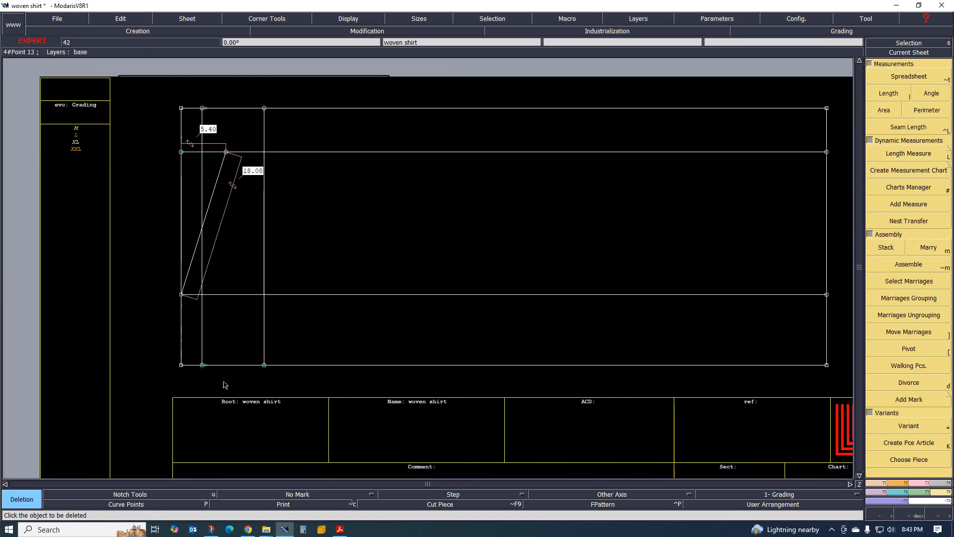
# Draw two Bezier lines joining the back and front neck-drop points on the lower edge to the neck-side end of the shoulder line
pyautogui.click(881, 483)
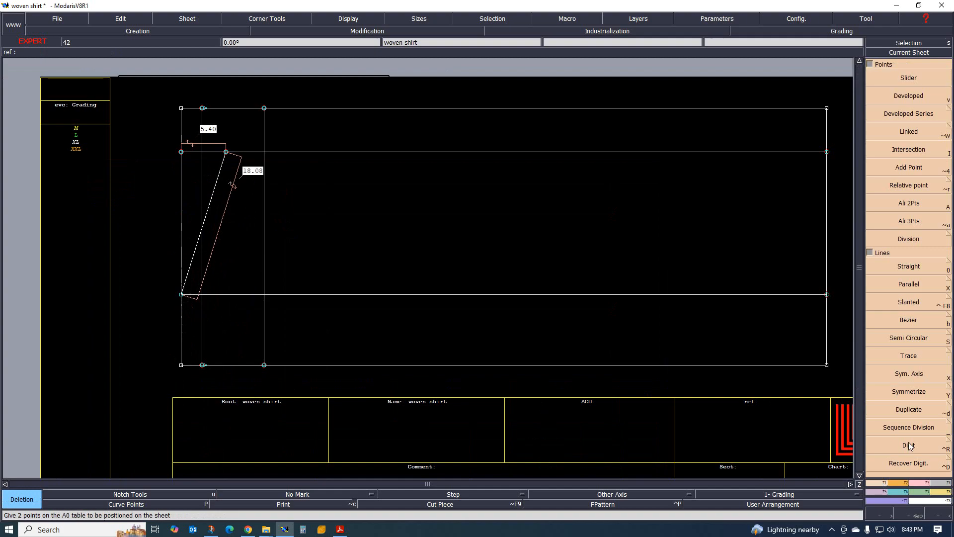
pyautogui.click(909, 322)
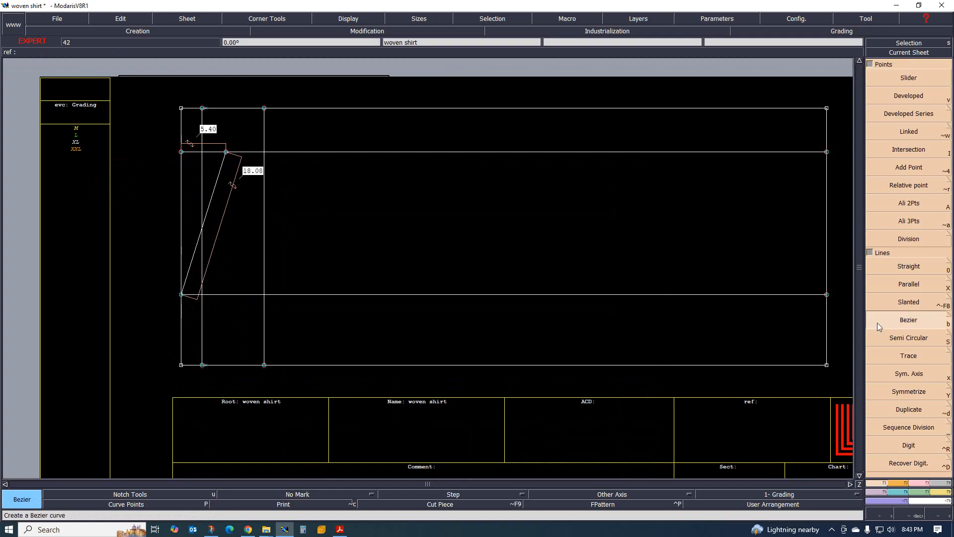
pyautogui.click(202, 365)
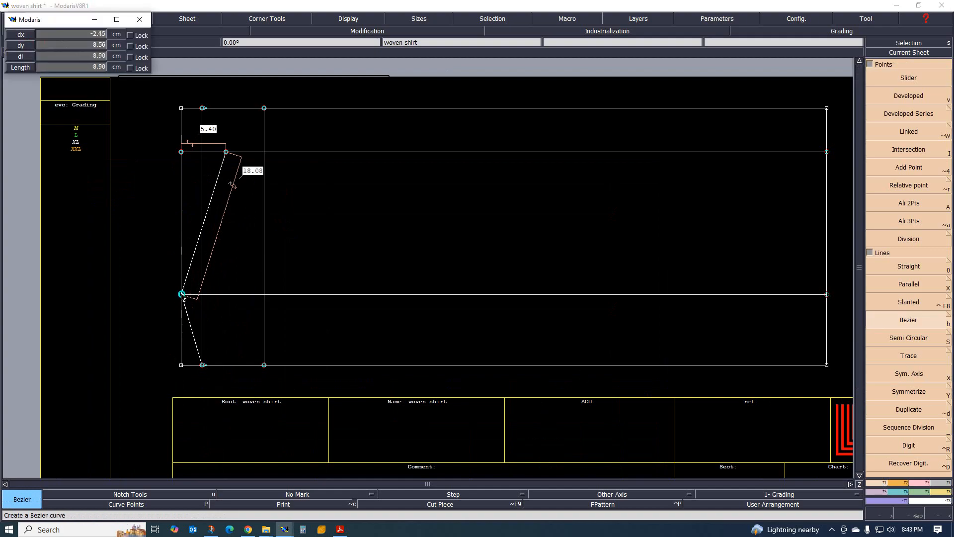
pyautogui.click(182, 294)
pyautogui.click(264, 365)
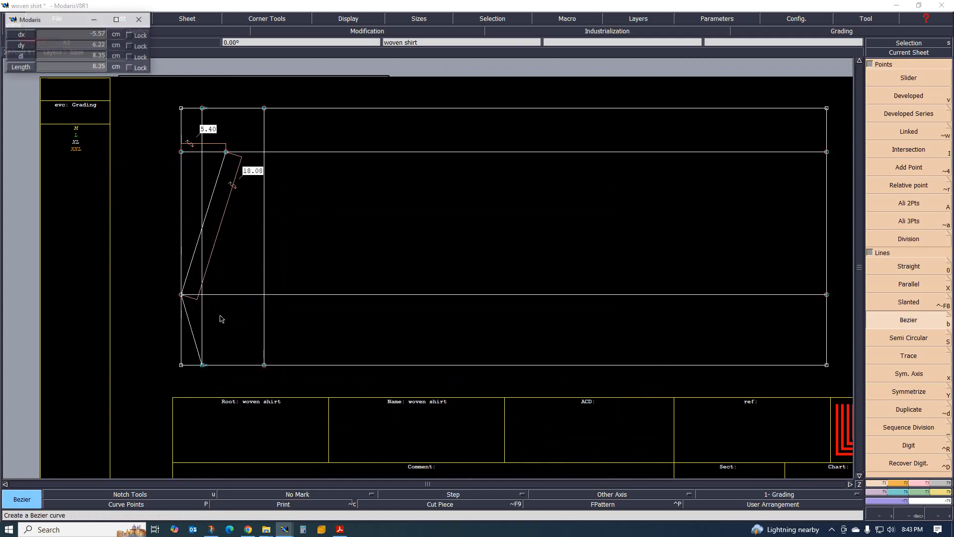
pyautogui.click(182, 295)
pyautogui.scroll(2, 182, 294)
pyautogui.scroll(-2, 303, 289)
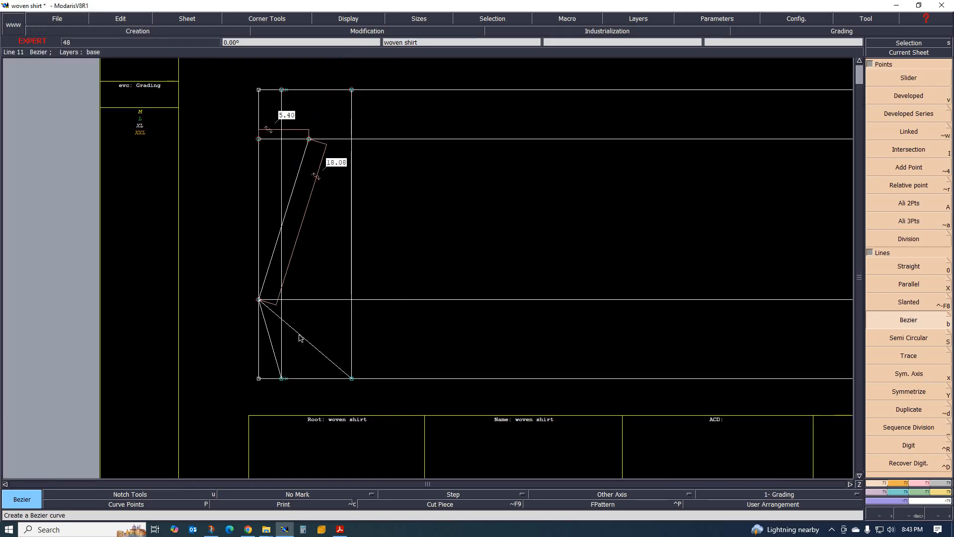
# Display the curve handles and reshape the front neck Bezier line into a rounded front neckline
pyautogui.scroll(-2, 404, 283)
pyautogui.scroll(1, 389, 164)
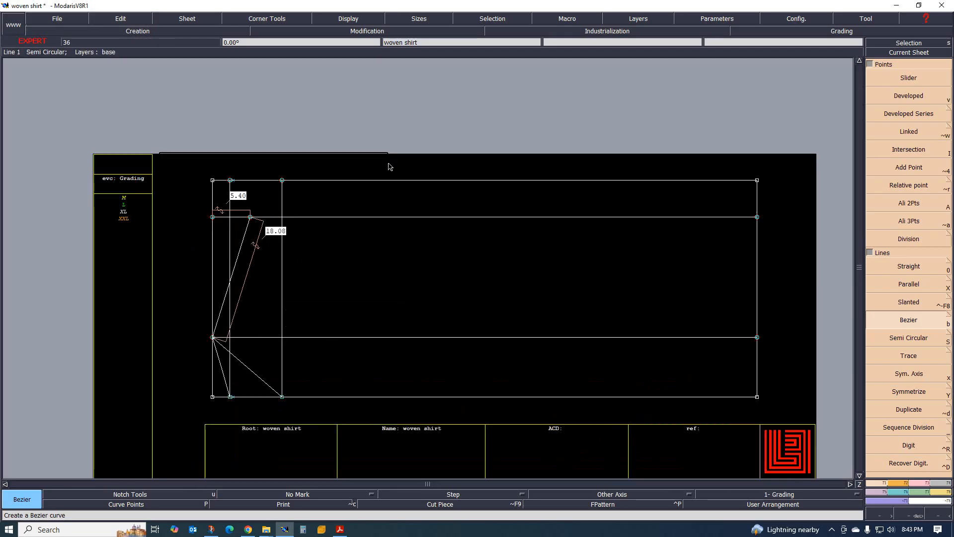
pyautogui.click(348, 20)
pyautogui.click(346, 218)
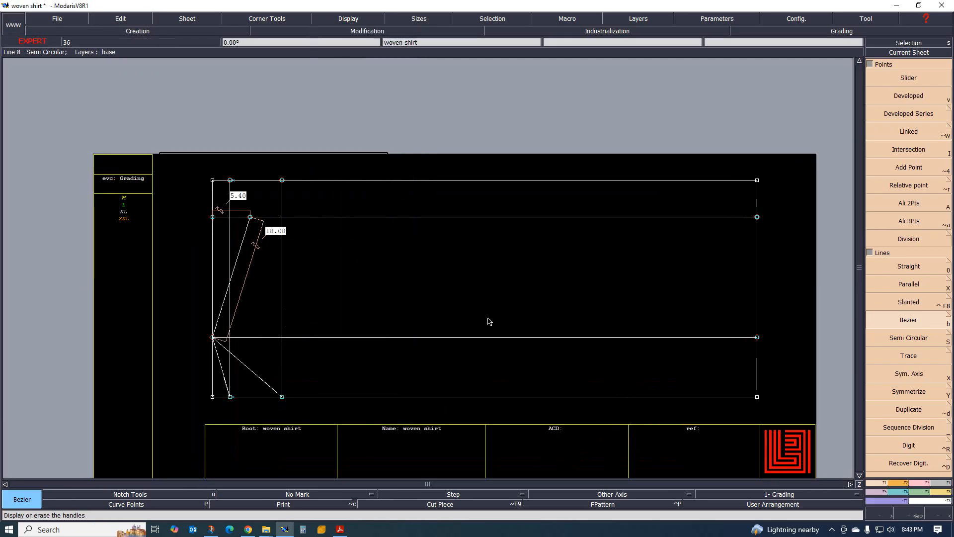
pyautogui.click(918, 482)
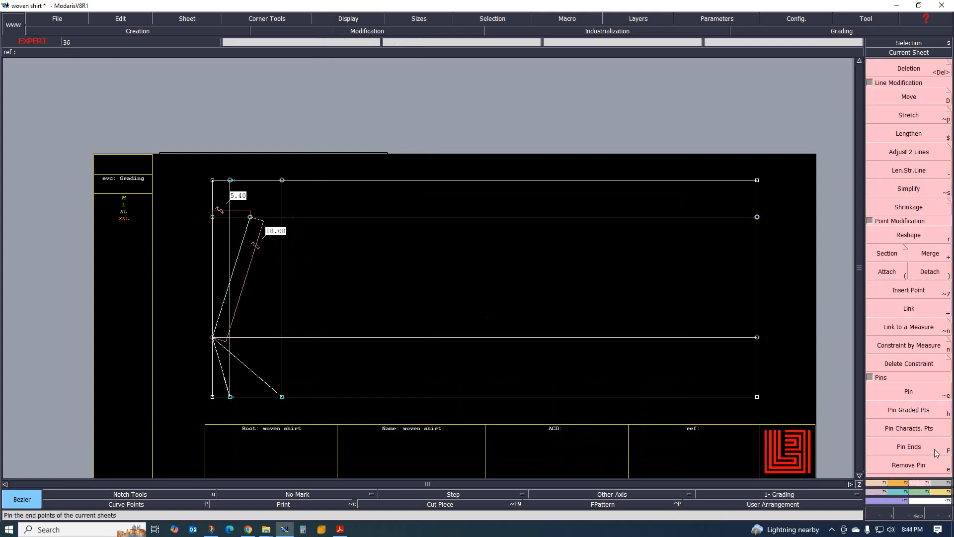
pyautogui.press('r')
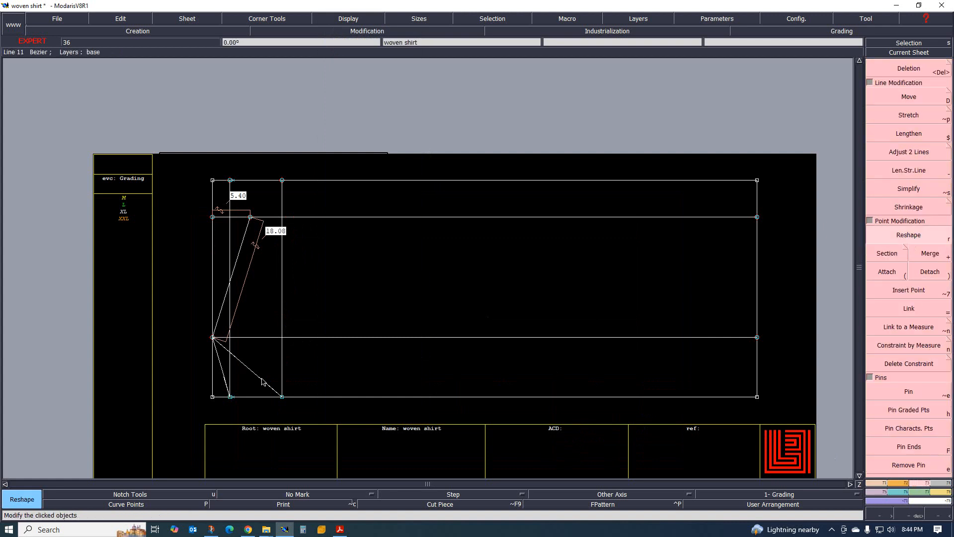
pyautogui.click(260, 378)
pyautogui.click(282, 356)
pyautogui.scroll(1, 256, 374)
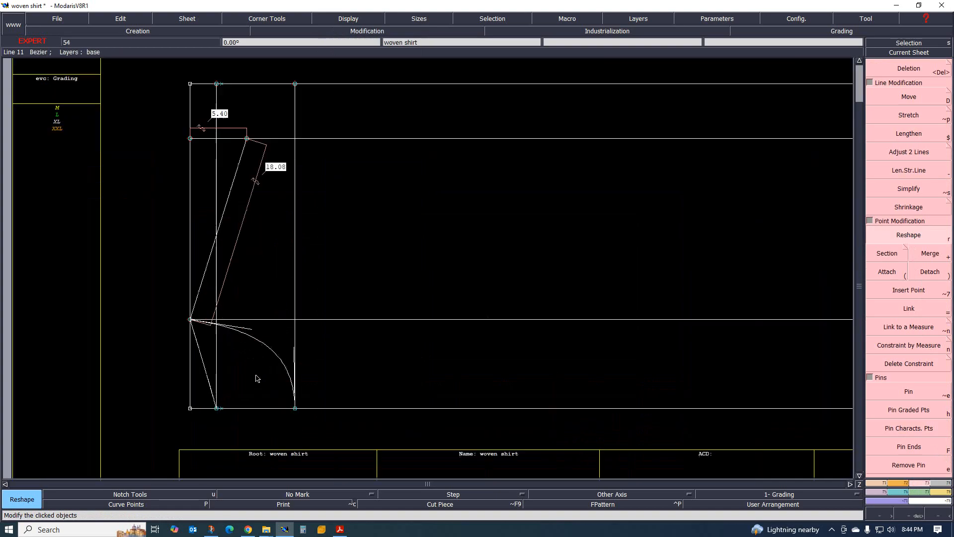
# Reshape the back neck Bezier line into a smooth, shallow back neckline curve using its two handles
pyautogui.click(209, 386)
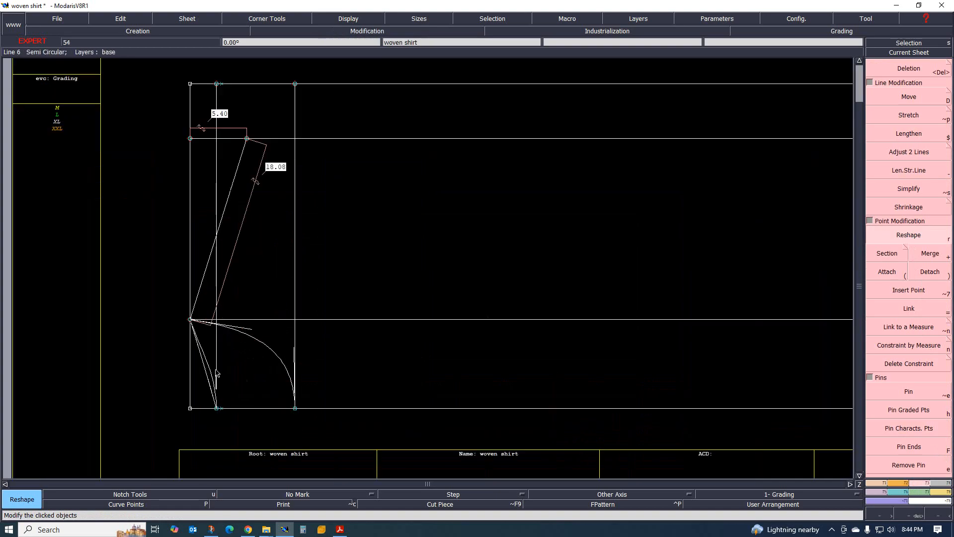
pyautogui.click(206, 356)
pyautogui.click(210, 335)
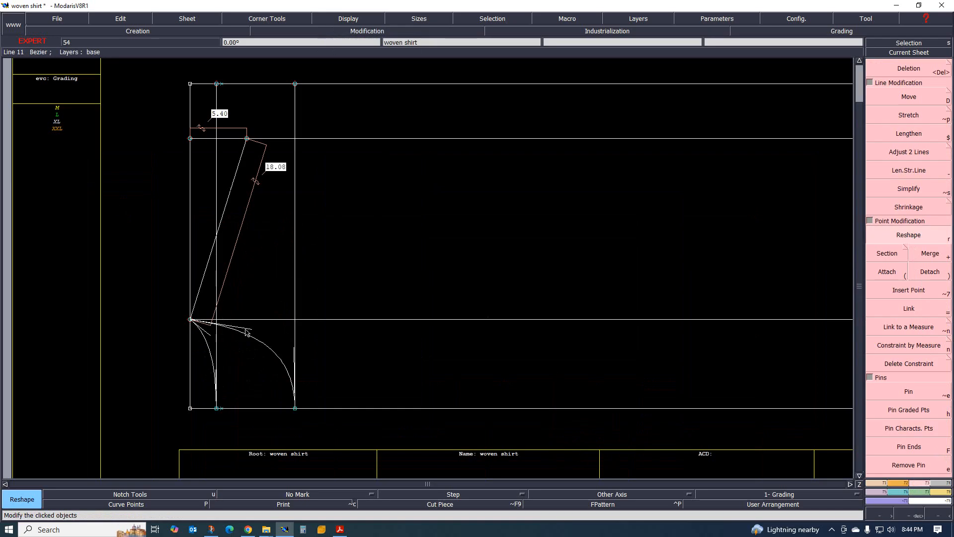
pyautogui.scroll(-3, 235, 367)
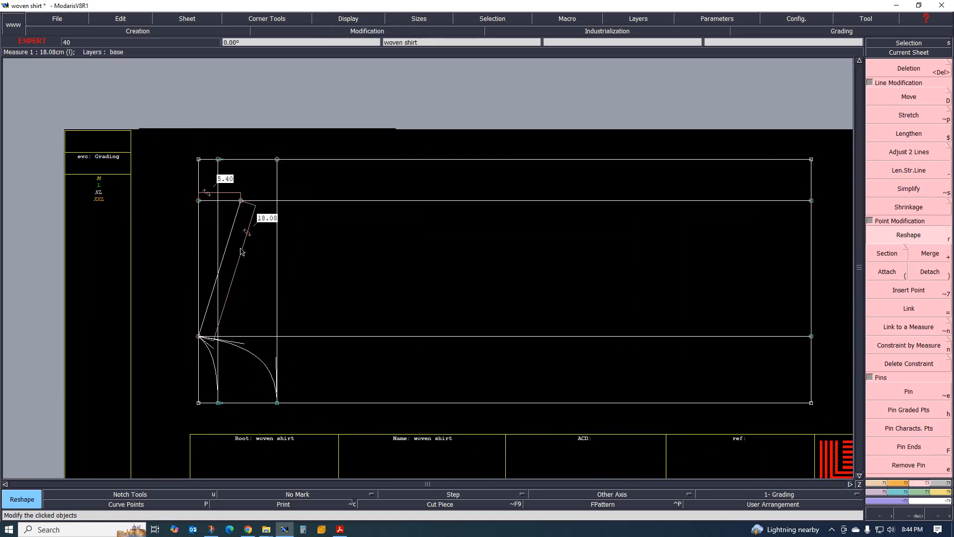
# Delete both shoulder length measures, the two vertical neck-drop guides and their leftover points on the rectangle's upper edge
pyautogui.press('Delete')
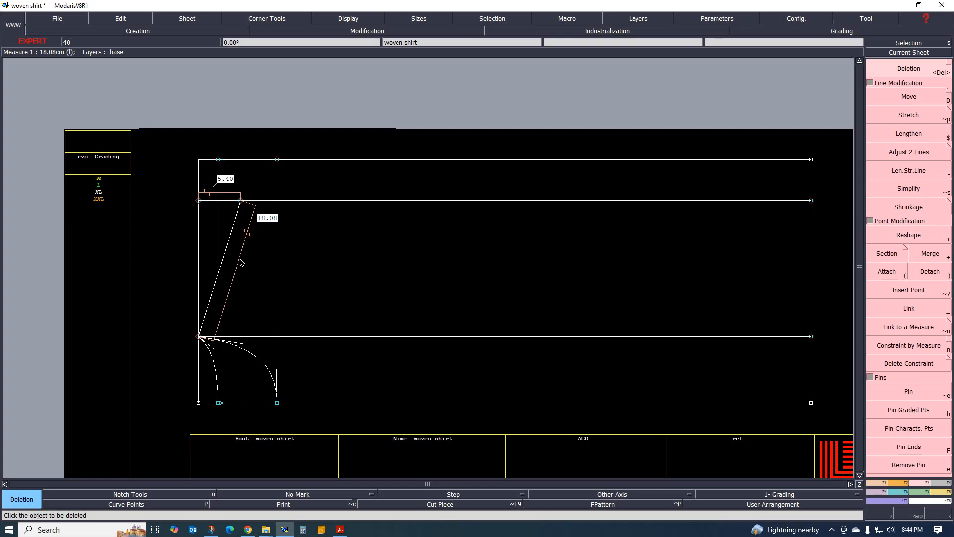
pyautogui.click(240, 258)
pyautogui.click(219, 248)
pyautogui.click(277, 252)
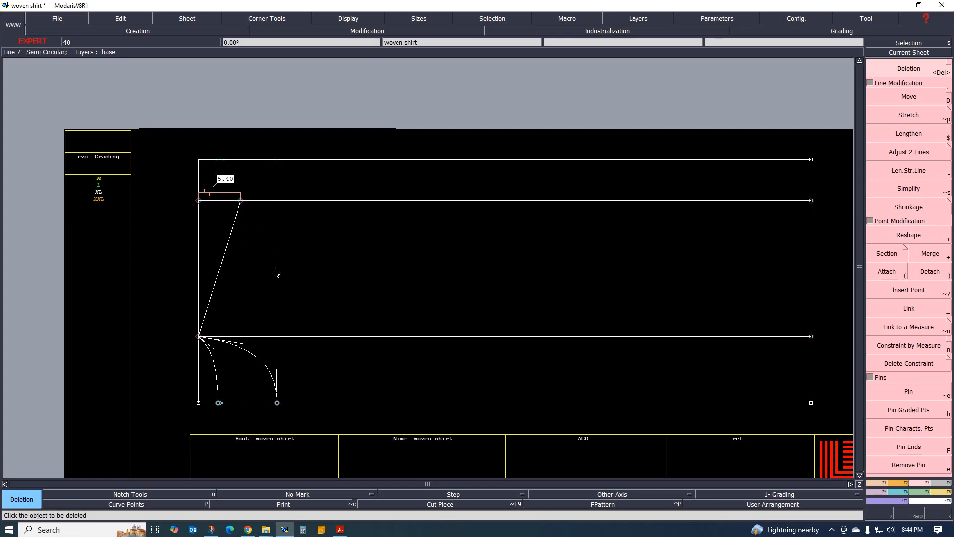
pyautogui.click(212, 198)
pyautogui.click(277, 159)
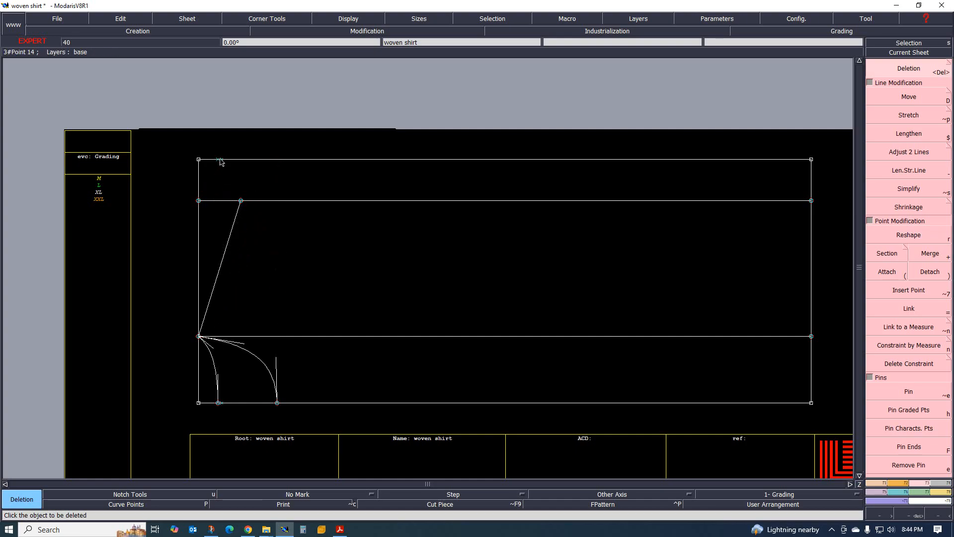
pyautogui.click(220, 160)
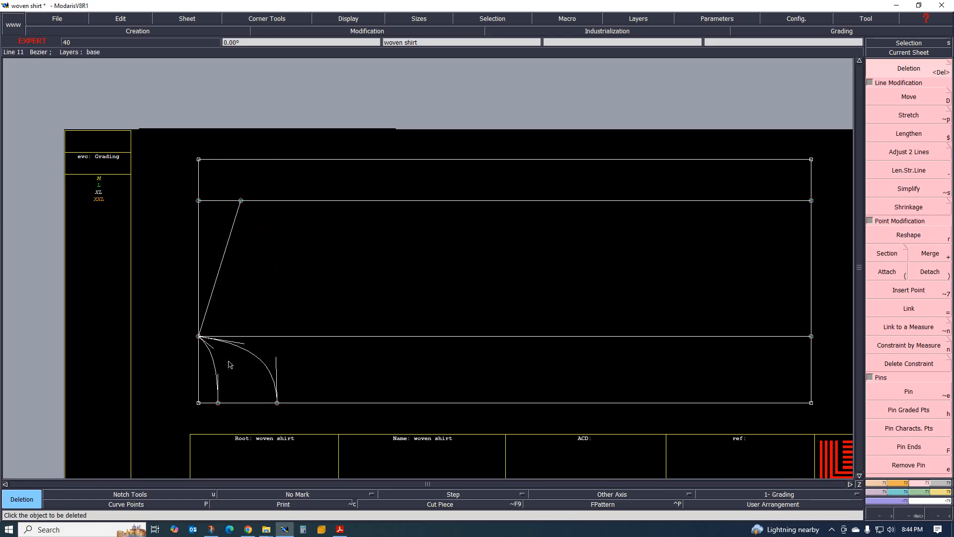
# Switch to the flannel pajamas PDF and look up how the straight armhole is measured and its XL value
pyautogui.scroll(-3, 229, 365)
pyautogui.scroll(2, 299, 344)
pyautogui.scroll(-2, 365, 336)
pyautogui.scroll(2, 286, 349)
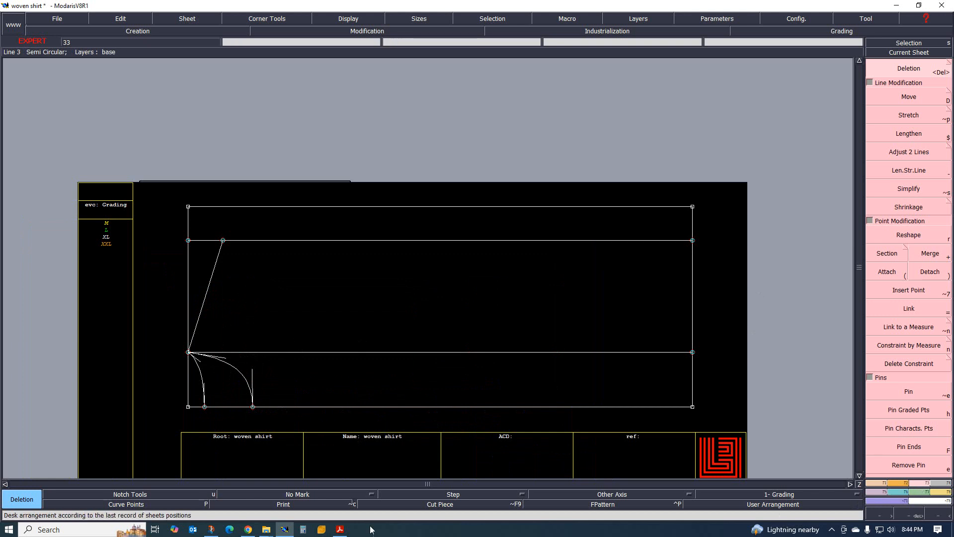
pyautogui.click(340, 530)
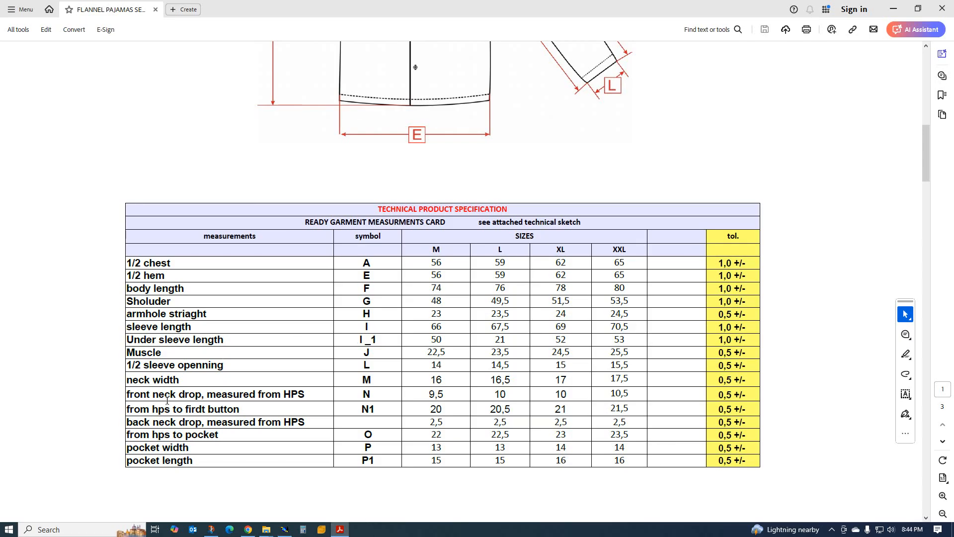
pyautogui.scroll(5, 167, 401)
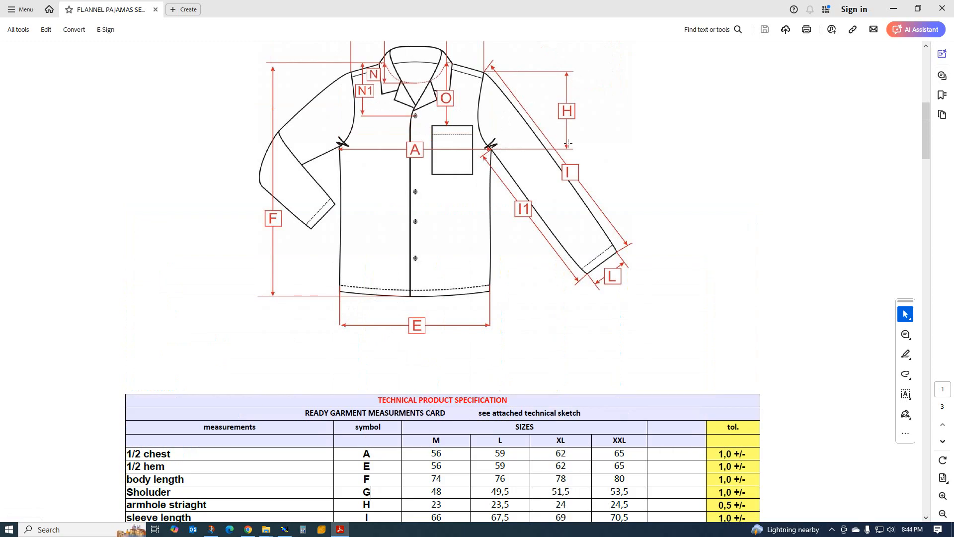
pyautogui.scroll(-4, 422, 239)
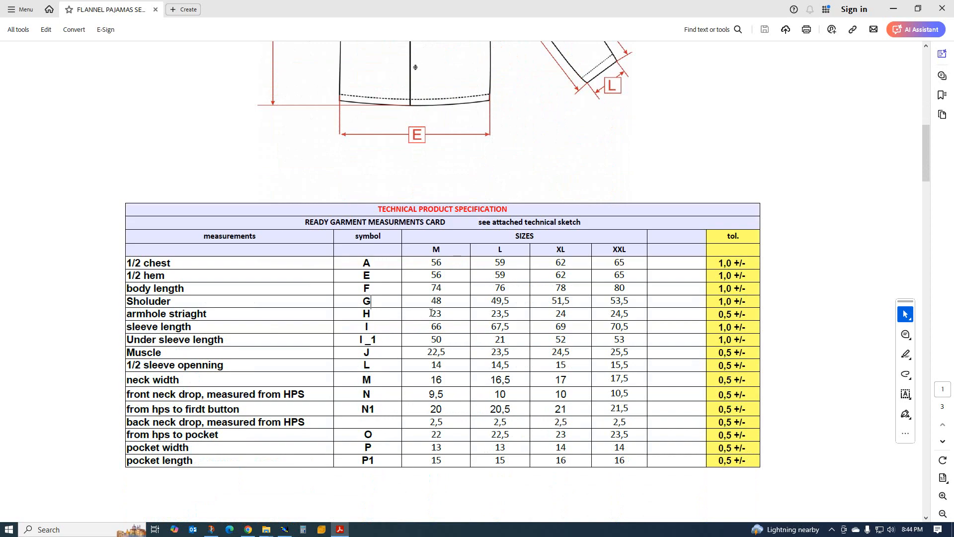
pyautogui.moveTo(571, 307); pyautogui.dragTo(561, 319)
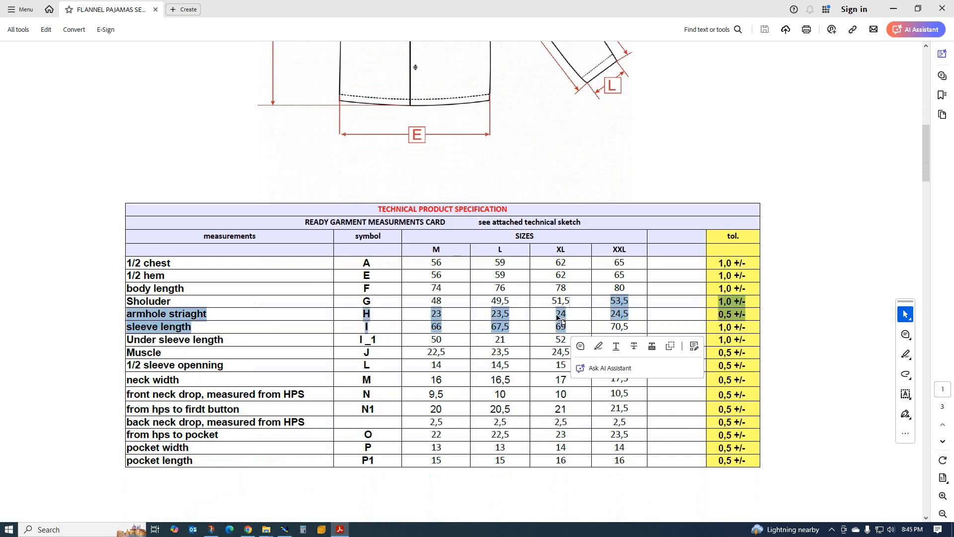
pyautogui.click(560, 317)
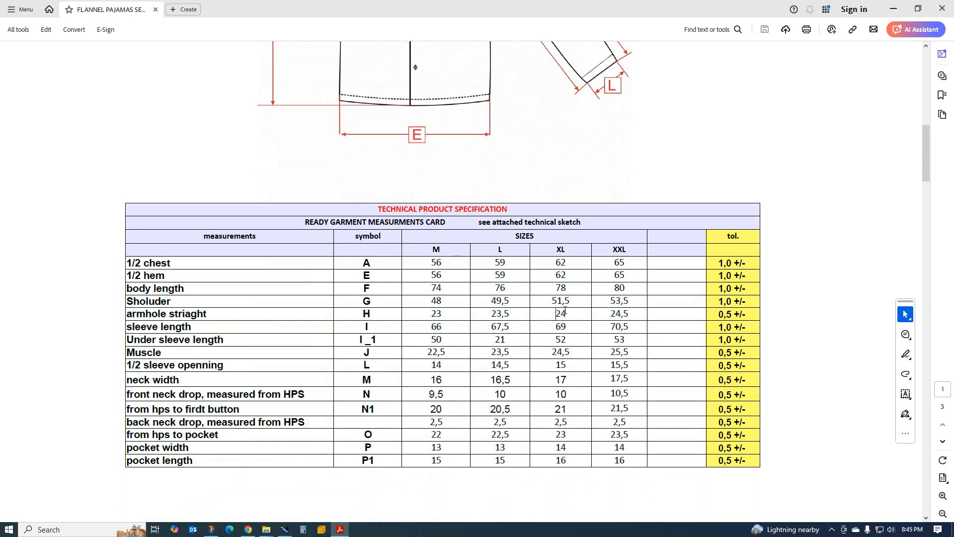
# Switch back to Modaris and create a developed point on the half-shoulder-width line, 24 cm from the shoulder tip toward the hem
pyautogui.click(292, 529)
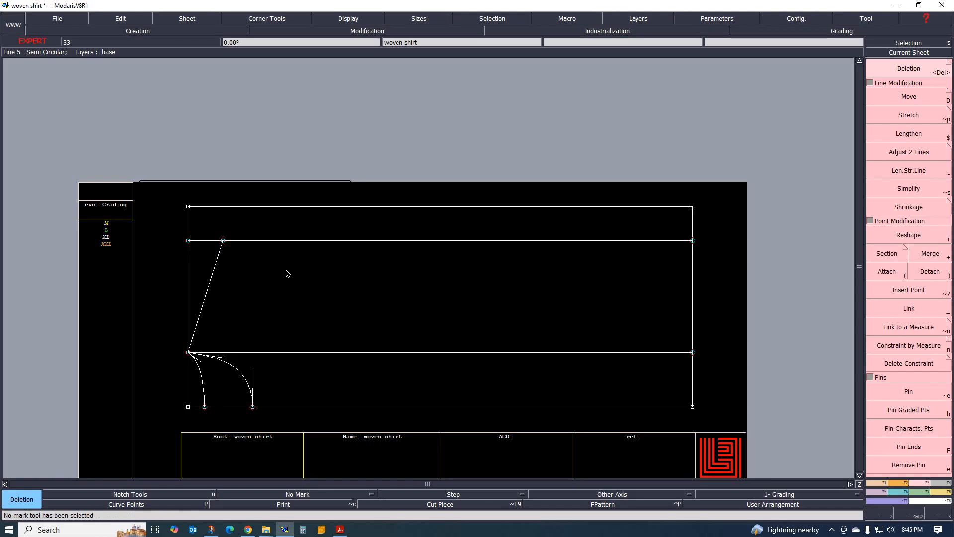
pyautogui.scroll(2, 248, 241)
pyautogui.scroll(-4, 209, 250)
pyautogui.scroll(3, 216, 254)
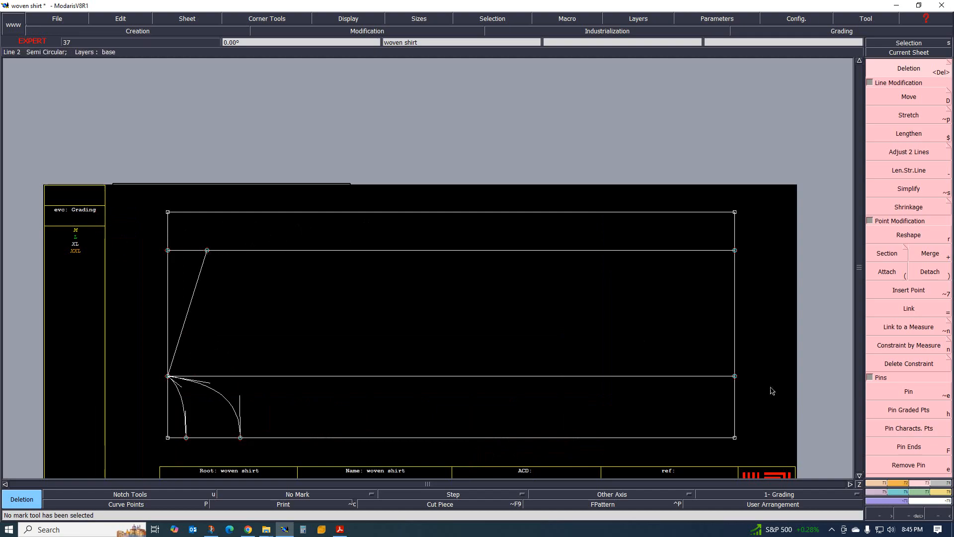
pyautogui.press('v')
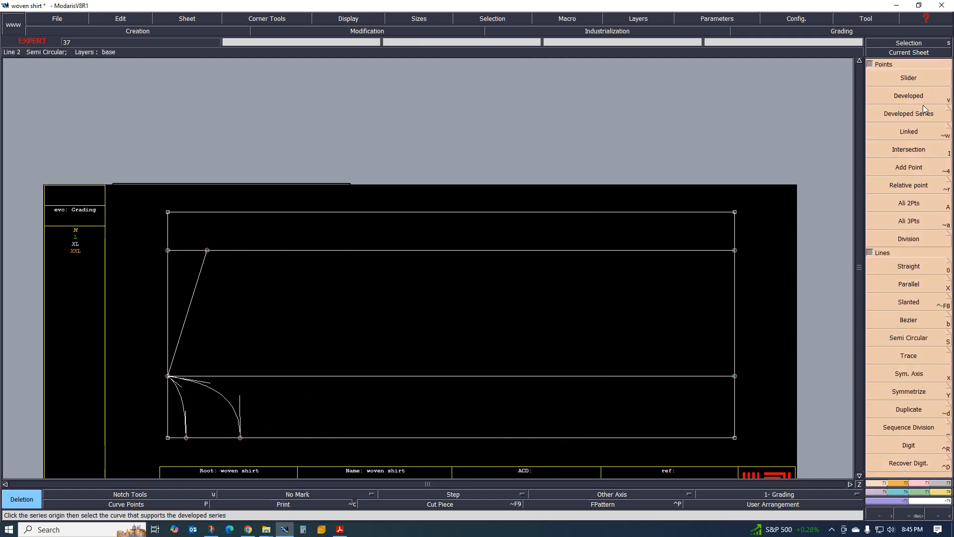
pyautogui.click(206, 251)
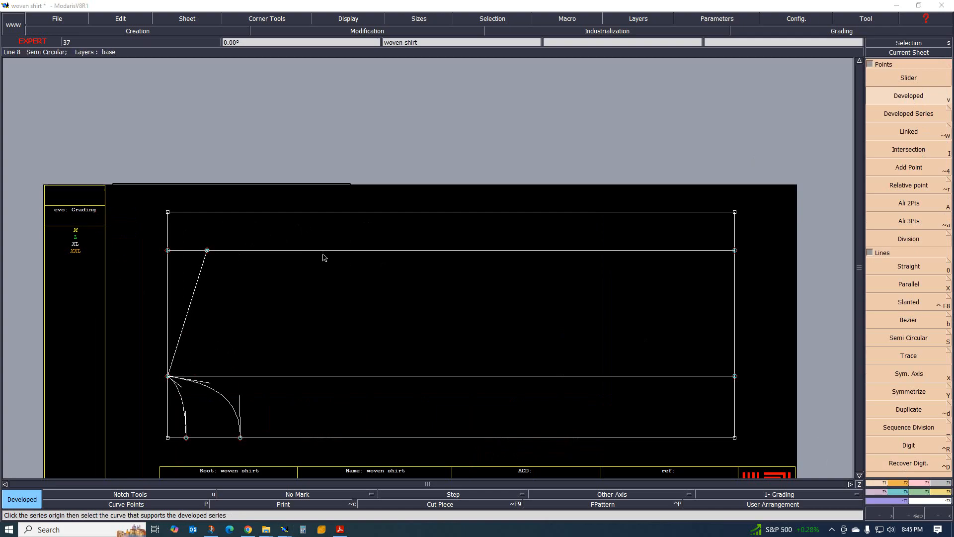
pyautogui.click(328, 258)
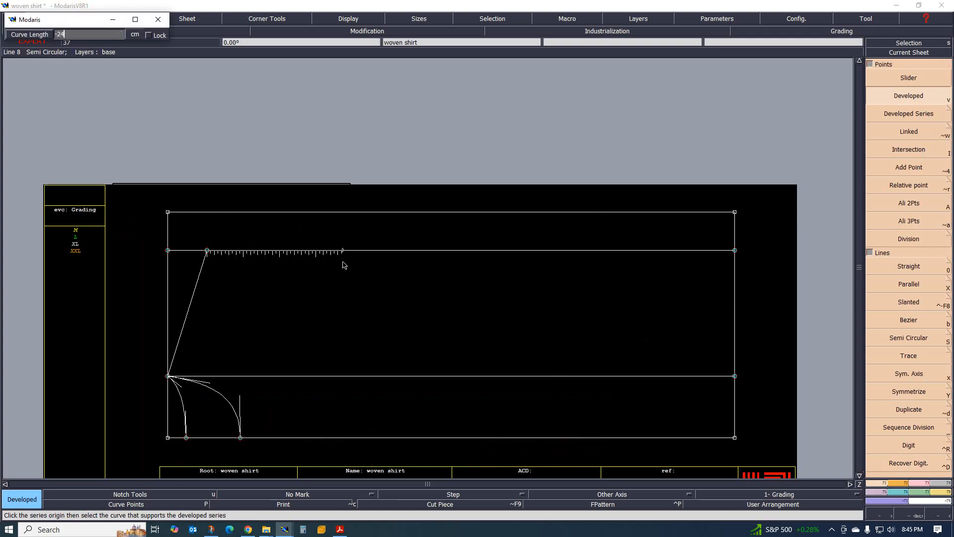
pyautogui.press('Return')
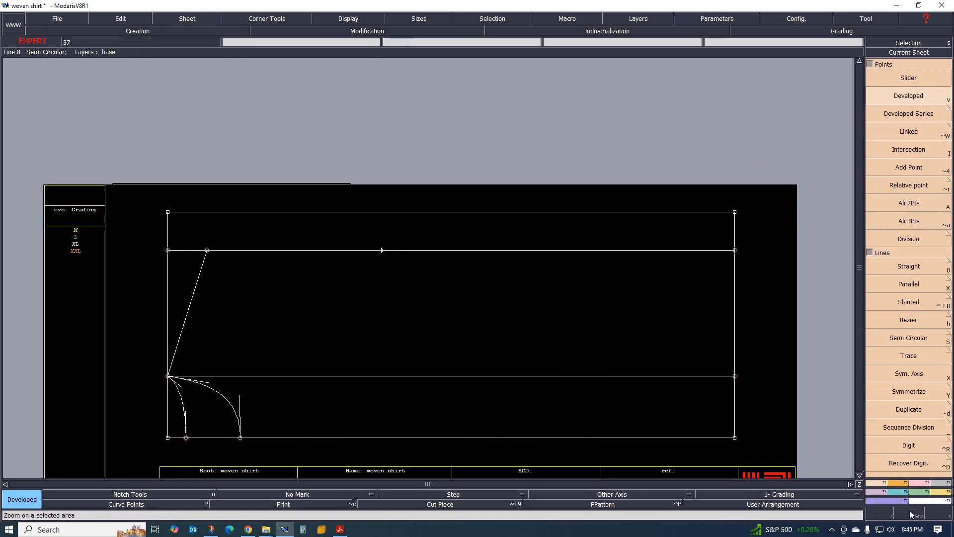
# Add a developed point on the rectangle's upper edge and align it vertically with the 24 cm armhole point
pyautogui.click(343, 212)
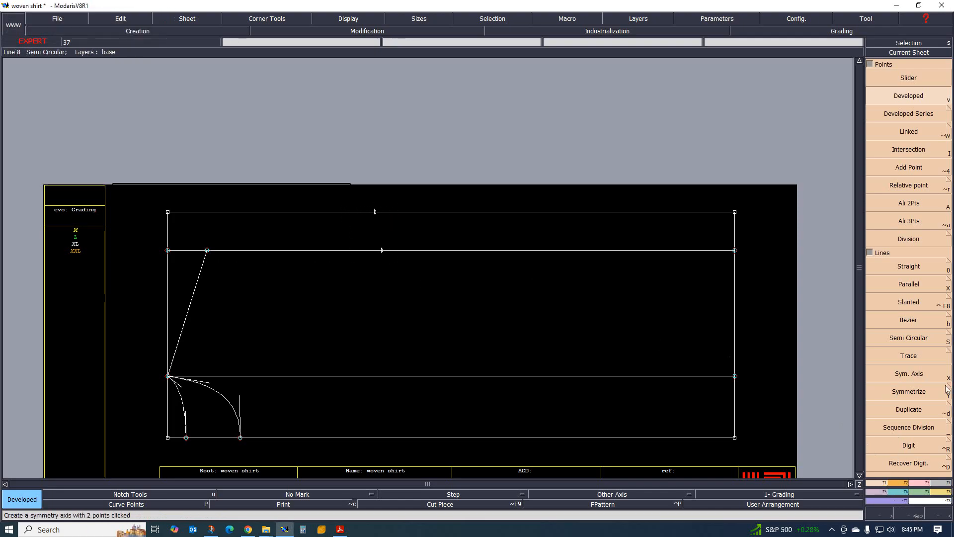
pyautogui.click(919, 208)
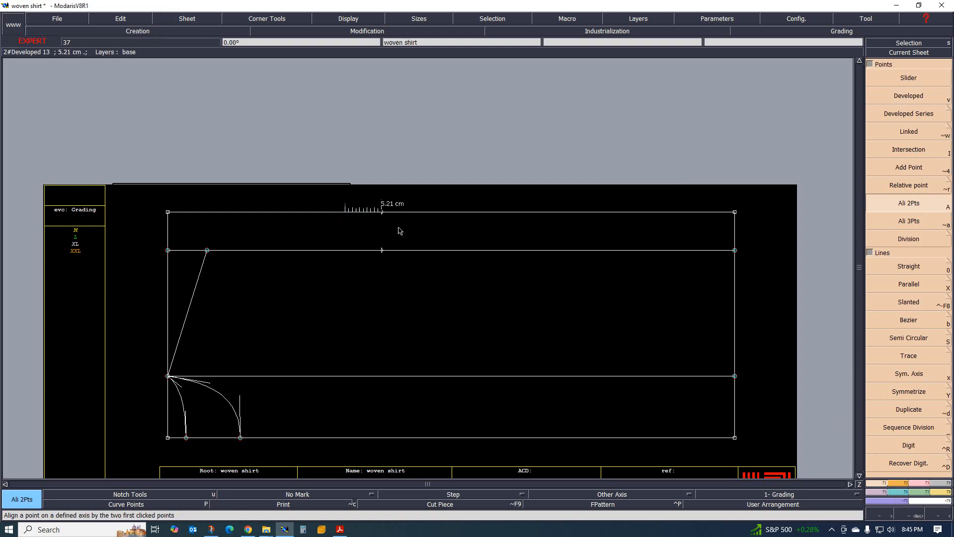
pyautogui.scroll(1, 379, 214)
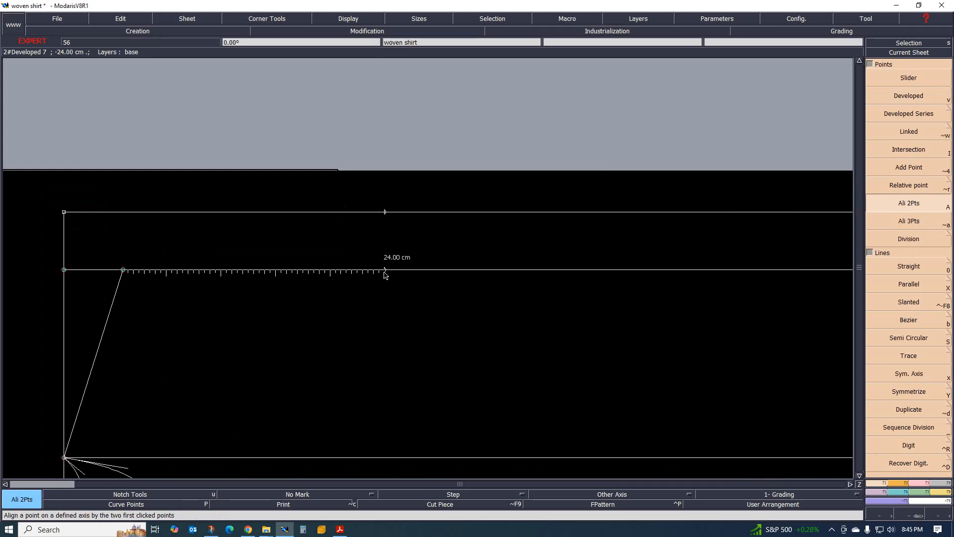
# Delete the 24 cm armhole measure and the horizontal half-shoulder-width line running from the shoulder tip toward the hem
pyautogui.press('Escape')
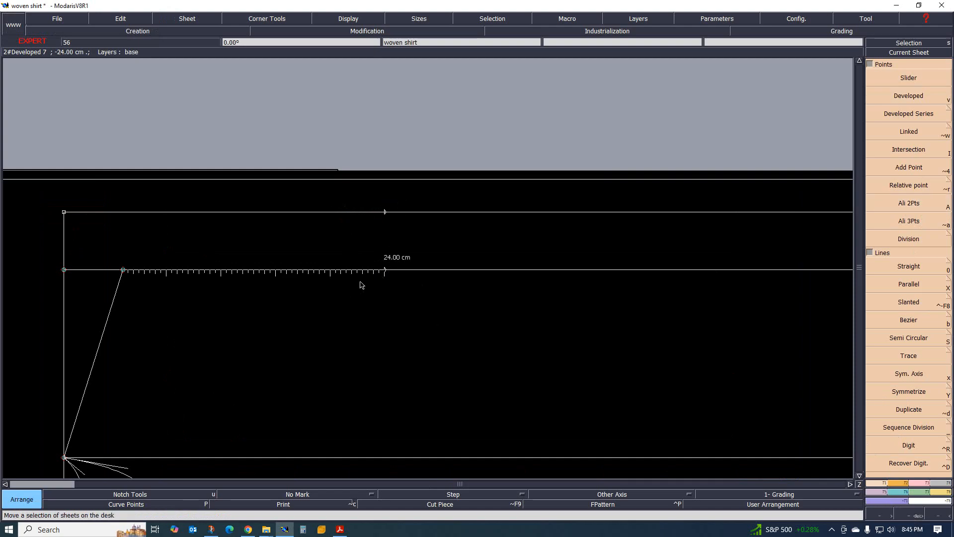
pyautogui.click(362, 282)
pyautogui.press('Delete')
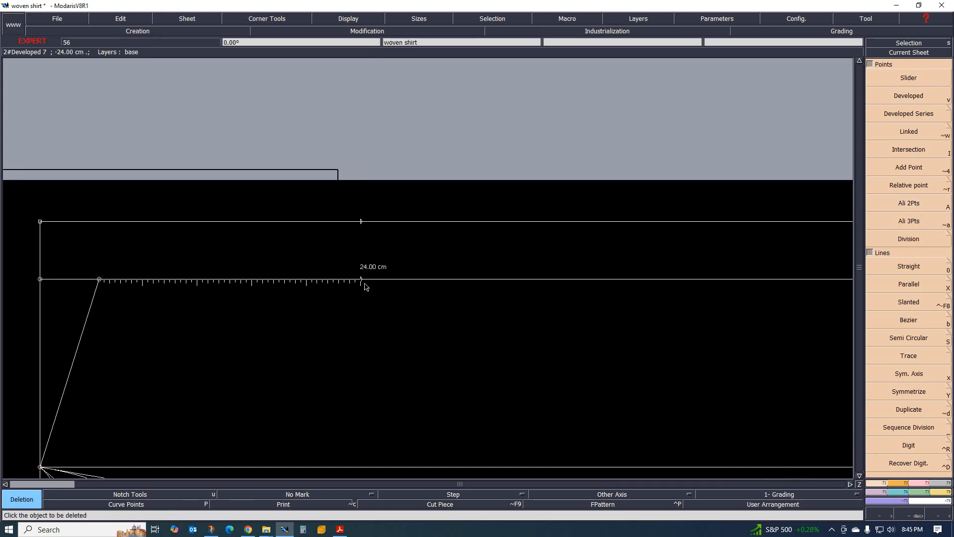
pyautogui.scroll(-1, 461, 261)
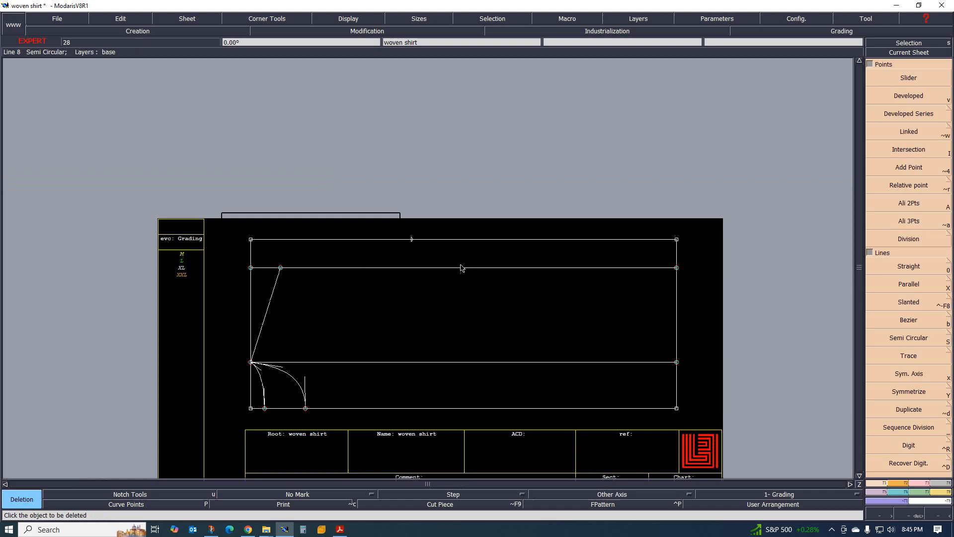
pyautogui.click(402, 268)
pyautogui.scroll(2, 342, 277)
pyautogui.scroll(-2, 309, 260)
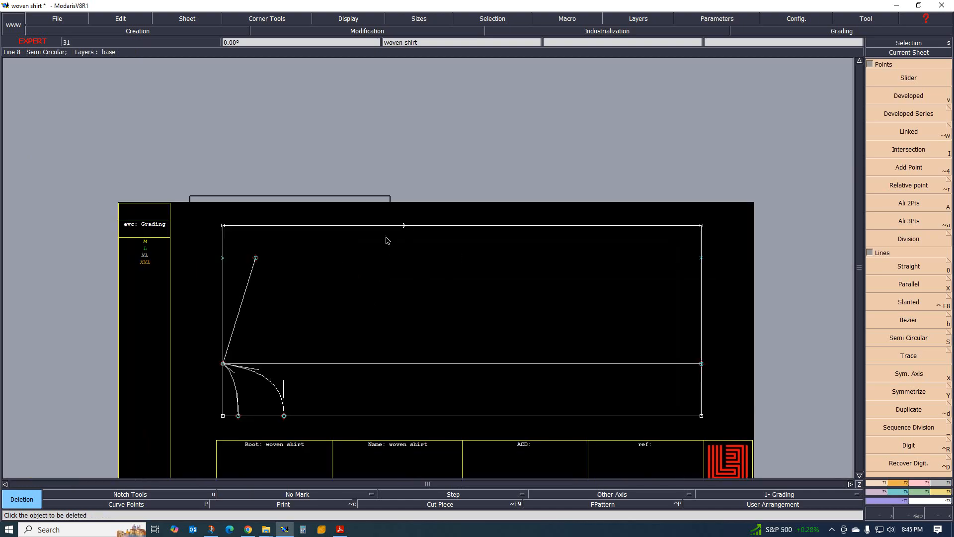
# Draw a Bezier curve from the shoulder tip to the armhole-depth point on the rectangle's upper edge
pyautogui.click(926, 482)
pyautogui.click(926, 284)
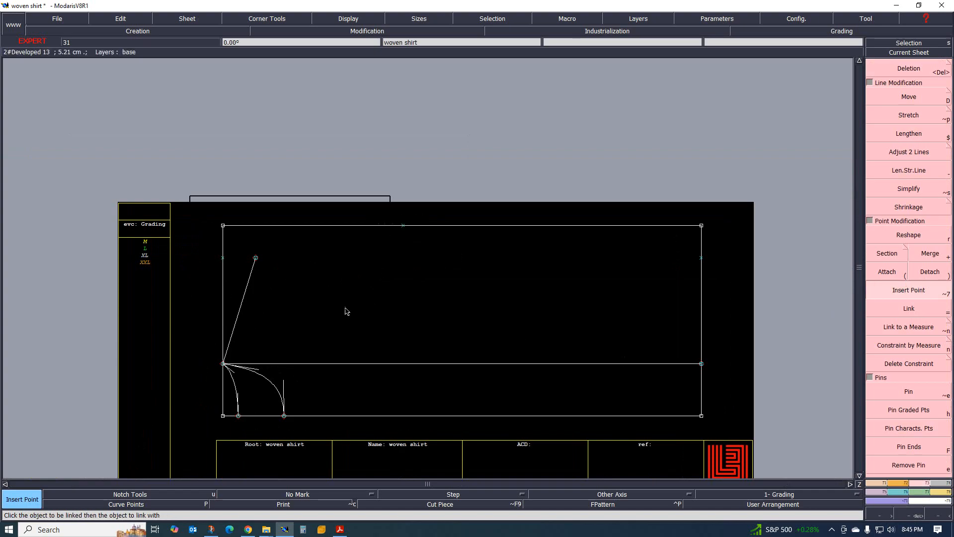
pyautogui.click(882, 482)
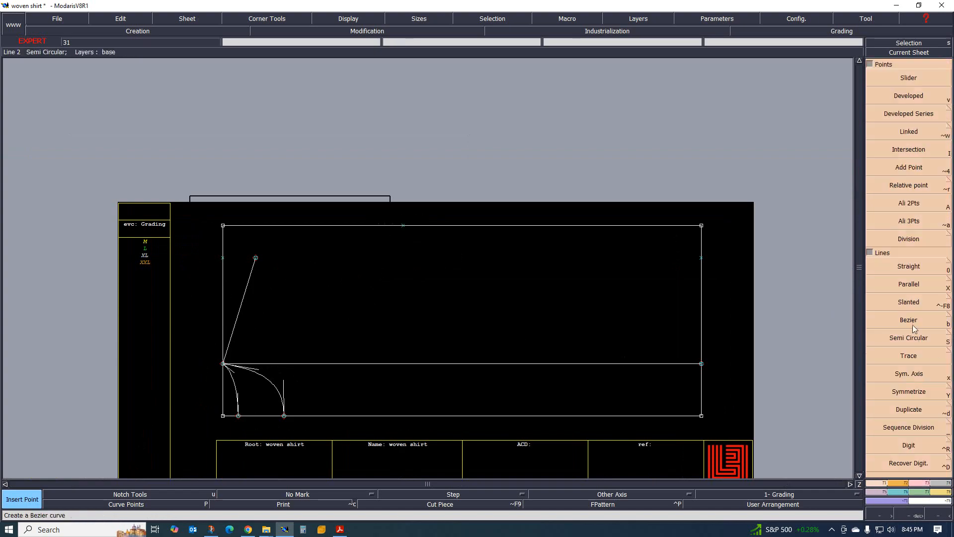
pyautogui.click(914, 328)
pyautogui.click(255, 258)
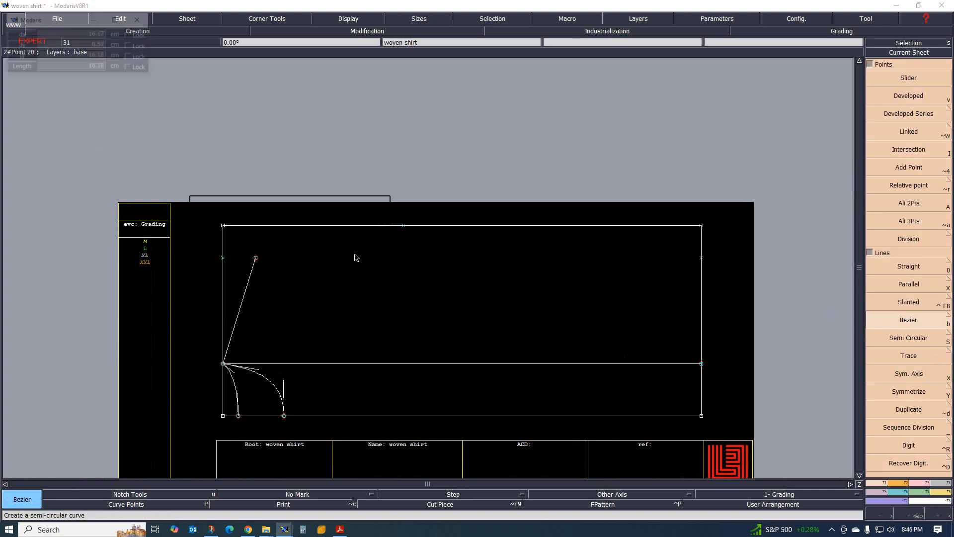
pyautogui.click(403, 225)
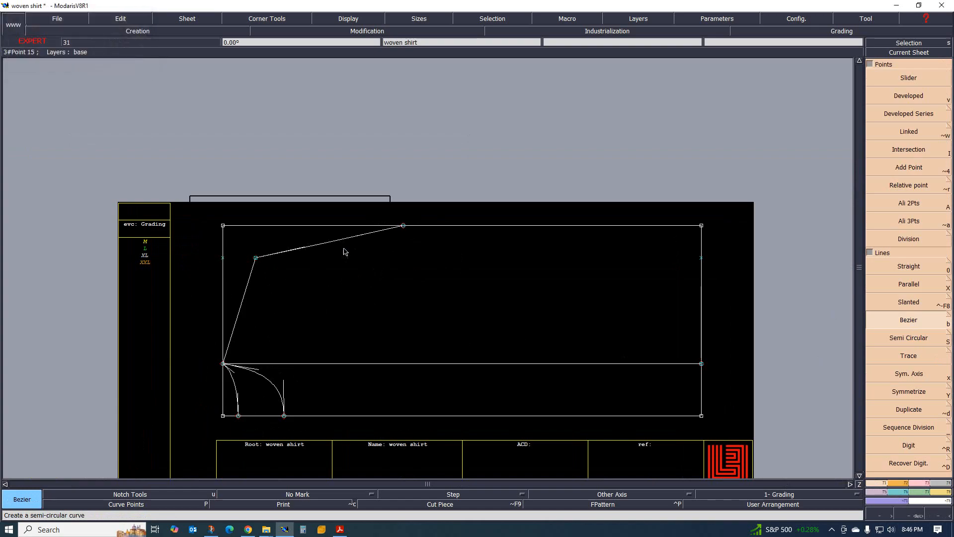
pyautogui.scroll(1, 346, 252)
pyautogui.scroll(-2, 339, 233)
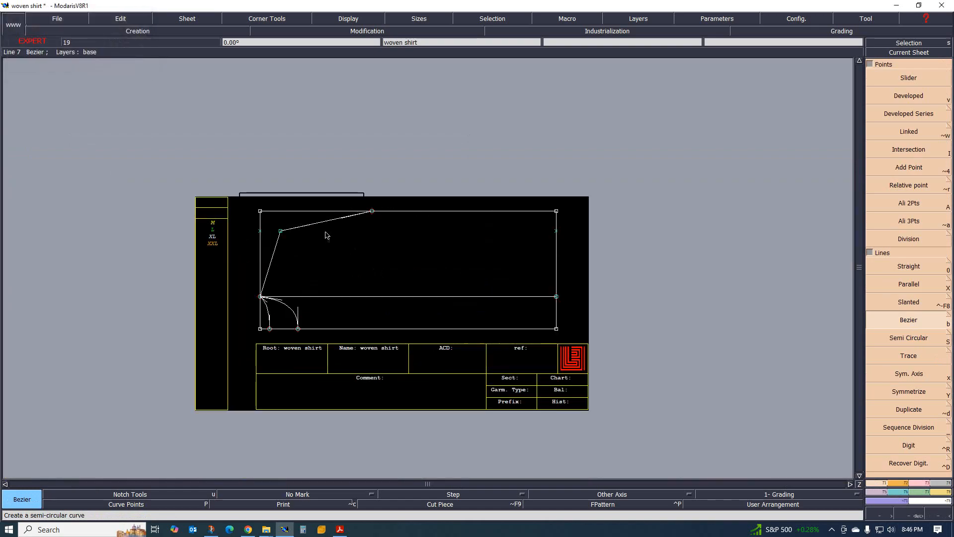
pyautogui.scroll(1, 324, 236)
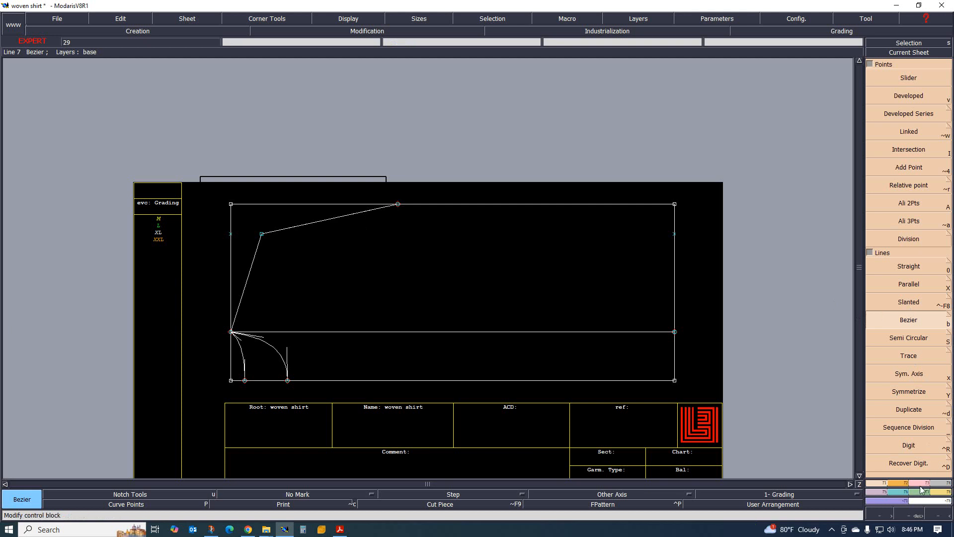
# Reshape the armhole Bezier into a concave curve, with a nearly vertical underarm tangent and the shoulder-end tangent angled inward
pyautogui.click(909, 236)
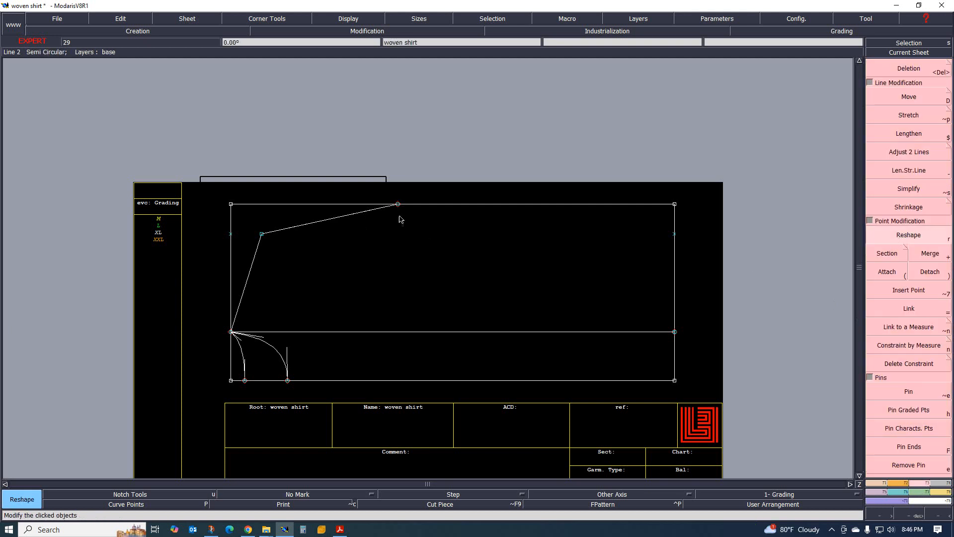
pyautogui.moveTo(361, 214); pyautogui.dragTo(396, 260)
pyautogui.moveTo(300, 225); pyautogui.dragTo(302, 247)
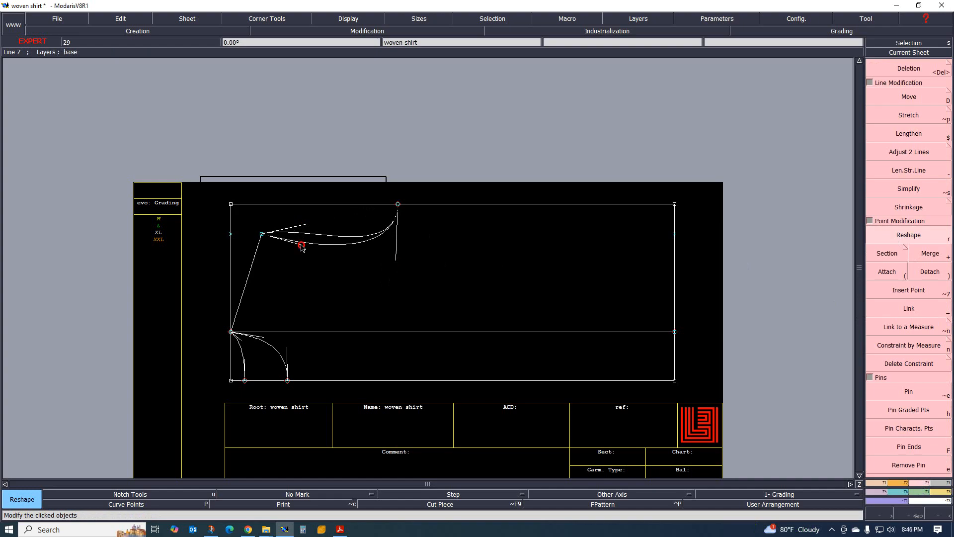
pyautogui.scroll(2, 297, 269)
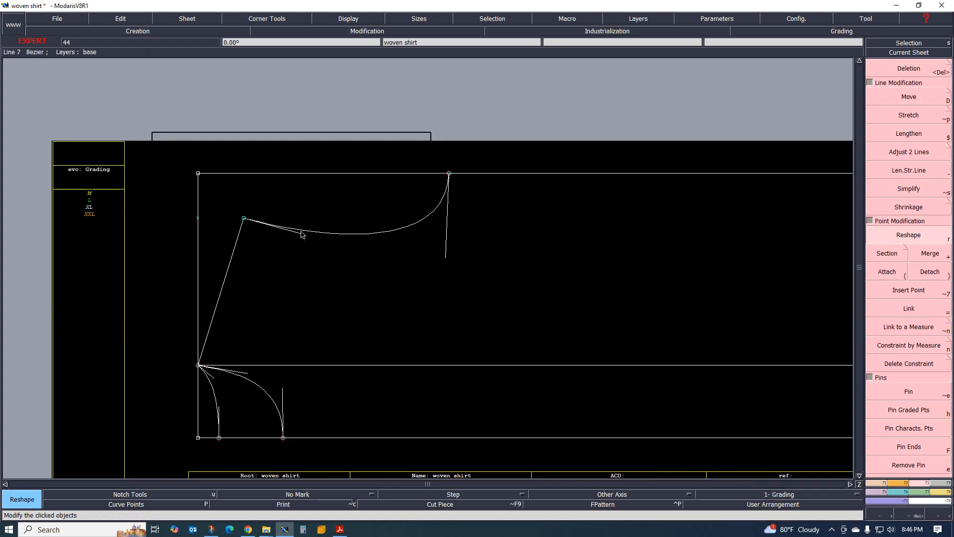
pyautogui.moveTo(302, 235); pyautogui.dragTo(313, 237)
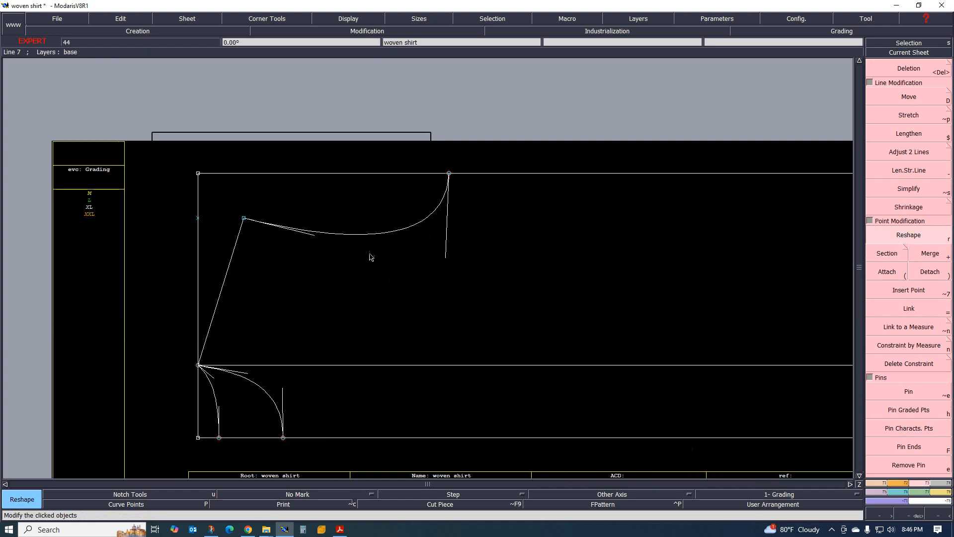
pyautogui.click(444, 255)
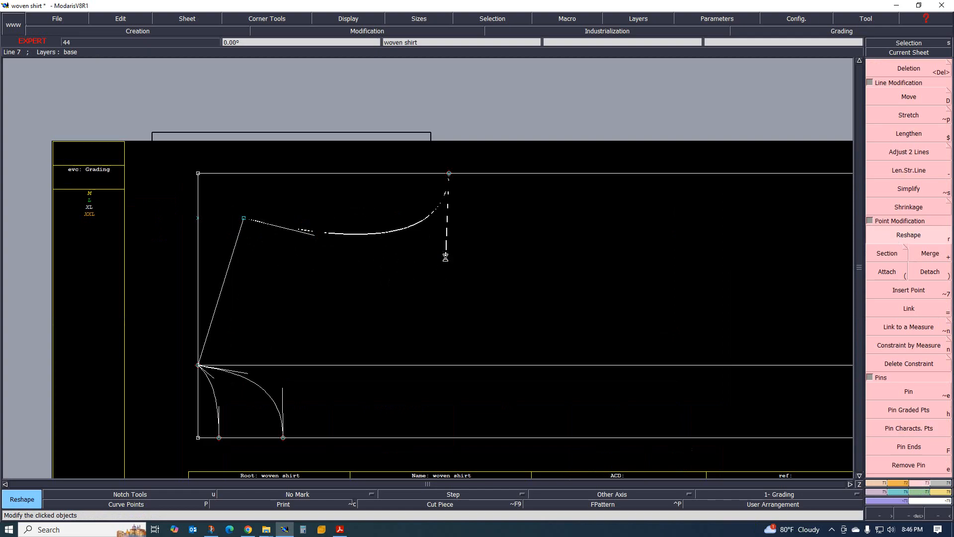
pyautogui.scroll(-3, 298, 226)
pyautogui.scroll(2, 375, 247)
pyautogui.scroll(1, 274, 282)
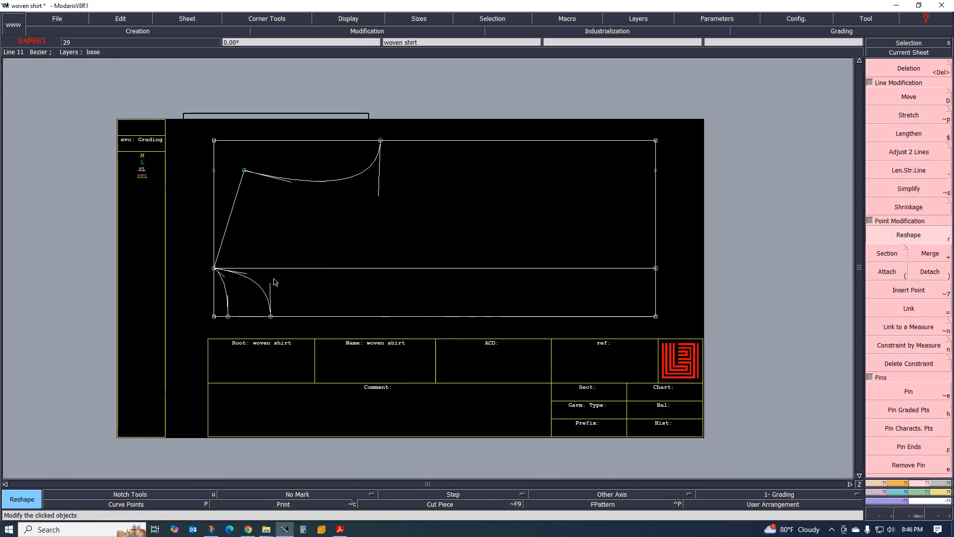
# Delete the horizontal neck-width line, the rectangle's upper and neck-side edges, and their shared corner point
pyautogui.press('Delete')
pyautogui.click(367, 268)
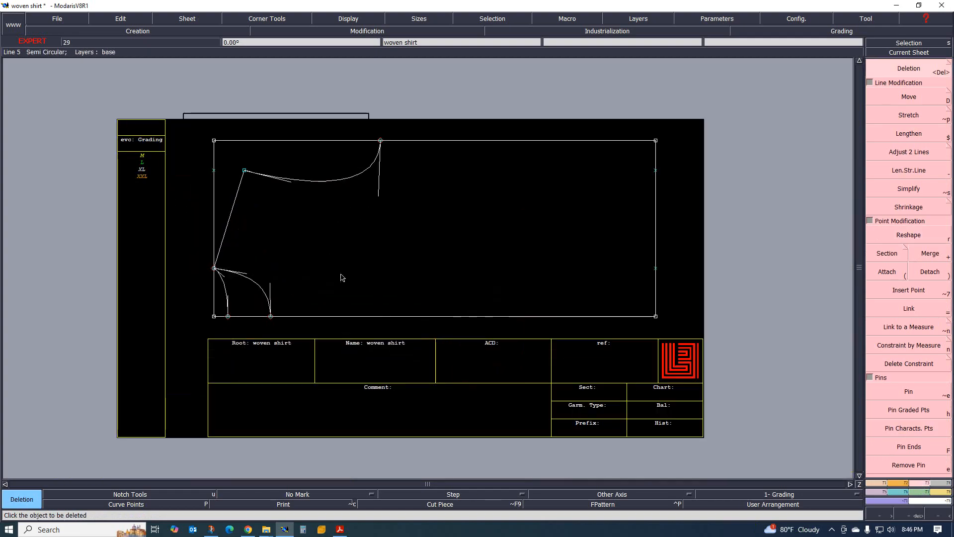
pyautogui.click(259, 141)
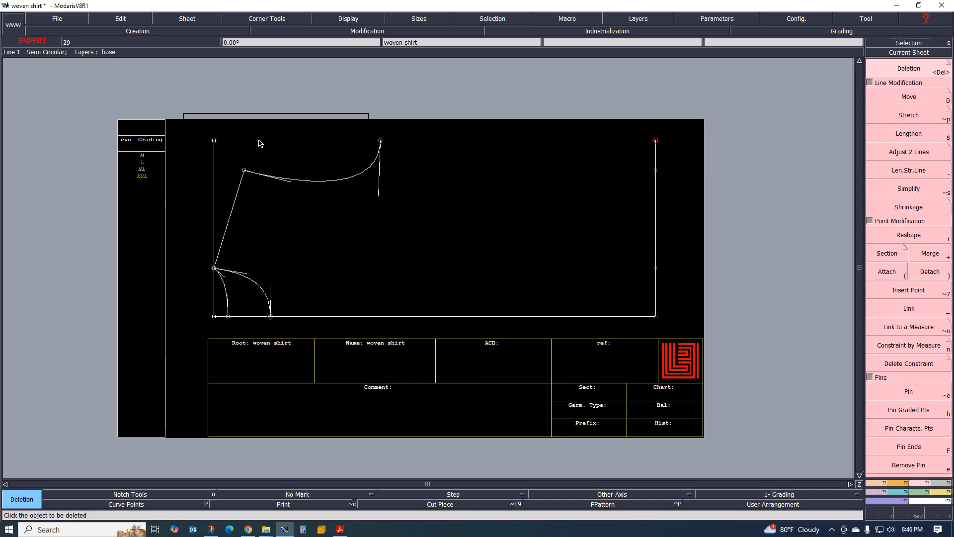
pyautogui.click(214, 164)
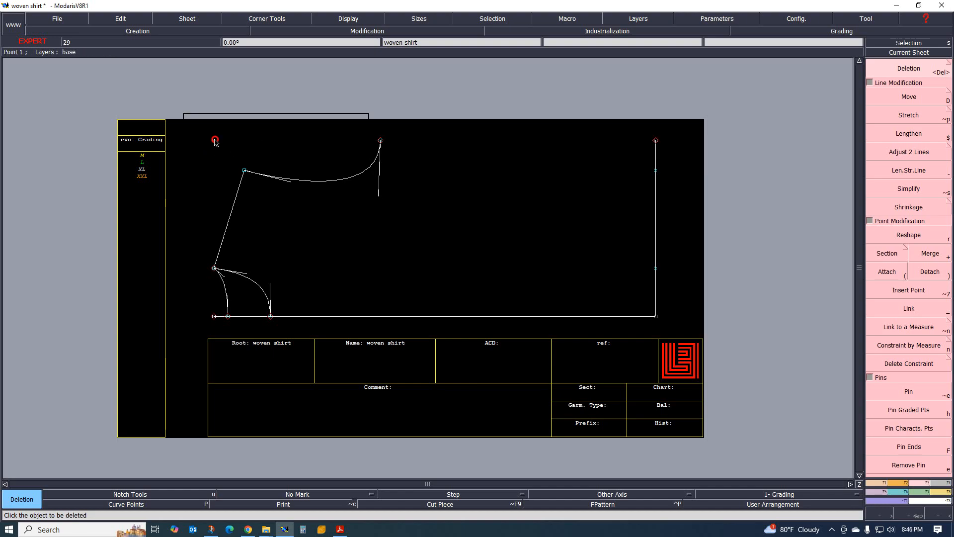
pyautogui.click(214, 140)
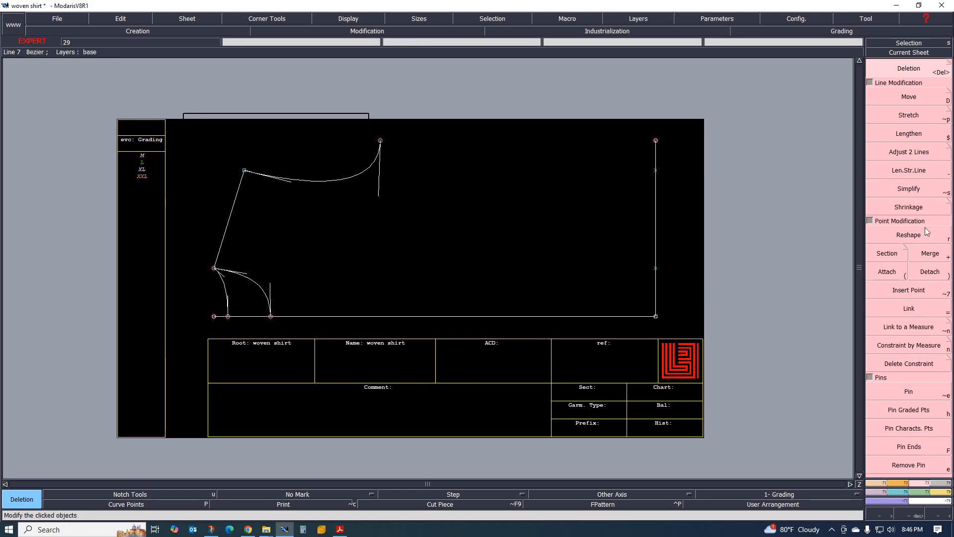
# Draw a straight side seam from the underarm point to the upper hem corner and delete the leftover points on the hem line
pyautogui.click(878, 482)
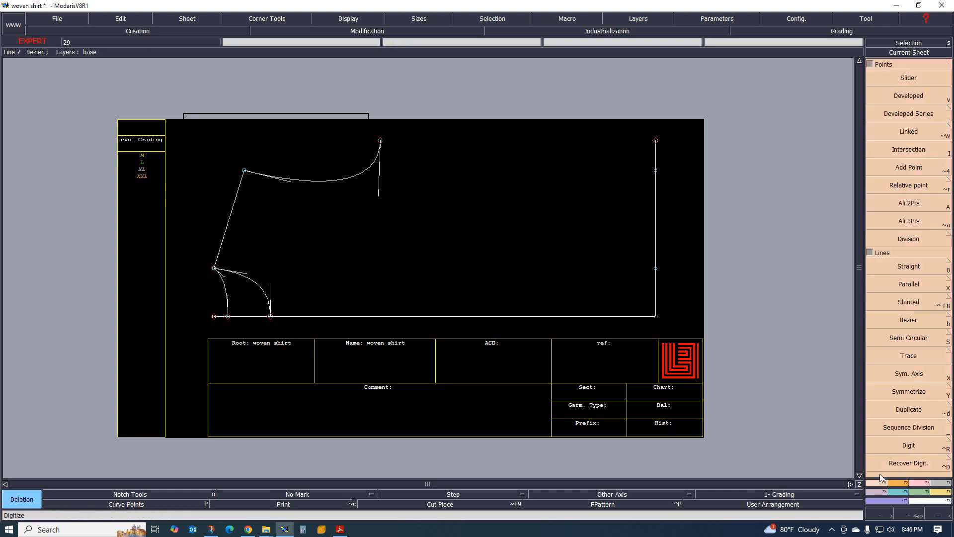
pyautogui.click(908, 268)
pyautogui.click(381, 140)
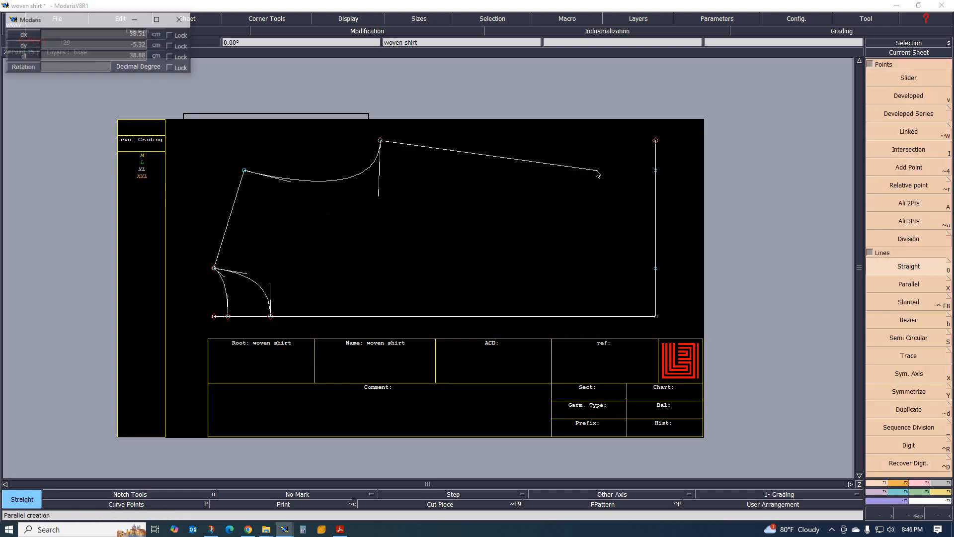
pyautogui.click(655, 141)
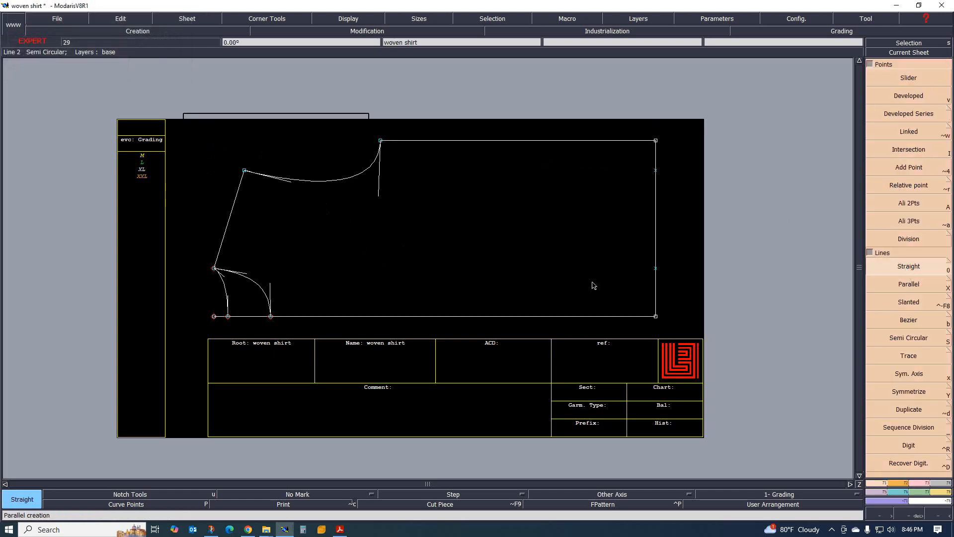
pyautogui.press('Delete')
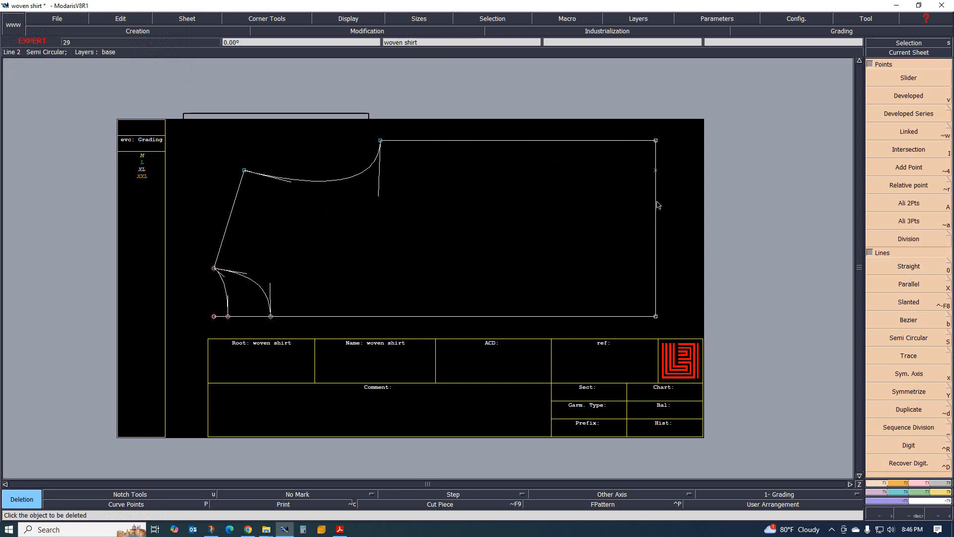
pyautogui.click(655, 171)
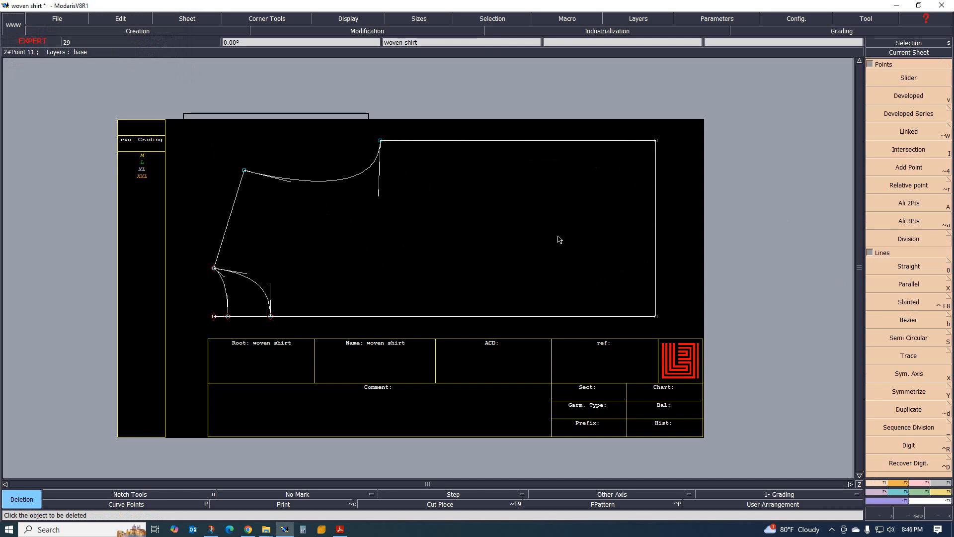
# Switch to the flannel pajamas PDF and examine the shoulder seam area in the technical sketch and the measurement table
pyautogui.click(340, 529)
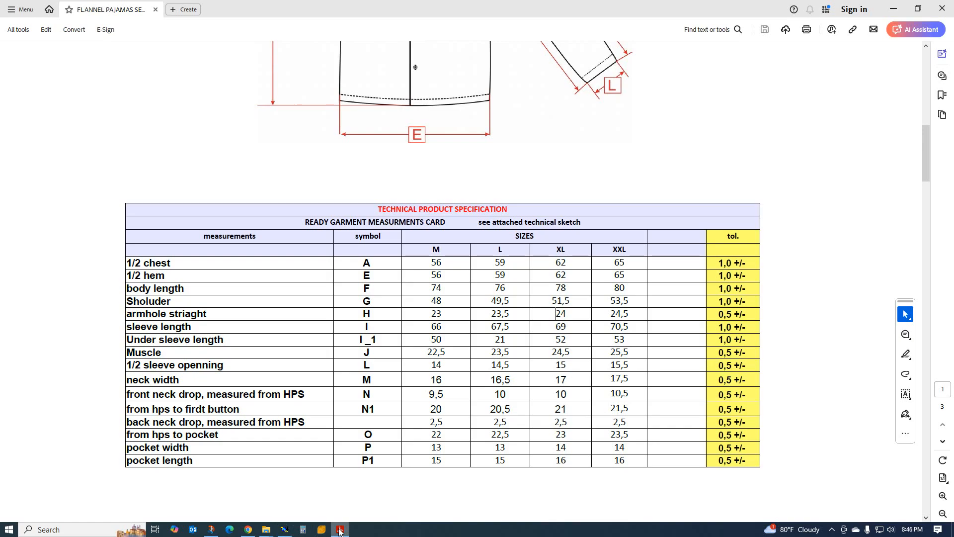
pyautogui.scroll(5, 350, 419)
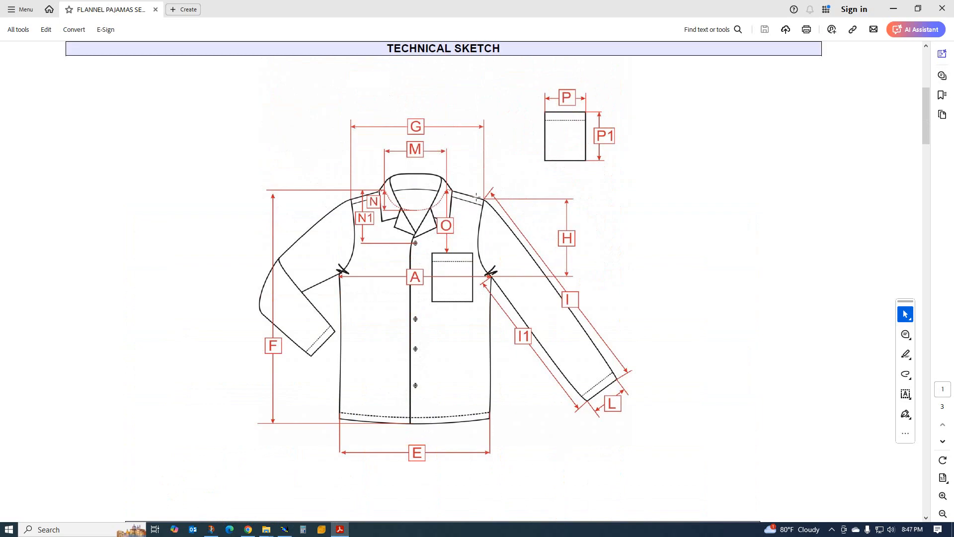
pyautogui.scroll(-5, 348, 308)
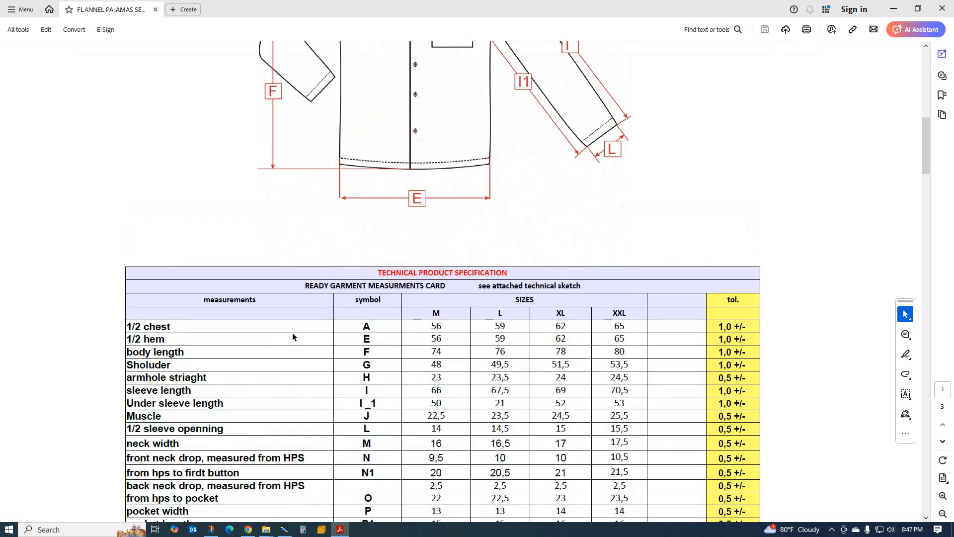
# Switch back to Modaris and create two parallels of the shoulder line, 2 cm to each side of it
pyautogui.click(286, 529)
pyautogui.scroll(1, 228, 206)
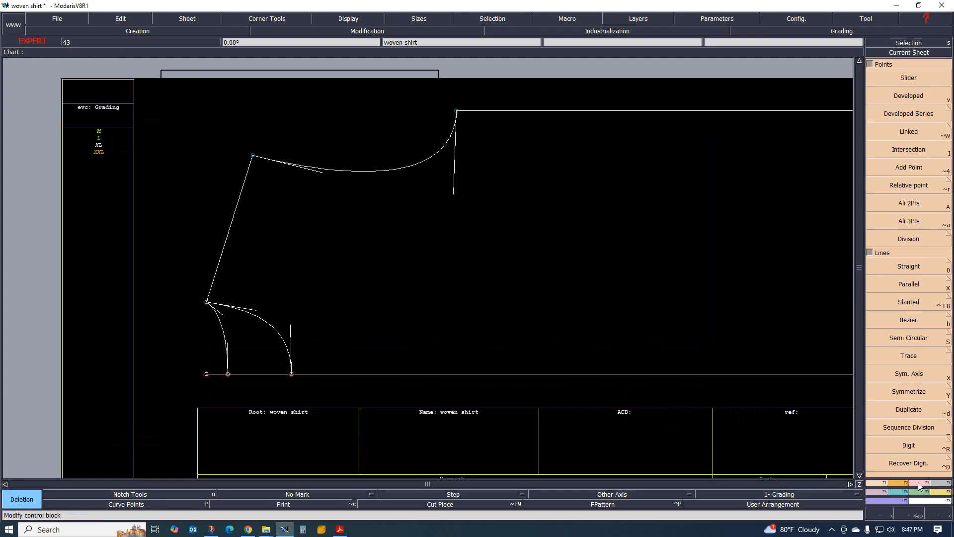
pyautogui.click(920, 286)
pyautogui.click(230, 238)
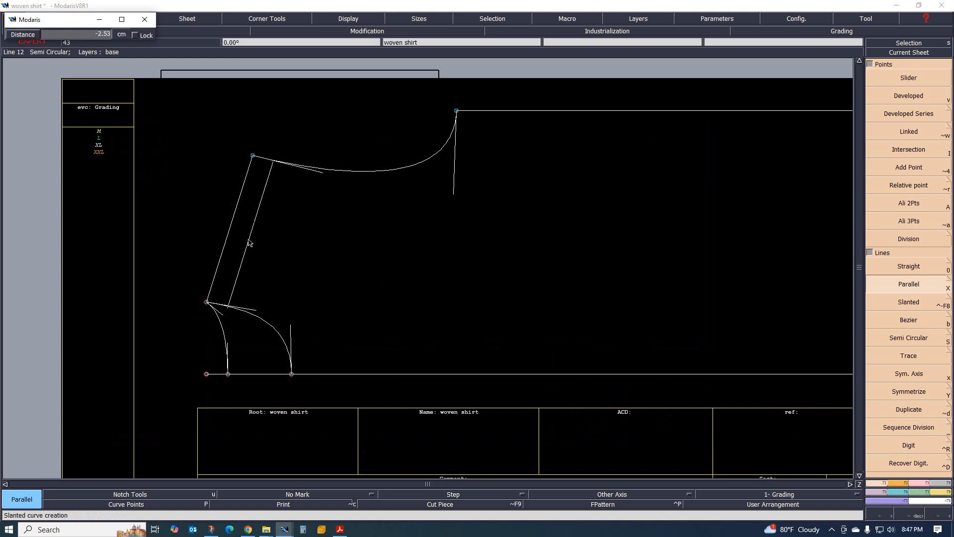
pyautogui.write('-2')
pyautogui.press('Return')
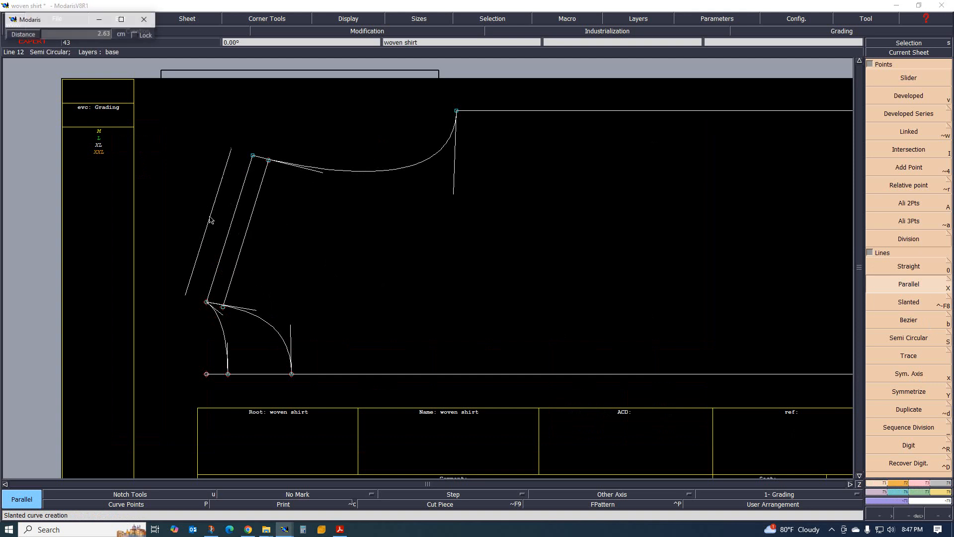
pyautogui.click(205, 217)
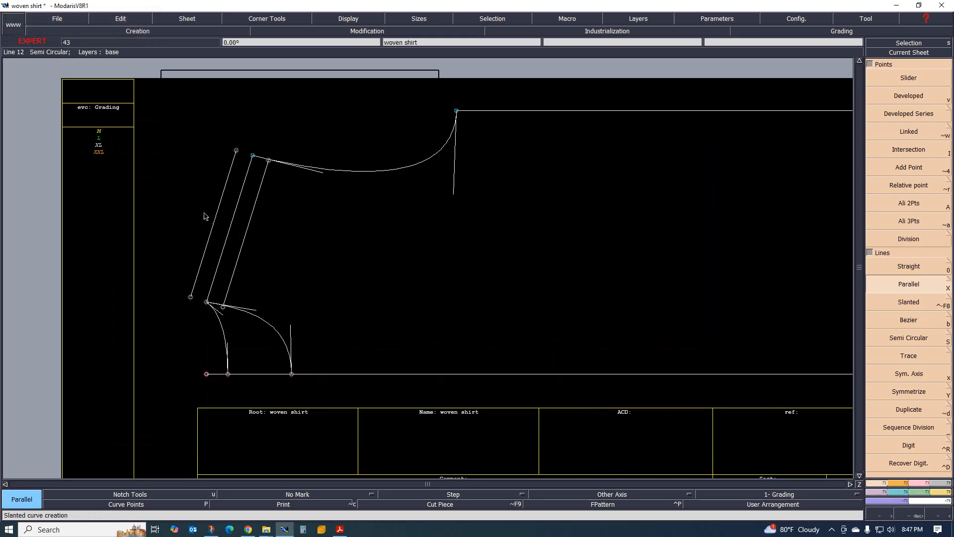
pyautogui.scroll(3, 205, 217)
pyautogui.scroll(-2, 219, 215)
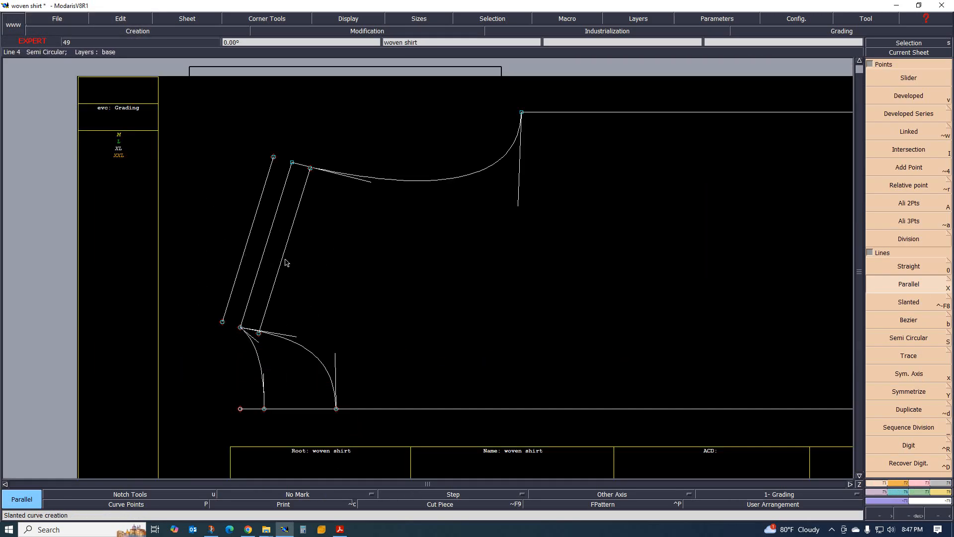
pyautogui.scroll(1, 276, 348)
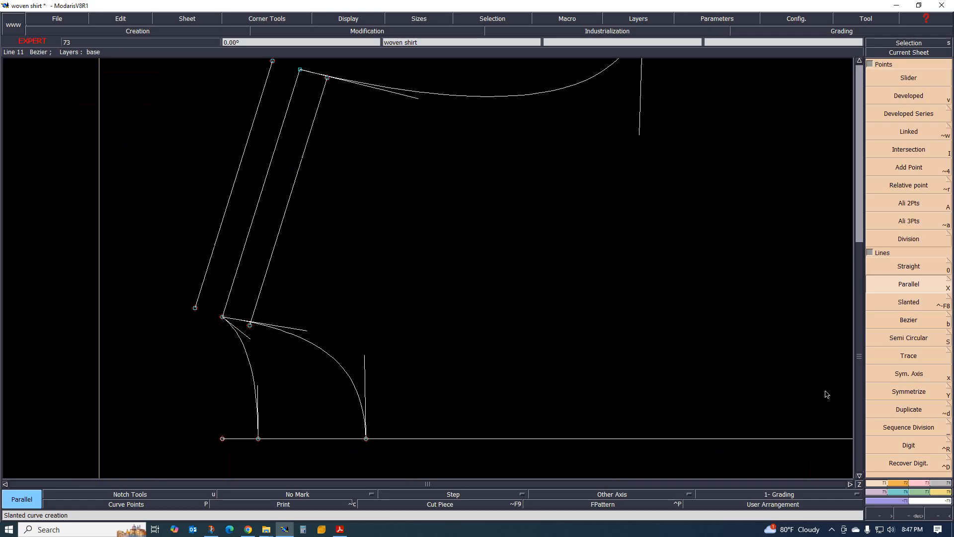
# Mirror the front neckline curve and the armhole curve across the original shoulder line
pyautogui.click(914, 374)
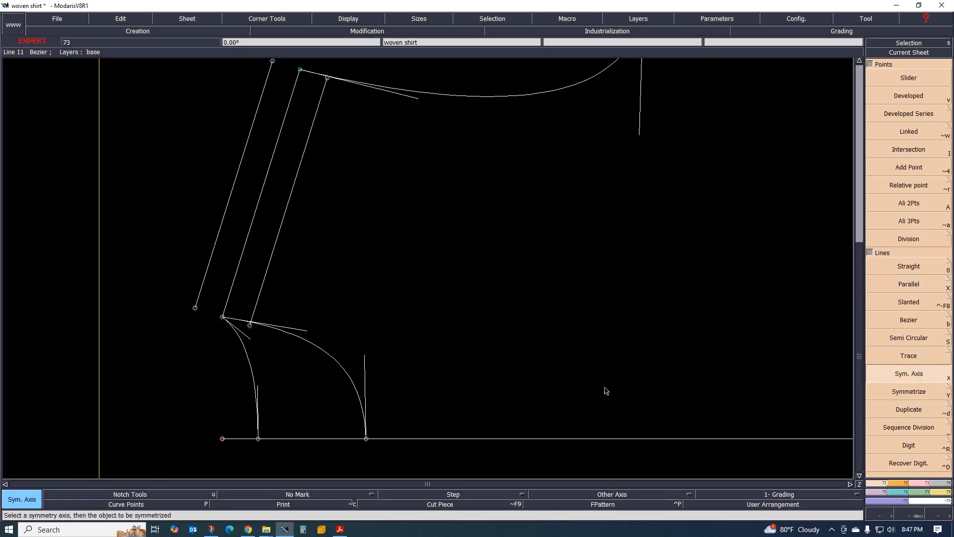
pyautogui.click(241, 257)
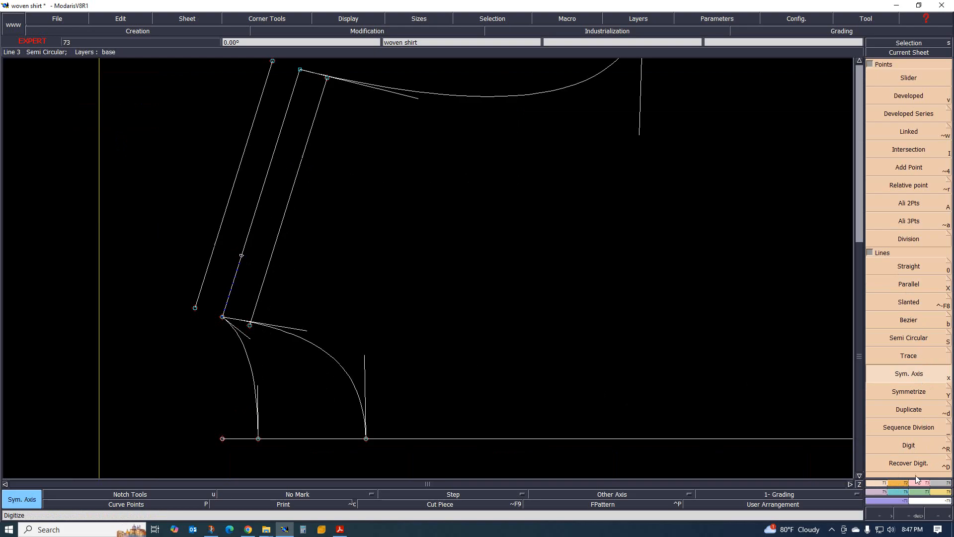
pyautogui.click(909, 391)
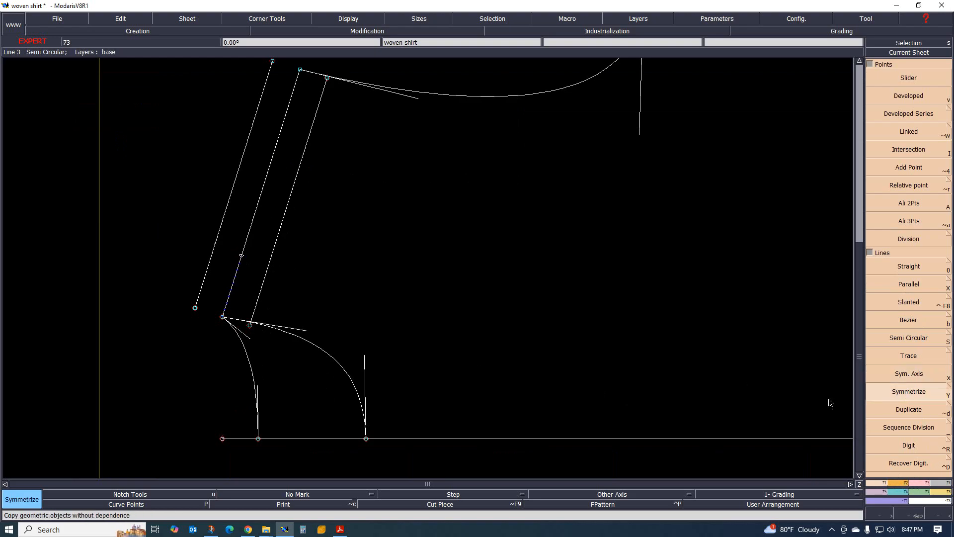
pyautogui.click(304, 336)
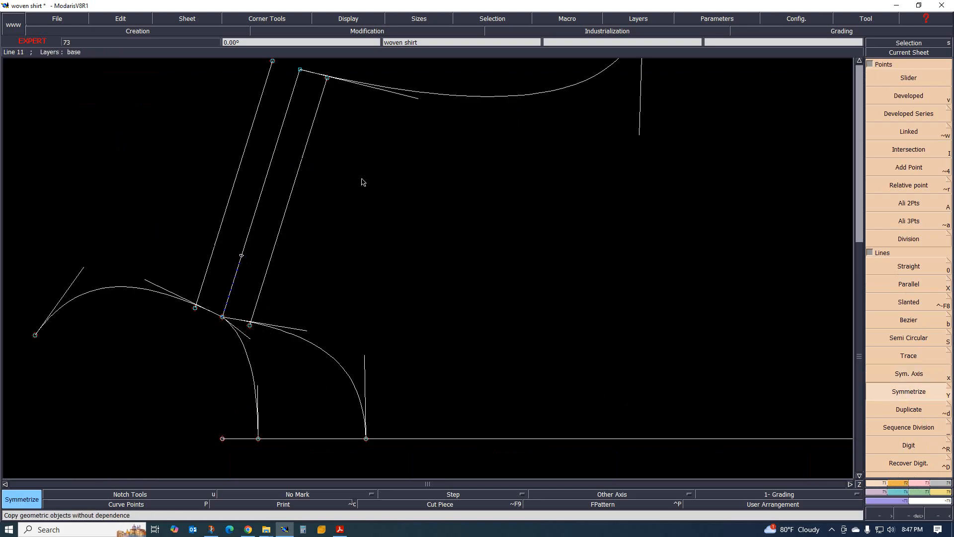
pyautogui.scroll(-1, 427, 94)
pyautogui.scroll(1, 427, 94)
pyautogui.keyDown('ctrl'); pyautogui.scroll(-6, 300, 276); pyautogui.keyUp('ctrl')
pyautogui.keyDown('ctrl'); pyautogui.scroll(4, 283, 258); pyautogui.keyUp('ctrl')
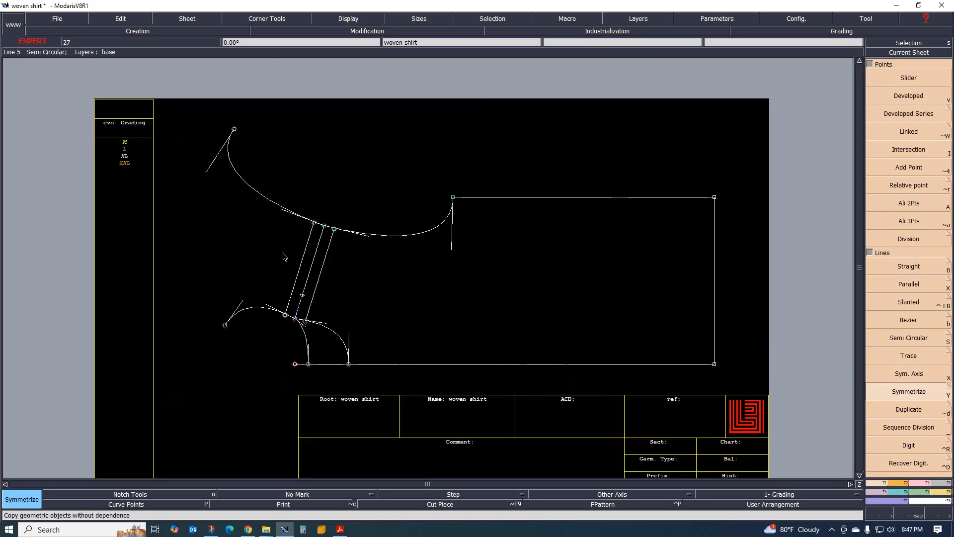
pyautogui.keyDown('ctrl'); pyautogui.scroll(2, 288, 288); pyautogui.keyUp('ctrl')
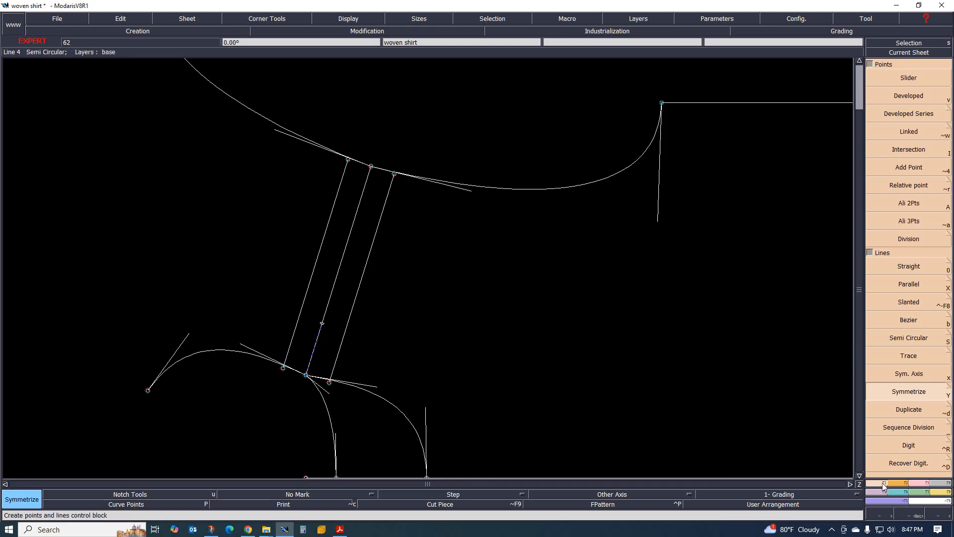
# Attach both ends of the front-side shoulder parallel to the original armhole and front neckline curves
pyautogui.click(920, 484)
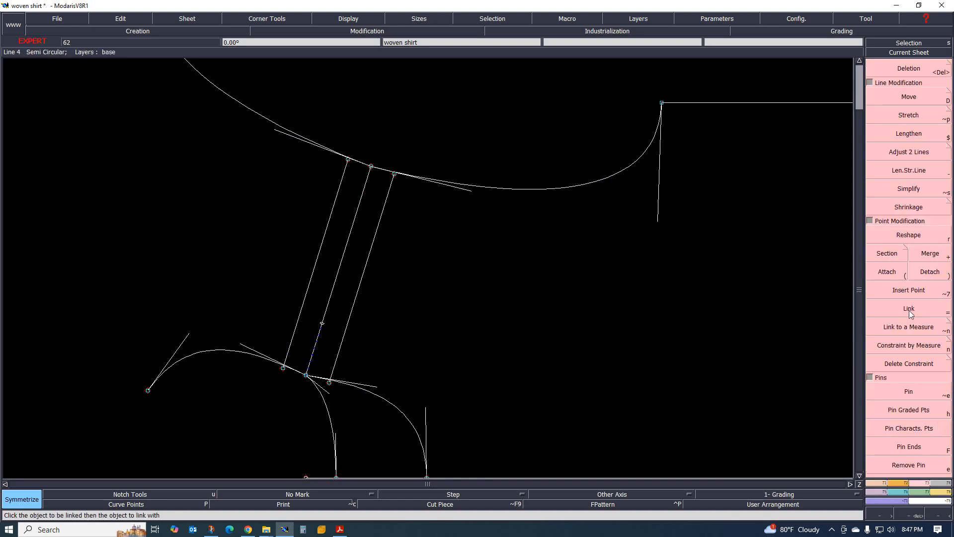
pyautogui.click(896, 277)
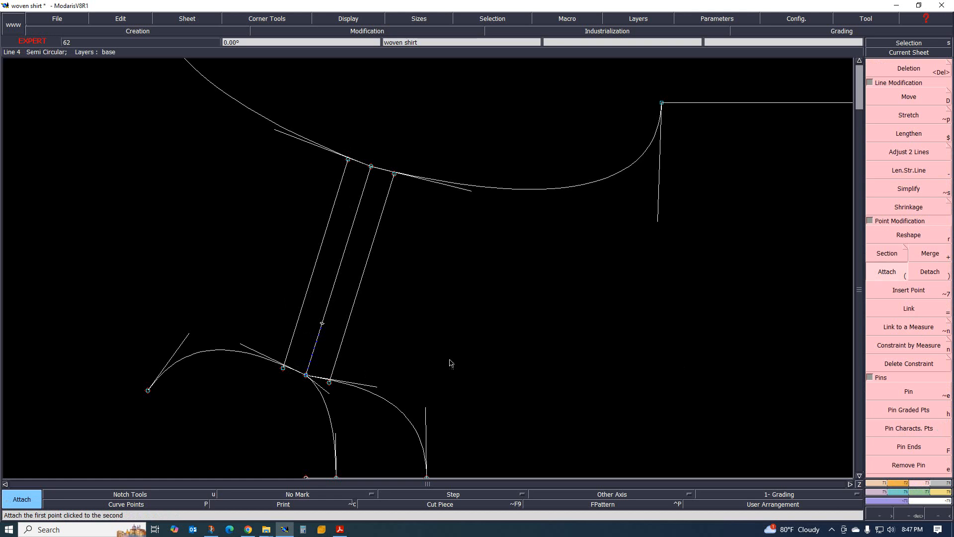
pyautogui.click(394, 175)
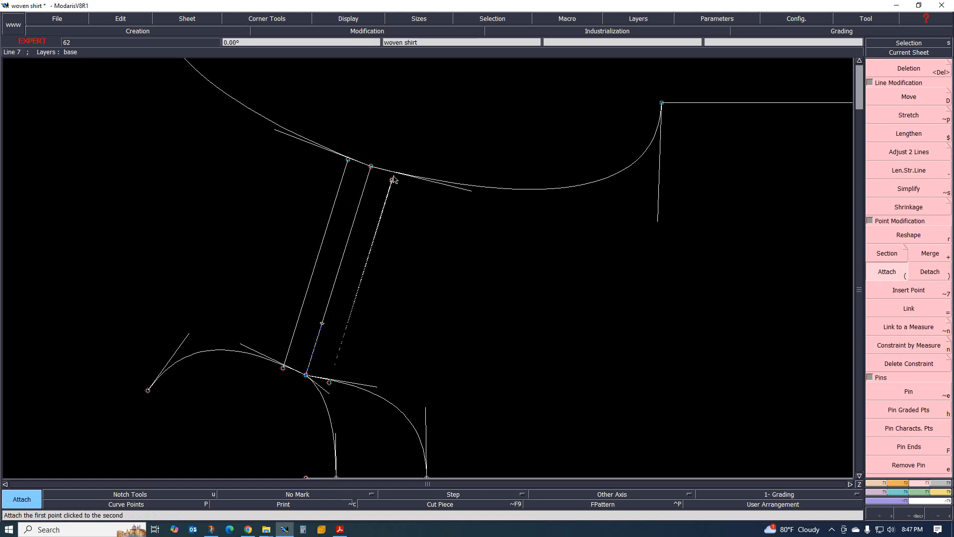
pyautogui.click(331, 372)
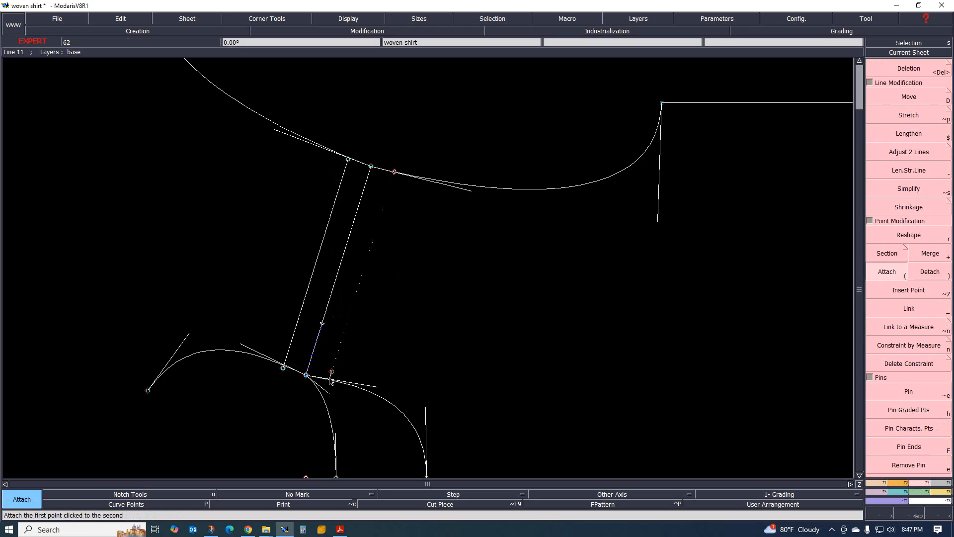
pyautogui.click(331, 380)
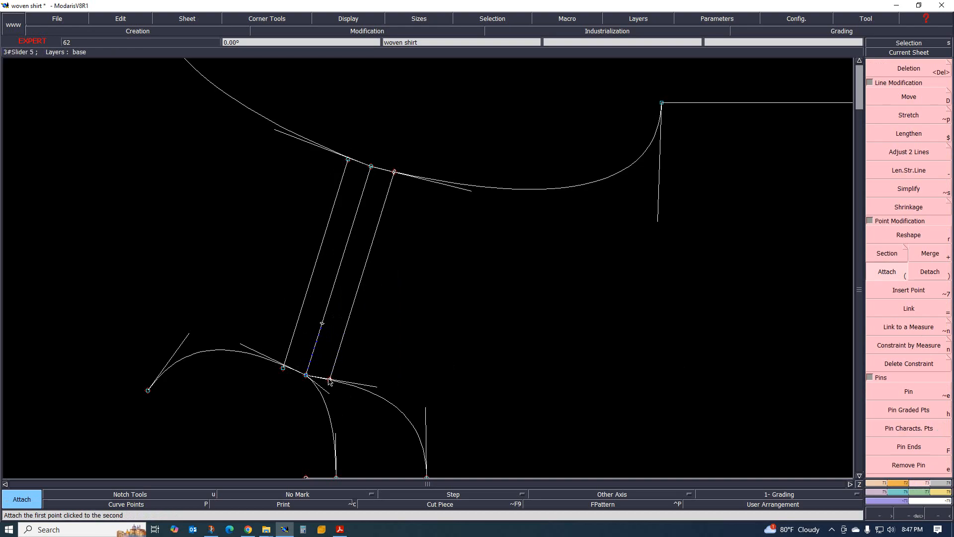
# Attach the neck end of the back-side shoulder parallel to the mirrored neckline curve
pyautogui.click(287, 359)
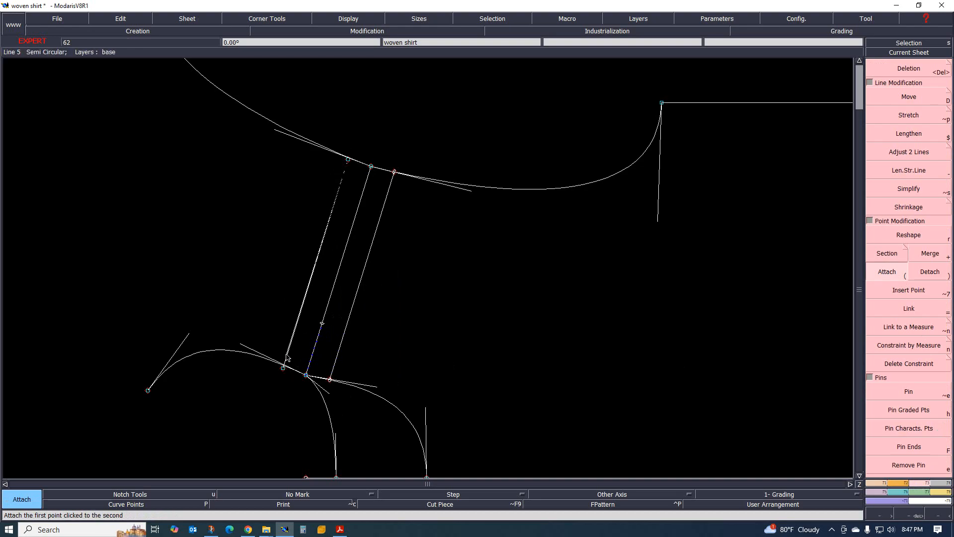
pyautogui.click(287, 354)
pyautogui.click(286, 354)
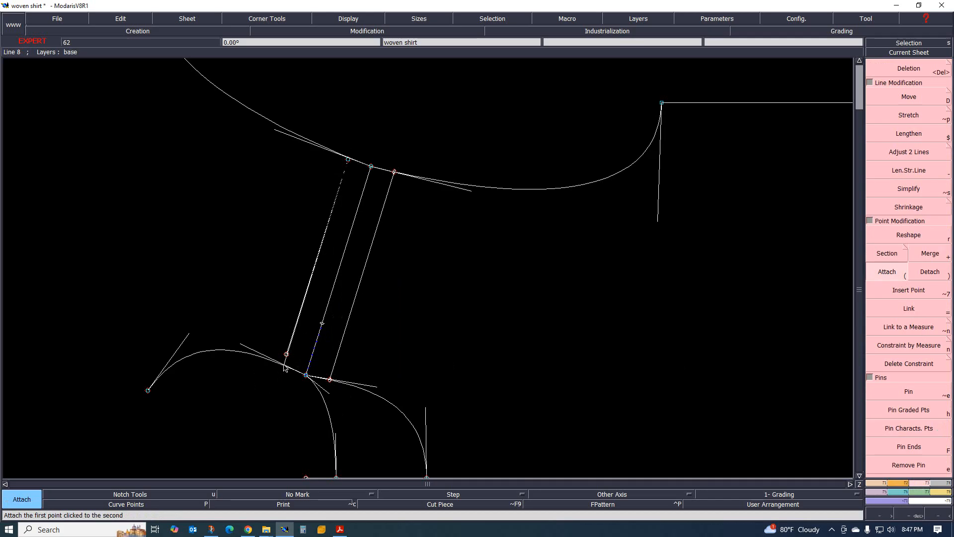
pyautogui.click(284, 368)
# Adjust the armhole end of the back-side shoulder parallel onto the mirrored armhole curve with Adjust 2 Lines
pyautogui.scroll(3, 283, 378)
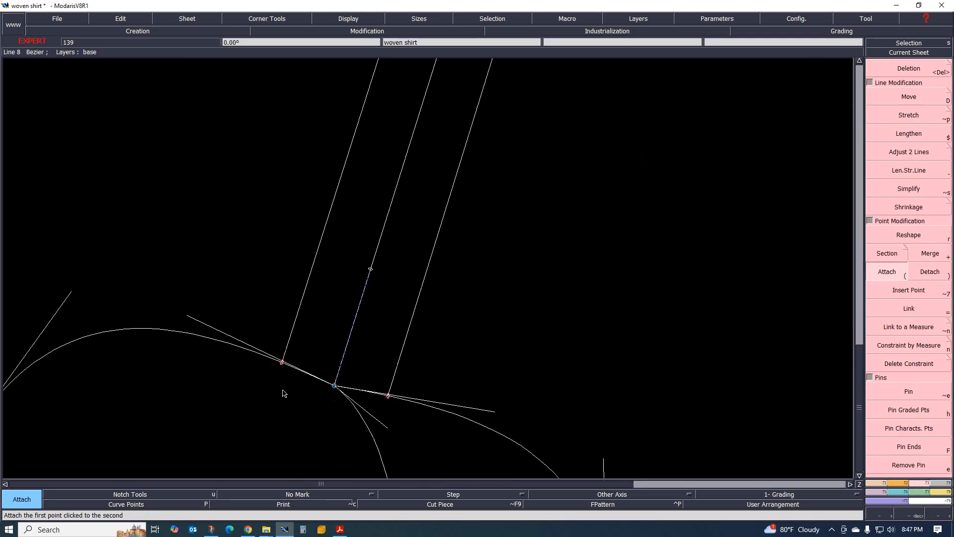
pyautogui.scroll(-4, 347, 271)
pyautogui.scroll(5, 329, 216)
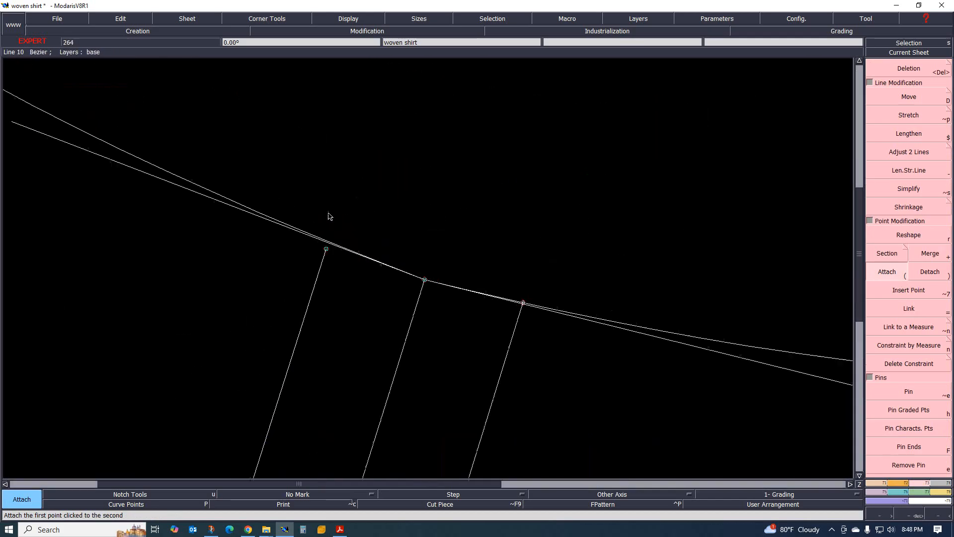
pyautogui.scroll(1, 328, 216)
pyautogui.scroll(-2, 270, 259)
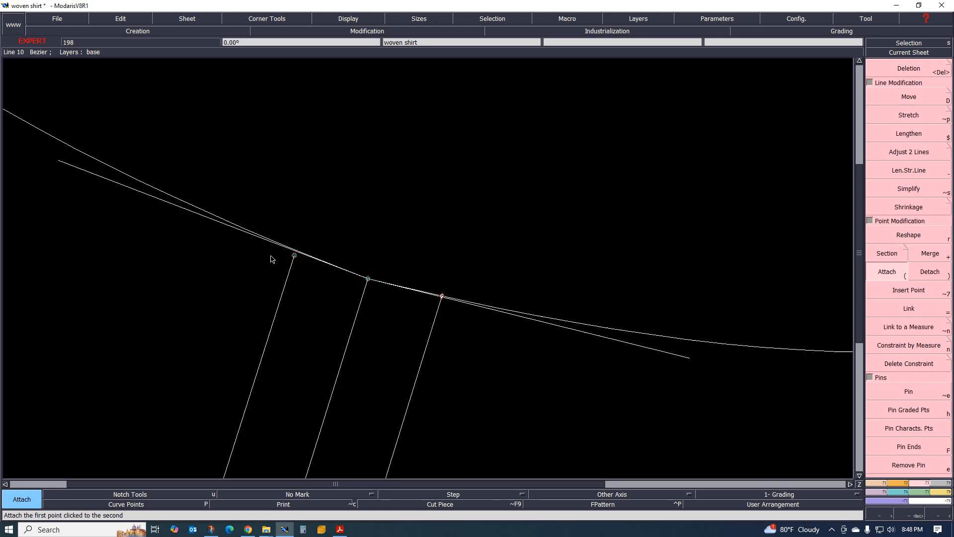
pyautogui.click(911, 153)
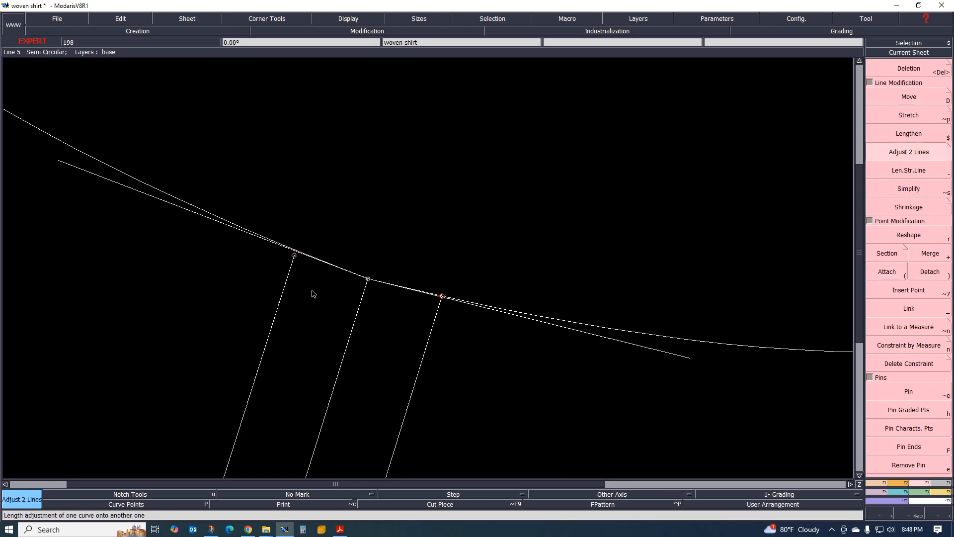
pyautogui.scroll(1, 296, 254)
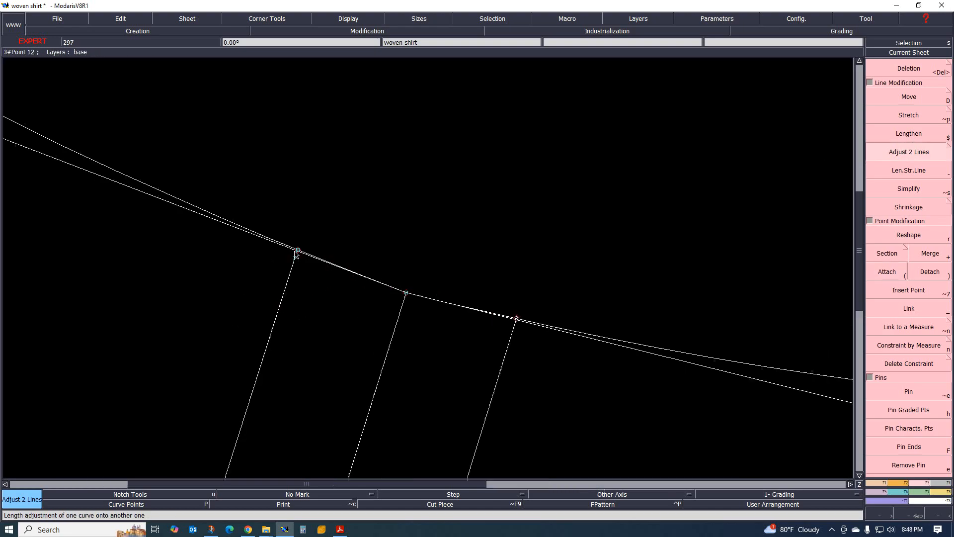
pyautogui.scroll(1, 296, 254)
pyautogui.press('Escape')
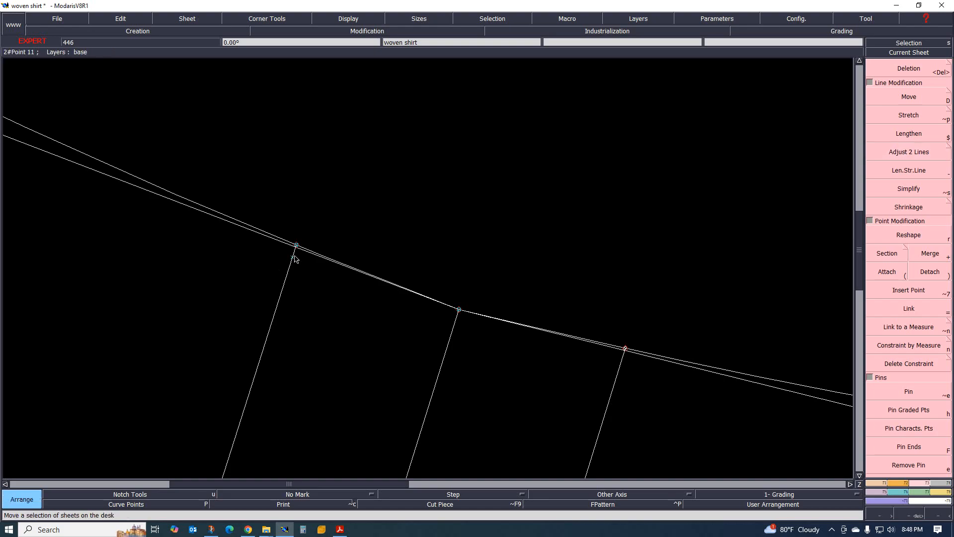
pyautogui.scroll(-3, 331, 258)
pyautogui.scroll(1, 332, 253)
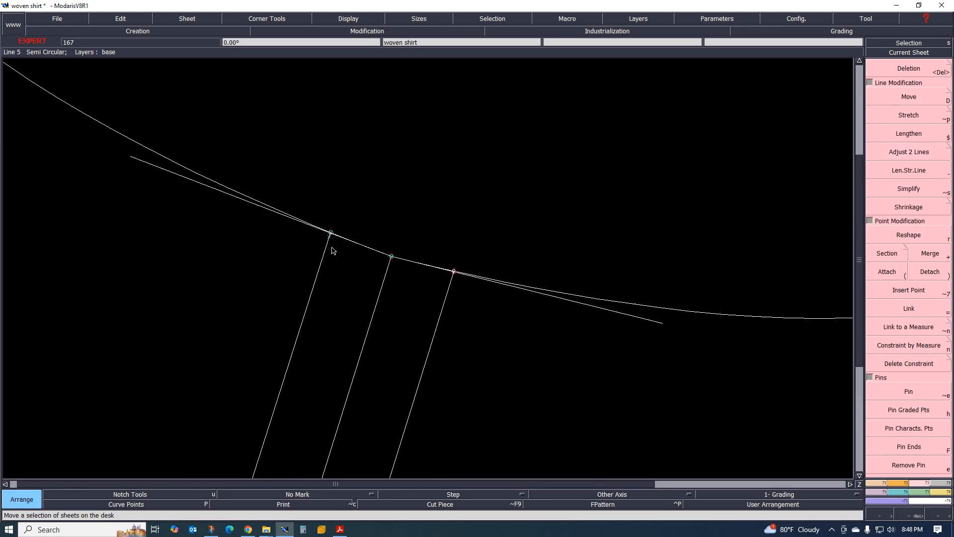
# Try deleting the mirrored armhole curve, and undo the deletion
pyautogui.press('Delete')
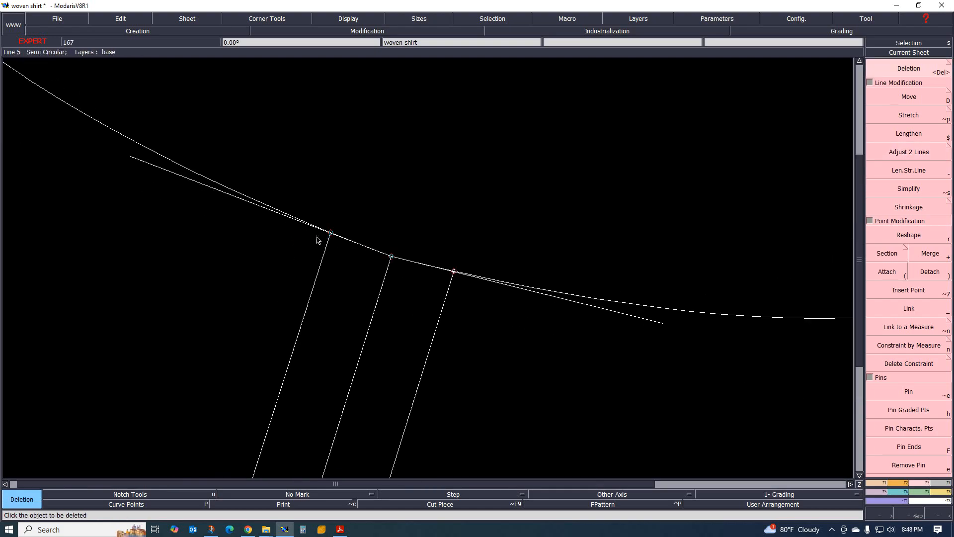
pyautogui.scroll(-6, 323, 258)
pyautogui.scroll(3, 207, 168)
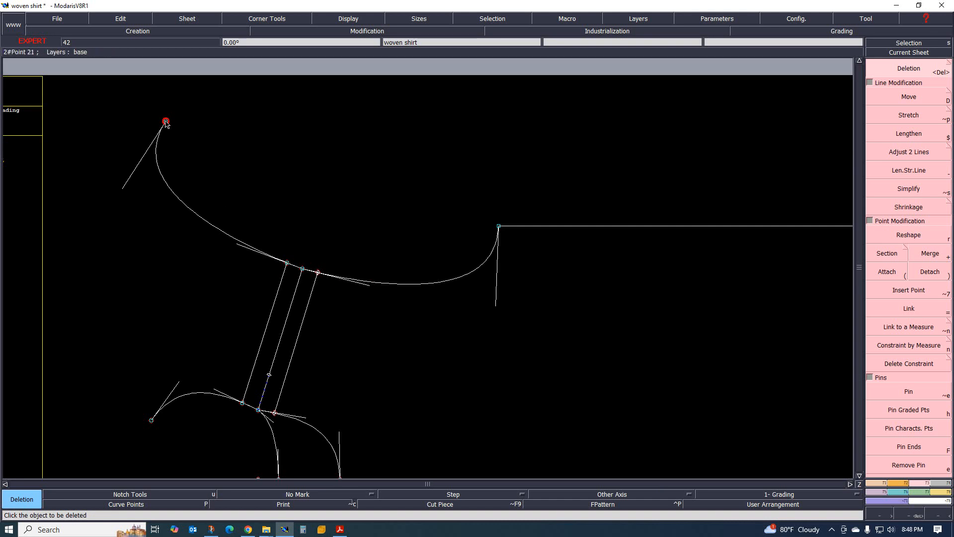
pyautogui.scroll(2, 166, 123)
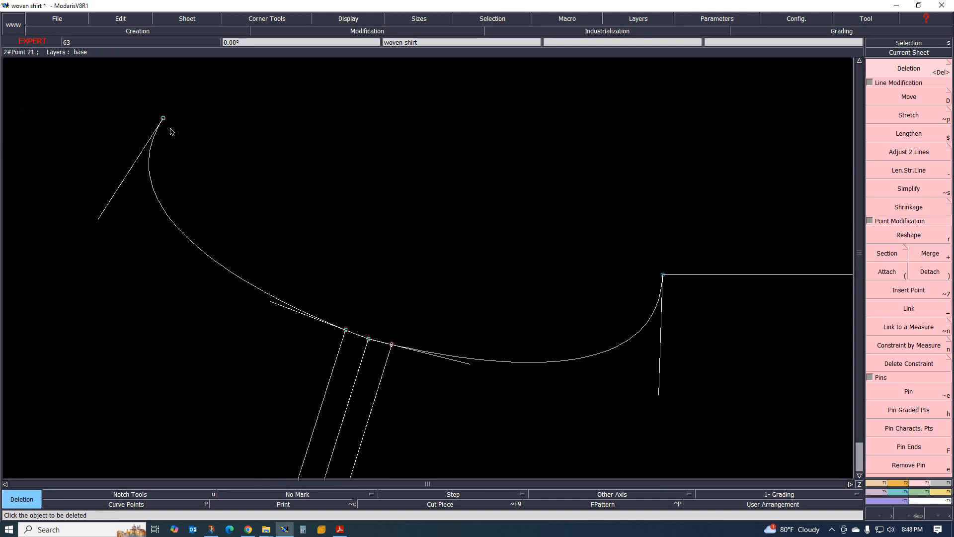
pyautogui.click(151, 182)
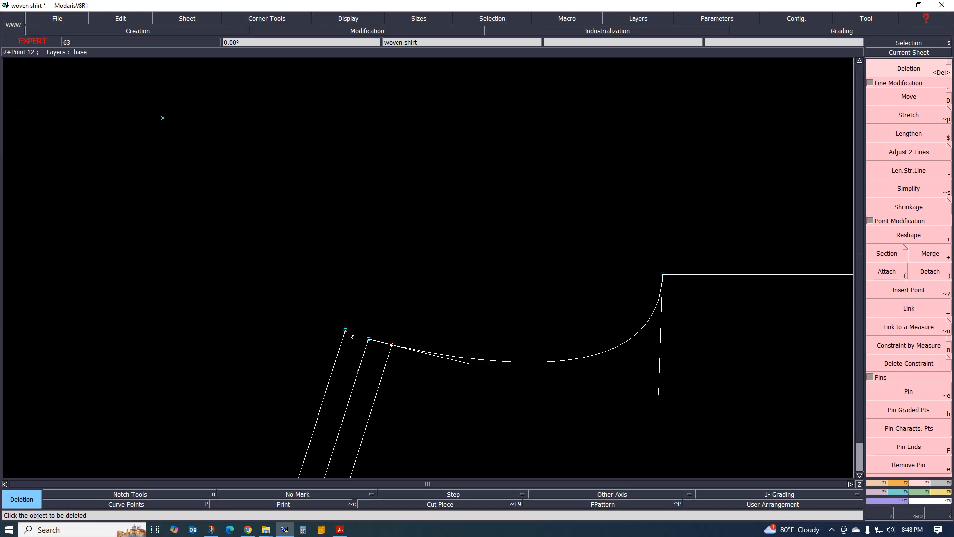
pyautogui.hotkey('ctrl', 'z')
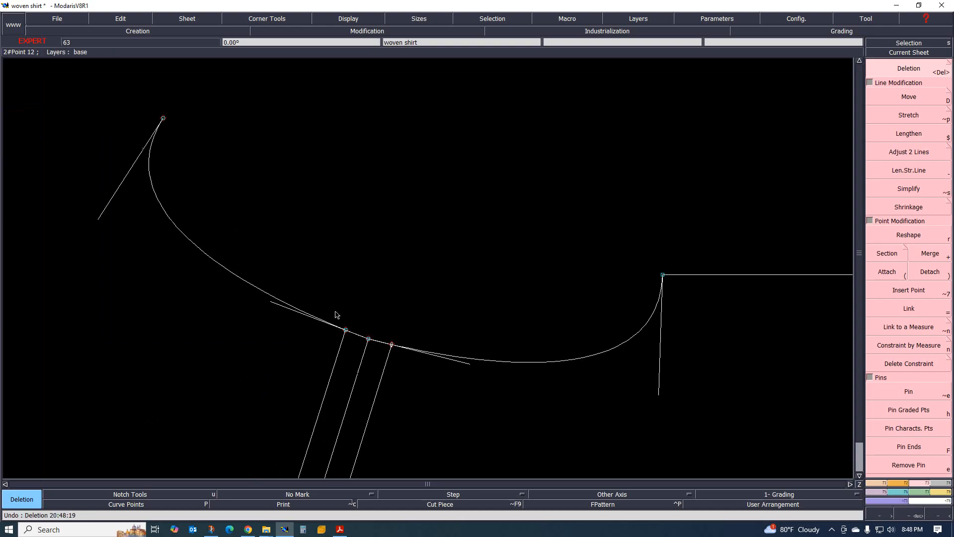
# Attach the armhole end of the back-side shoulder parallel to the mirrored armhole curve
pyautogui.click(887, 271)
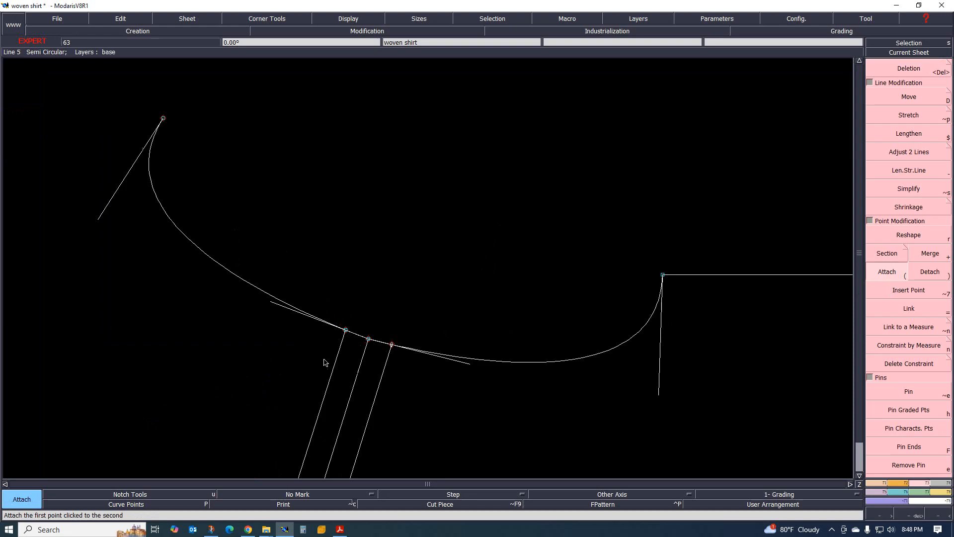
pyautogui.click(346, 330)
pyautogui.click(342, 342)
pyautogui.click(341, 342)
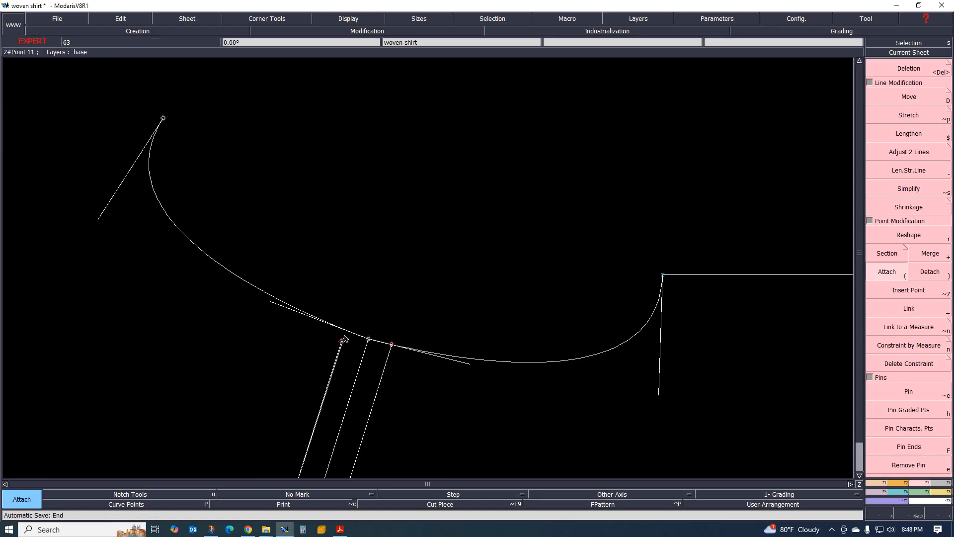
pyautogui.click(345, 331)
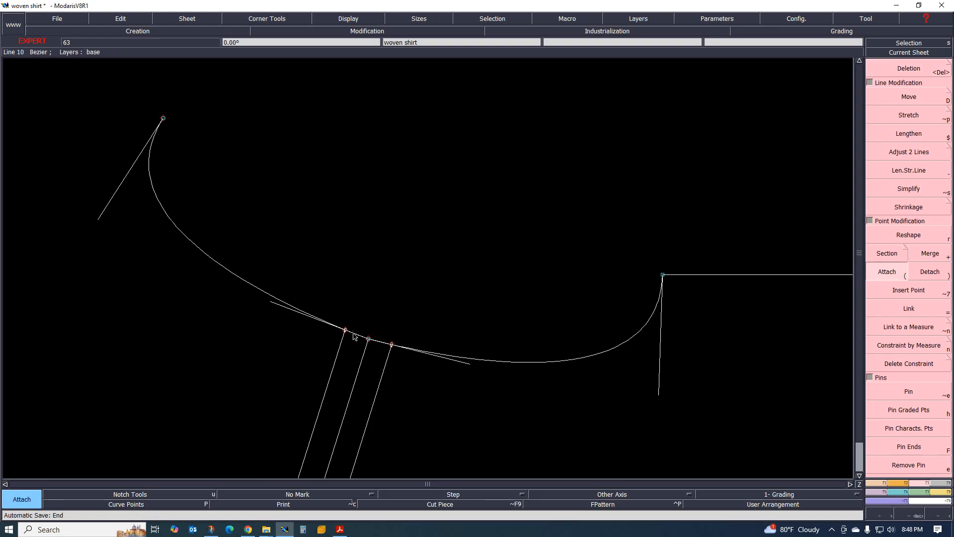
# Reattach the back-side parallel's neck end to the mirrored neckline and insert both parallels' ends as points in the armhole and neckline curves
pyautogui.scroll(-1, 348, 276)
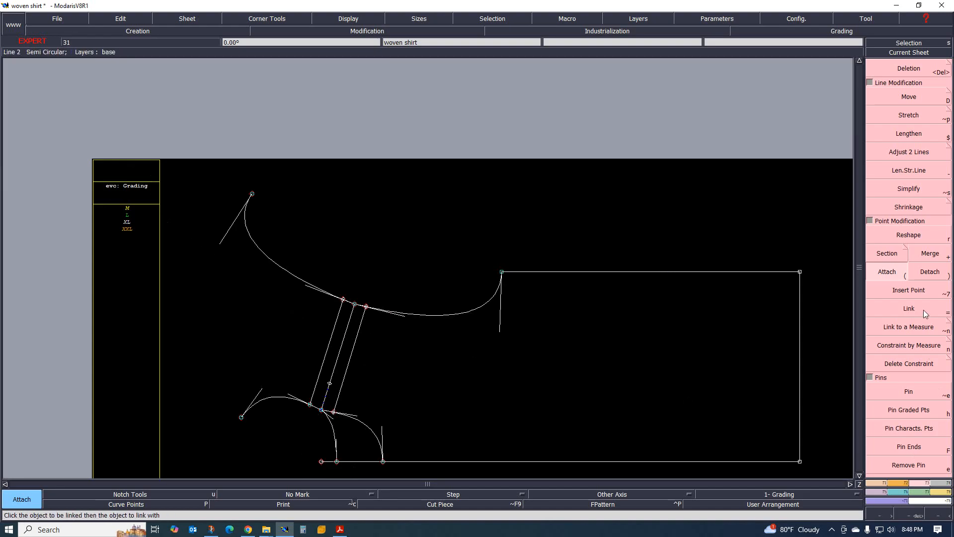
pyautogui.click(908, 291)
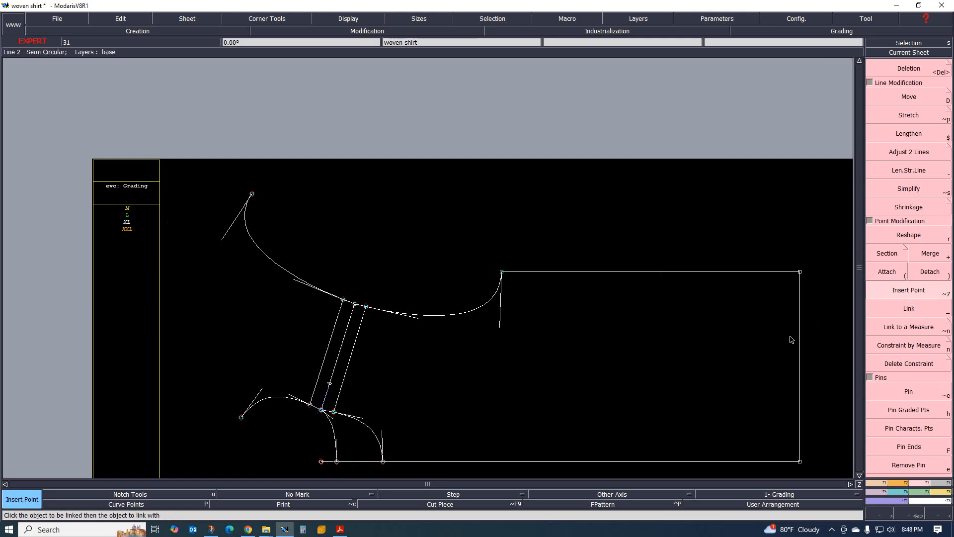
pyautogui.click(888, 271)
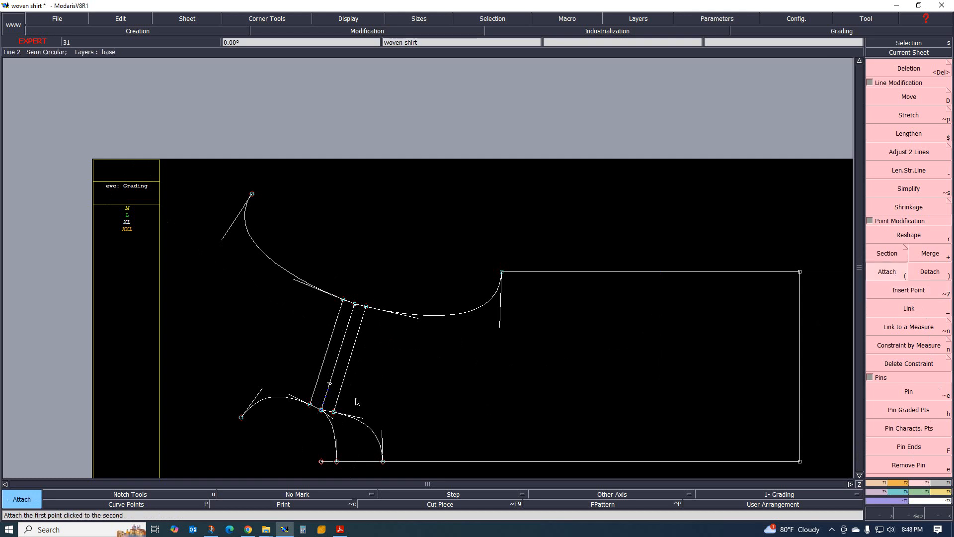
pyautogui.click(311, 405)
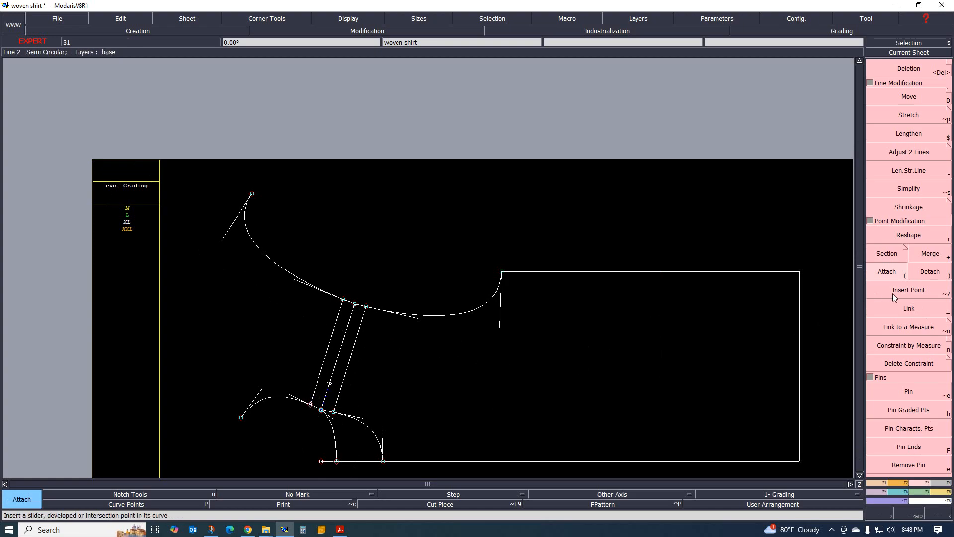
pyautogui.click(909, 290)
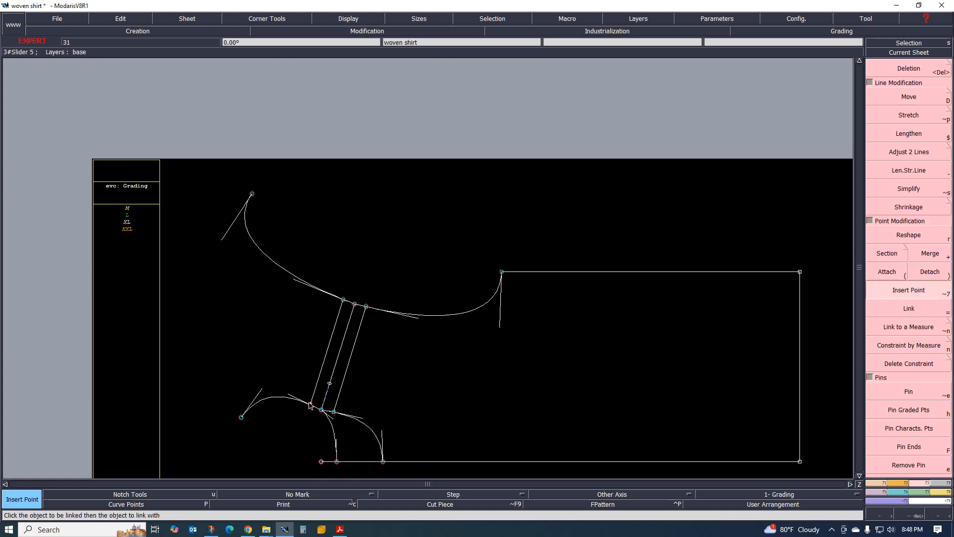
# Delete the outer end points of the mirrored armhole and neckline, removing the curve portions beyond the back-side shoulder parallel
pyautogui.click(909, 69)
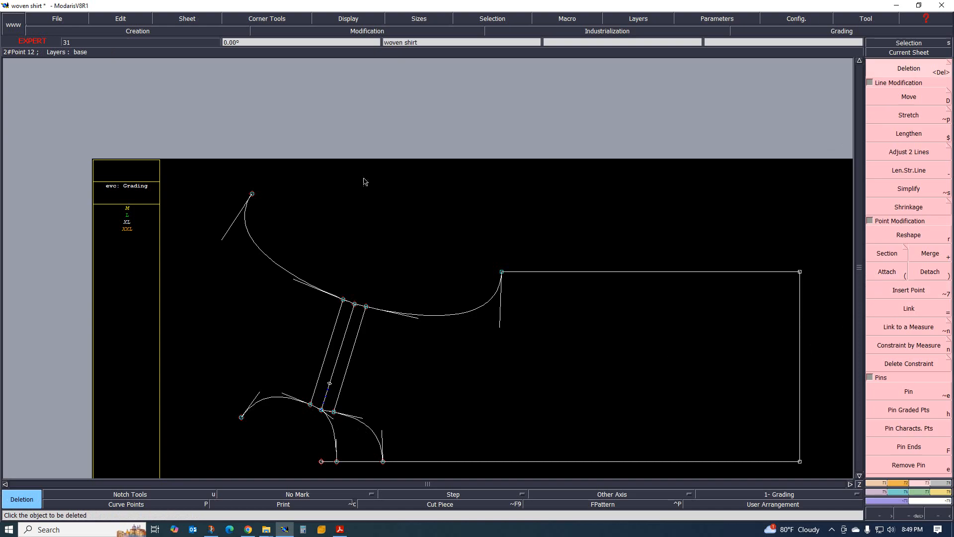
pyautogui.click(253, 195)
pyautogui.click(242, 418)
pyautogui.scroll(-2, 267, 380)
pyautogui.scroll(2, 402, 360)
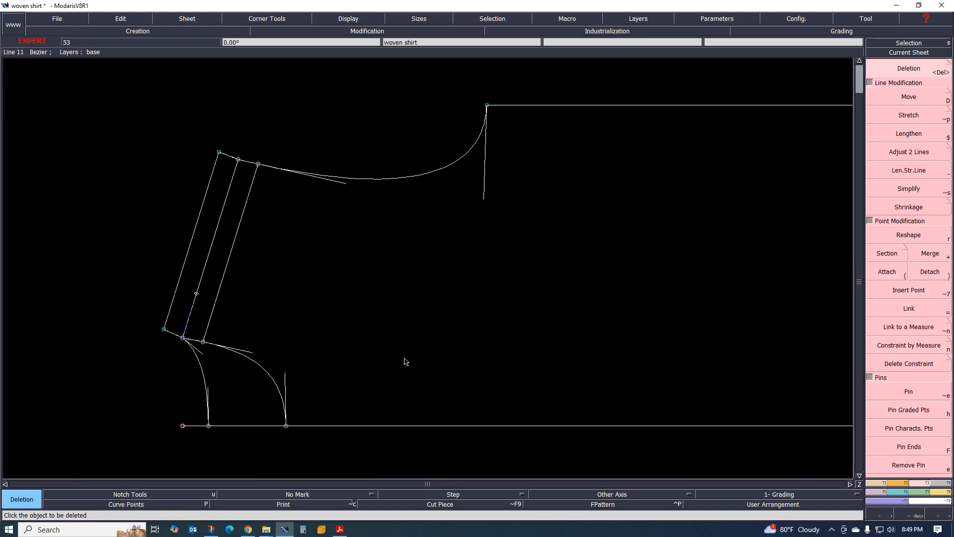
# Reshape the front neckline's tangent handle at the centre line to stand vertical, and adjust the matching handle on the back neckline
pyautogui.scroll(-2, 188, 384)
pyautogui.scroll(2, 191, 373)
pyautogui.scroll(2, 190, 374)
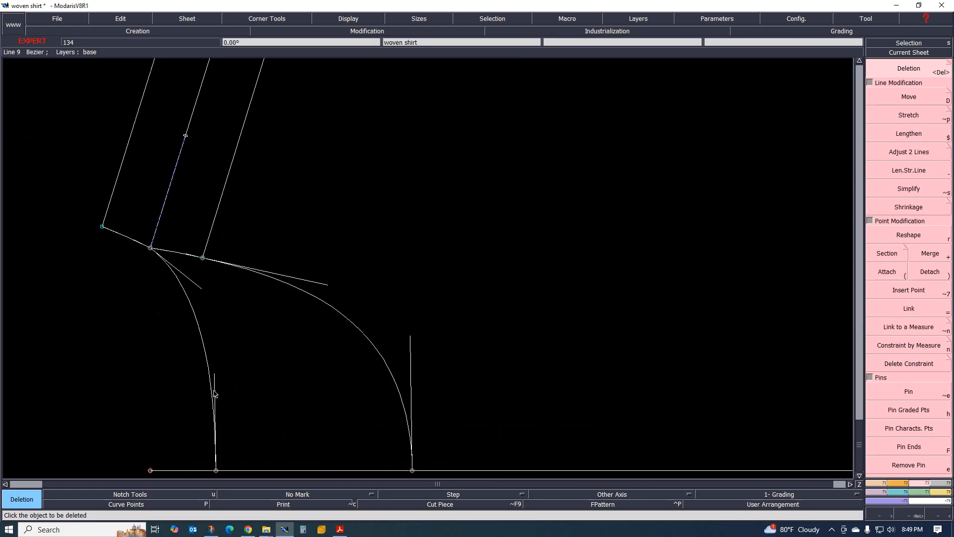
pyautogui.scroll(2, 213, 393)
pyautogui.scroll(-2, 243, 360)
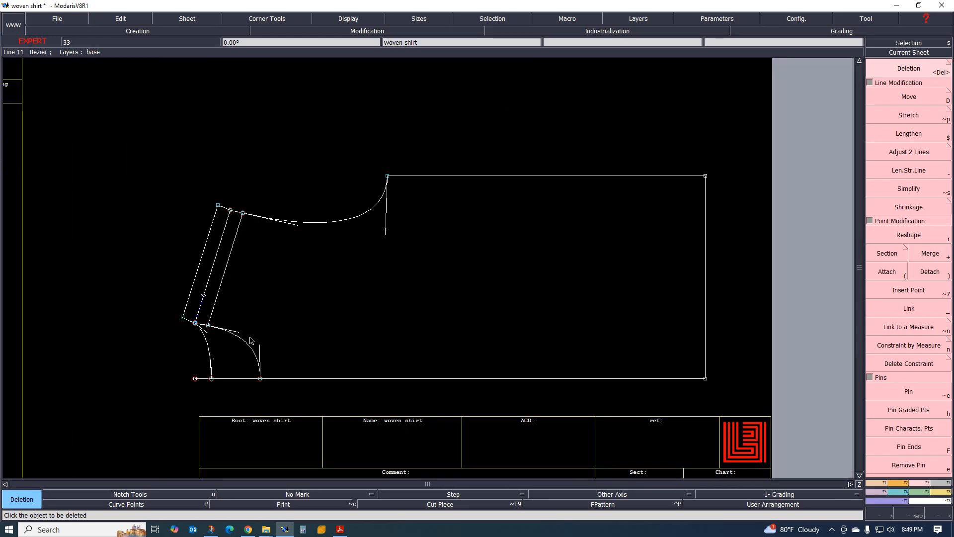
pyautogui.scroll(1, 263, 327)
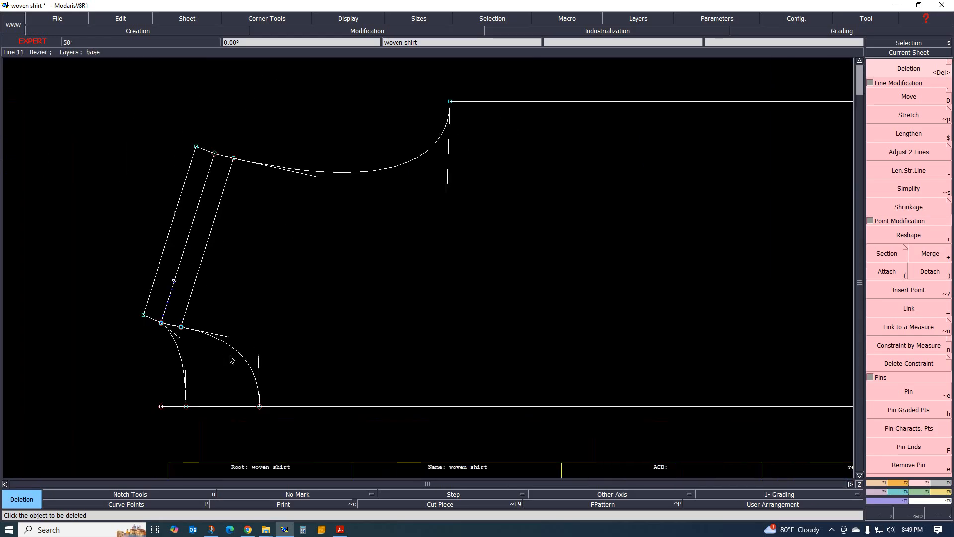
pyautogui.scroll(1, 233, 379)
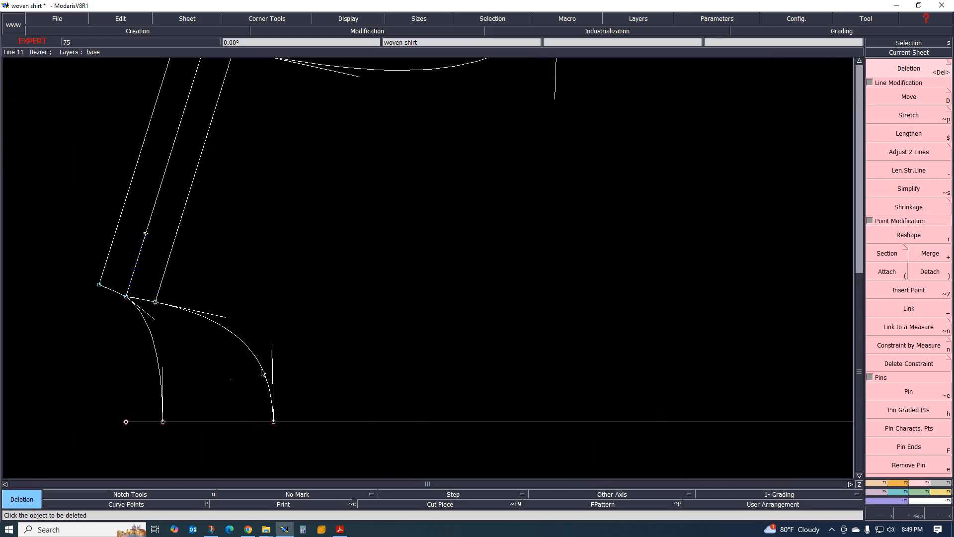
pyautogui.press('r')
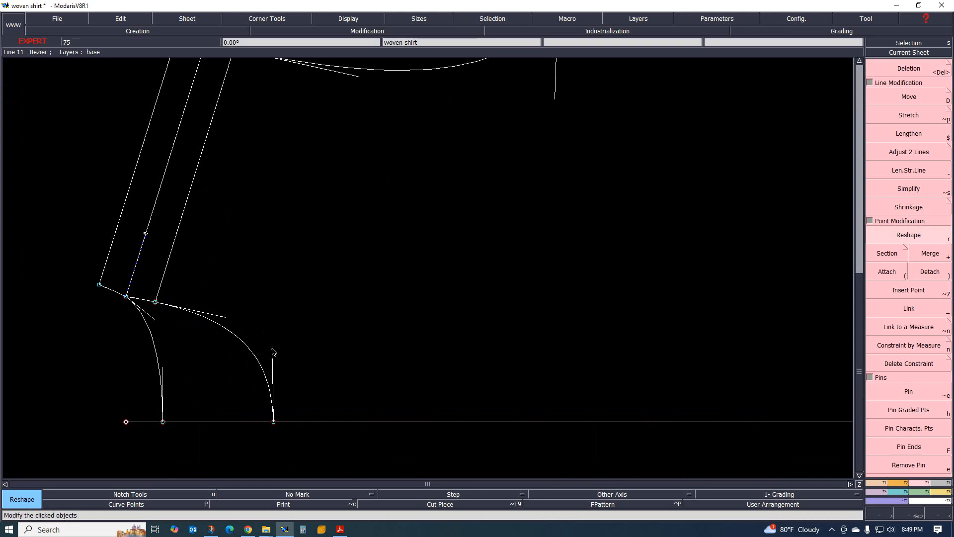
pyautogui.click(274, 348)
pyautogui.click(273, 343)
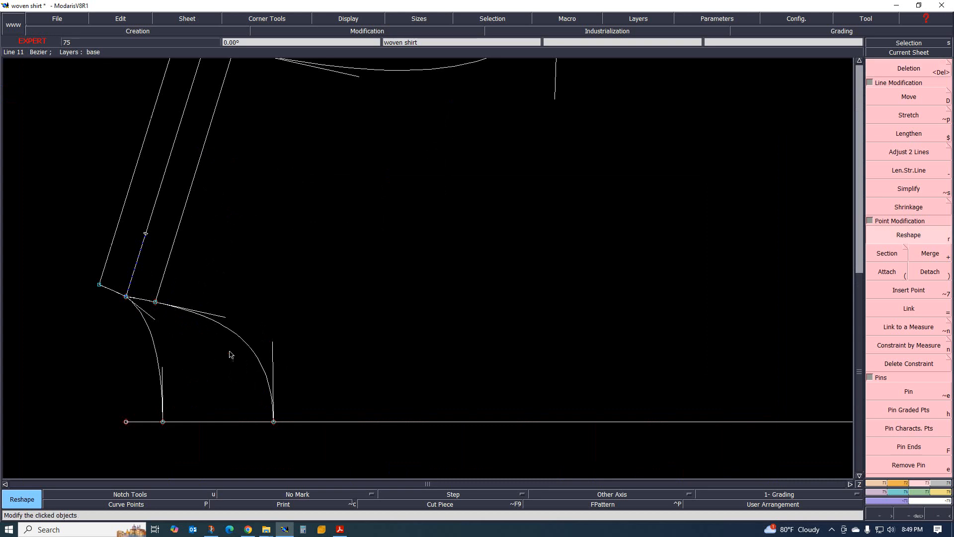
pyautogui.click(163, 371)
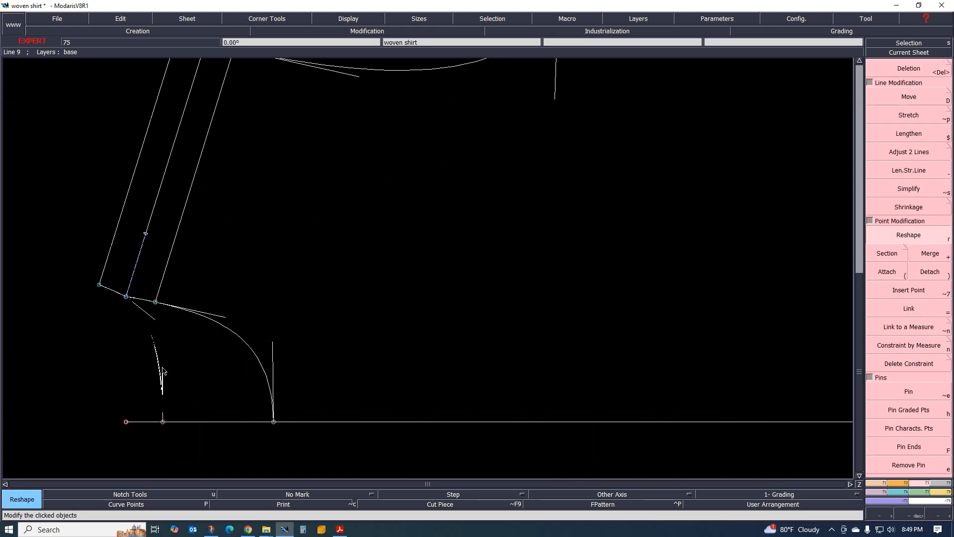
pyautogui.scroll(-3, 163, 370)
pyautogui.scroll(1, 223, 324)
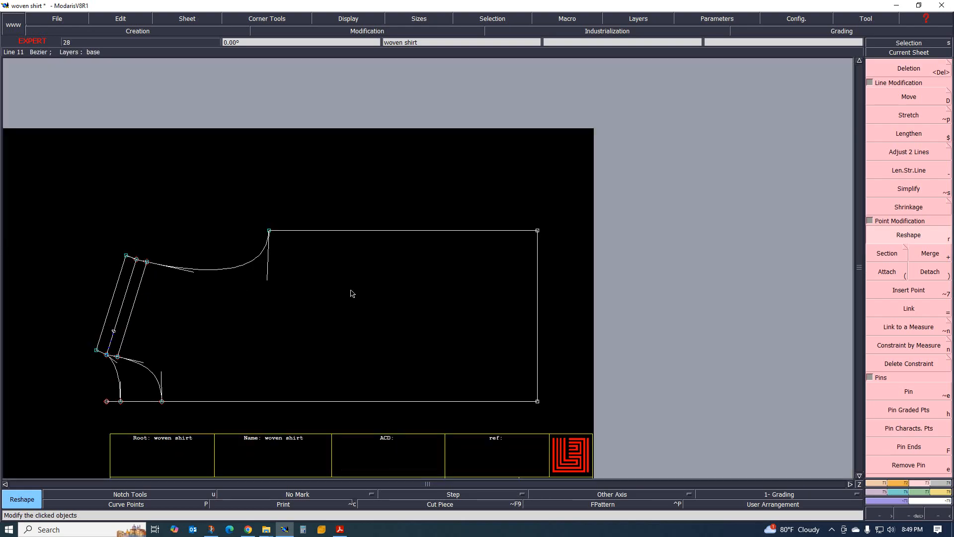
pyautogui.scroll(-2, 352, 293)
pyautogui.scroll(1, 345, 298)
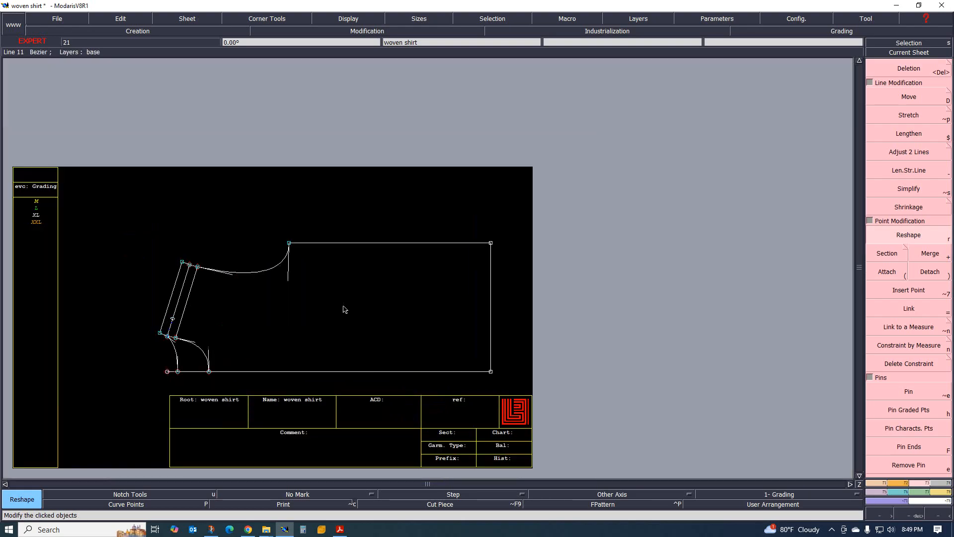
# Switch to the flannel pajamas specification and examine the sleeve dimensions on the sketch against the XL values in the measurement table
pyautogui.click(341, 530)
pyautogui.scroll(3, 437, 204)
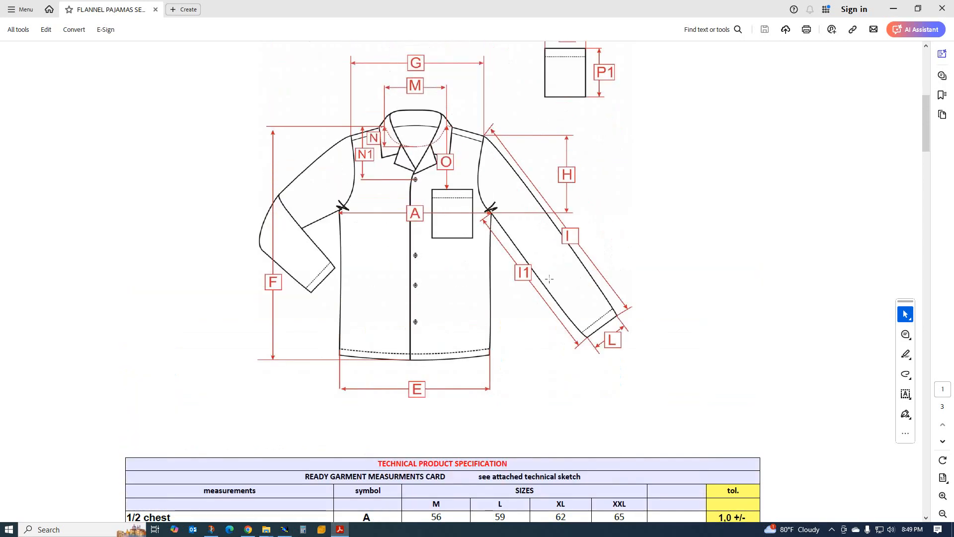
pyautogui.scroll(-3, 380, 335)
pyautogui.scroll(-6, 341, 392)
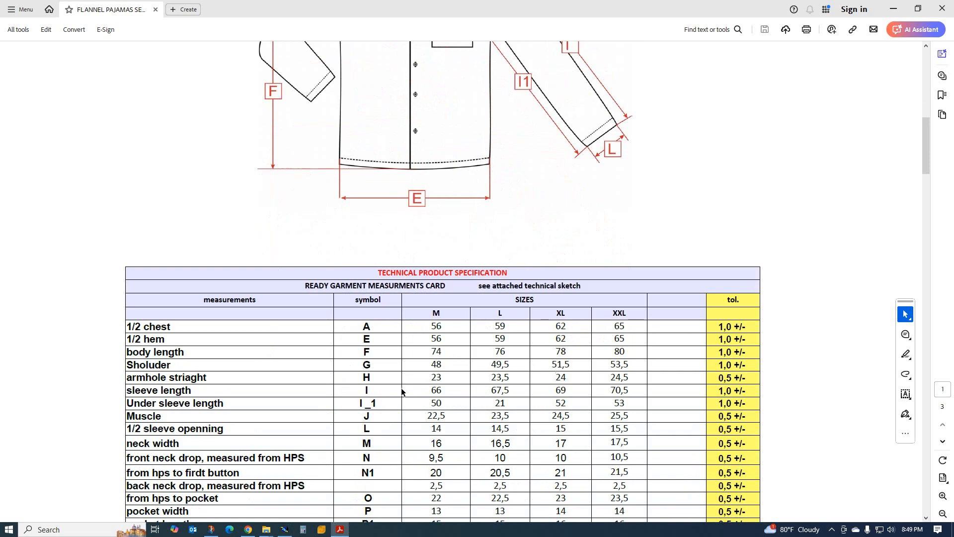
pyautogui.scroll(3, 512, 320)
pyautogui.scroll(5, 511, 320)
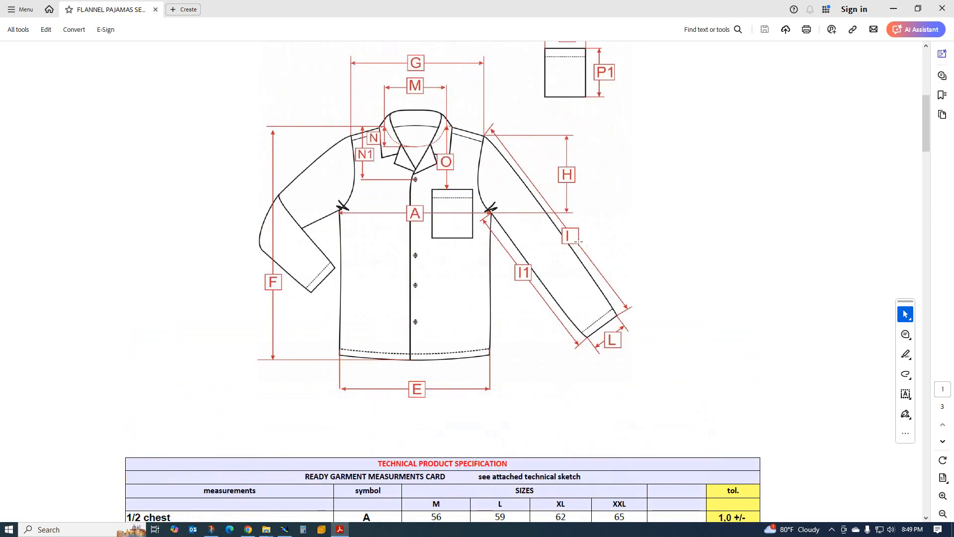
pyautogui.scroll(-10, 383, 283)
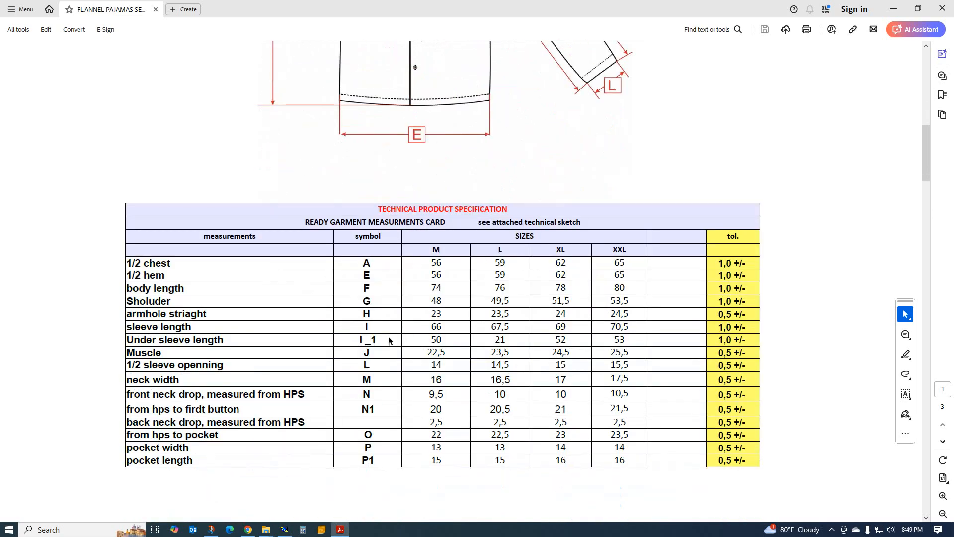
pyautogui.scroll(10, 390, 339)
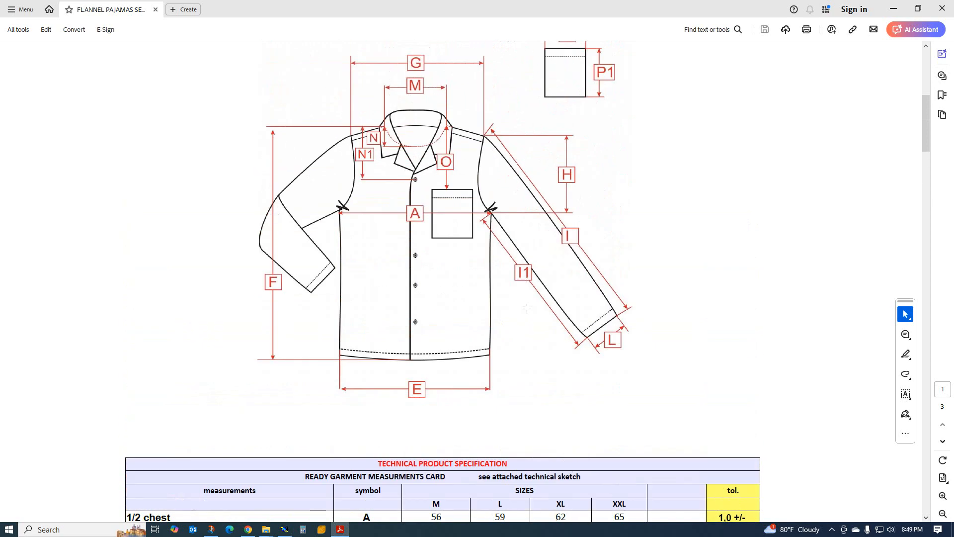
pyautogui.scroll(-10, 309, 367)
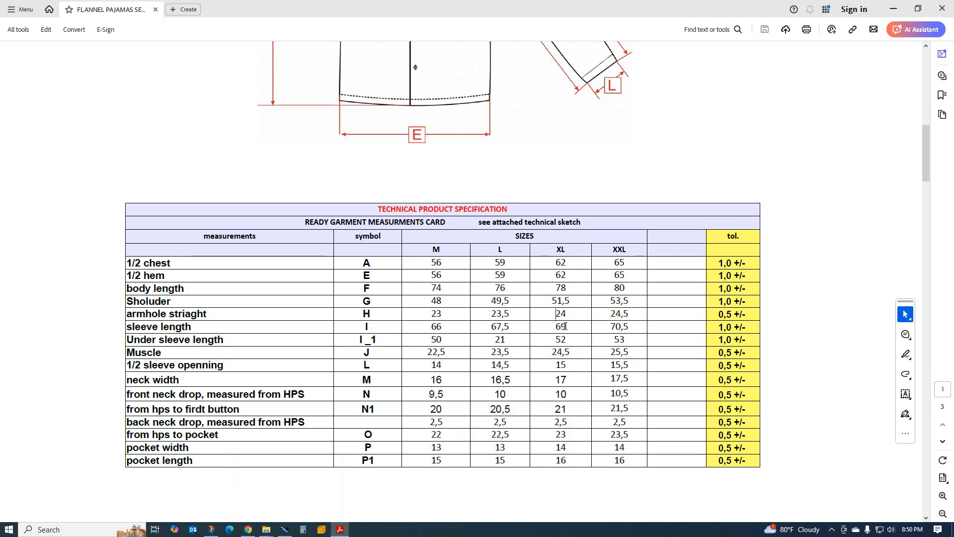
pyautogui.scroll(5, 447, 335)
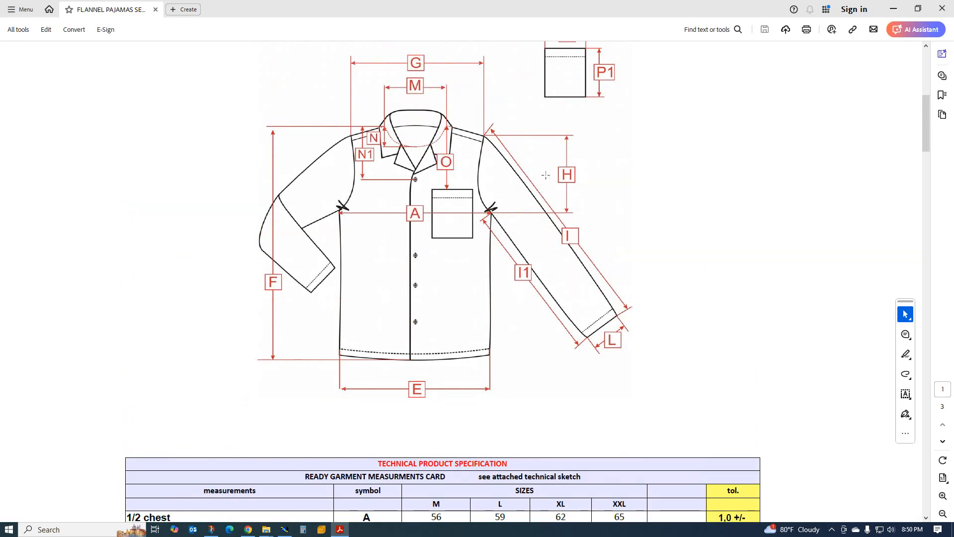
pyautogui.scroll(-6, 351, 285)
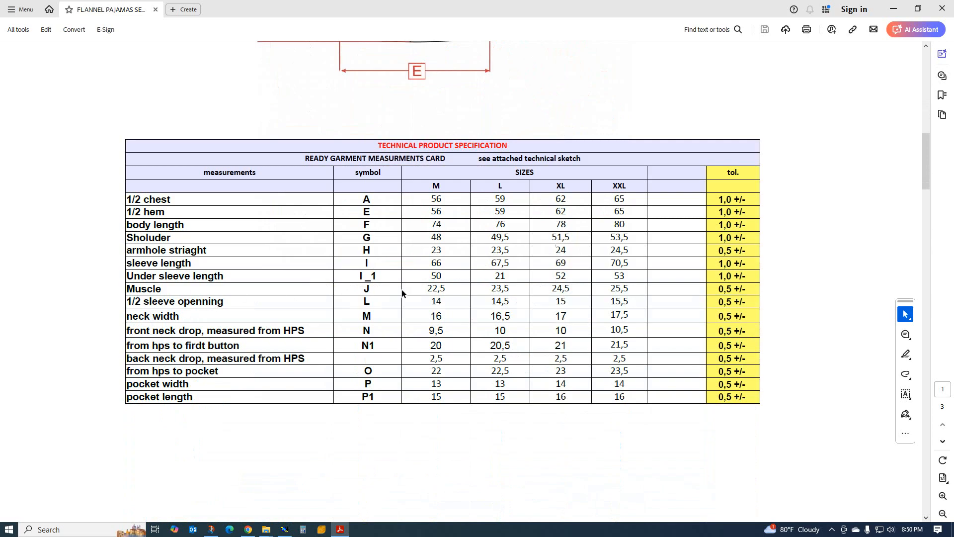
pyautogui.scroll(5, 436, 295)
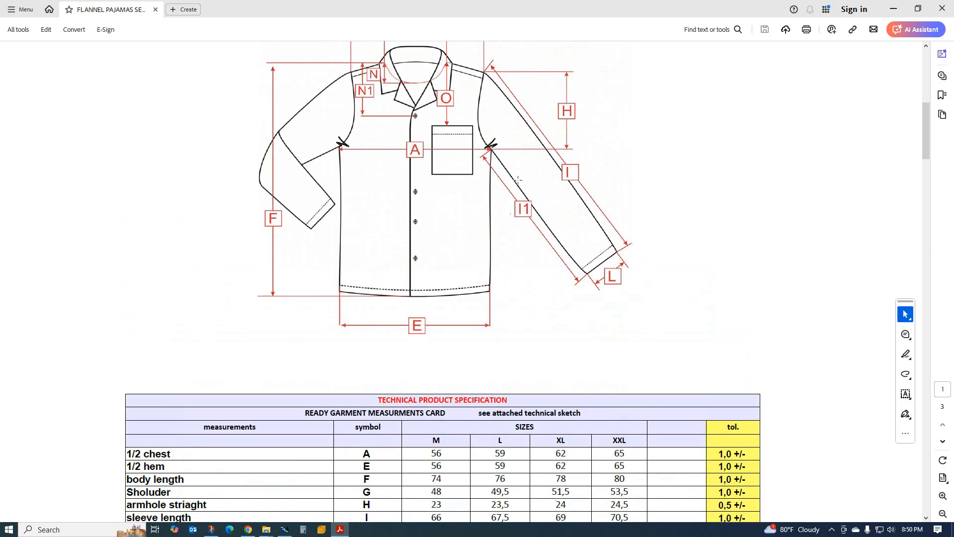
pyautogui.scroll(3, 398, 245)
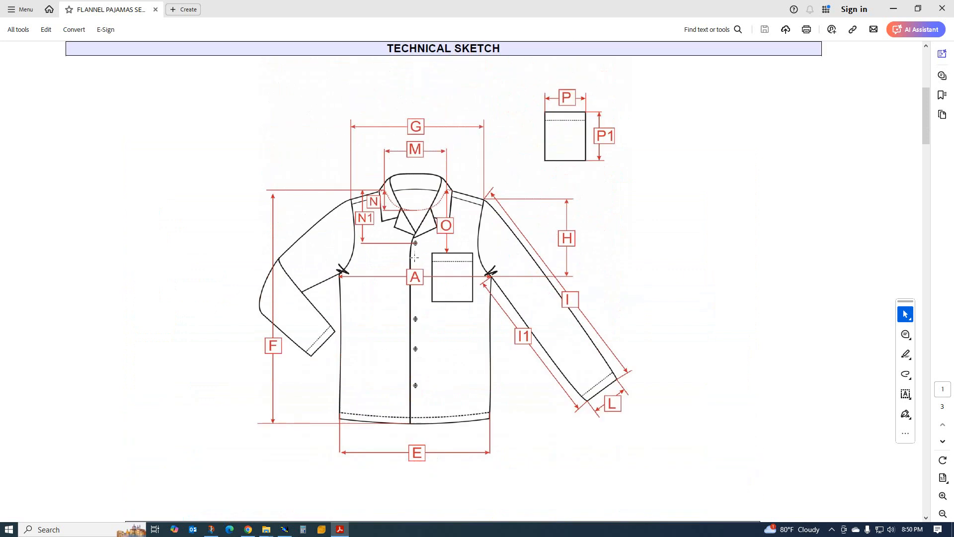
pyautogui.scroll(-7, 193, 384)
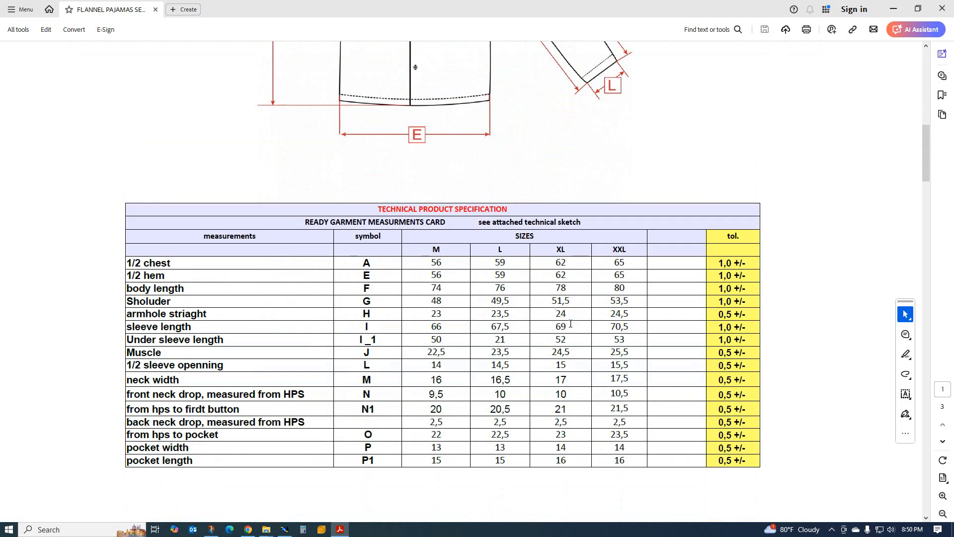
# Return to Modaris, check the muscle width in the specification, and draw a sleeve rectangle above the body, 69 cm wide and -24.5 cm high
pyautogui.click(283, 531)
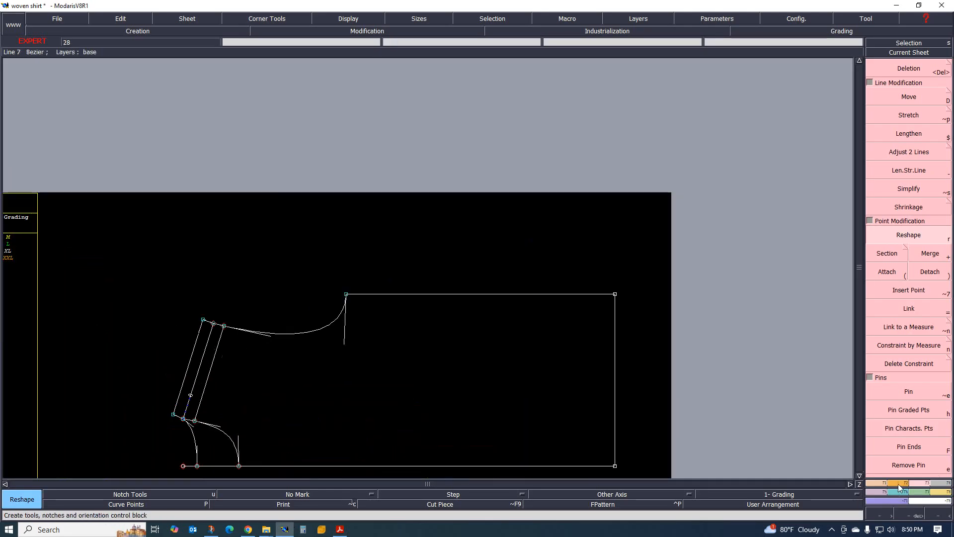
pyautogui.click(899, 485)
pyautogui.click(909, 369)
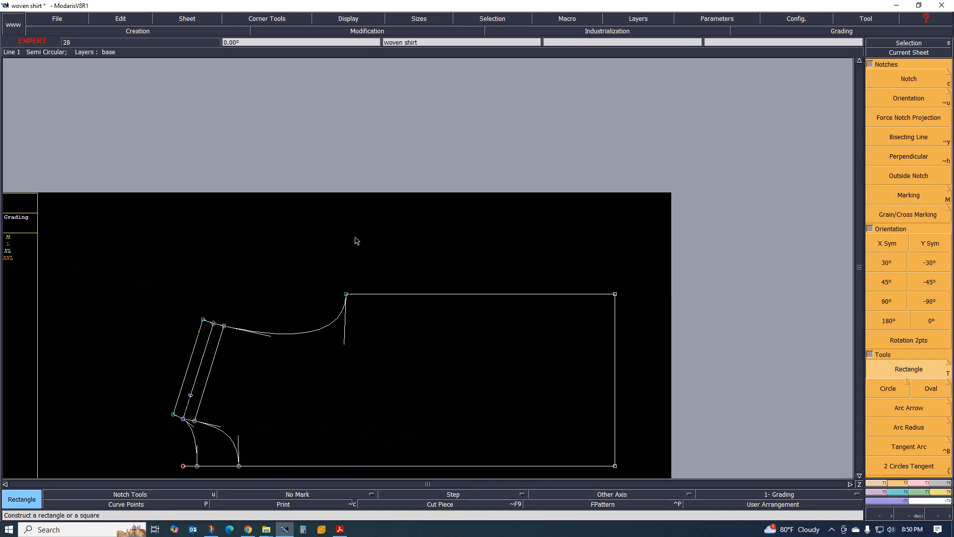
pyautogui.click(217, 144)
pyautogui.write('69')
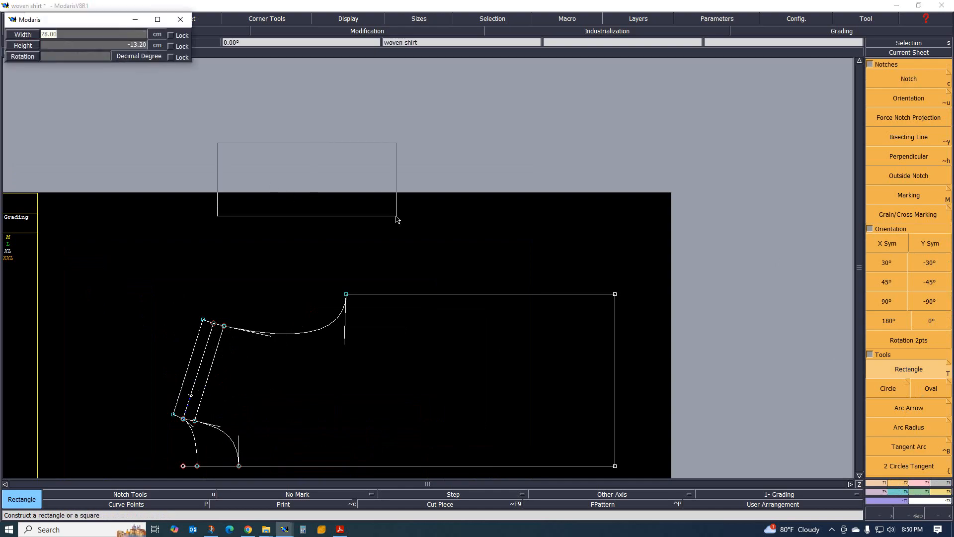
pyautogui.press('Tab')
pyautogui.write('-')
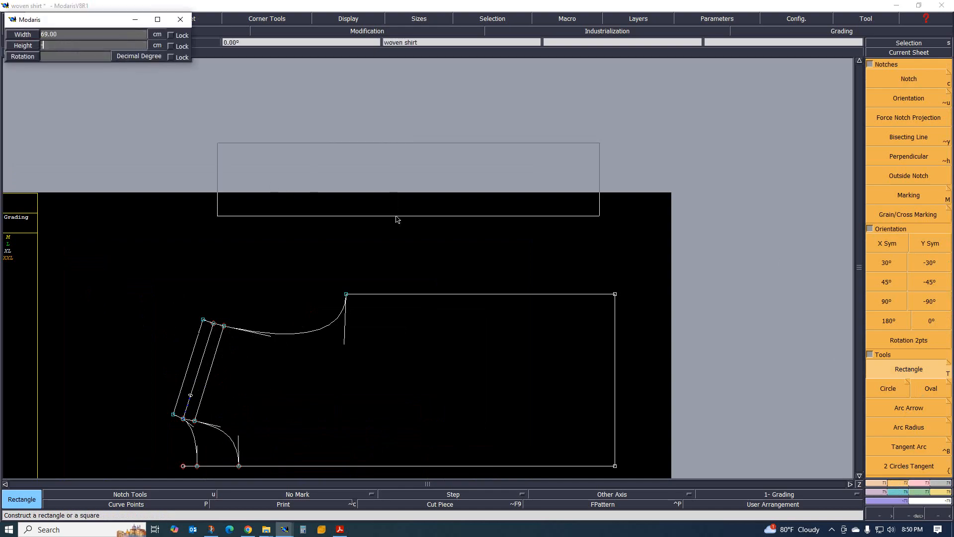
pyautogui.moveTo(340, 528)
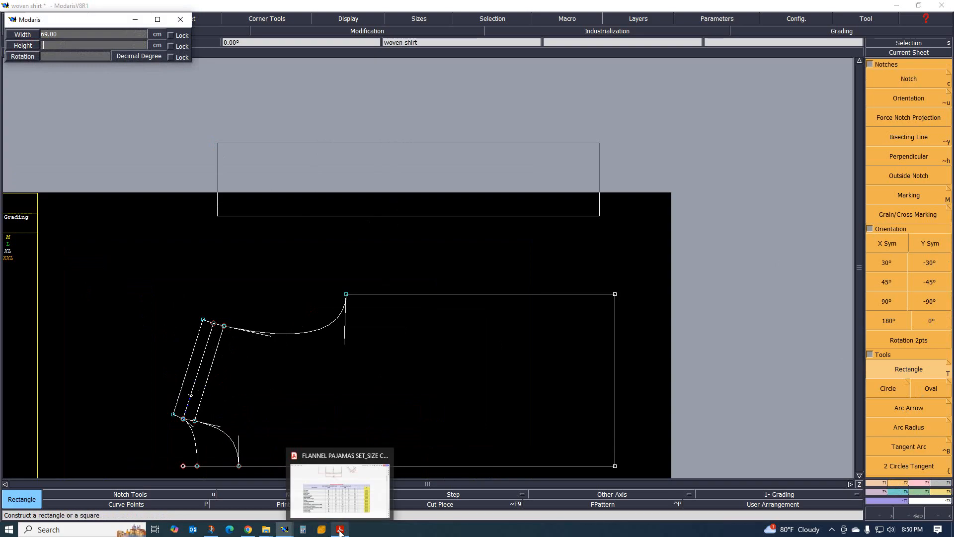
pyautogui.click(342, 510)
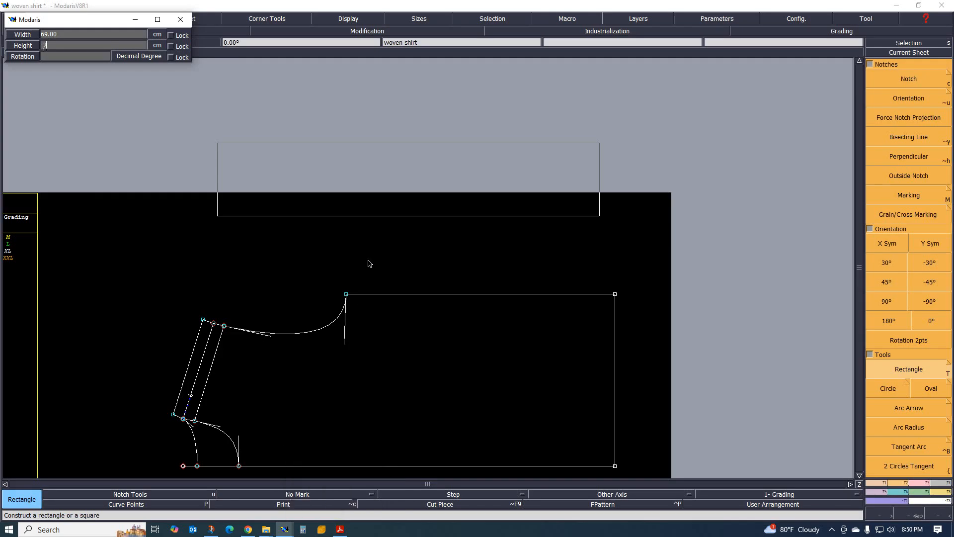
pyautogui.write('4.5')
pyautogui.press('Return')
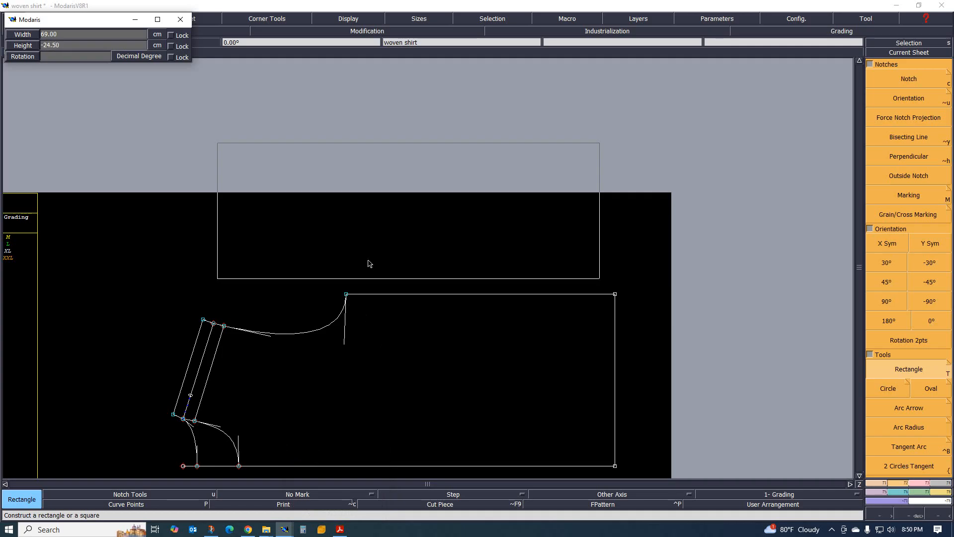
pyautogui.click(369, 263)
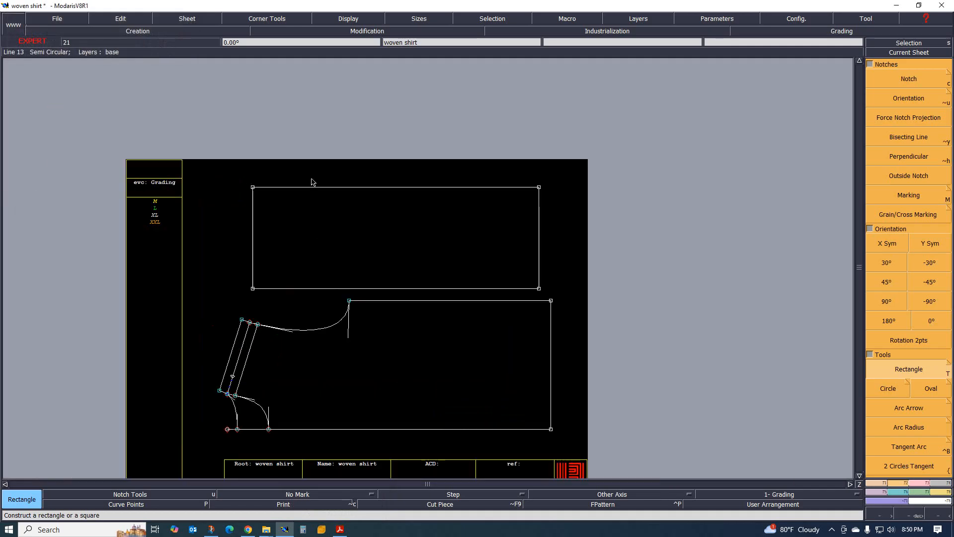
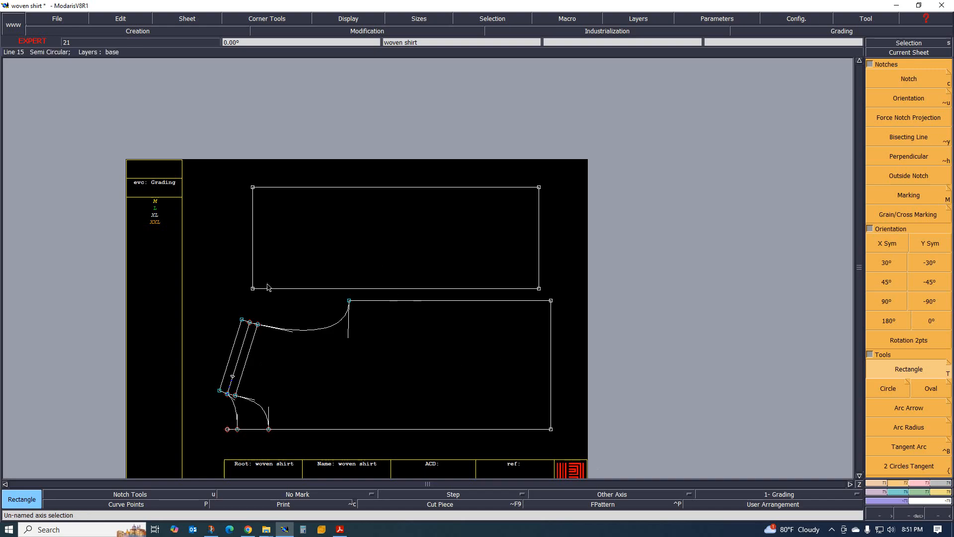
# Check the half sleeve opening in the specification's measurement table, and return to Modaris to bring up the point and line creation tools
pyautogui.scroll(1, 341, 222)
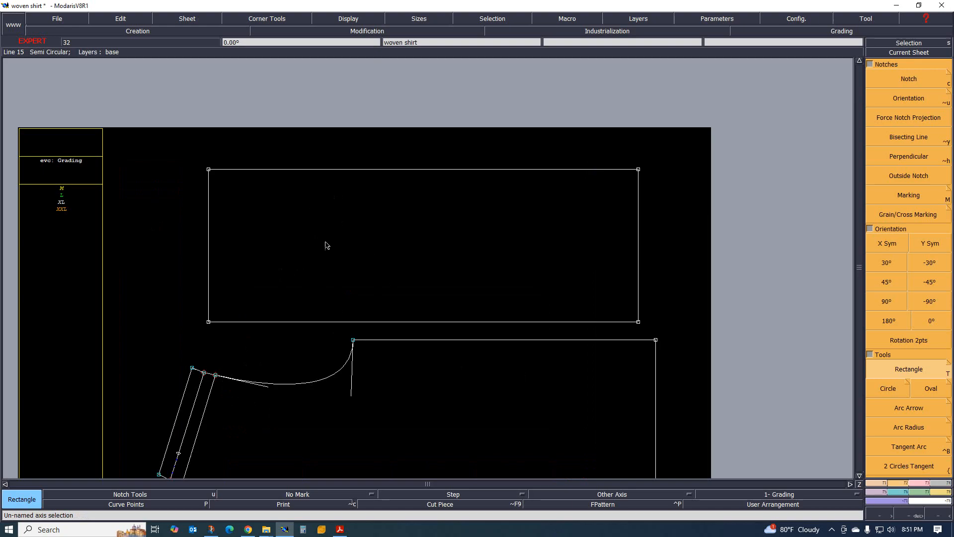
pyautogui.scroll(-3, 295, 277)
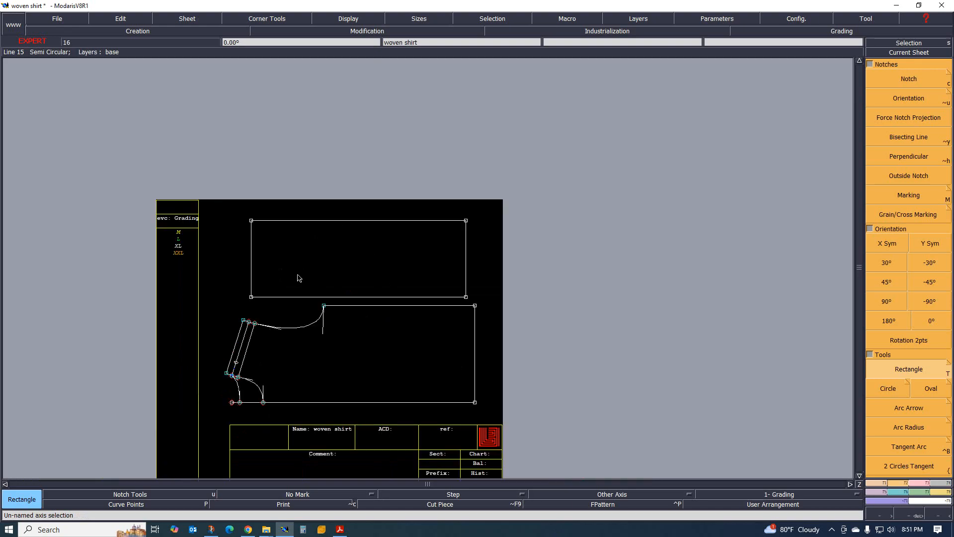
pyautogui.scroll(2, 301, 285)
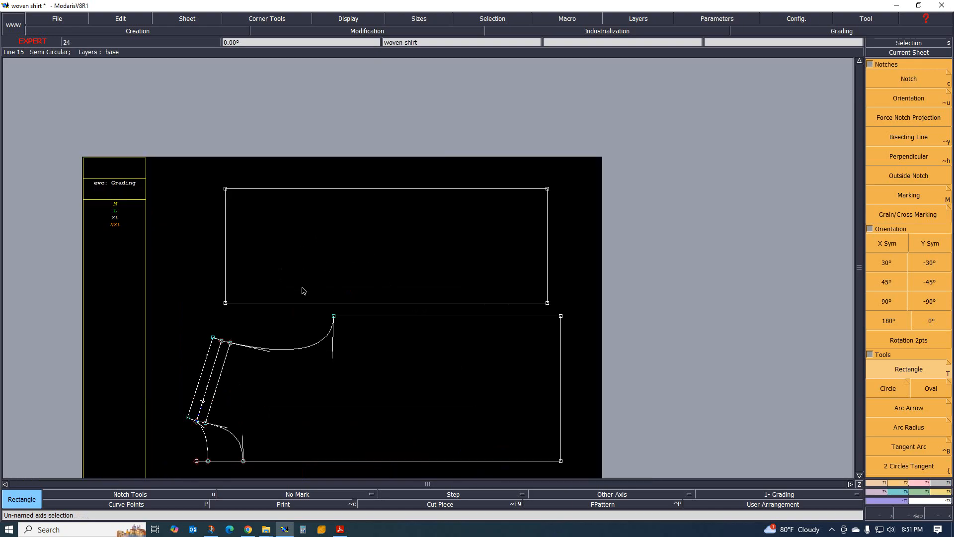
pyautogui.click(341, 528)
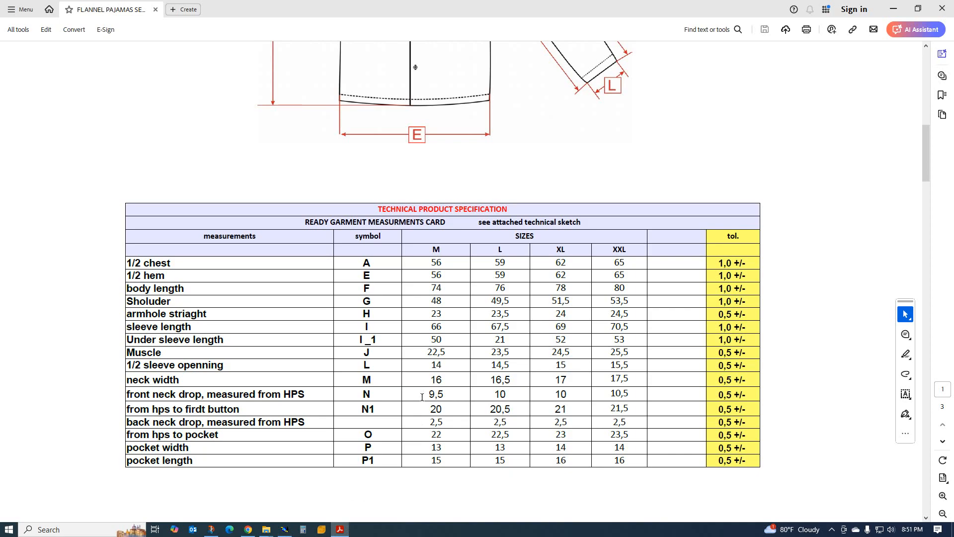
pyautogui.scroll(3, 498, 191)
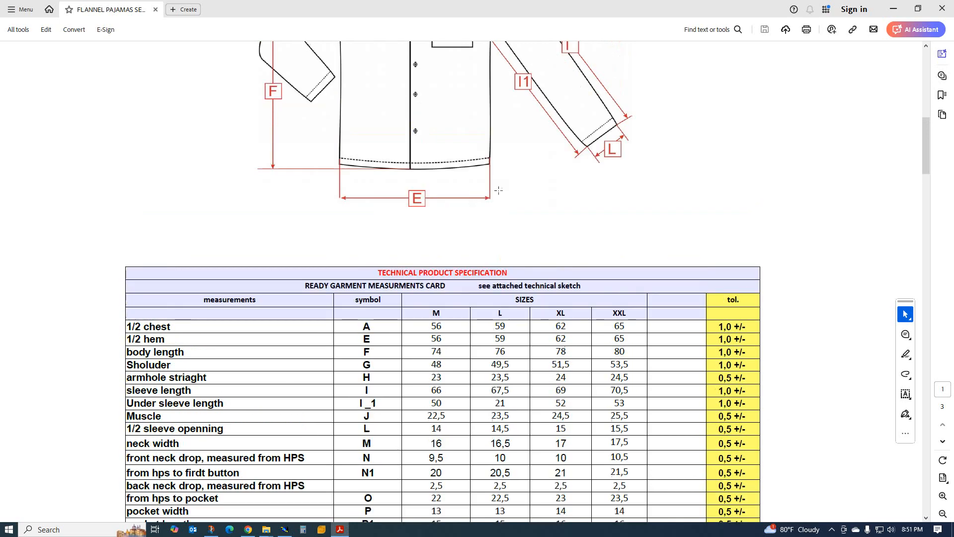
pyautogui.scroll(-5, 413, 246)
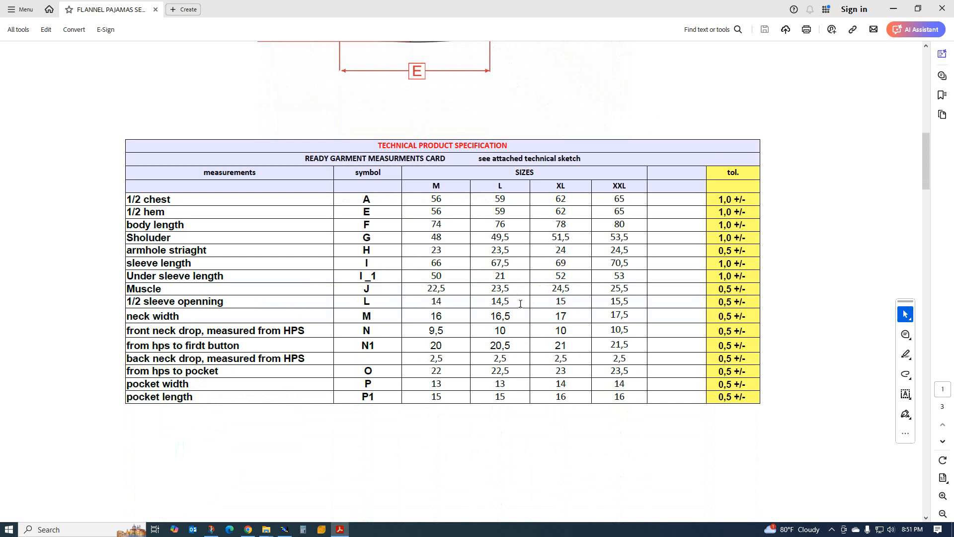
pyautogui.click(284, 529)
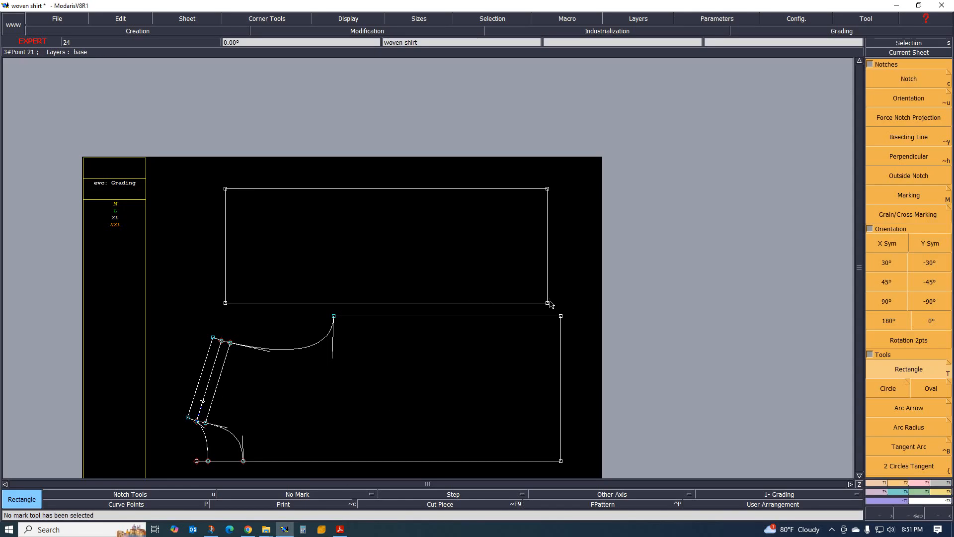
pyautogui.click(879, 482)
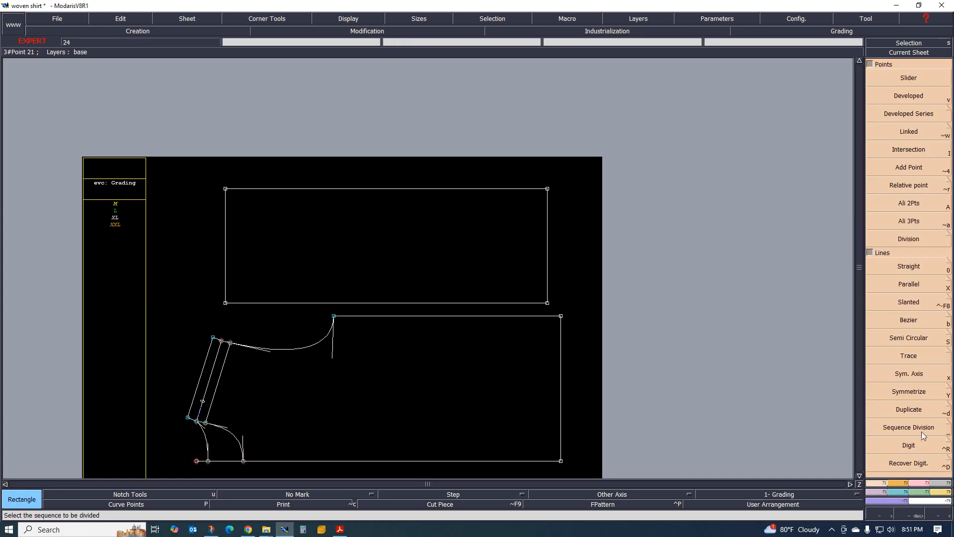
# Place a developed point on the upper rectangle's right short edge, at a curve length of -15 cm from its lower corner
pyautogui.click(902, 95)
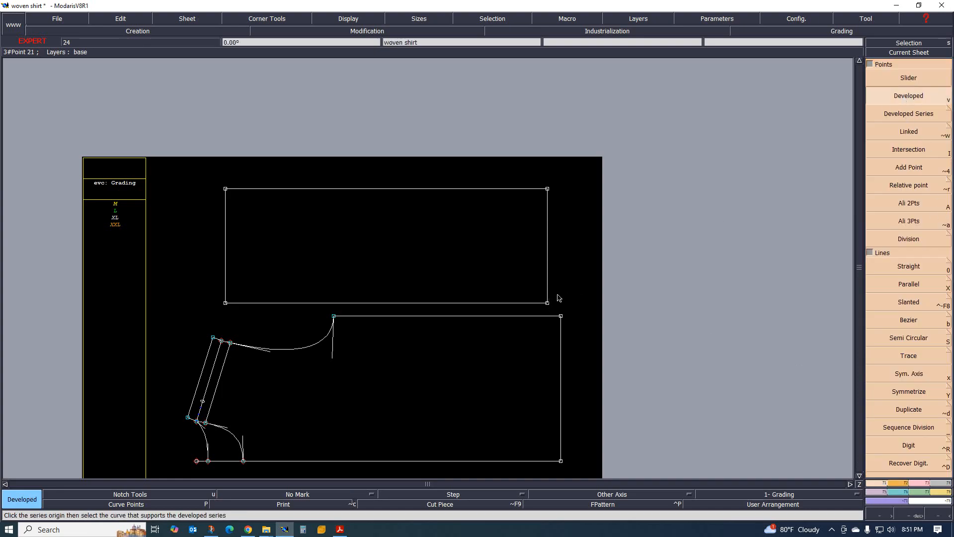
pyautogui.click(547, 302)
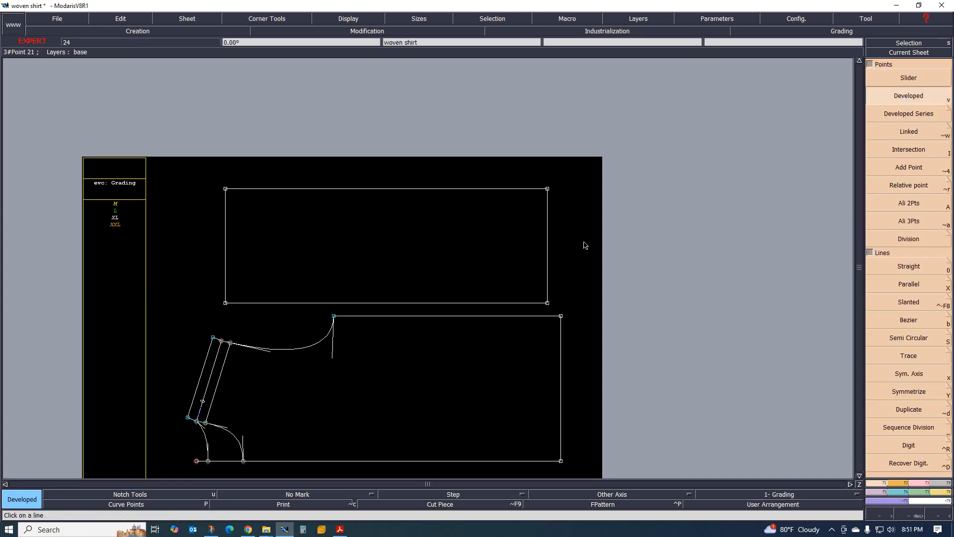
pyautogui.click(547, 300)
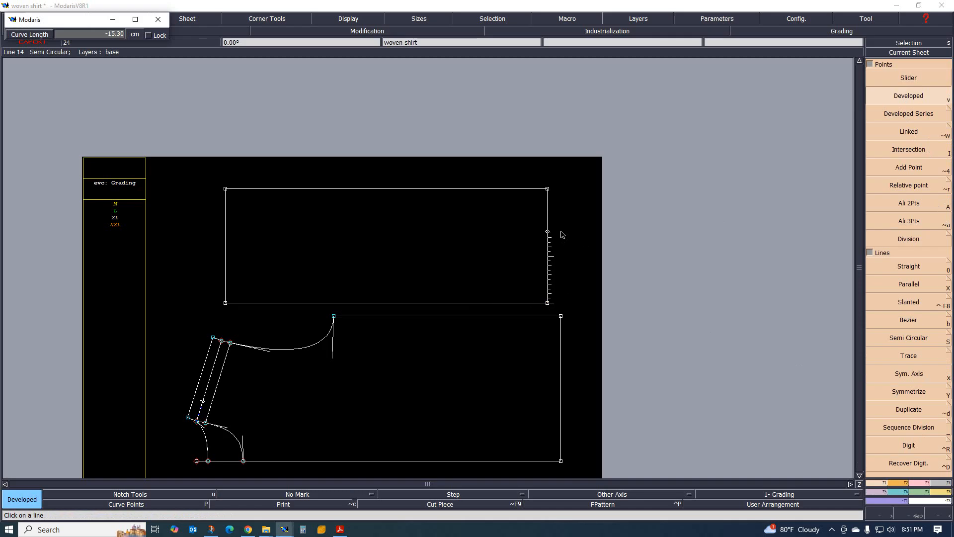
pyautogui.press('Down')
pyautogui.write('-')
pyautogui.press('Return')
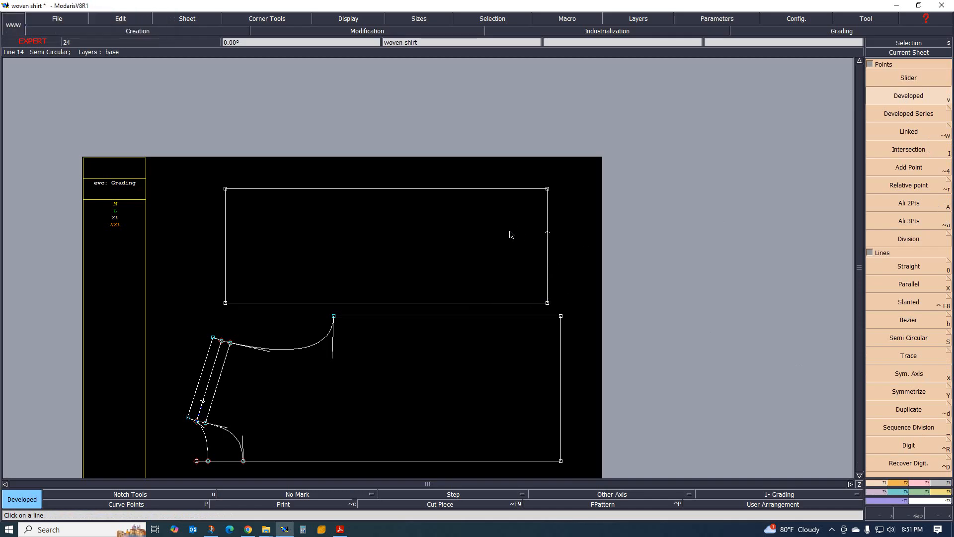
# Insert the developed point into the upper rectangle's right edge as a curve point
pyautogui.scroll(-2, 396, 228)
pyautogui.scroll(1, 381, 218)
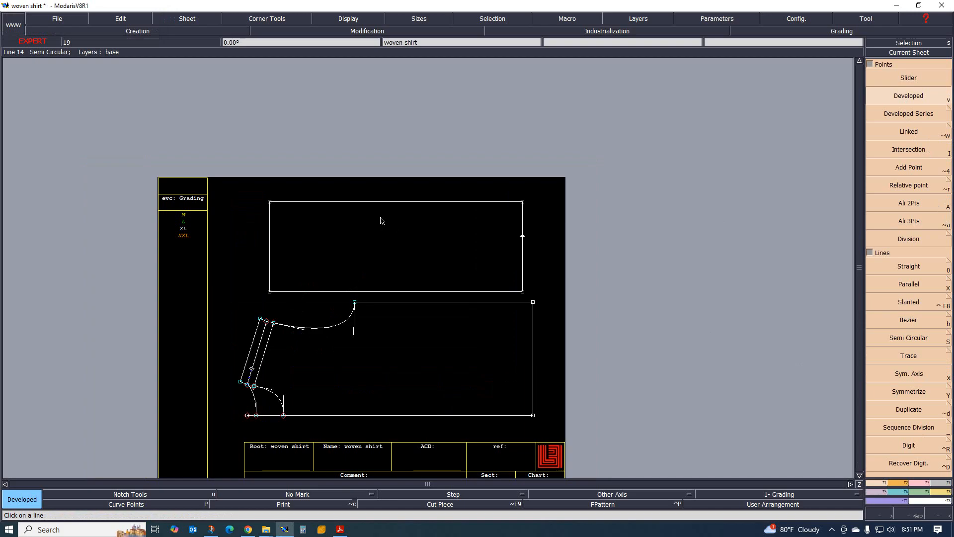
pyautogui.scroll(1, 381, 218)
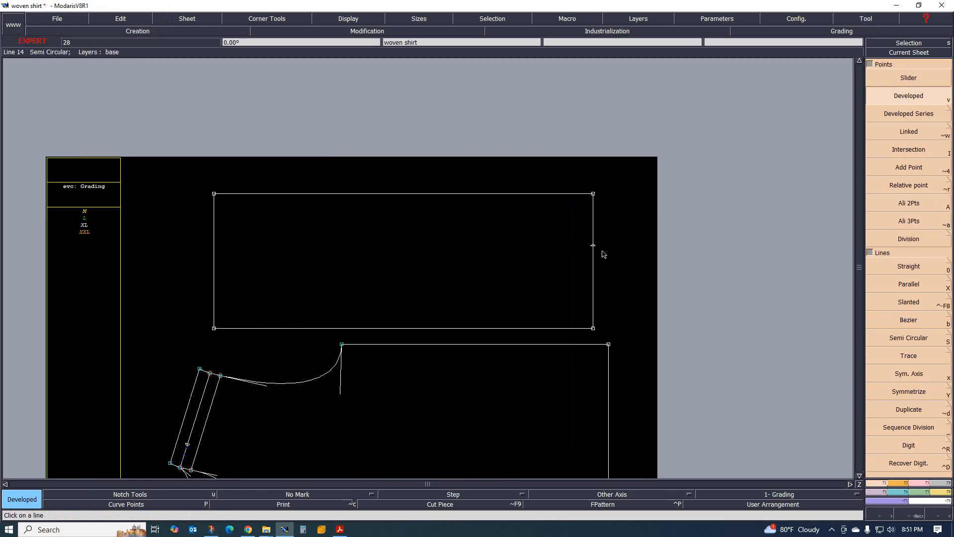
pyautogui.press('F3')
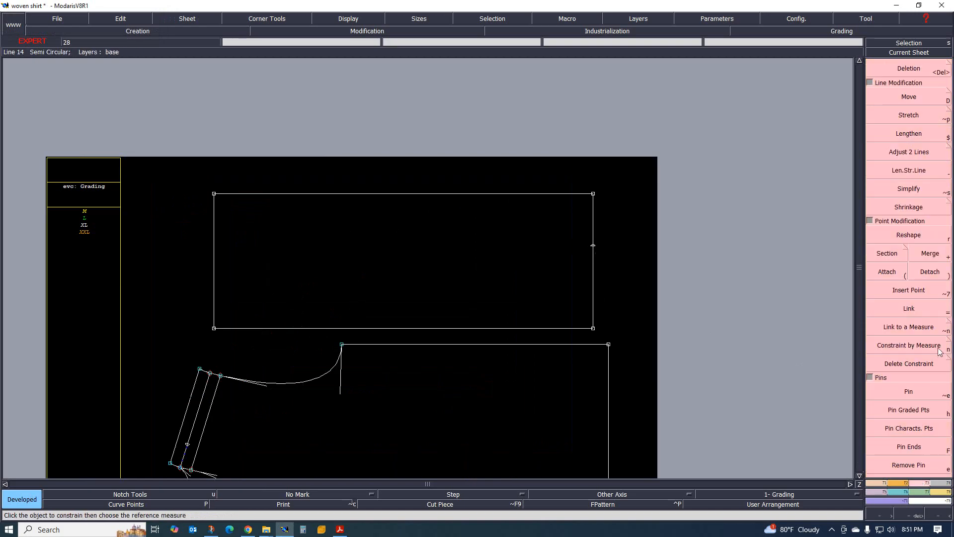
pyautogui.click(908, 290)
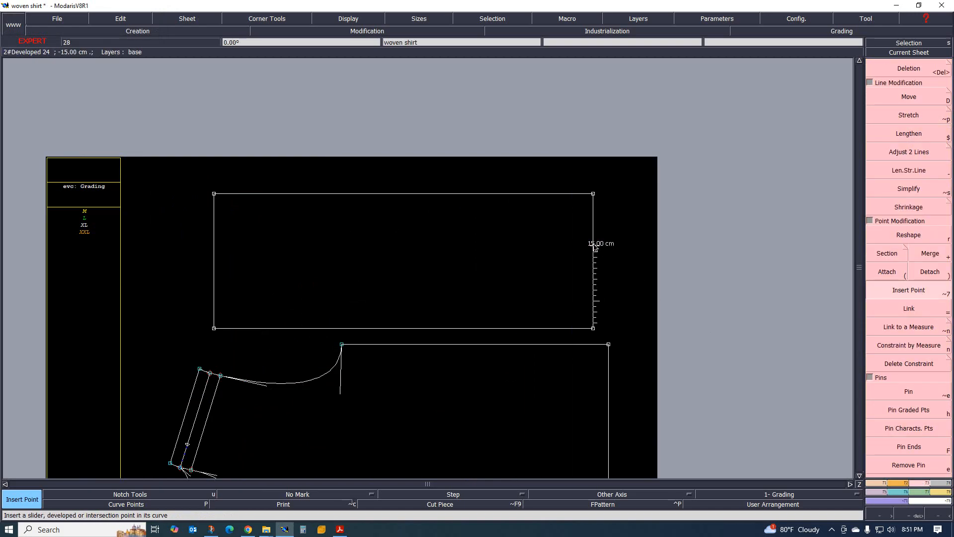
# Check the PDF measurement card, and in Modaris draw a straight line from the inserted edge point to the upper rectangle's top edge
pyautogui.click(340, 529)
pyautogui.scroll(5, 455, 324)
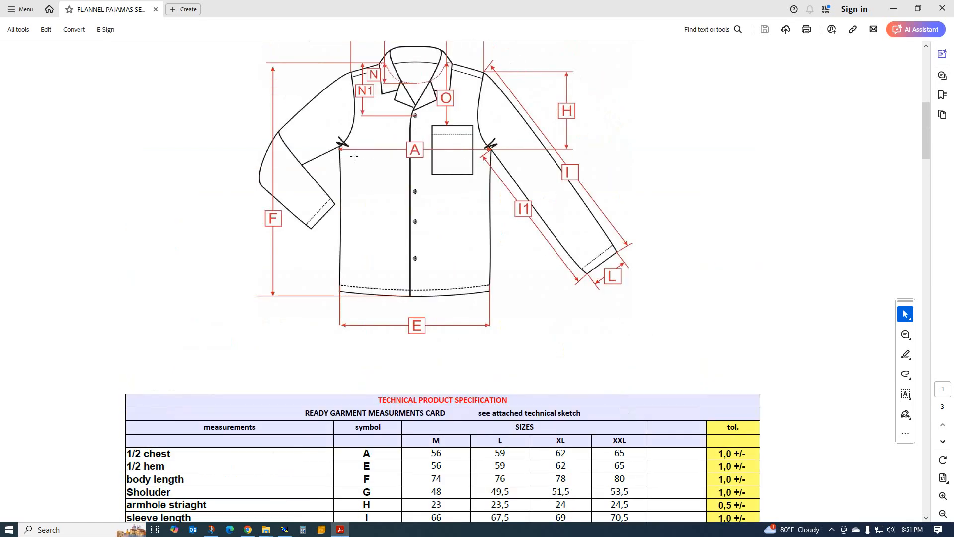
pyautogui.scroll(-4, 505, 186)
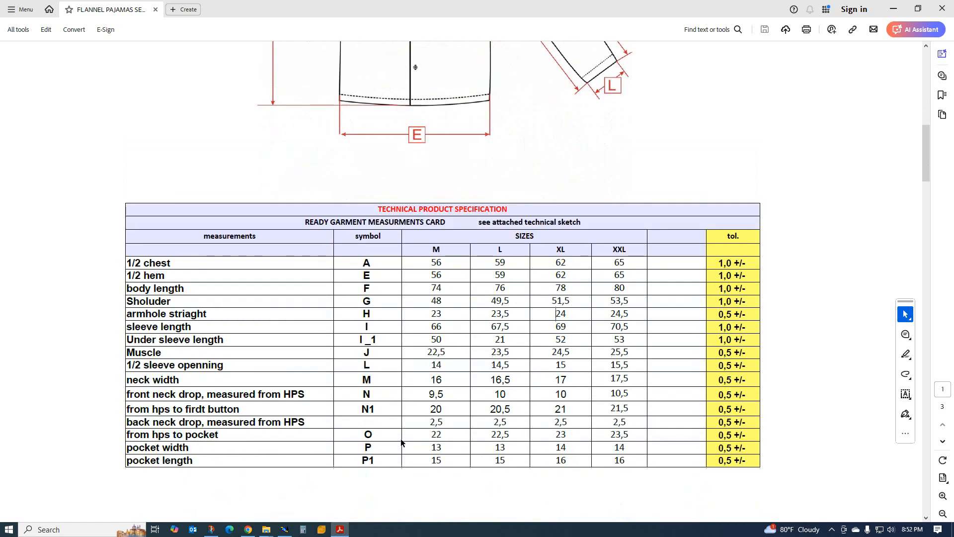
pyautogui.click(284, 530)
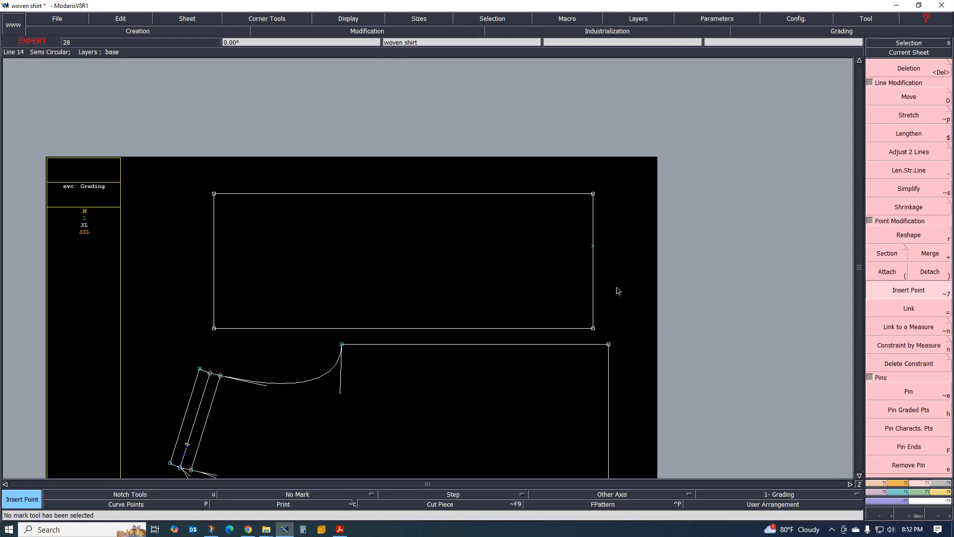
pyautogui.click(887, 483)
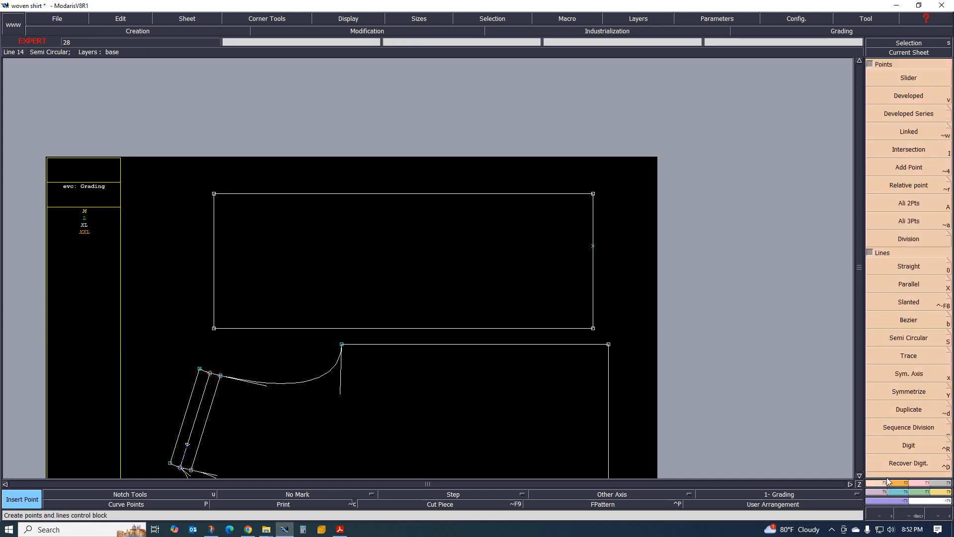
pyautogui.click(917, 269)
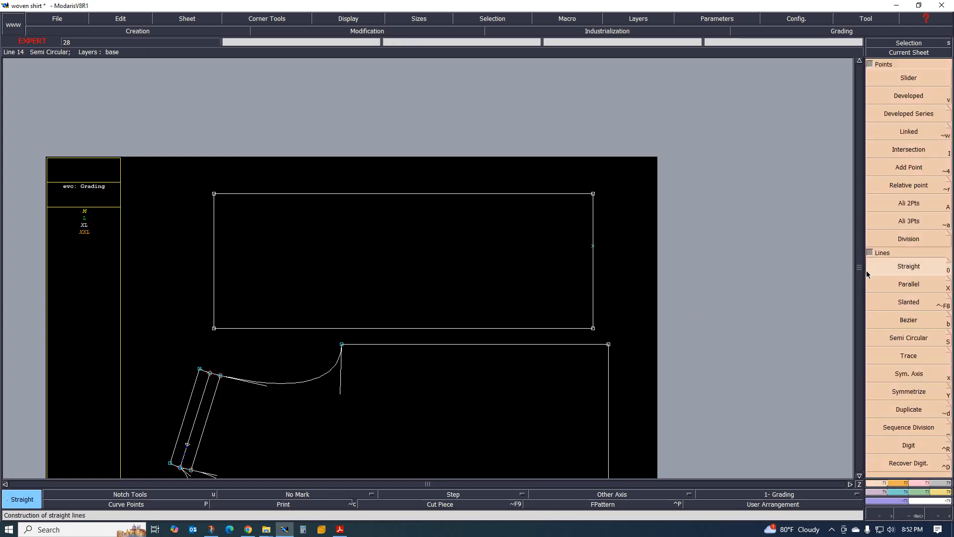
pyautogui.click(593, 245)
pyautogui.click(340, 194)
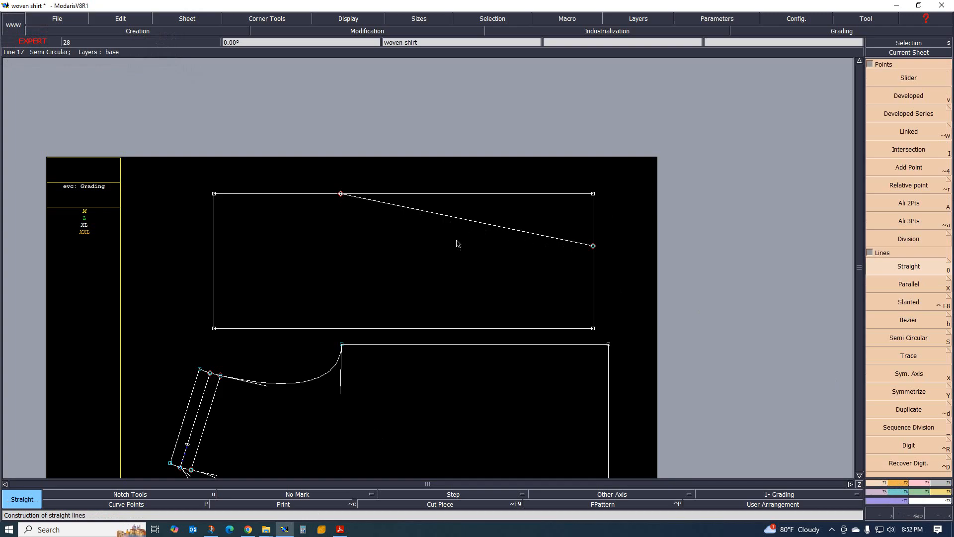
# Consult the under sleeve length in the PDF measurement card, and in Modaris add a dynamic length measure to the slanted line
pyautogui.click(340, 529)
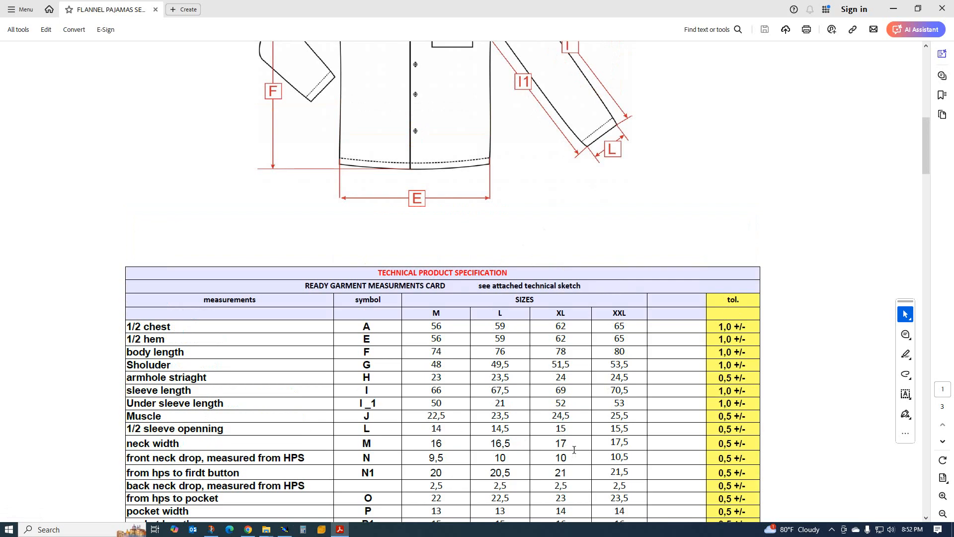
pyautogui.scroll(-2, 571, 453)
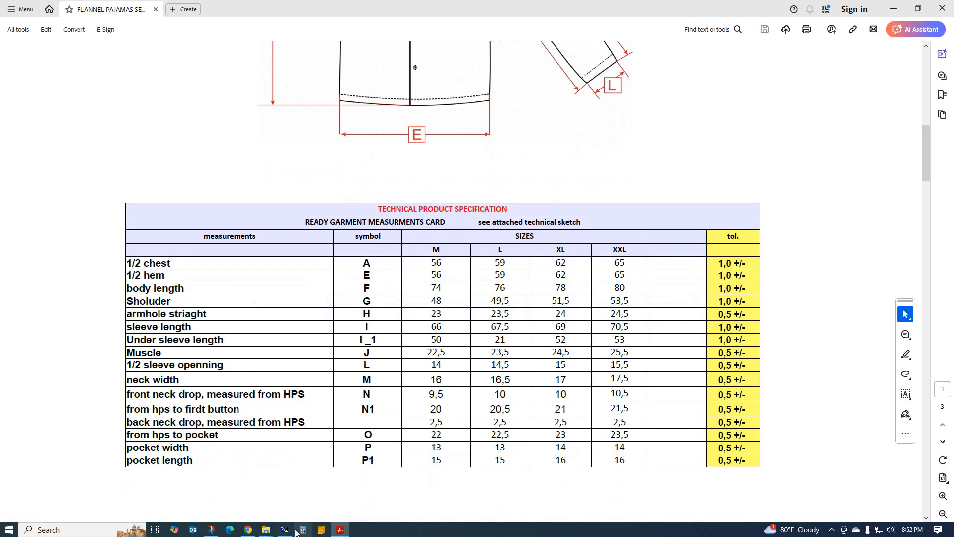
pyautogui.click(285, 529)
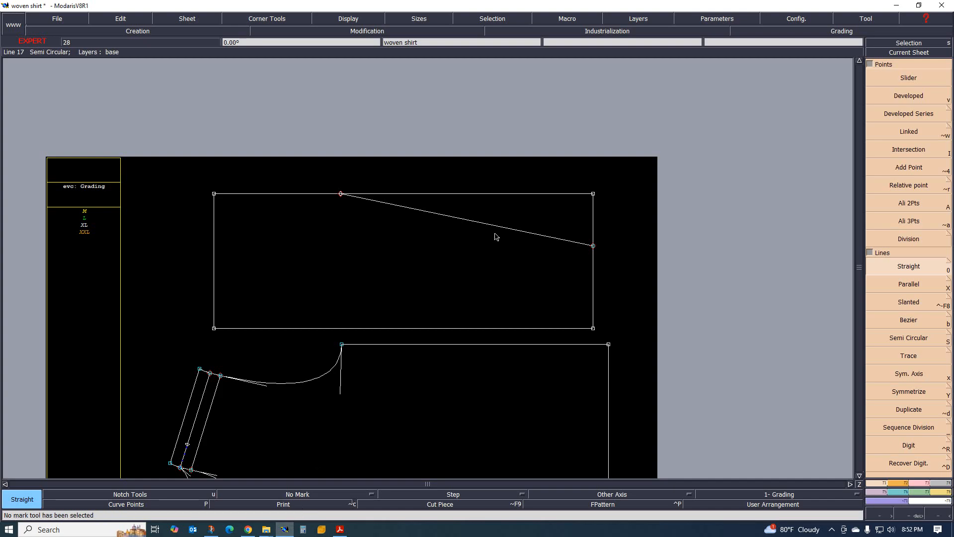
pyautogui.click(941, 493)
pyautogui.click(914, 155)
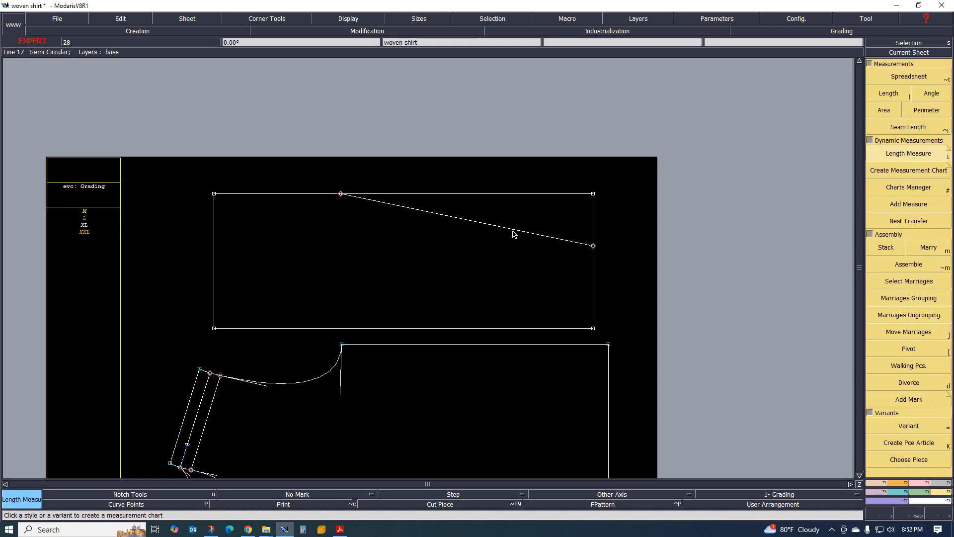
pyautogui.click(488, 226)
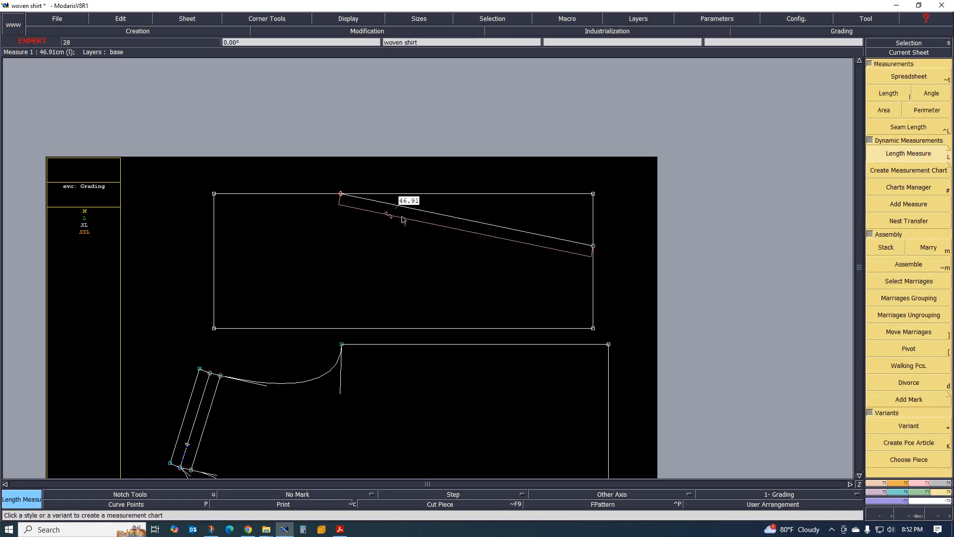
# Reshape the slanted line by sliding its upper end along the rectangle's top edge until its length is 52 cm
pyautogui.scroll(1, 403, 220)
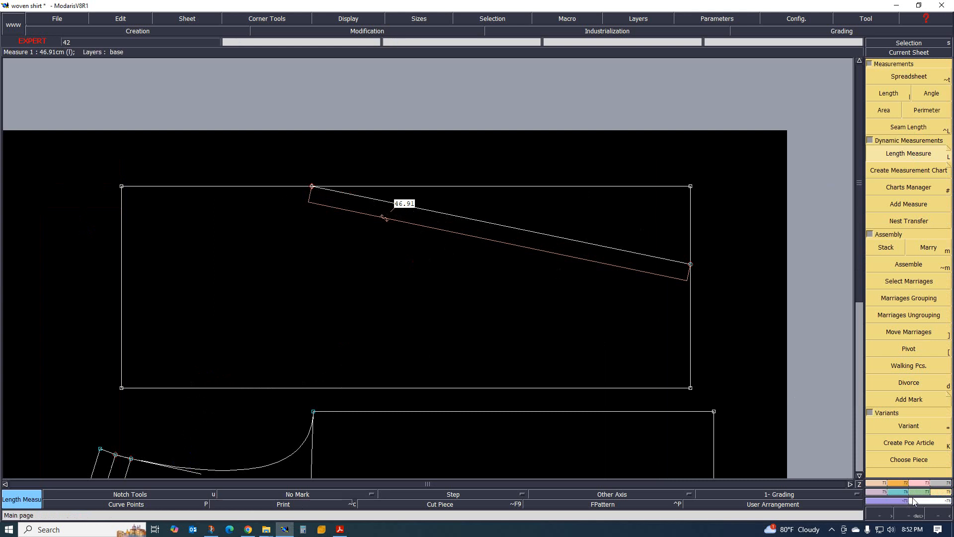
pyautogui.click(877, 482)
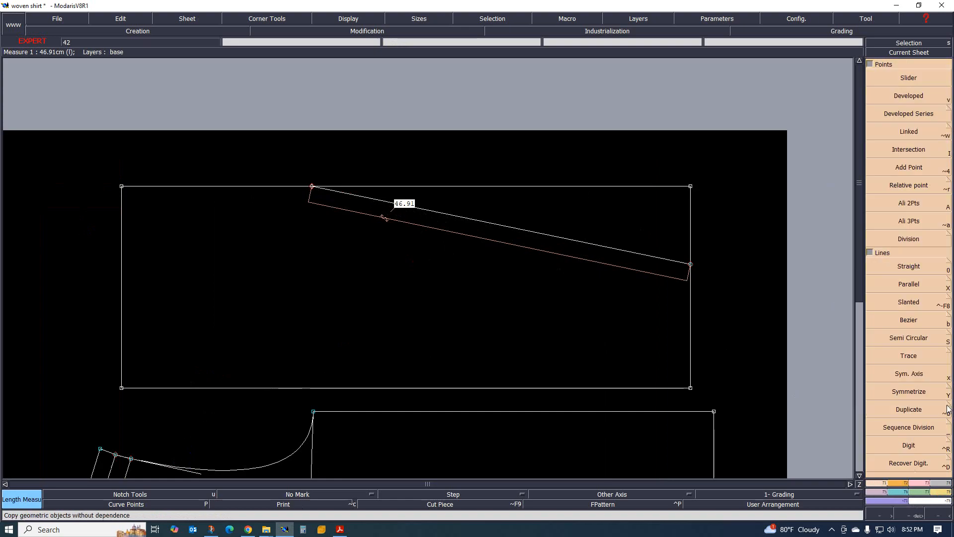
pyautogui.click(927, 485)
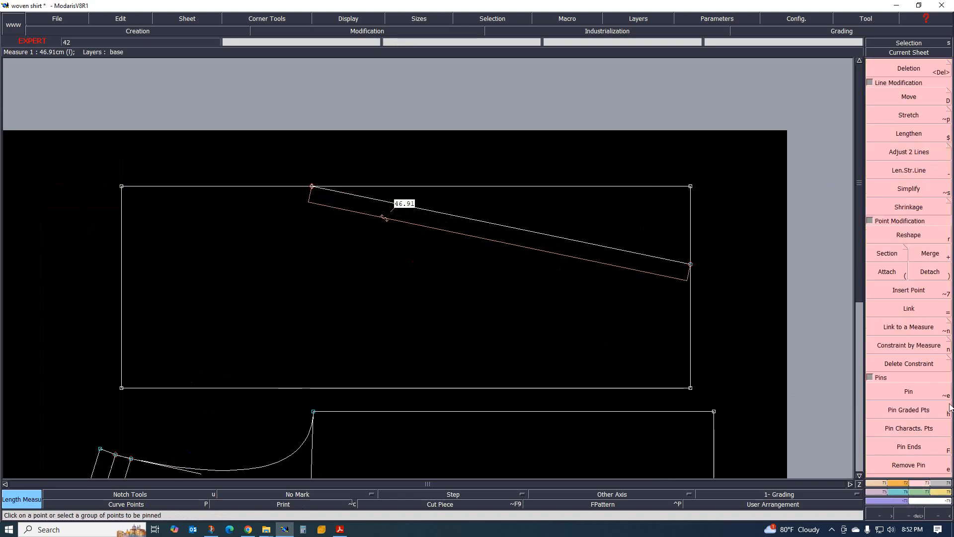
pyautogui.click(922, 234)
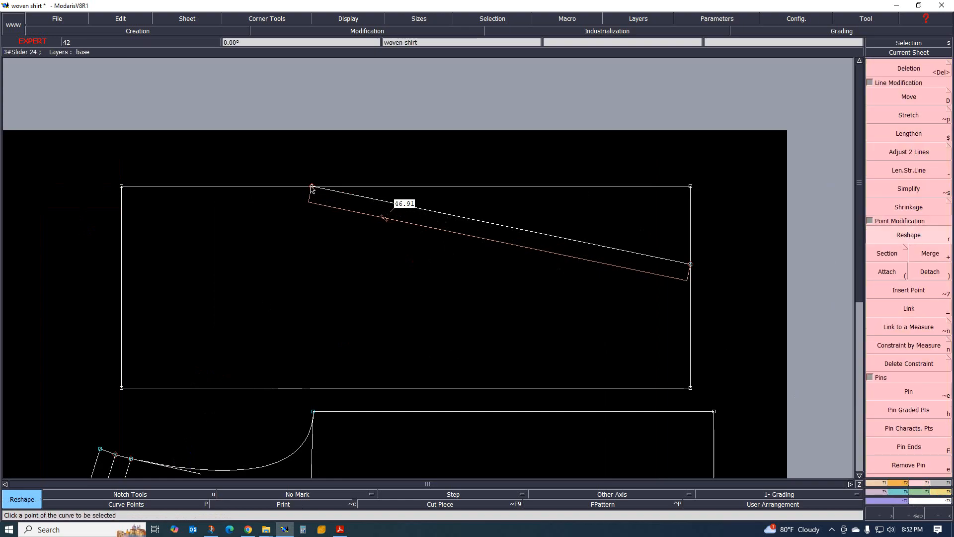
pyautogui.moveTo(311, 186); pyautogui.dragTo(269, 188)
pyautogui.scroll(1, 348, 214)
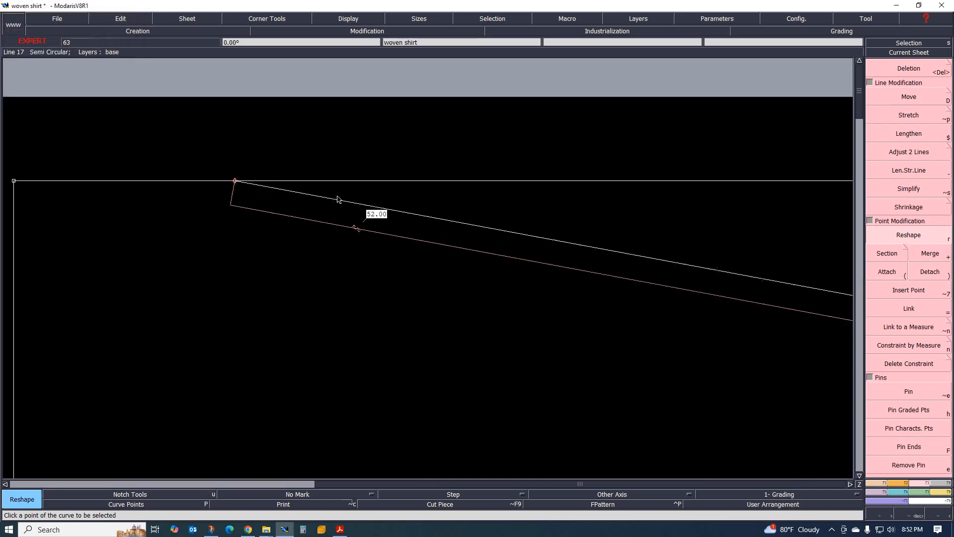
pyautogui.scroll(1, 400, 209)
pyautogui.scroll(-4, 397, 216)
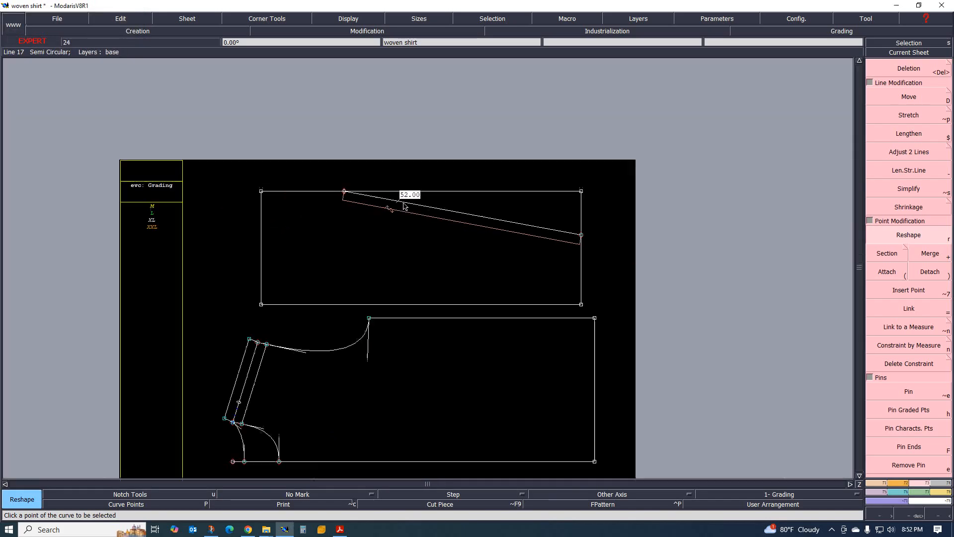
# Draw a Bezier curve from the upper rectangle's lower-left corner to the slanted line's upper end
pyautogui.click(876, 483)
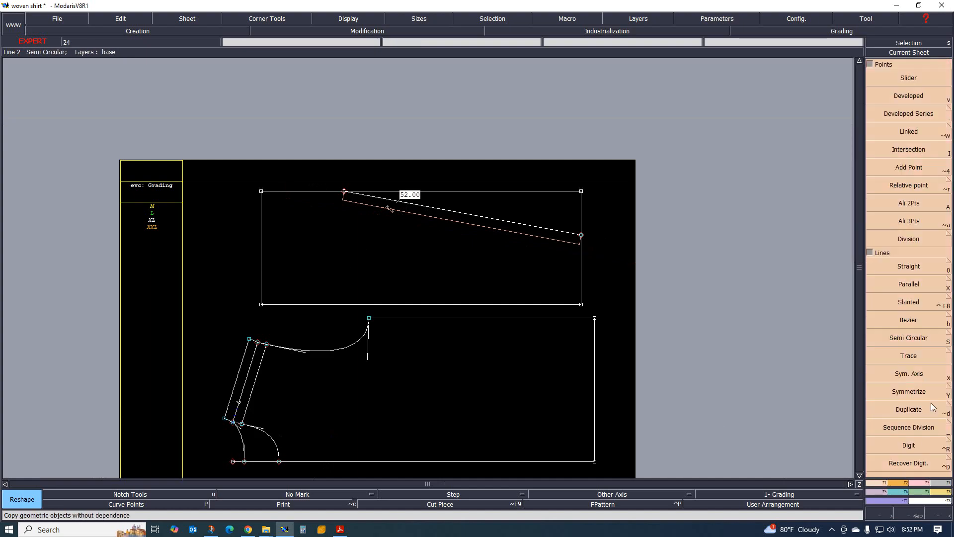
pyautogui.click(908, 320)
pyautogui.click(261, 304)
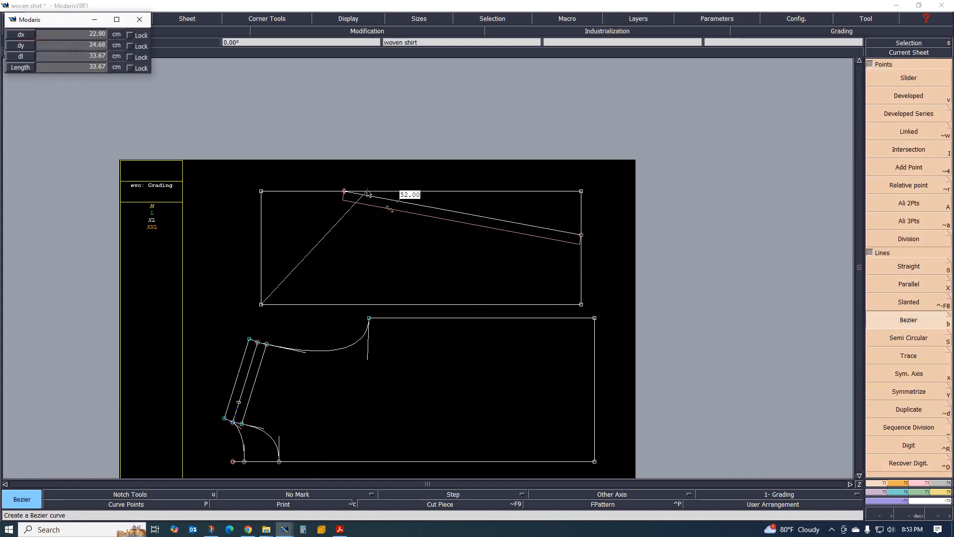
pyautogui.click(344, 192)
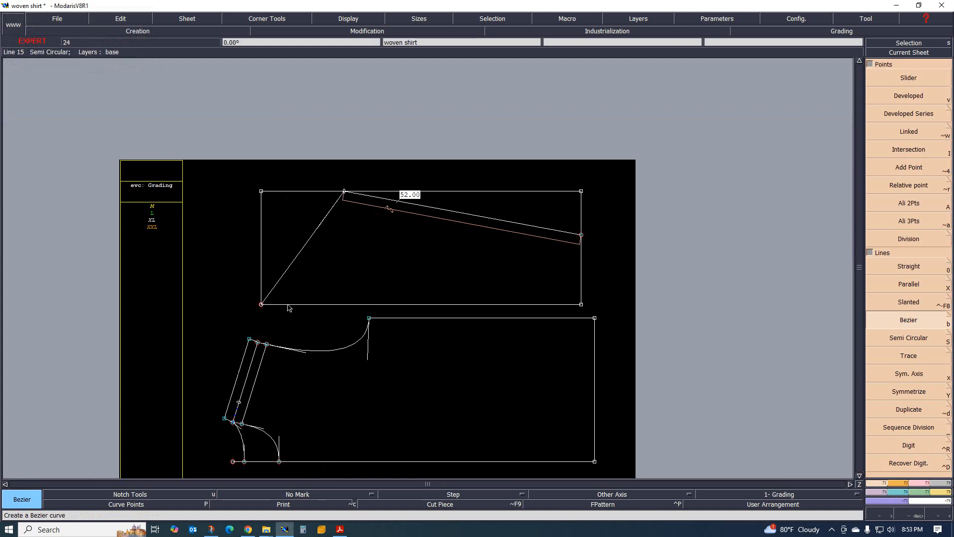
# Reshape the Bezier line into an S-shaped sleeve cap curve using the tangents at both ends
pyautogui.scroll(1, 277, 250)
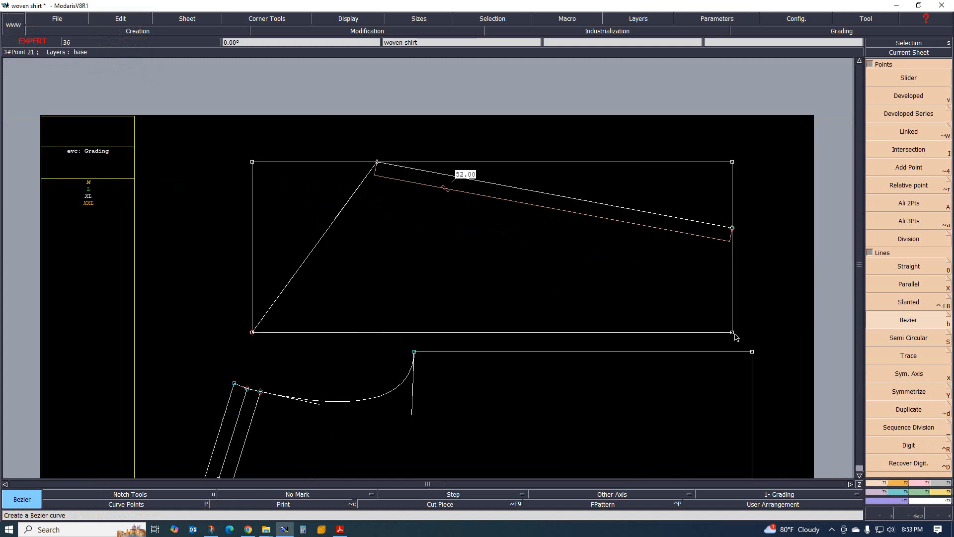
pyautogui.click(923, 489)
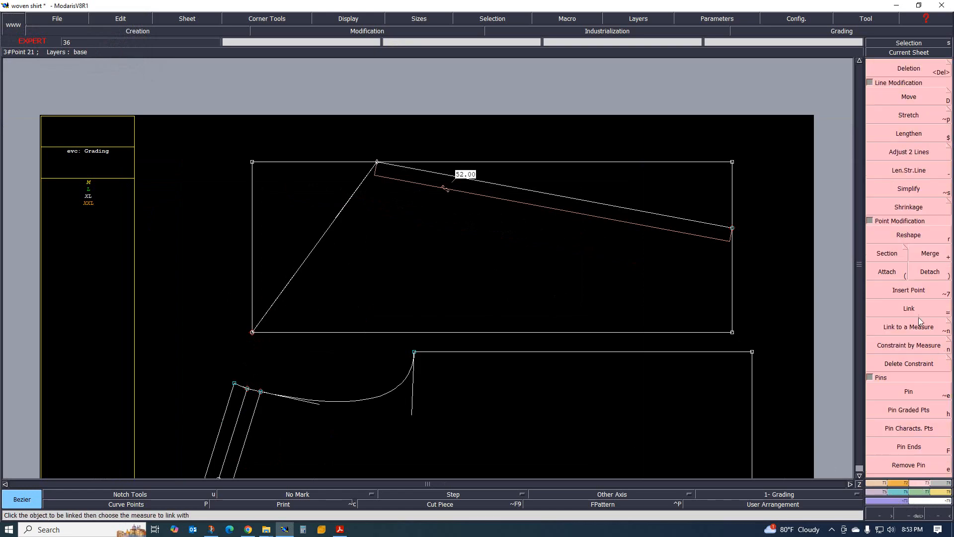
pyautogui.click(908, 235)
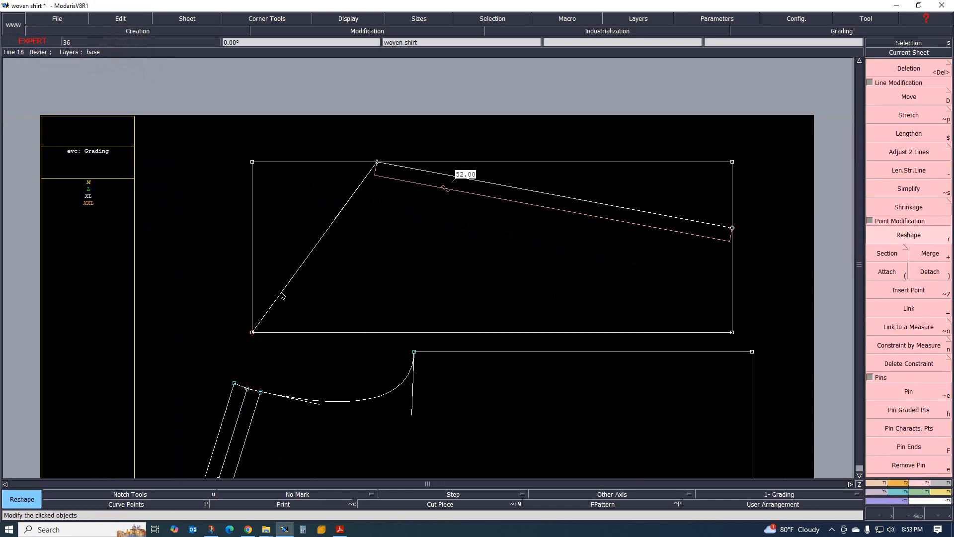
pyautogui.moveTo(258, 266); pyautogui.dragTo(371, 221)
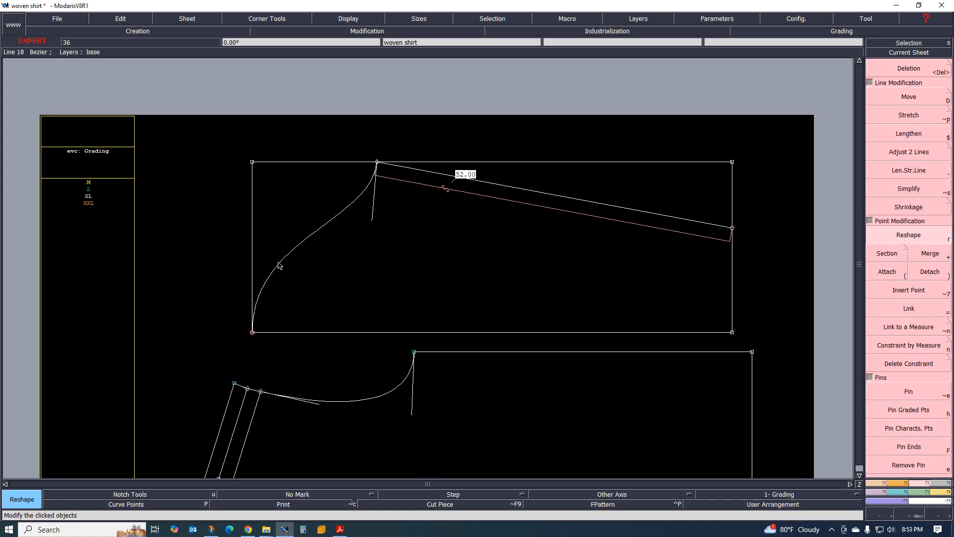
pyautogui.scroll(-2, 374, 223)
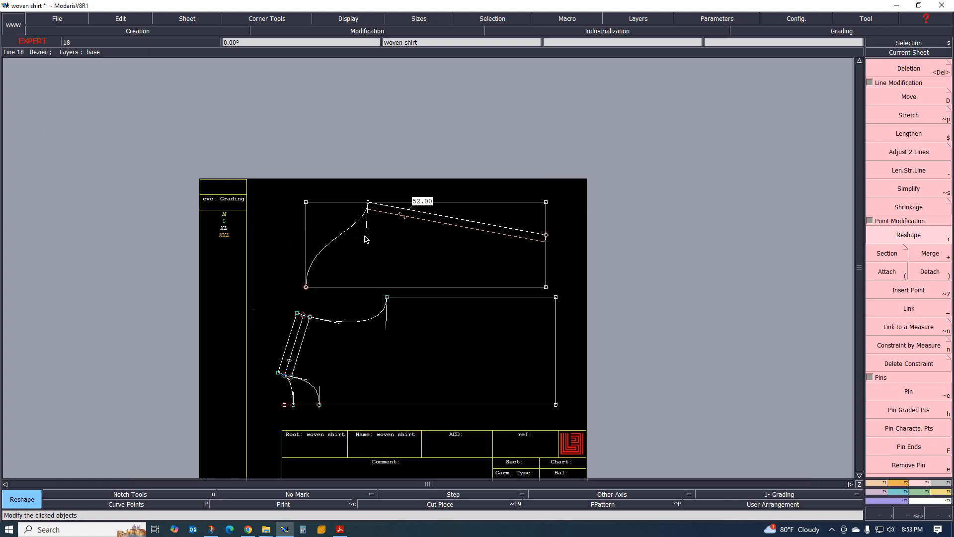
pyautogui.scroll(1, 366, 269)
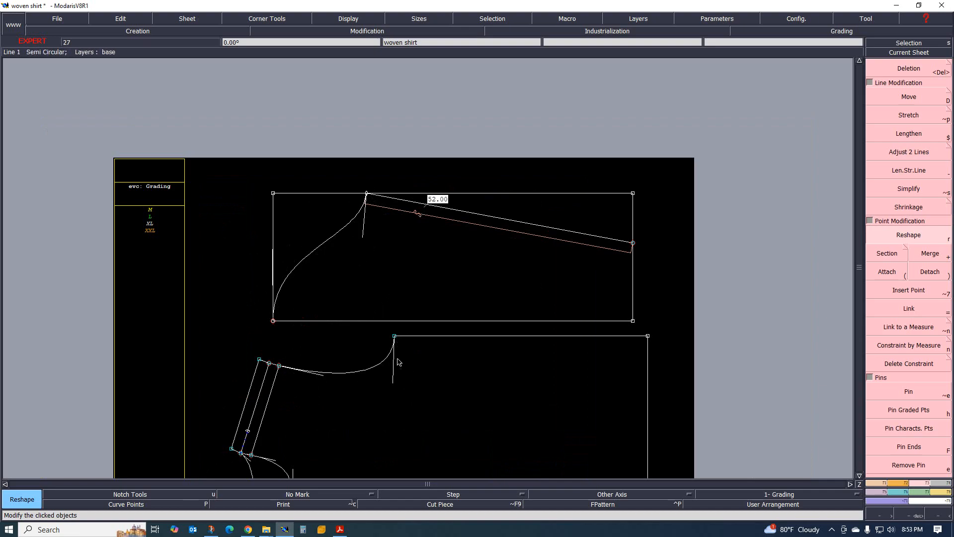
# Add dynamic length measures to the body's armhole curve and to the sleeve cap curve
pyautogui.click(937, 484)
pyautogui.click(901, 154)
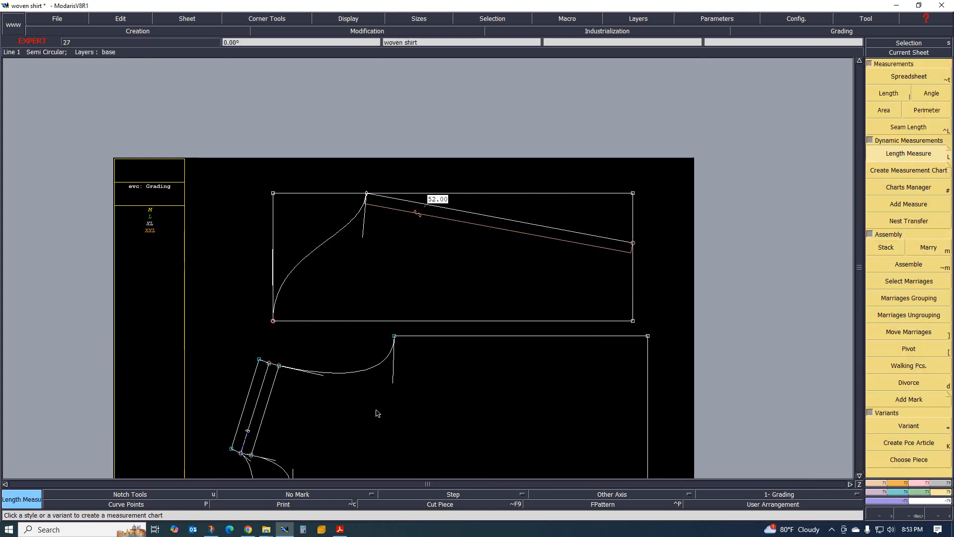
pyautogui.click(353, 372)
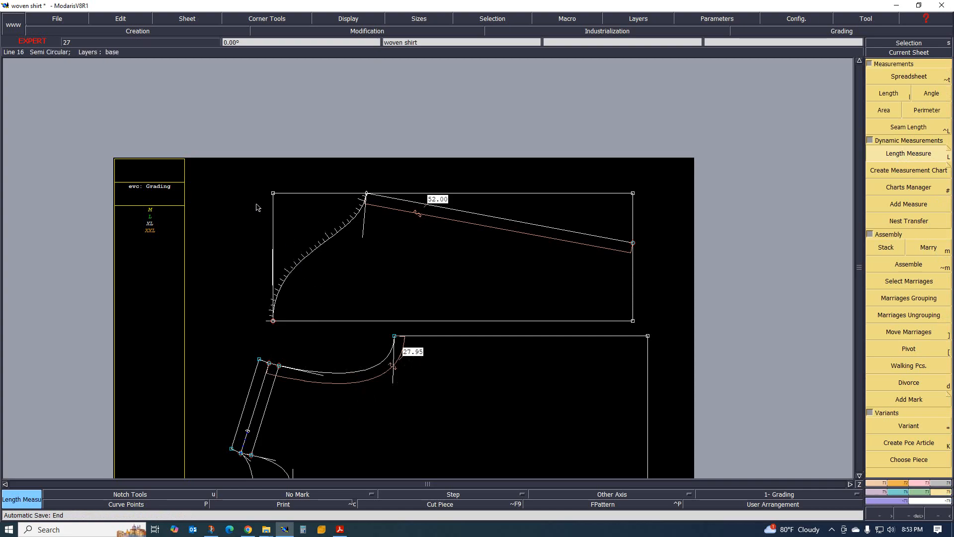
pyautogui.click(315, 252)
pyautogui.scroll(2, 348, 226)
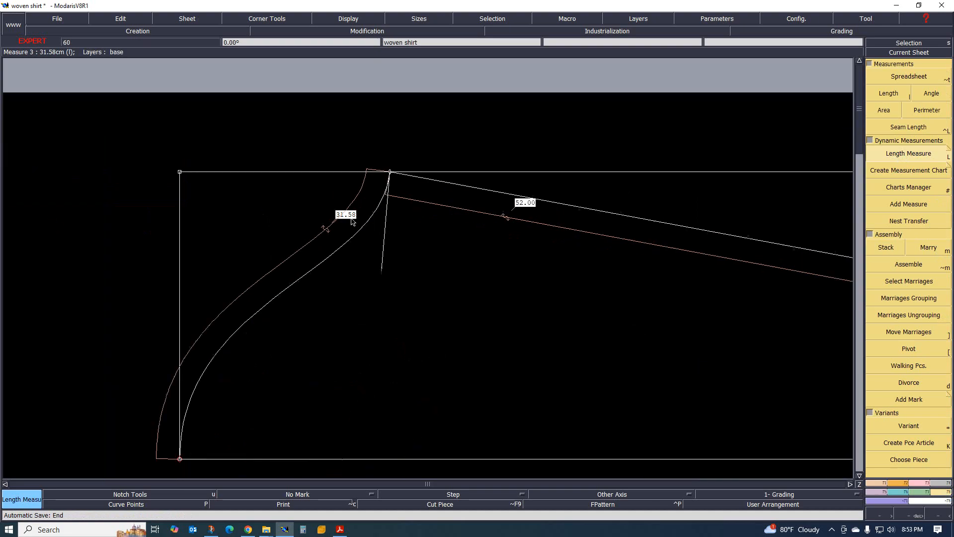
# Compare the length measure of the sleeve cap curve with that of the body's armhole curve
pyautogui.scroll(-2, 336, 211)
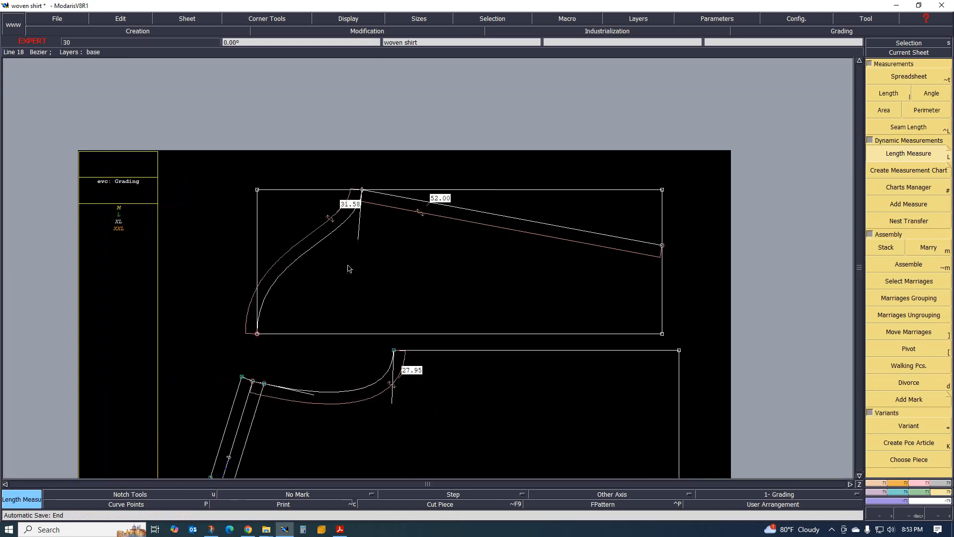
pyautogui.scroll(1, 411, 388)
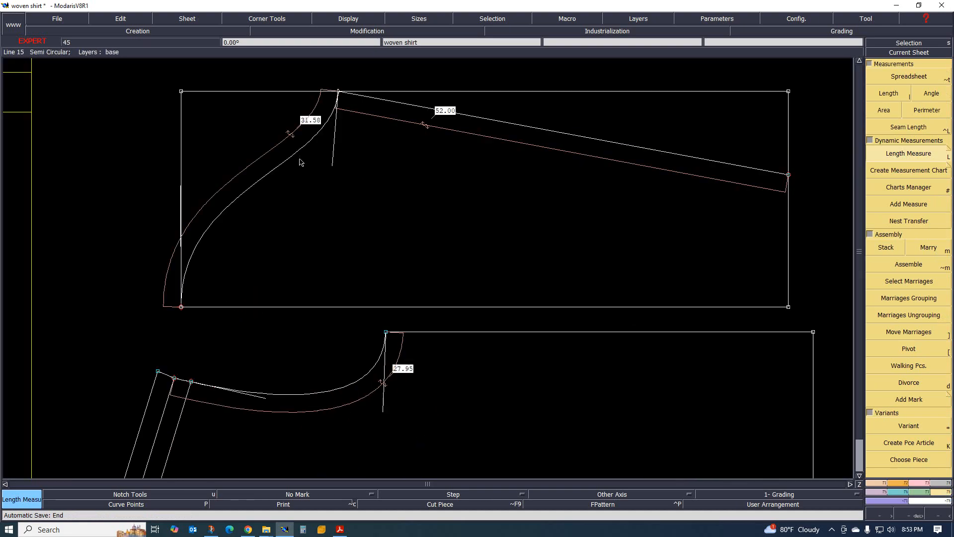
pyautogui.scroll(-2, 320, 164)
pyautogui.scroll(3, 324, 159)
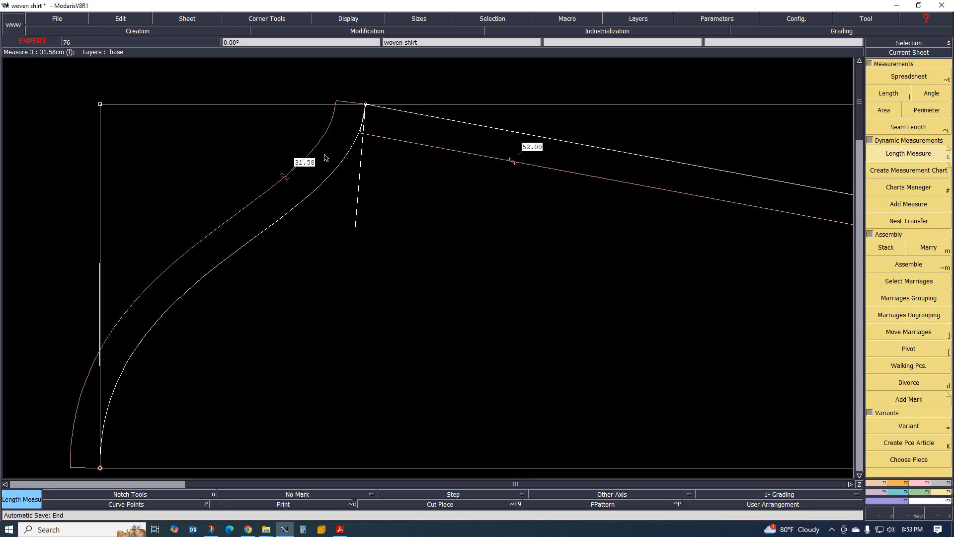
pyautogui.scroll(-1, 324, 158)
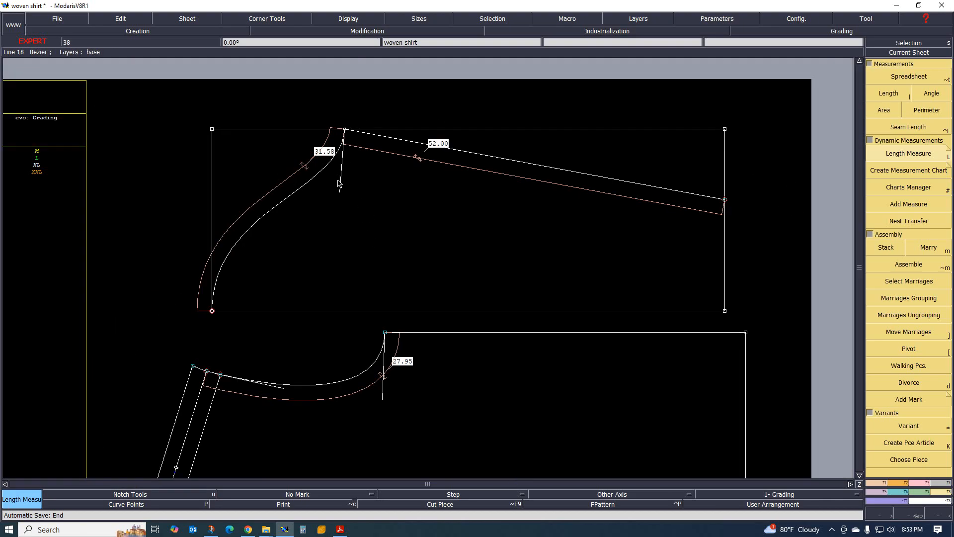
pyautogui.scroll(1, 291, 121)
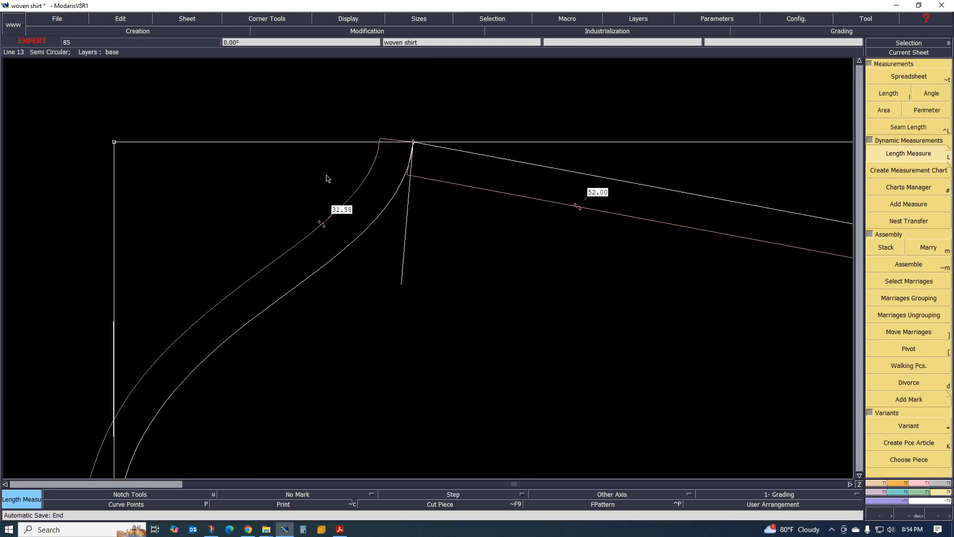
pyautogui.scroll(-1, 378, 204)
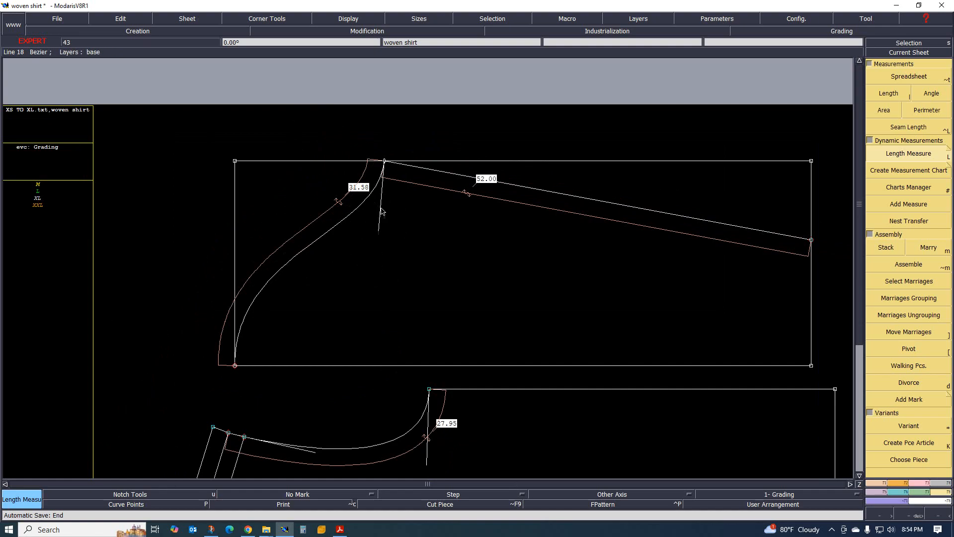
pyautogui.scroll(1, 334, 195)
pyautogui.scroll(-2, 343, 229)
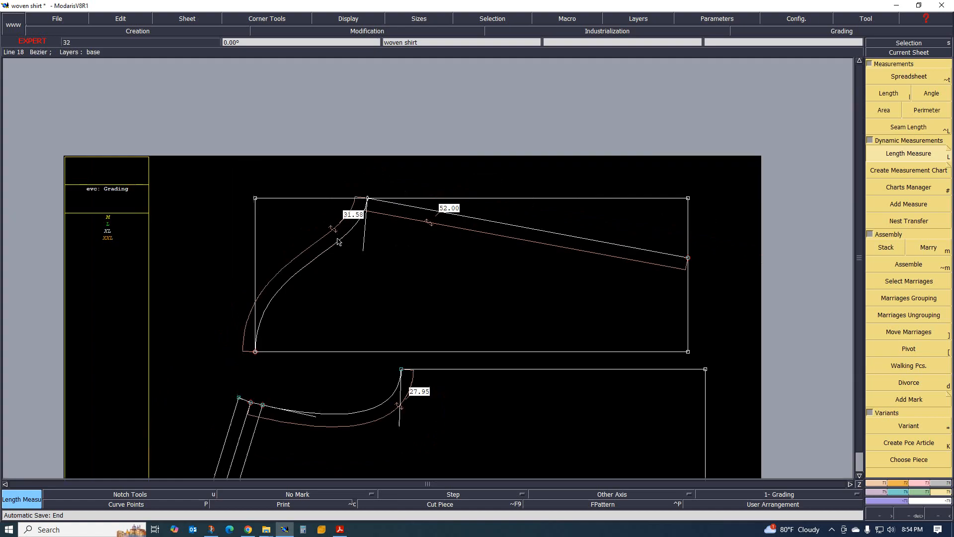
pyautogui.scroll(1, 332, 244)
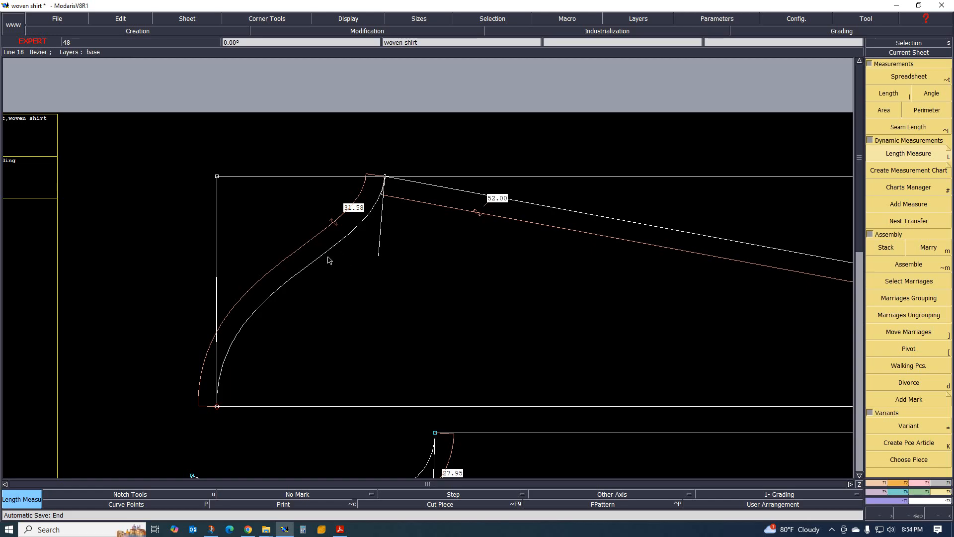
pyautogui.scroll(-1, 311, 265)
pyautogui.scroll(2, 299, 382)
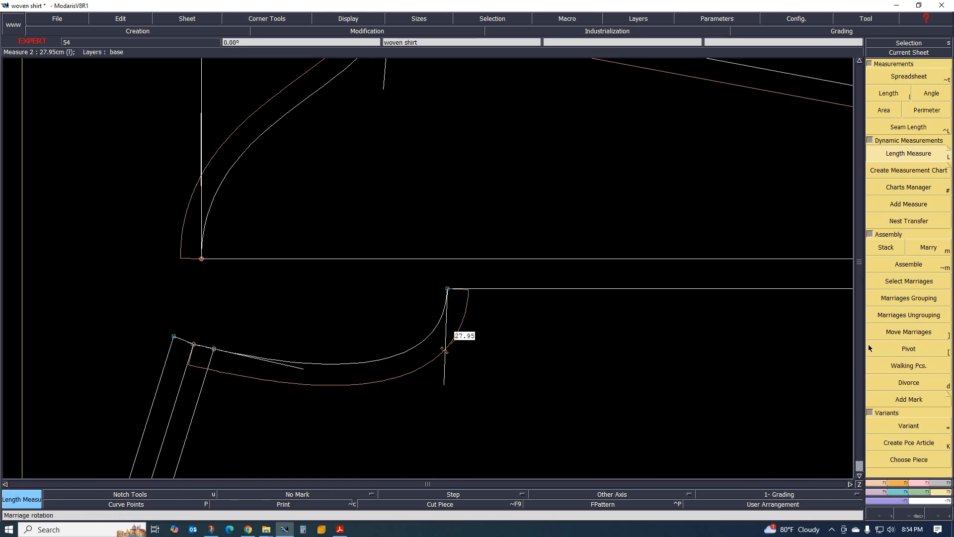
# Reshape the body's armhole curve with the tangents at both ends, deepening it to a length of about 29 cm
pyautogui.click(919, 483)
pyautogui.click(919, 243)
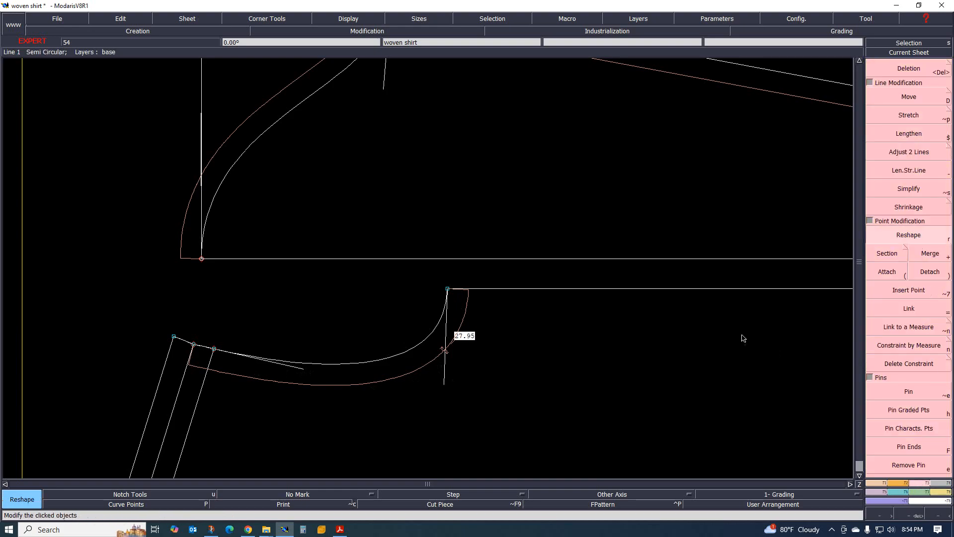
pyautogui.click(445, 389)
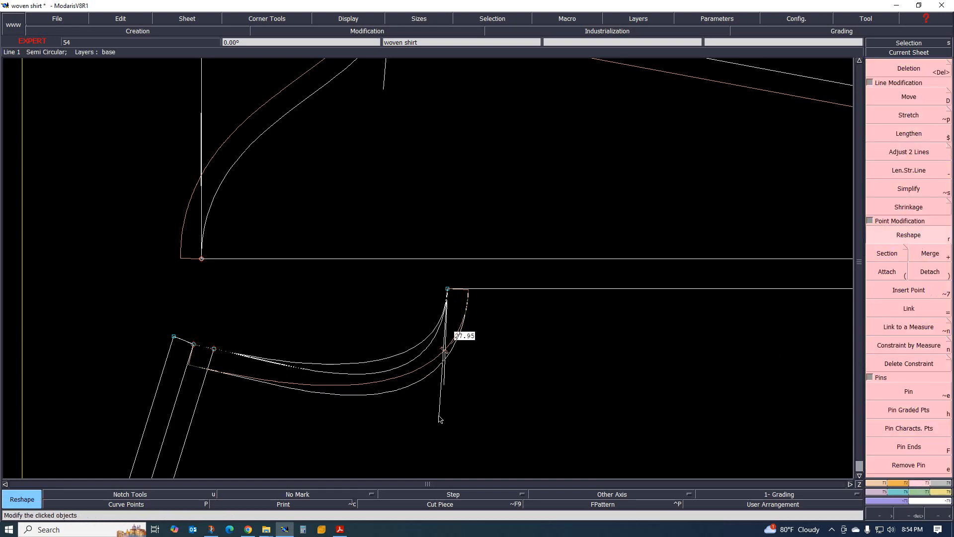
pyautogui.click(440, 415)
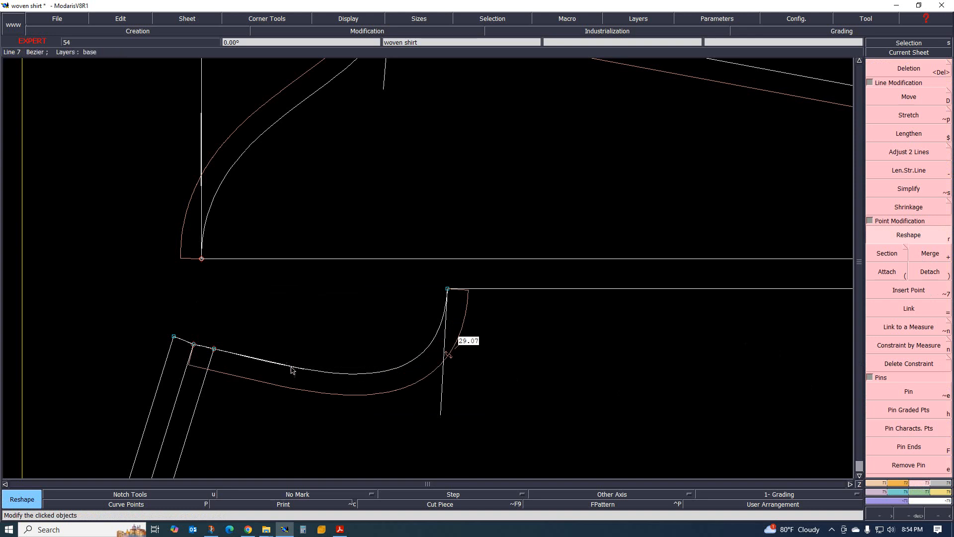
pyautogui.click(291, 367)
pyautogui.click(289, 370)
pyautogui.scroll(-1, 281, 373)
pyautogui.scroll(2, 287, 383)
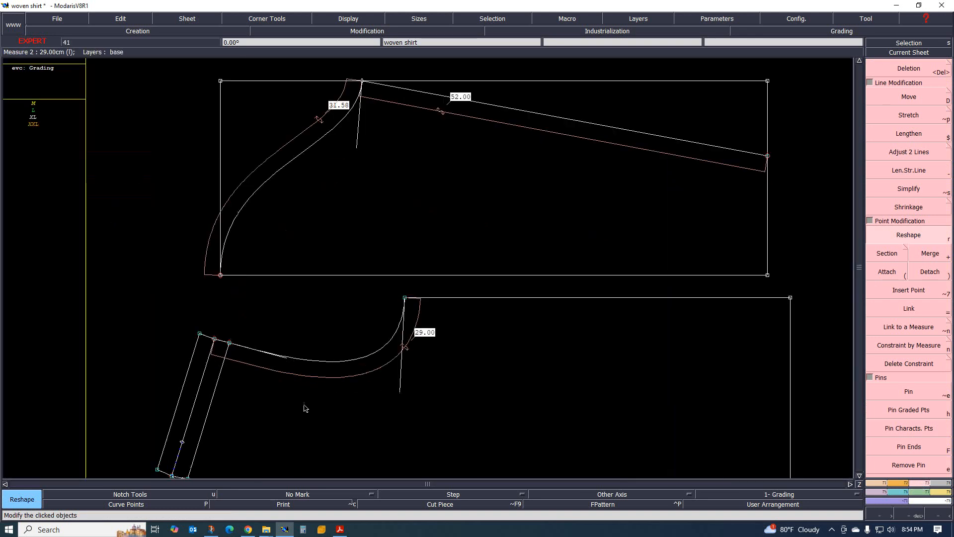
pyautogui.scroll(-2, 464, 324)
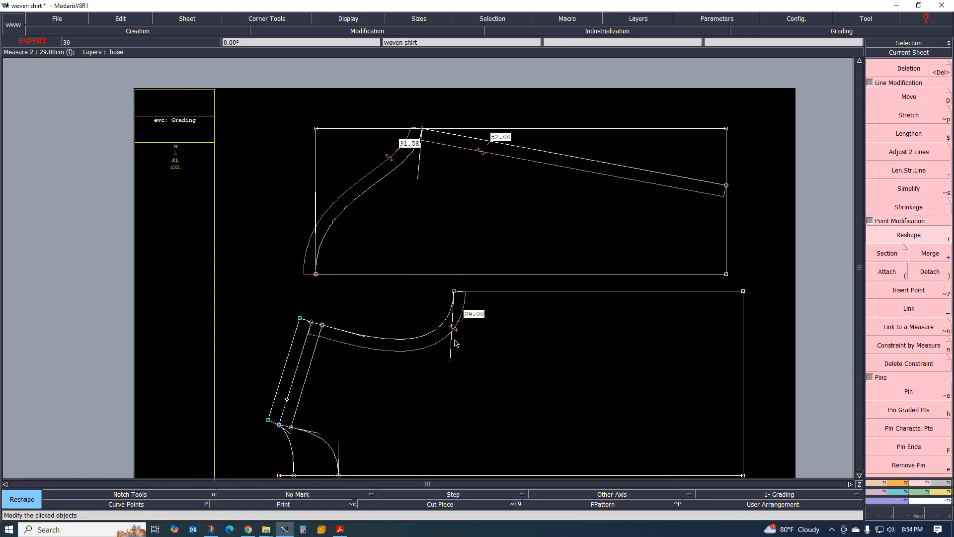
# Reshape the point where the innermost shoulder line meets the armhole curve, shifting it slightly downward to smooth the join
pyautogui.scroll(3, 290, 319)
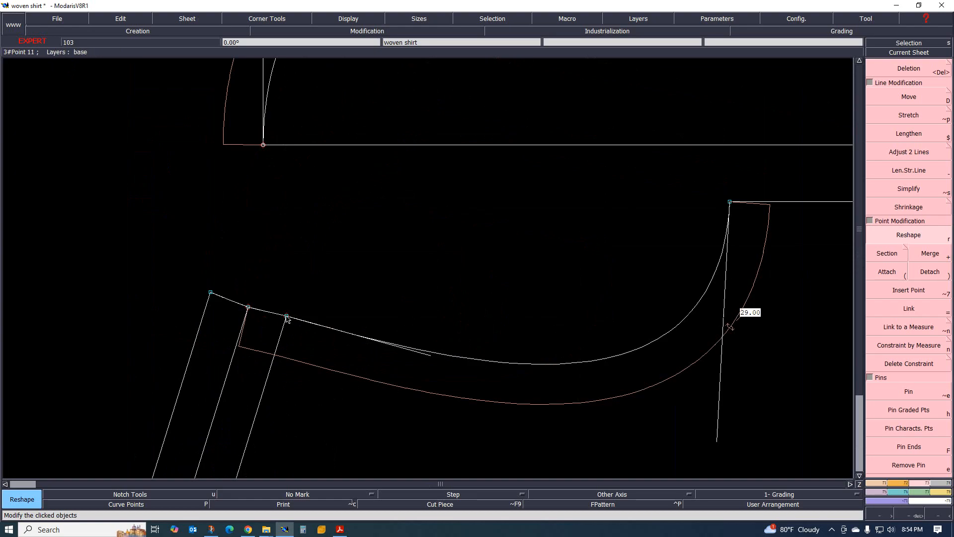
pyautogui.click(287, 318)
pyautogui.click(286, 321)
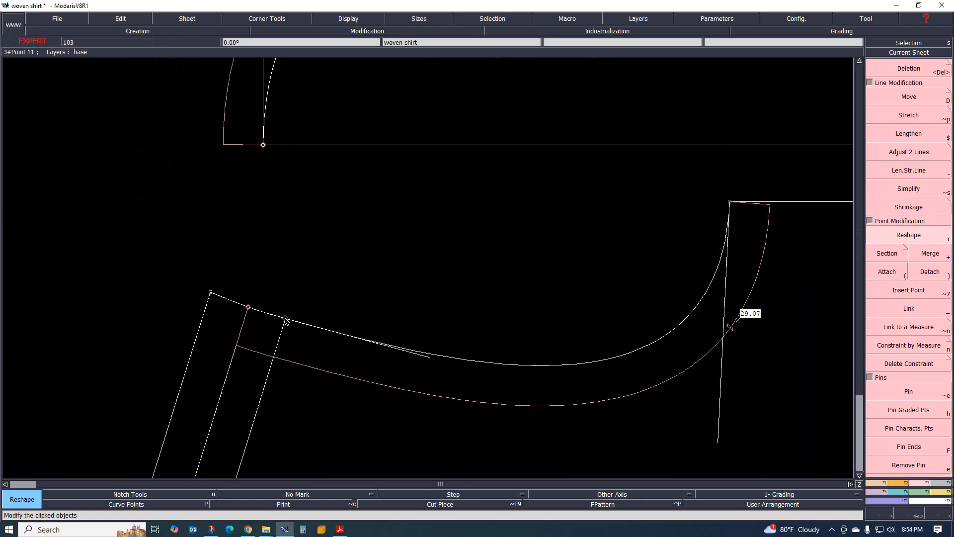
pyautogui.click(286, 320)
pyautogui.click(286, 321)
pyautogui.scroll(-2, 310, 332)
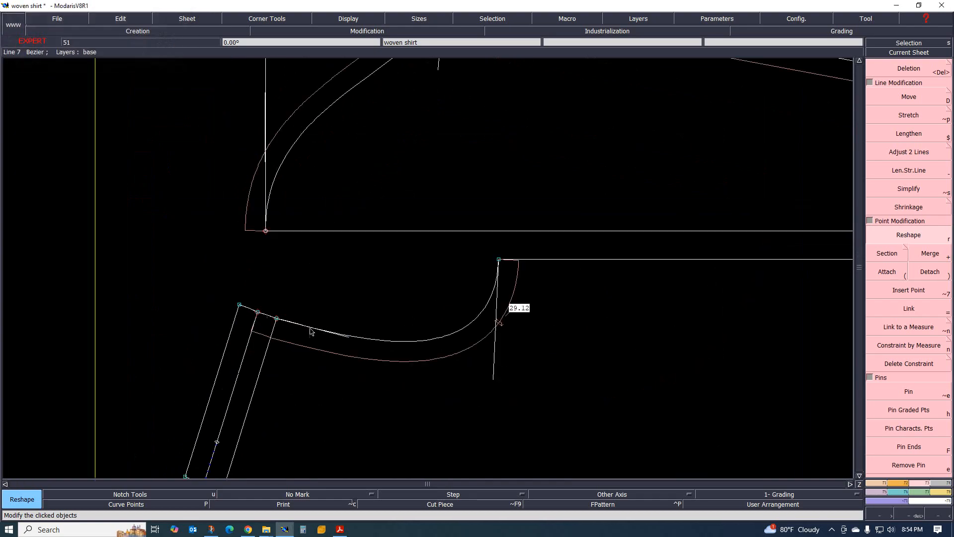
# Fine-tune the armhole curve with its underarm and shoulder tangents to a length of about 28.98 cm
pyautogui.scroll(1, 499, 369)
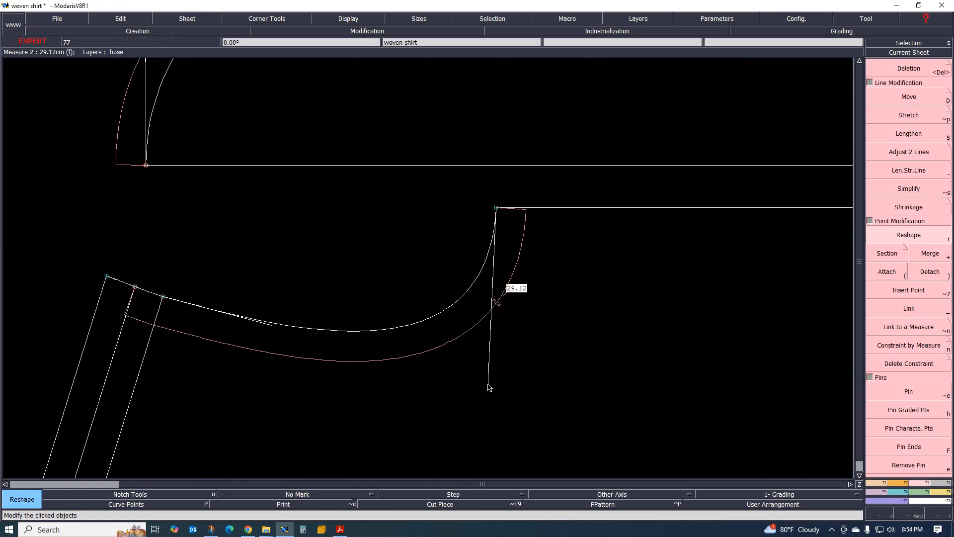
pyautogui.click(490, 387)
pyautogui.click(472, 380)
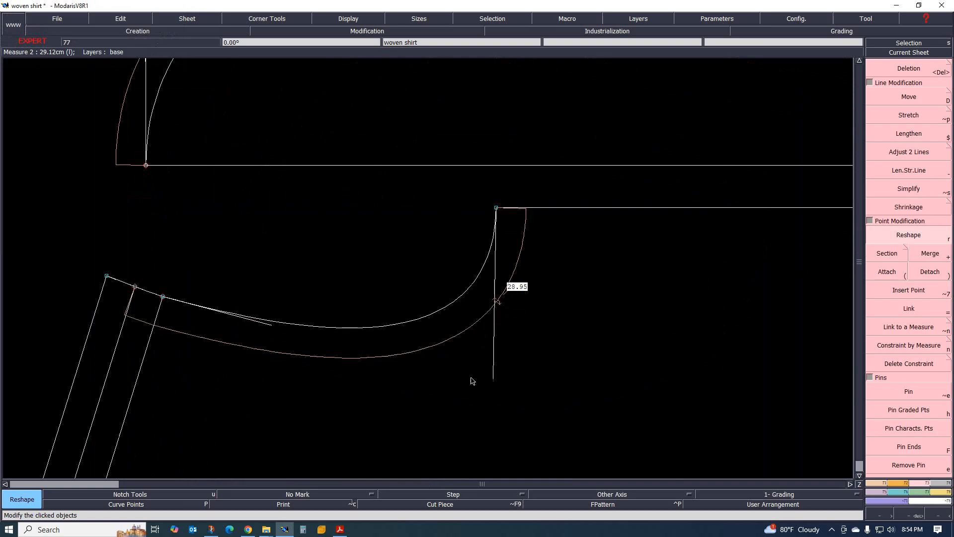
pyautogui.click(269, 328)
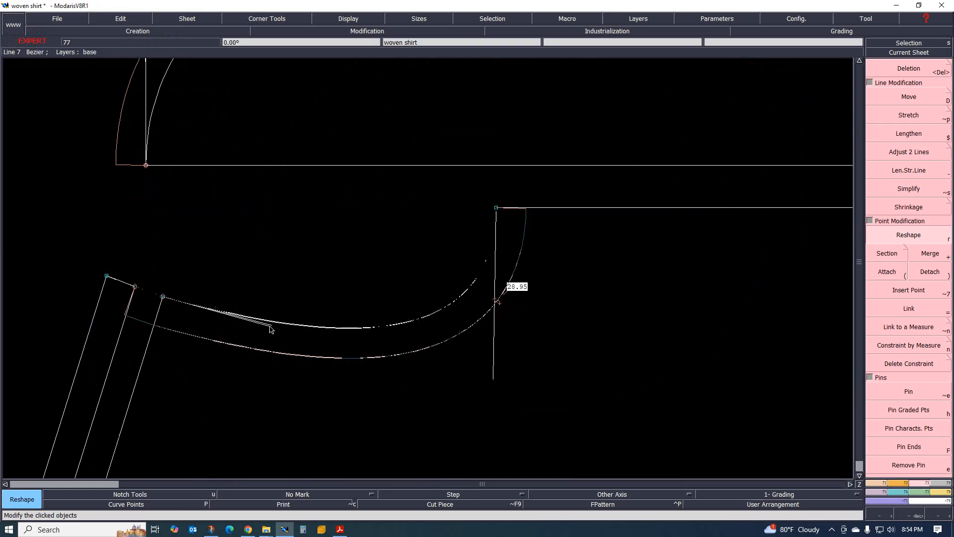
pyautogui.click(269, 329)
pyautogui.scroll(-2, 328, 343)
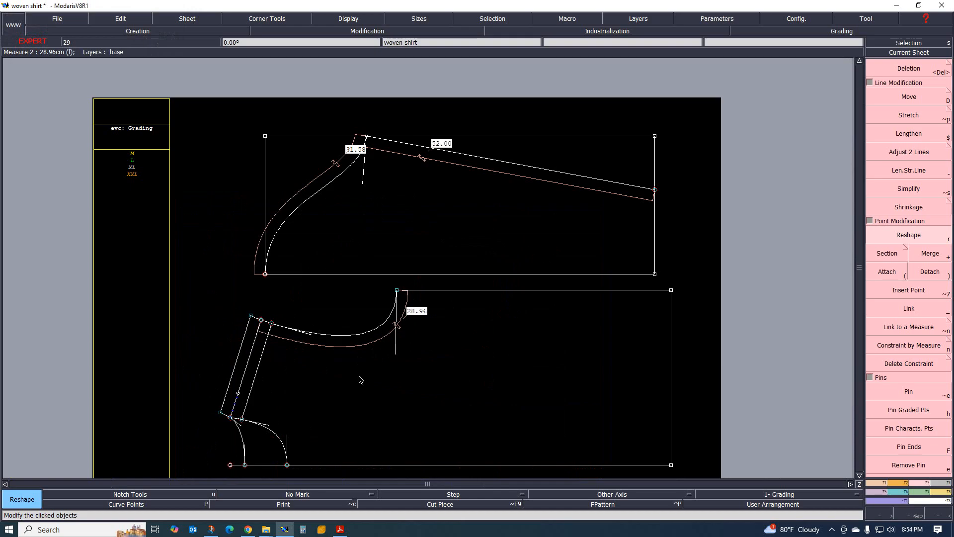
pyautogui.scroll(1, 339, 145)
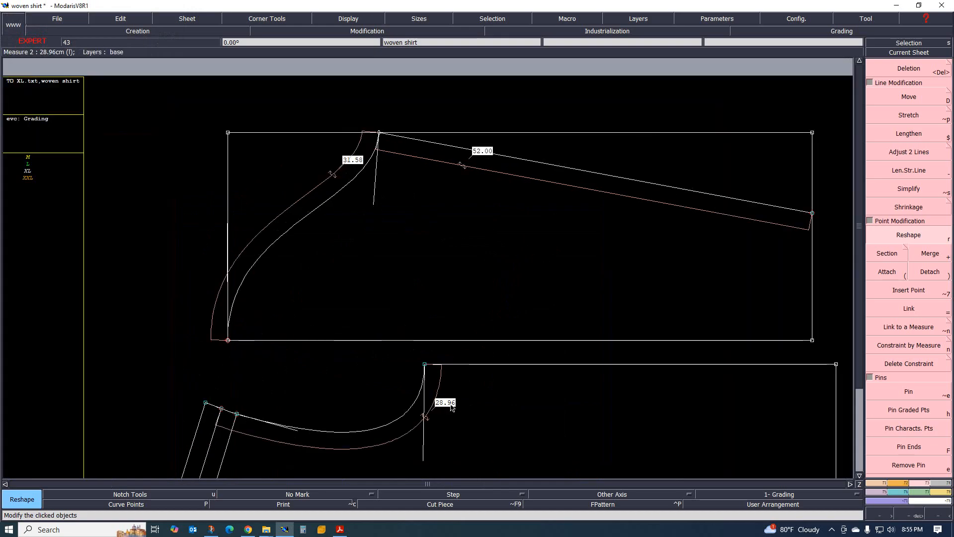
pyautogui.scroll(1, 424, 447)
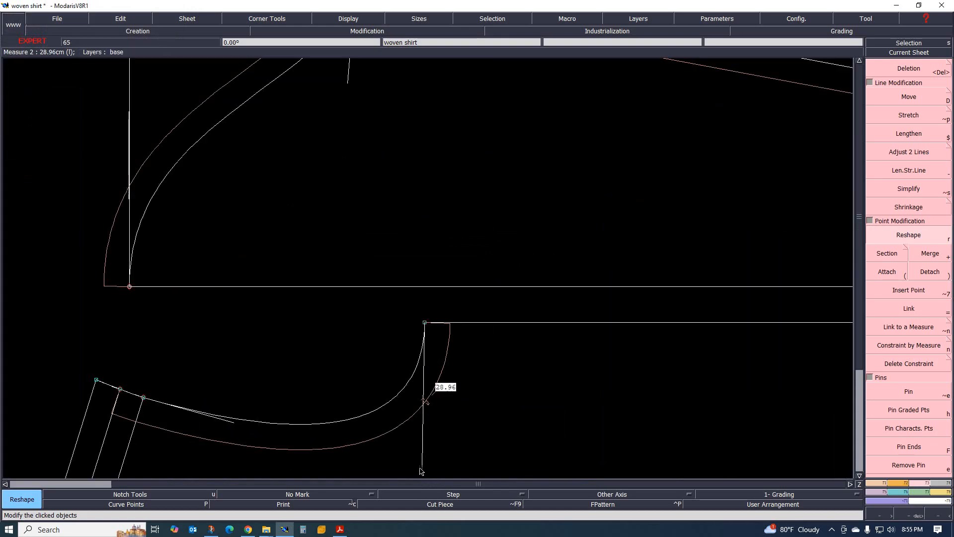
pyautogui.click(423, 468)
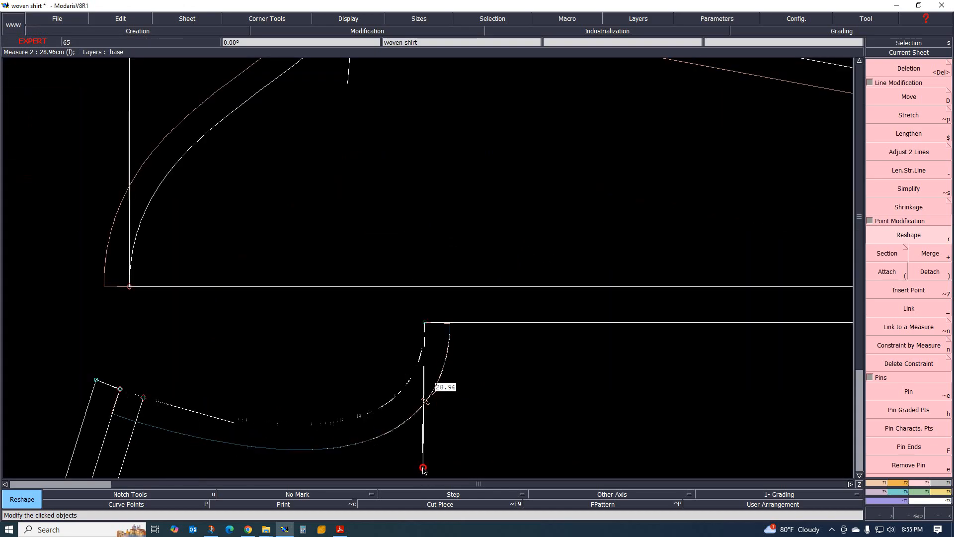
pyautogui.click(422, 469)
pyautogui.scroll(-1, 426, 427)
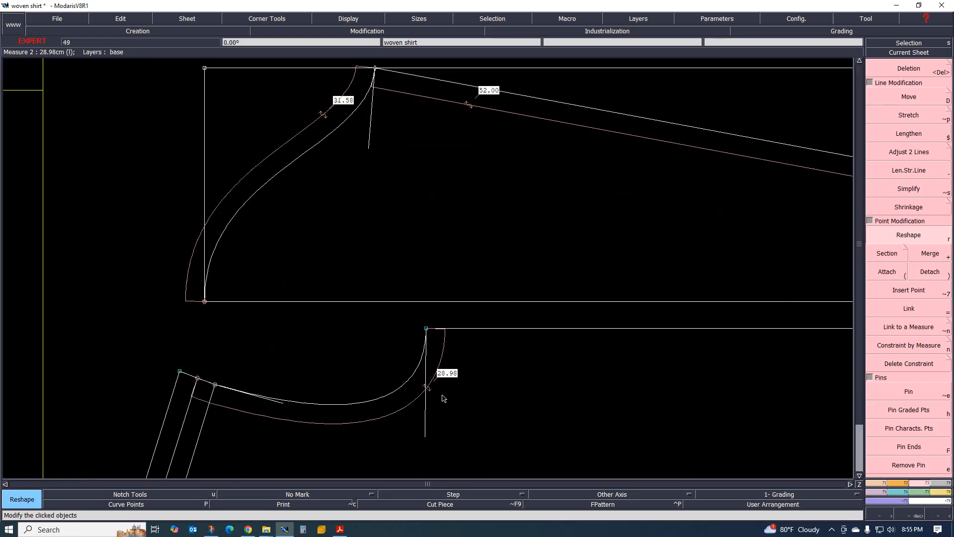
# Examine the sleeve cap and armhole length measures, consult the PDF measurement card in Acrobat, and return to Modaris
pyautogui.scroll(-1, 438, 393)
pyautogui.scroll(1, 395, 339)
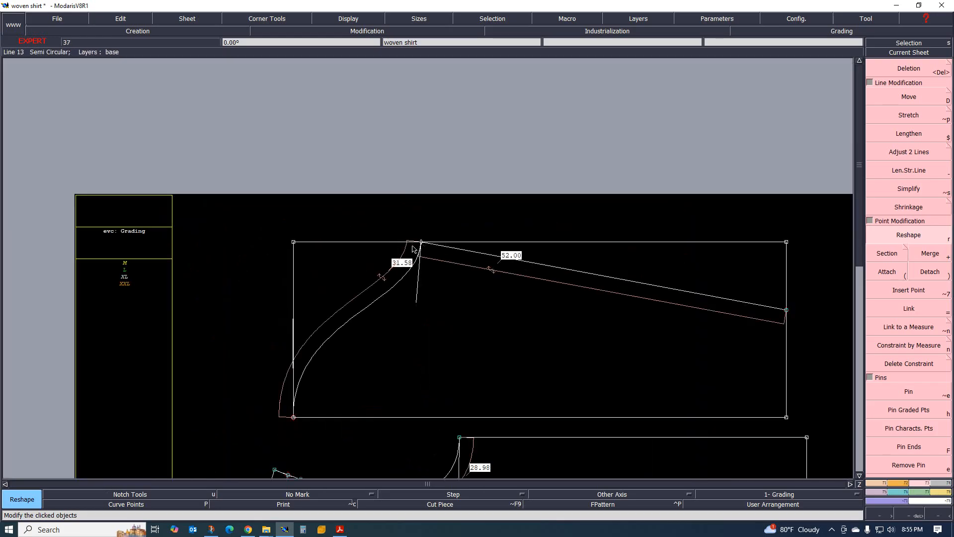
pyautogui.scroll(1, 405, 287)
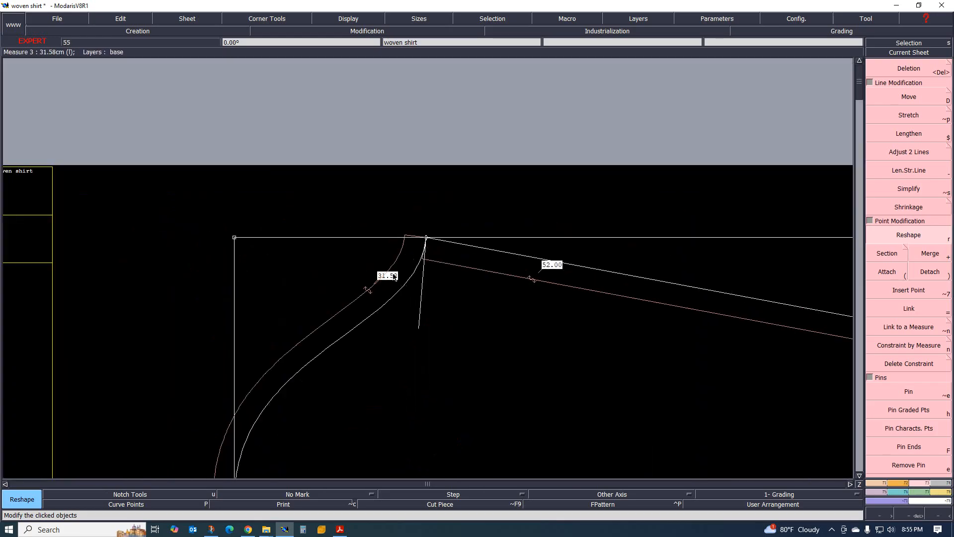
pyautogui.scroll(-1, 420, 263)
pyautogui.scroll(1, 419, 256)
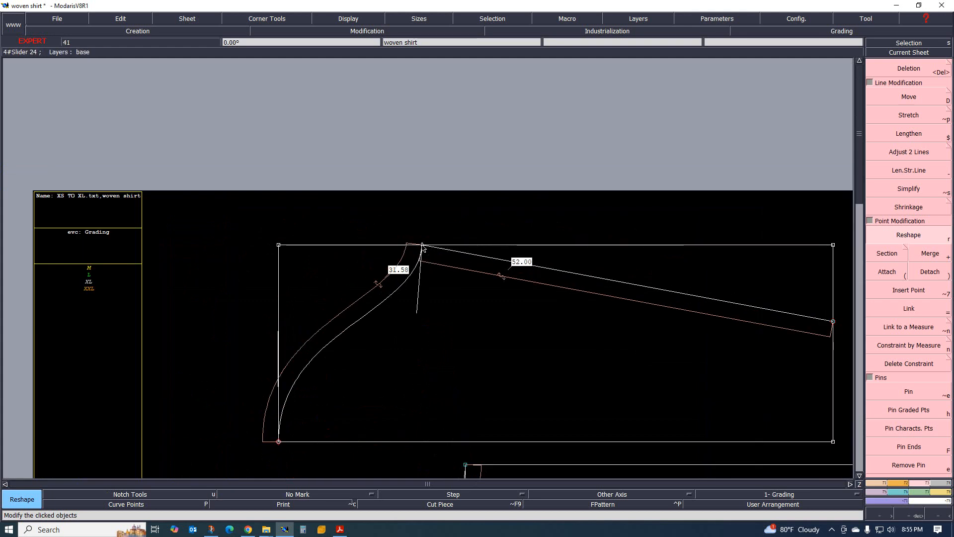
pyautogui.scroll(-1, 421, 278)
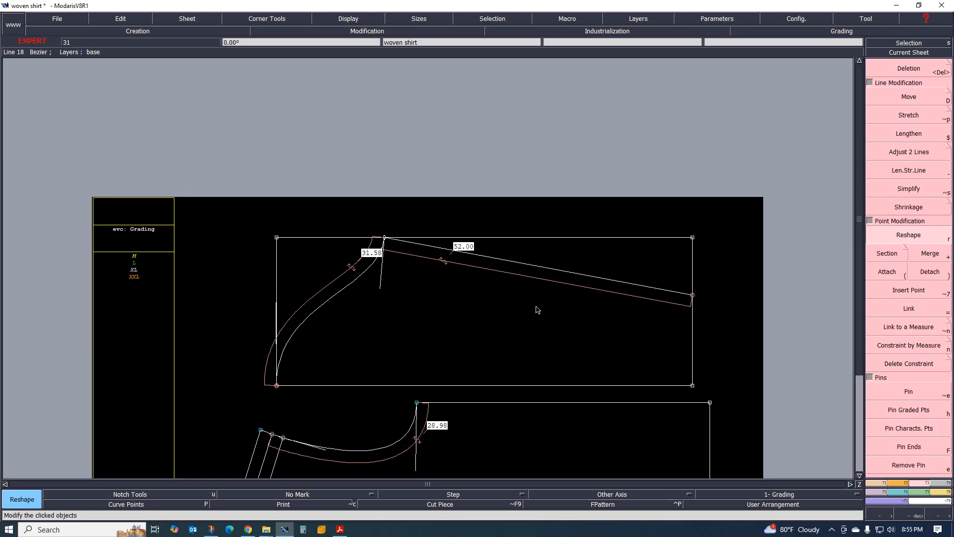
pyautogui.scroll(-3, 398, 268)
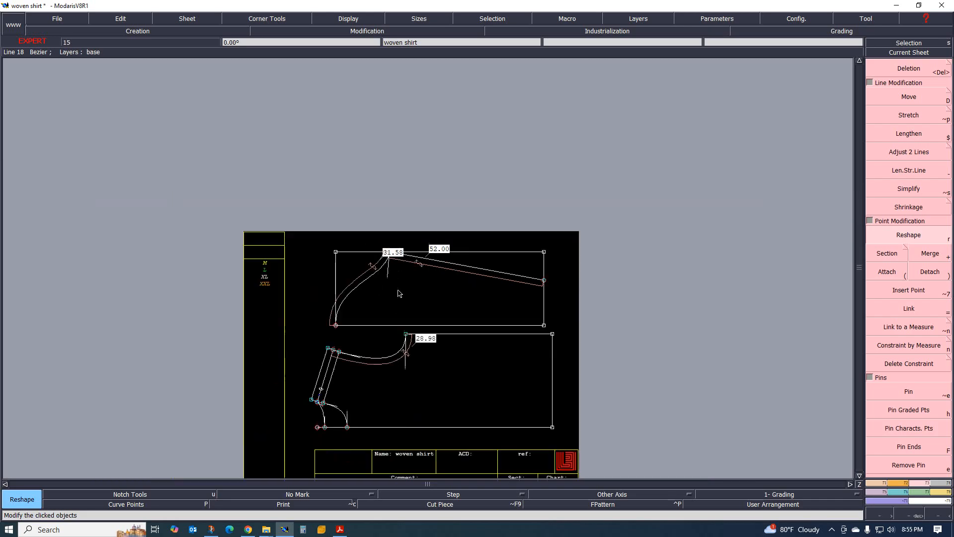
pyautogui.click(341, 530)
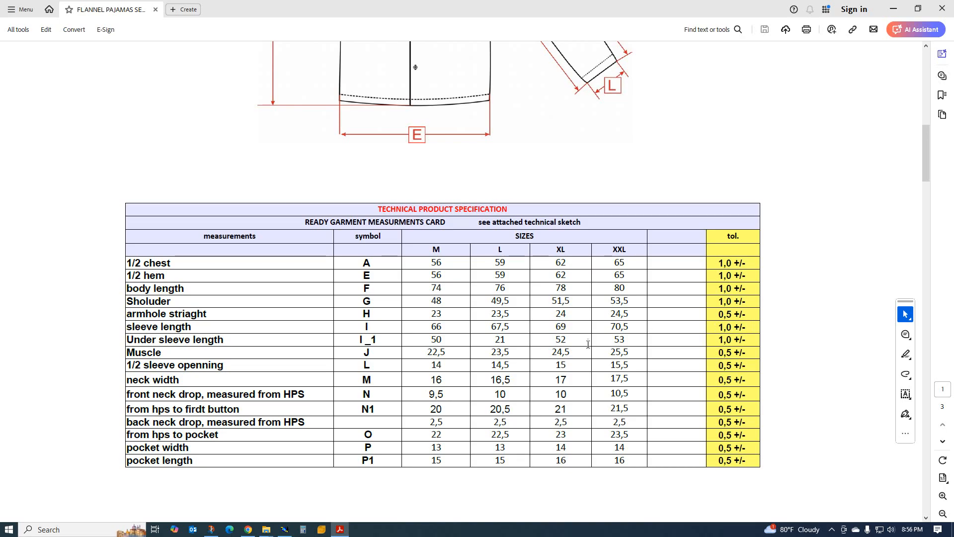
pyautogui.click(284, 529)
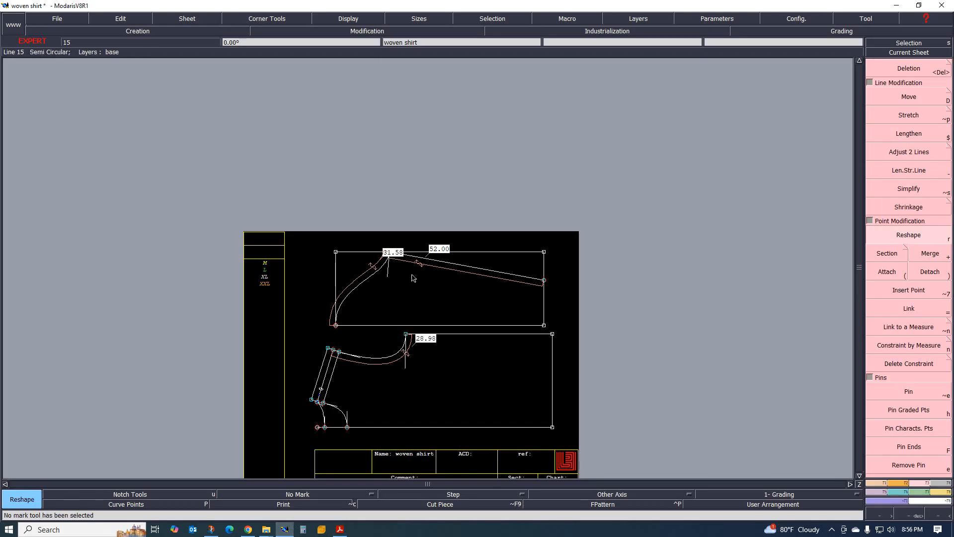
# Examine the sleeve's underarm seam and cap length measures against the body's armhole length measure
pyautogui.scroll(2, 427, 291)
pyautogui.scroll(-2, 428, 309)
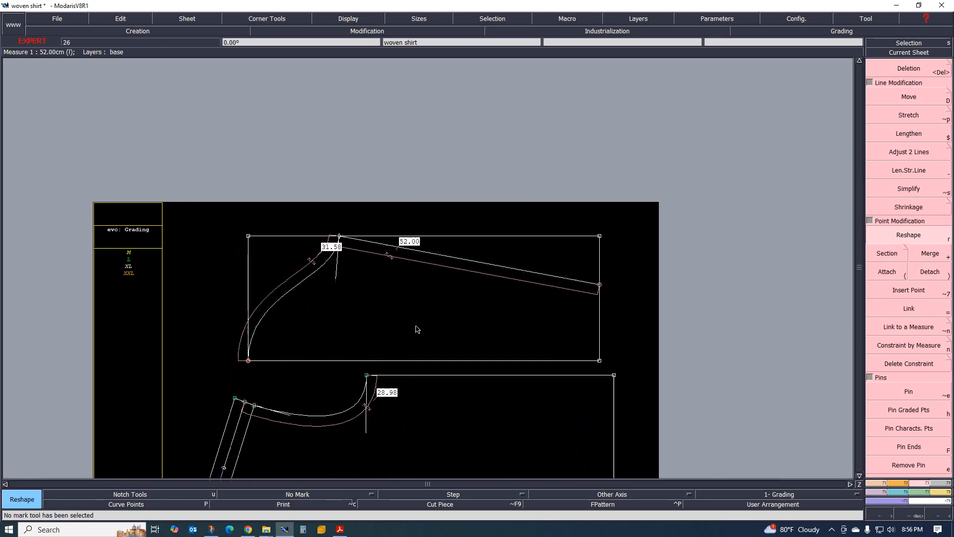
pyautogui.scroll(2, 418, 330)
pyautogui.scroll(-2, 451, 330)
pyautogui.scroll(1, 476, 330)
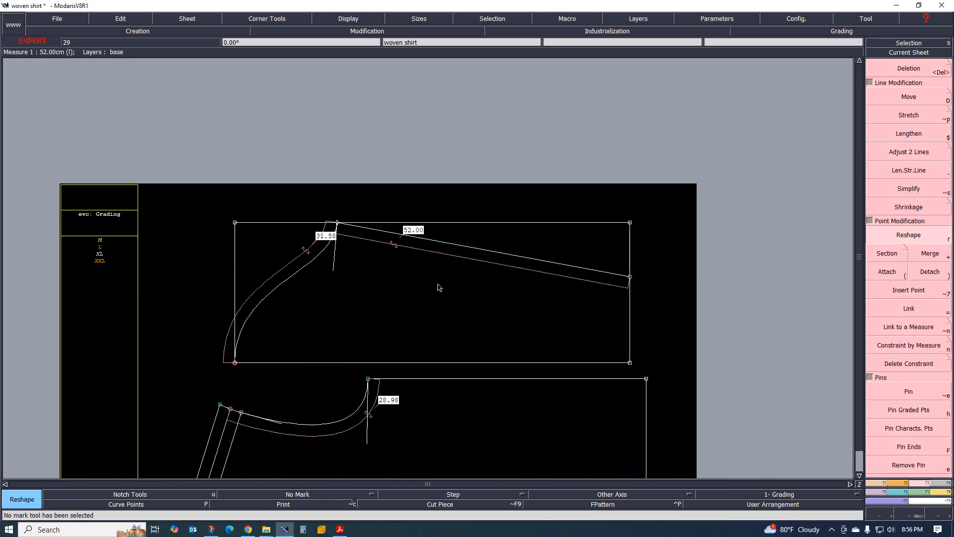
pyautogui.scroll(1, 516, 312)
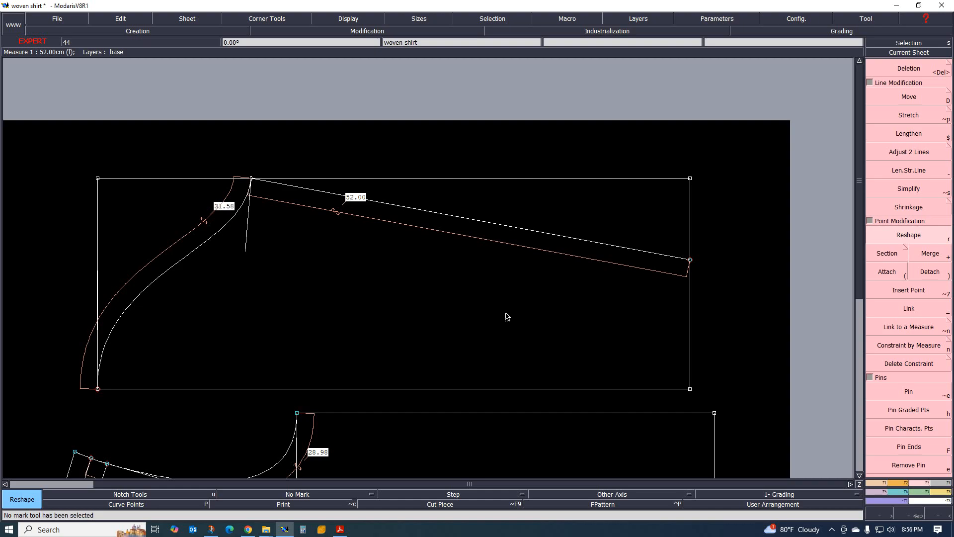
pyautogui.scroll(-2, 481, 315)
pyautogui.scroll(1, 471, 315)
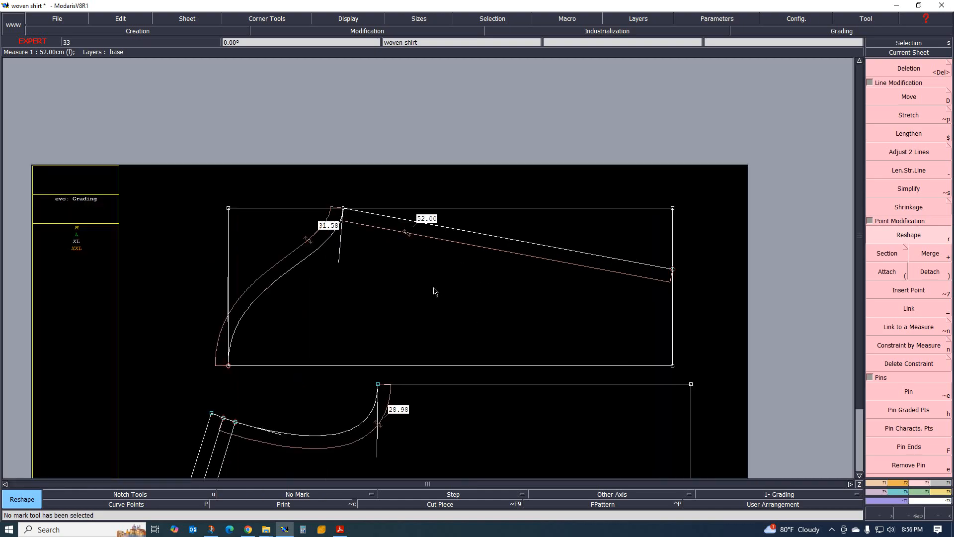
pyautogui.scroll(-1, 434, 316)
pyautogui.scroll(1, 434, 315)
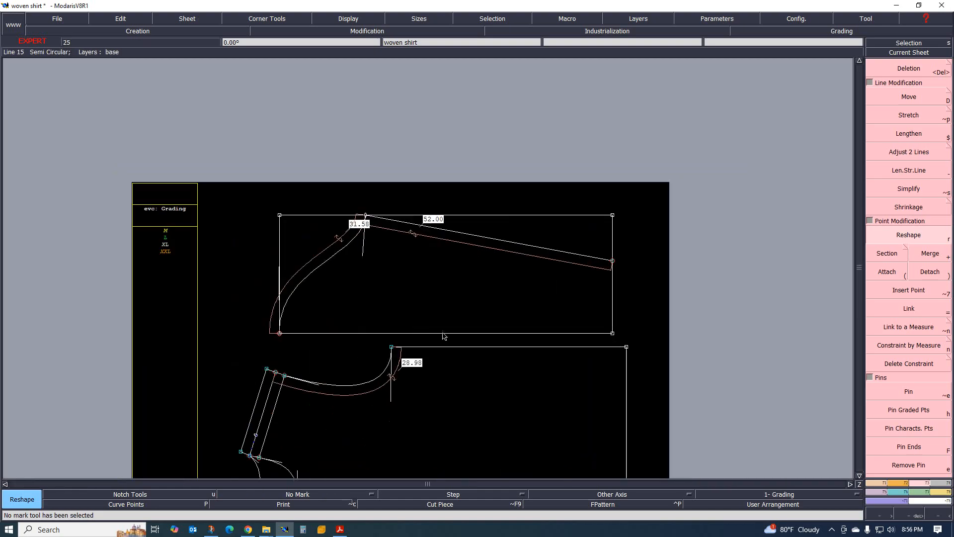
pyautogui.scroll(-2, 492, 324)
pyautogui.scroll(1, 463, 379)
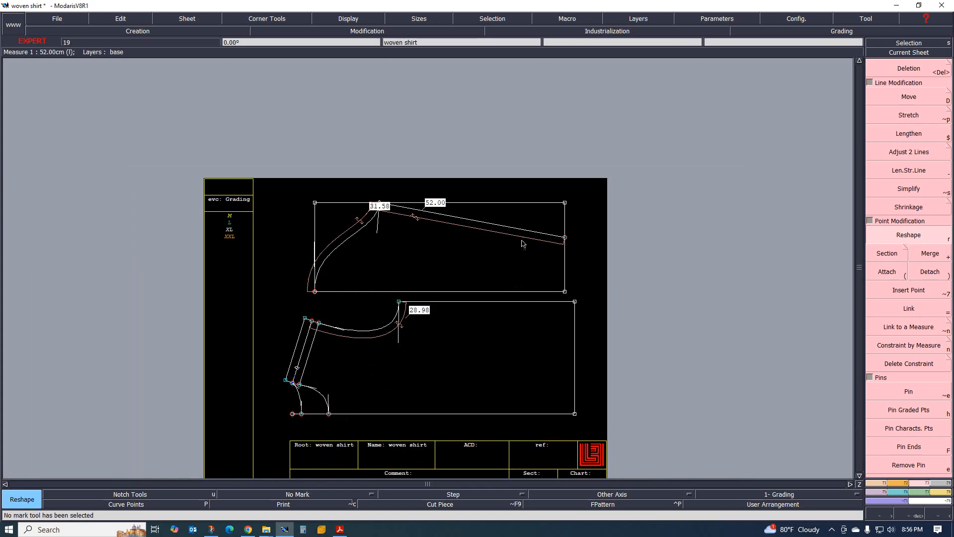
# Reshape the sleeve's underarm point, sliding it by a ddl of -0.5 cm along the rectangle's upper edge
pyautogui.scroll(3, 419, 216)
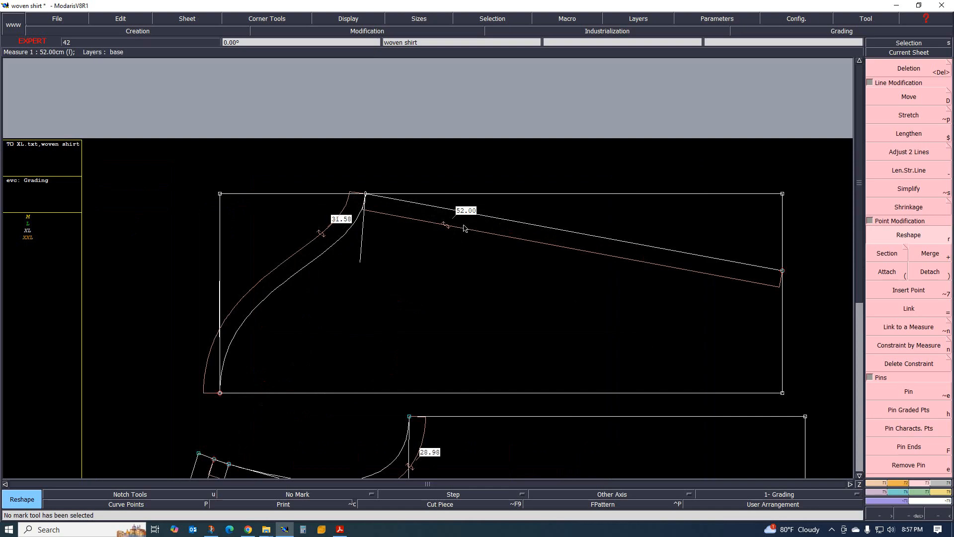
pyautogui.scroll(-3, 463, 227)
pyautogui.scroll(2, 463, 232)
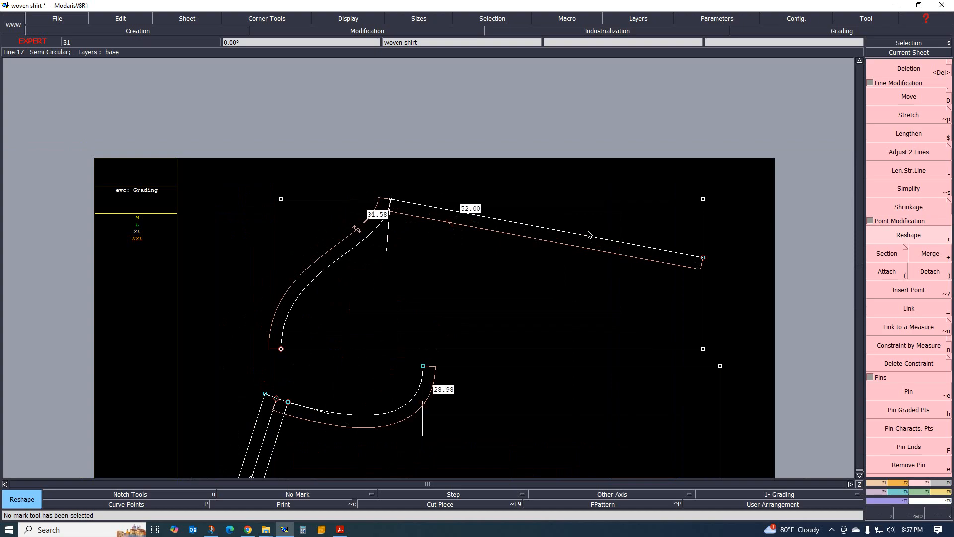
pyautogui.click(390, 200)
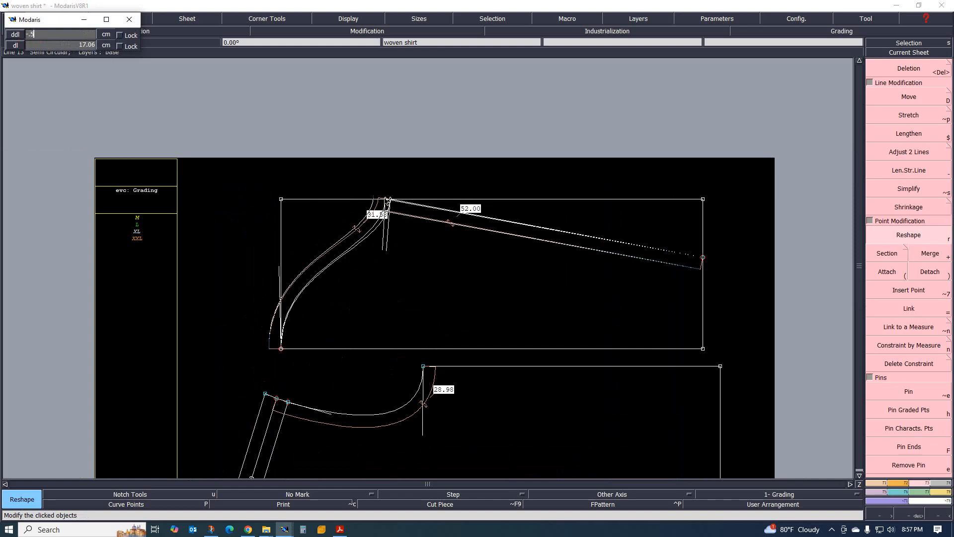
pyautogui.press('Return')
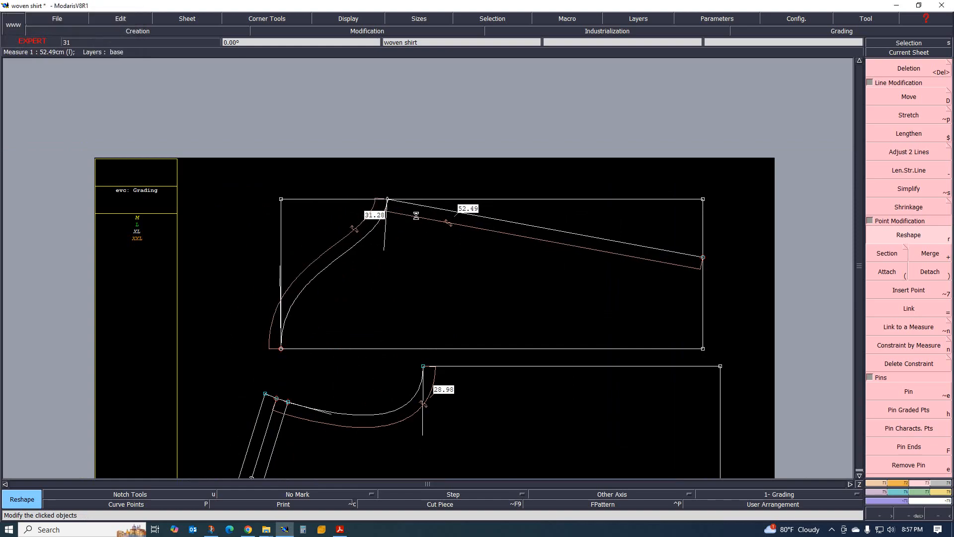
# Reshape the sleeve cap curve with its underarm and cap-top tangents to a length of about 31.03 cm
pyautogui.scroll(2, 417, 214)
pyautogui.scroll(-1, 507, 241)
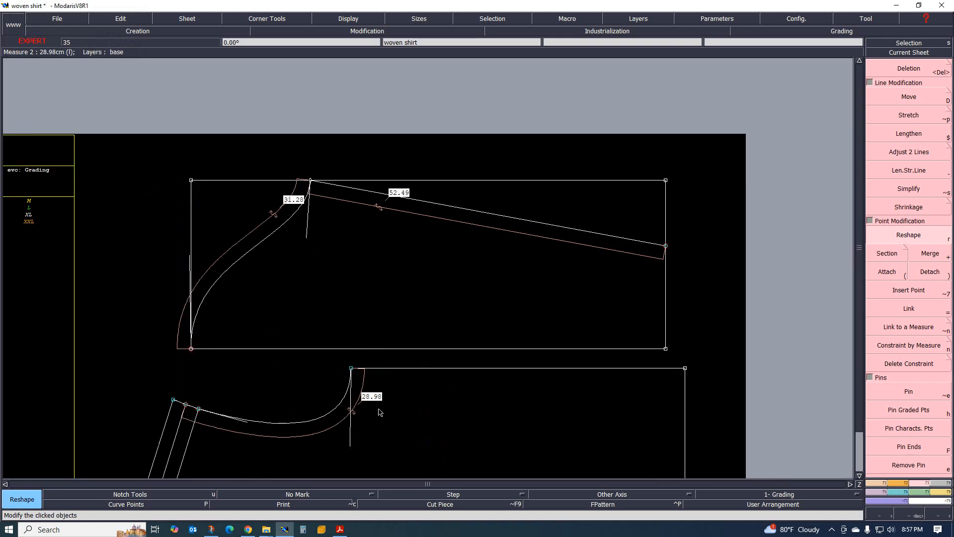
pyautogui.scroll(1, 264, 213)
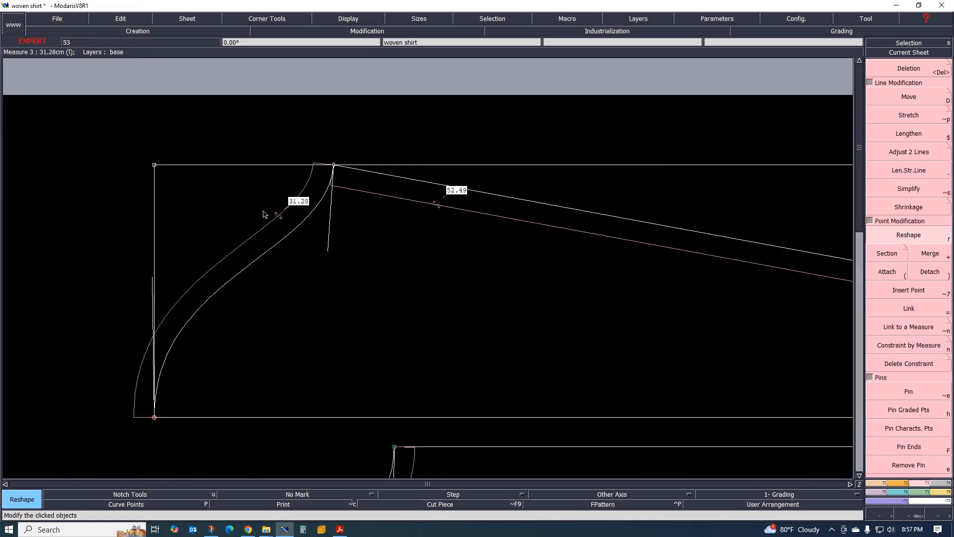
pyautogui.scroll(1, 293, 215)
pyautogui.scroll(-1, 293, 215)
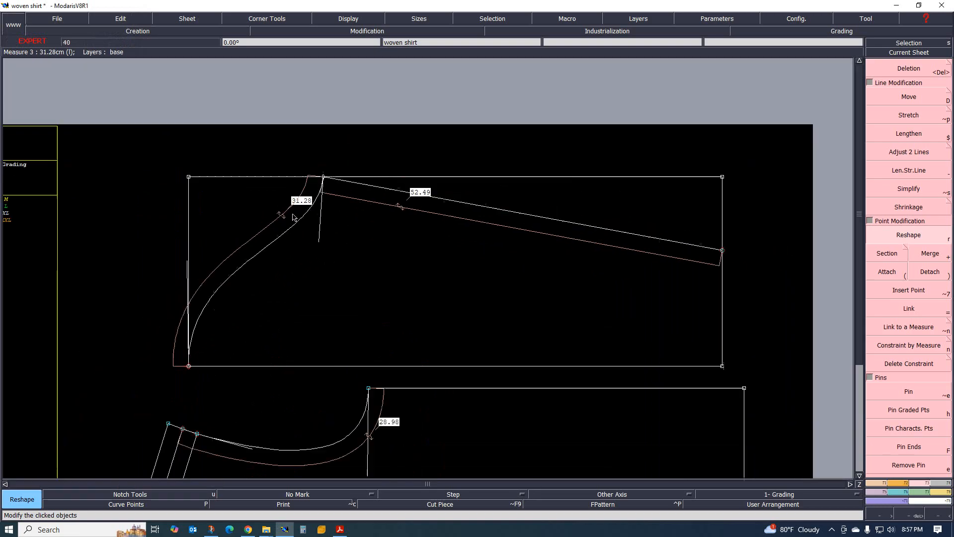
pyautogui.click(319, 241)
pyautogui.click(313, 237)
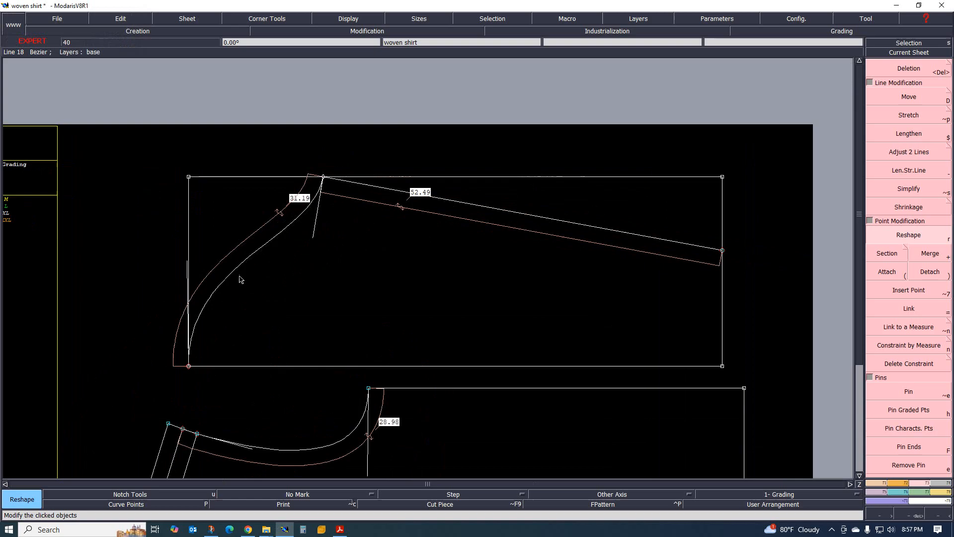
pyautogui.click(189, 269)
pyautogui.click(188, 268)
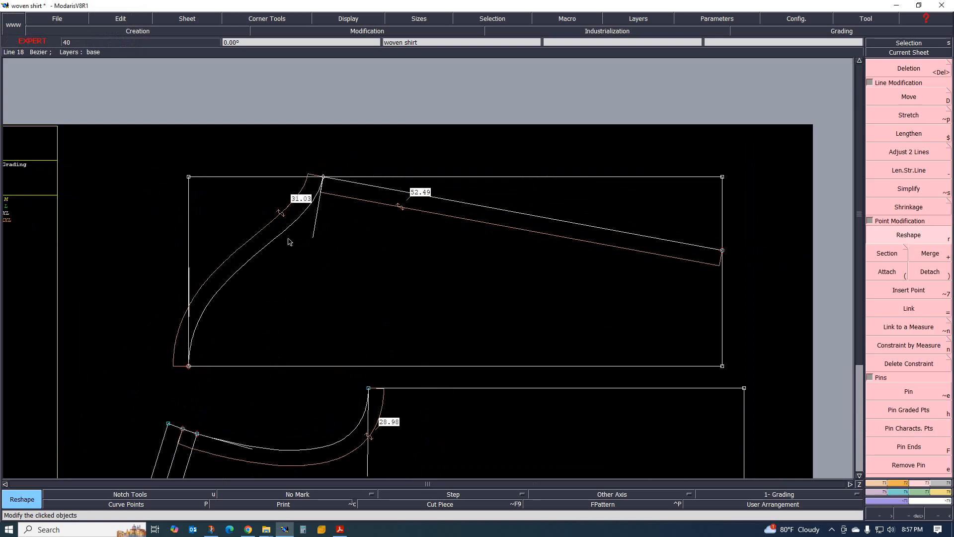
# Compare the sleeve cap with the body's armhole curve, check the PDF measurement card in Acrobat, and return to Modaris
pyautogui.scroll(1, 293, 213)
pyautogui.scroll(1, 284, 207)
pyautogui.scroll(-2, 279, 206)
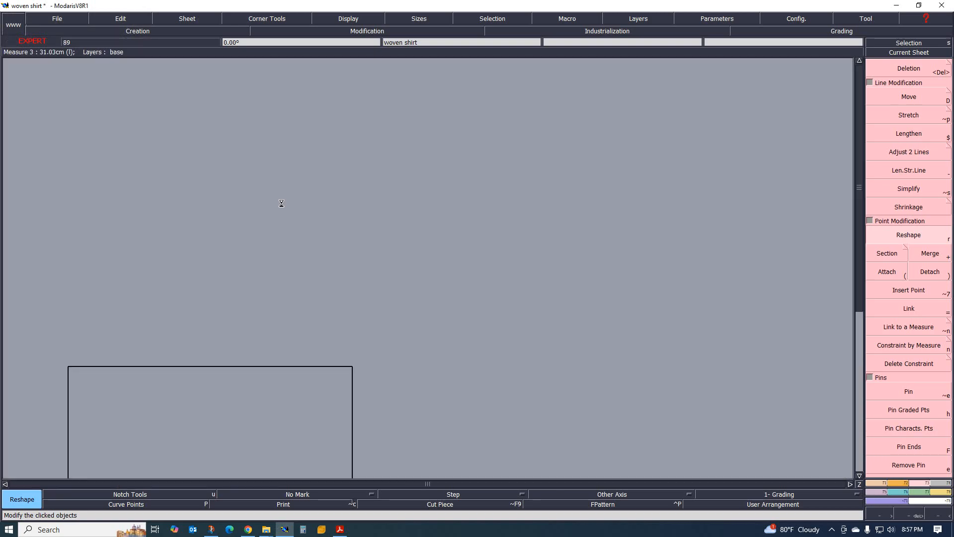
pyautogui.scroll(-1, 271, 277)
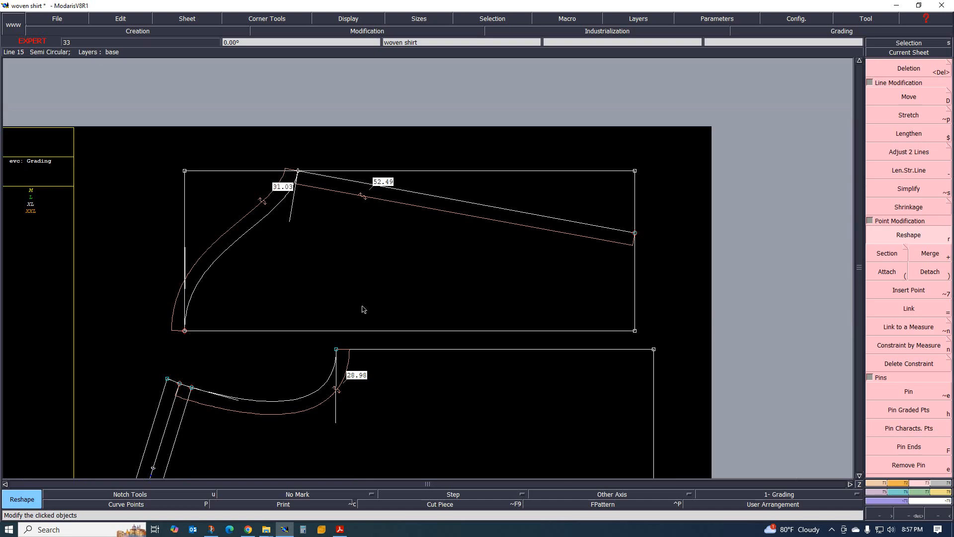
pyautogui.scroll(1, 335, 198)
pyautogui.scroll(1, 336, 197)
pyautogui.scroll(-2, 286, 158)
pyautogui.scroll(1, 313, 198)
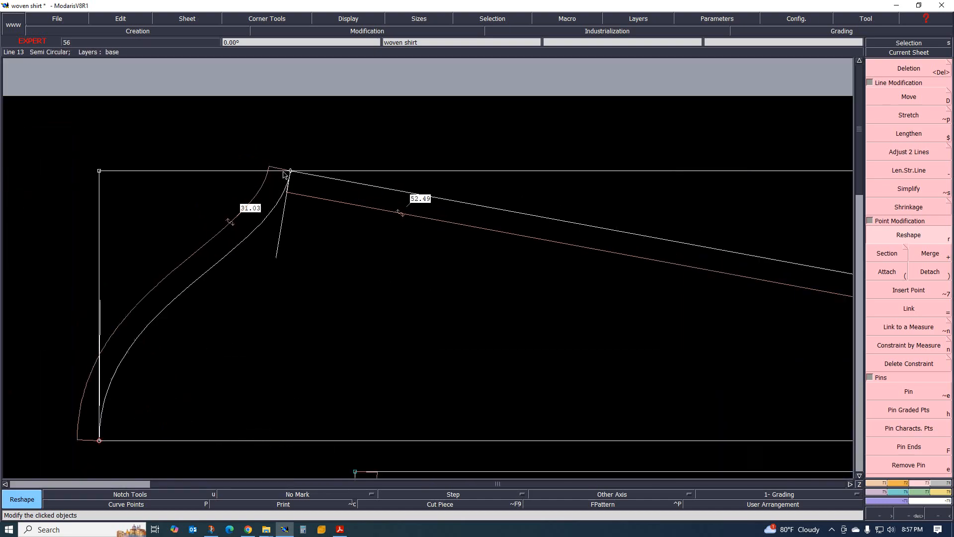
pyautogui.scroll(1, 281, 178)
pyautogui.scroll(-2, 283, 182)
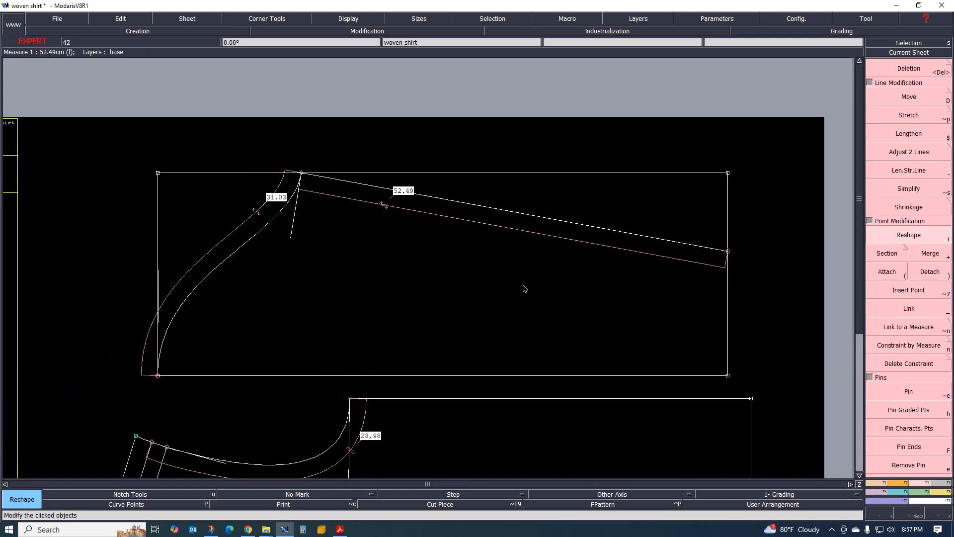
pyautogui.scroll(-2, 323, 278)
pyautogui.scroll(2, 334, 376)
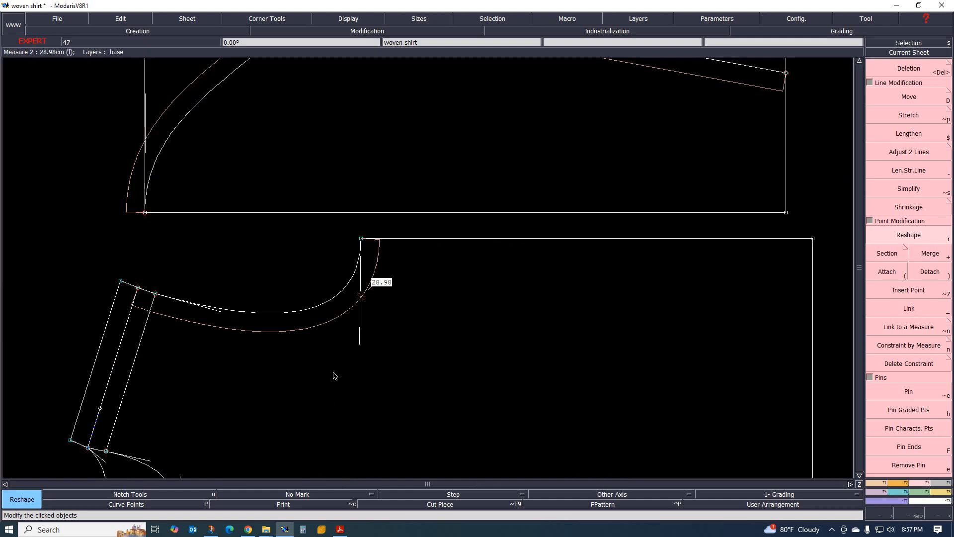
pyautogui.scroll(-3, 344, 321)
pyautogui.scroll(2, 373, 336)
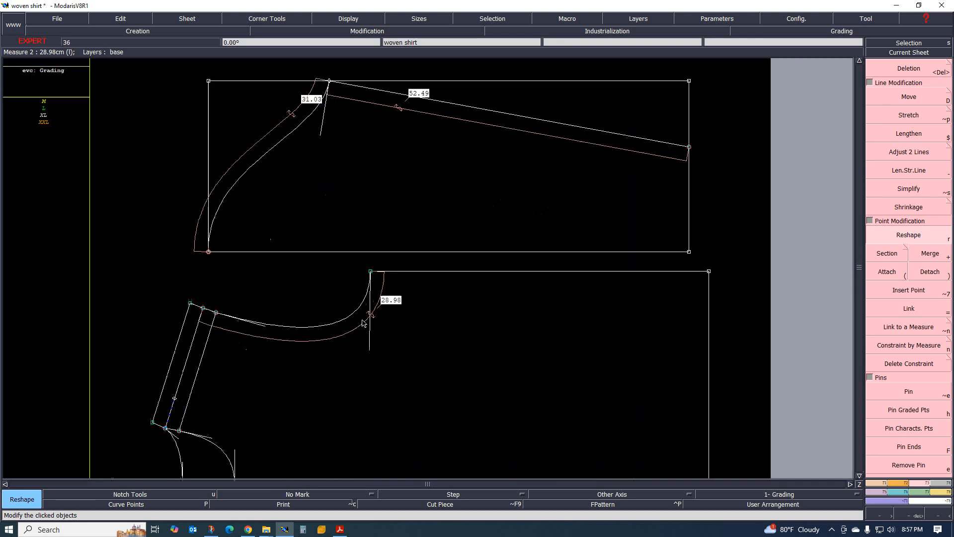
pyautogui.scroll(2, 353, 277)
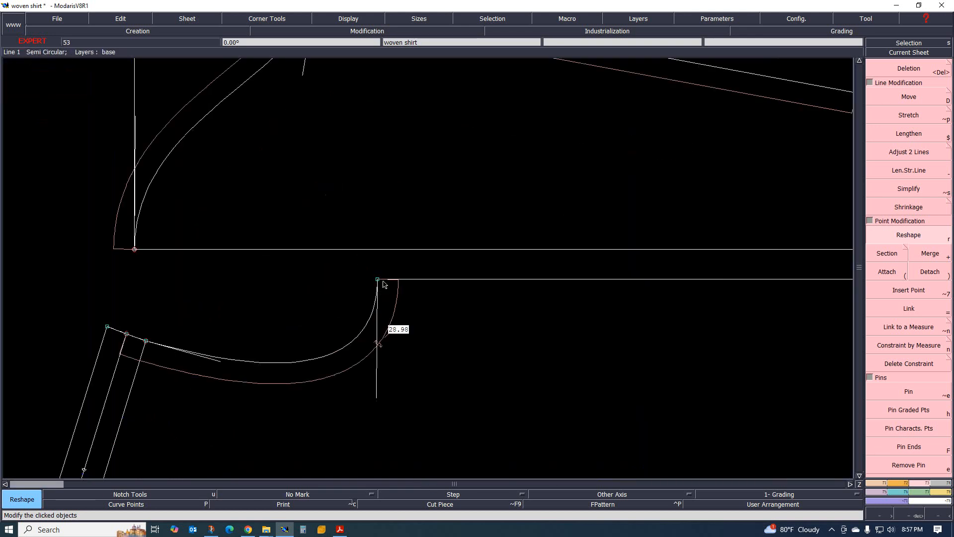
pyautogui.click(340, 529)
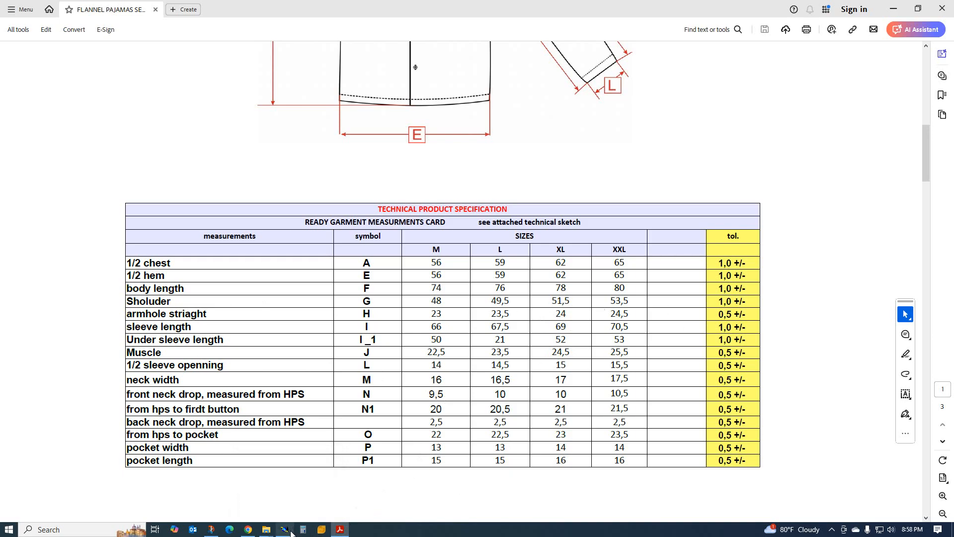
pyautogui.click(286, 530)
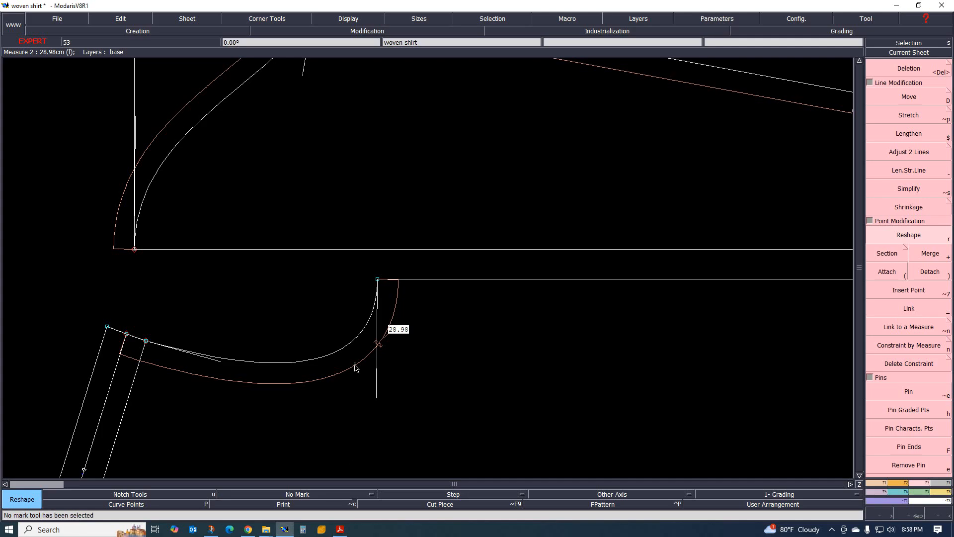
# Reshape the body's underarm point, moving it by dx 0.5 cm and dy 0 cm to lower the armhole
pyautogui.click(377, 280)
pyautogui.press('BackSpace')
pyautogui.write('.5')
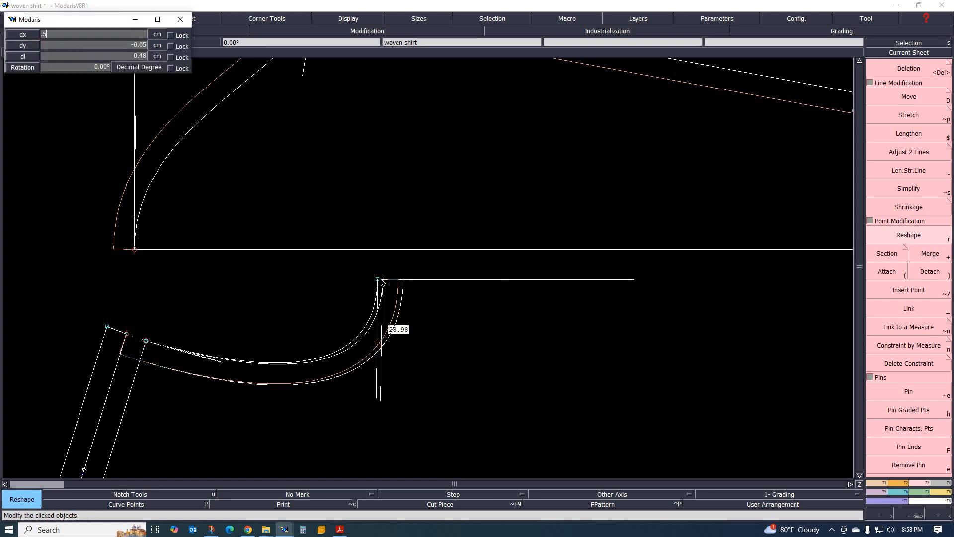
pyautogui.press('Tab')
pyautogui.write('00')
pyautogui.press('Return')
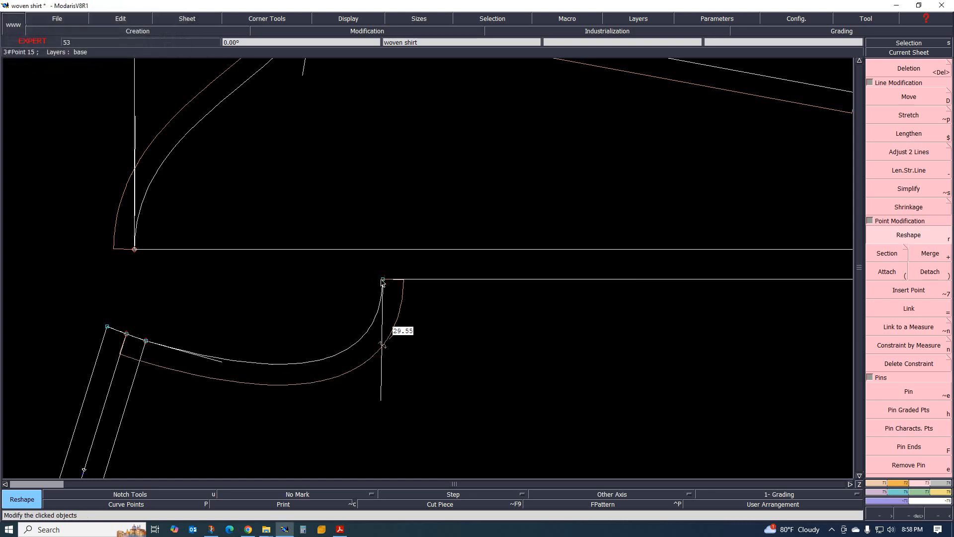
# Compare the sleeve cap's length and shape with the lowered armhole, inspecting both ends of the cap curve
pyautogui.scroll(-5, 406, 343)
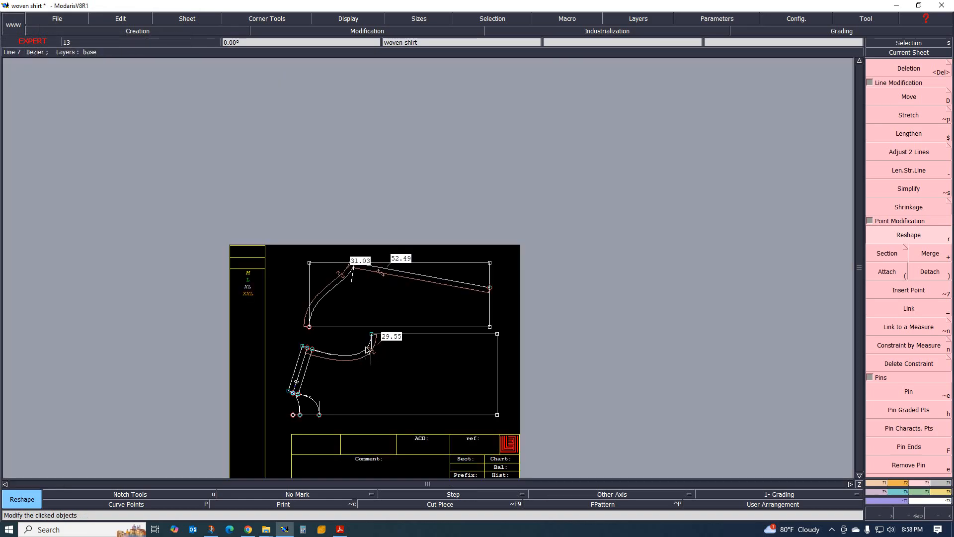
pyautogui.scroll(3, 348, 273)
pyautogui.scroll(1, 294, 293)
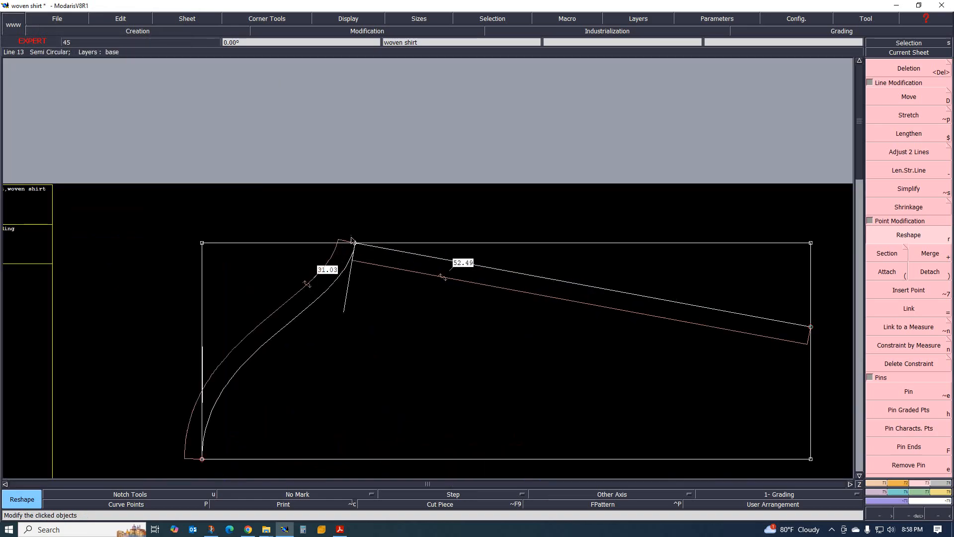
pyautogui.scroll(-2, 279, 249)
pyautogui.scroll(-4, 325, 287)
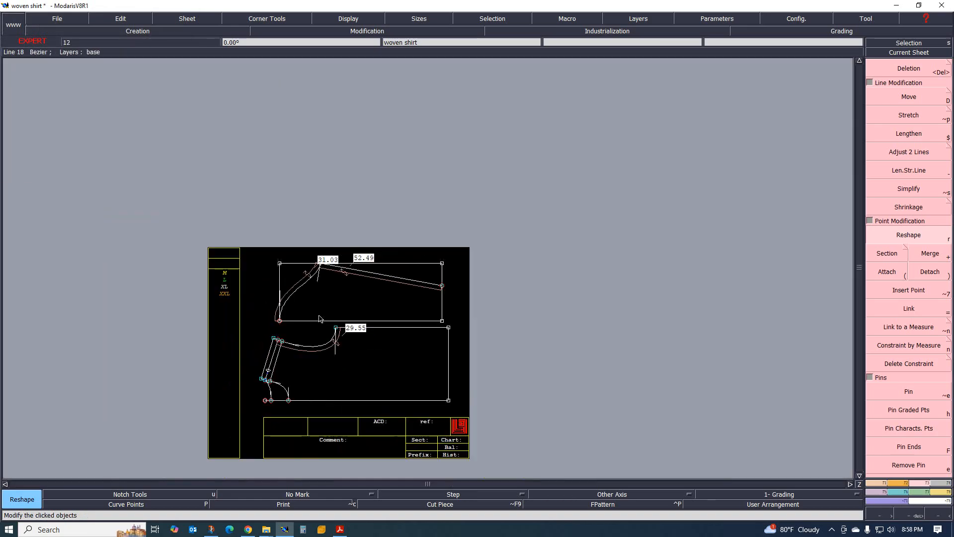
pyautogui.scroll(5, 317, 332)
pyautogui.scroll(1, 323, 221)
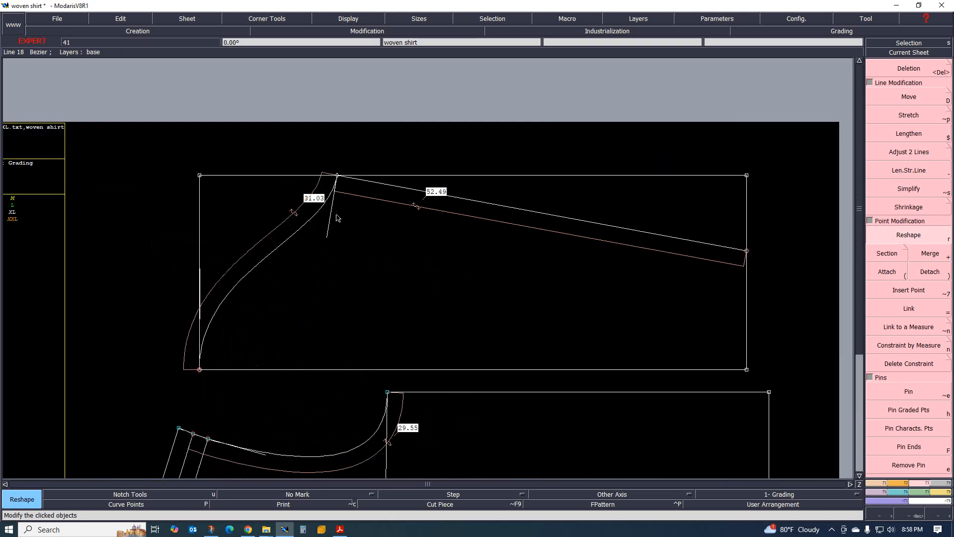
pyautogui.scroll(-4, 335, 239)
pyautogui.scroll(4, 318, 266)
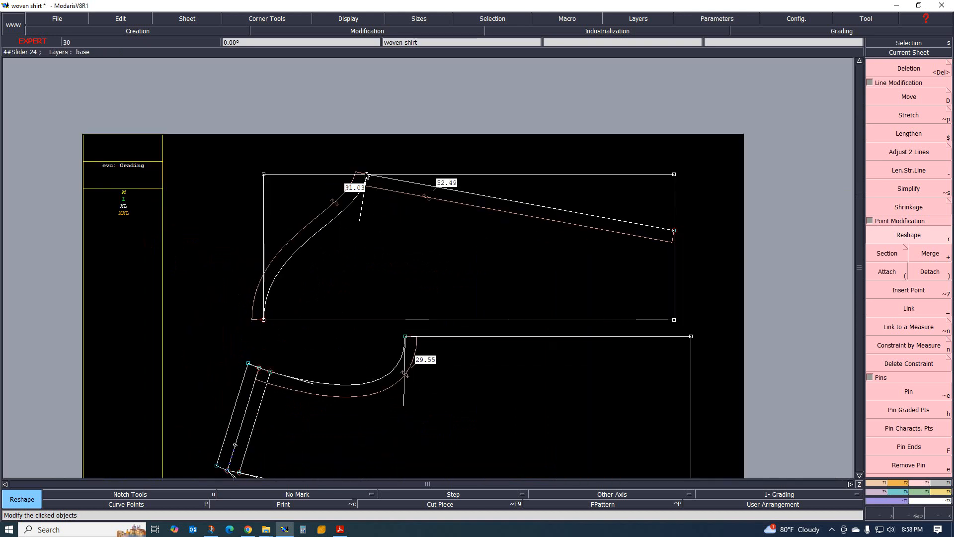
pyautogui.scroll(3, 360, 171)
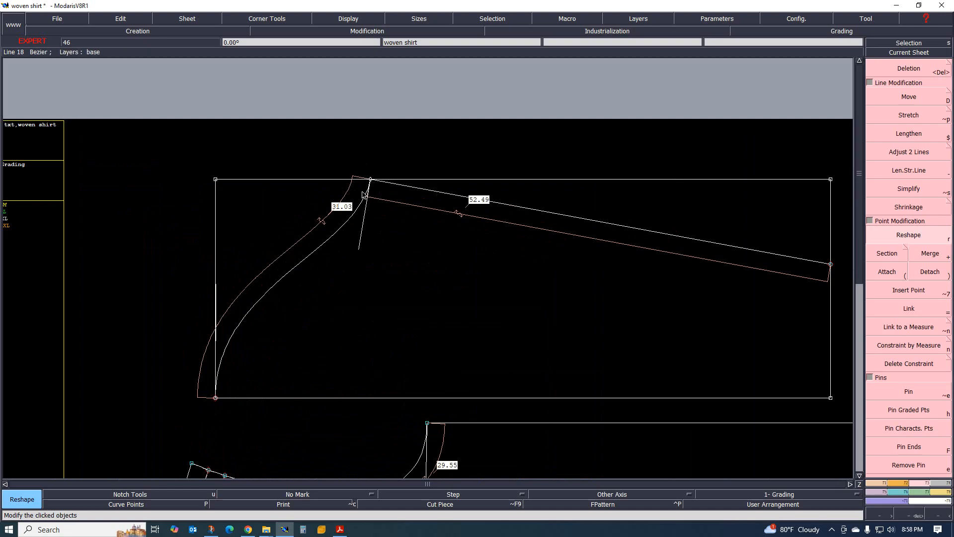
pyautogui.scroll(2, 380, 179)
pyautogui.scroll(-3, 382, 180)
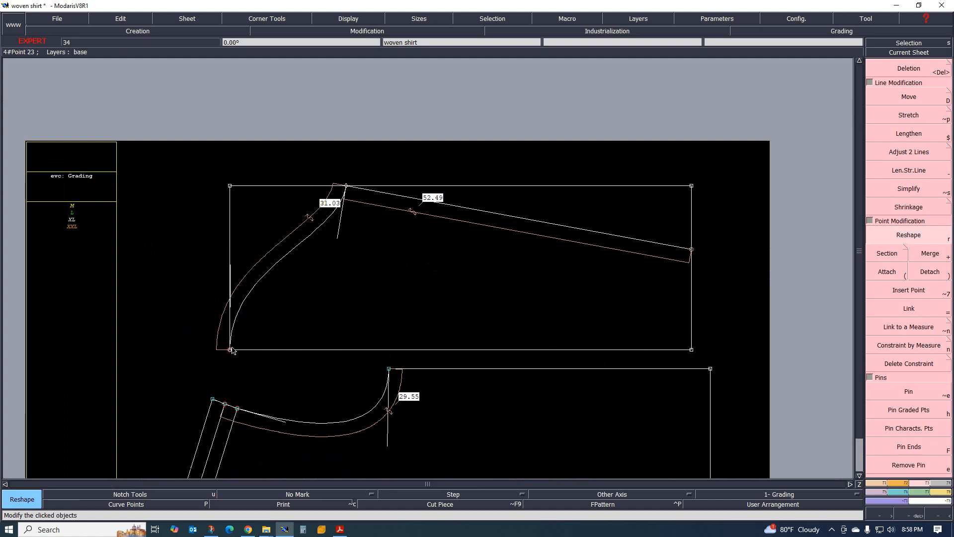
pyautogui.scroll(-3, 314, 345)
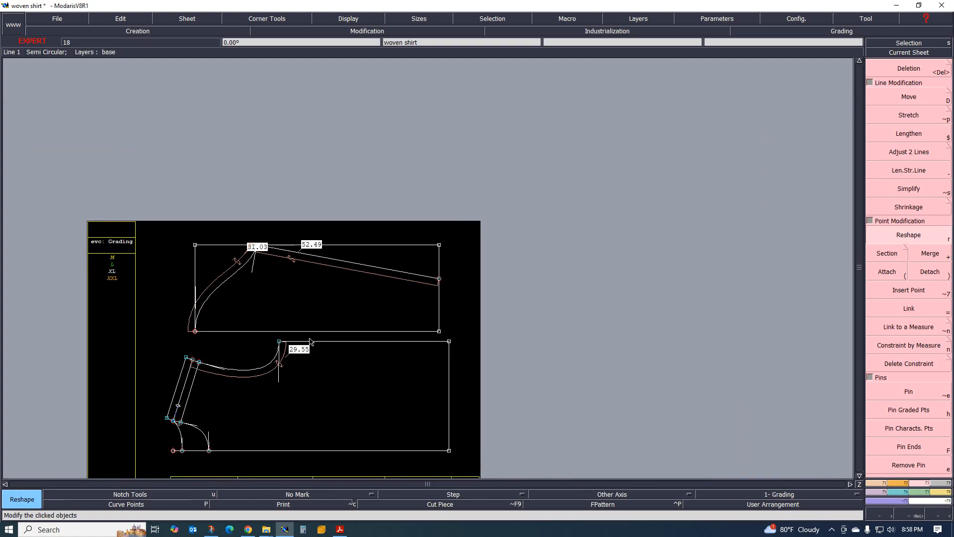
pyautogui.scroll(2, 222, 406)
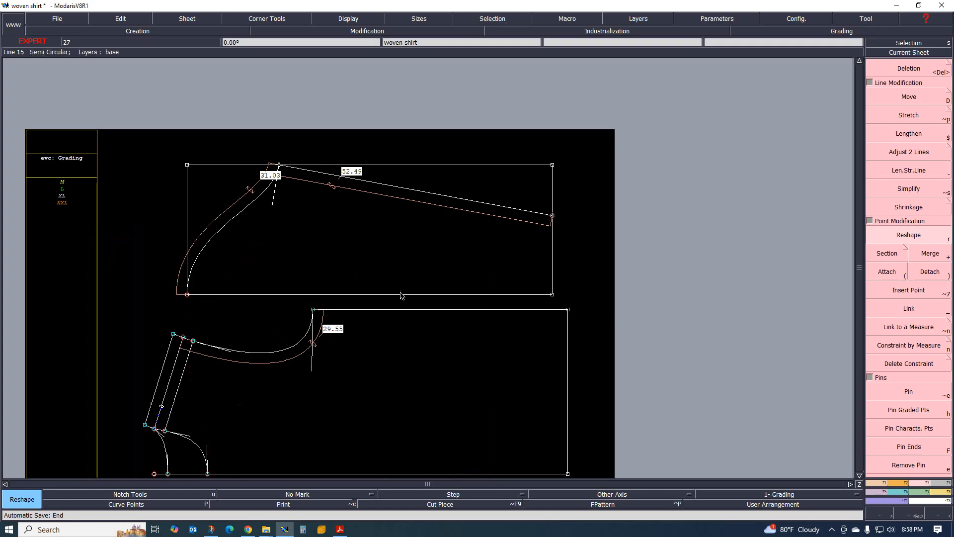
# Delete the sleeve's upper construction line and the leftover construction lines at its cap and cuff ends
pyautogui.press('Delete')
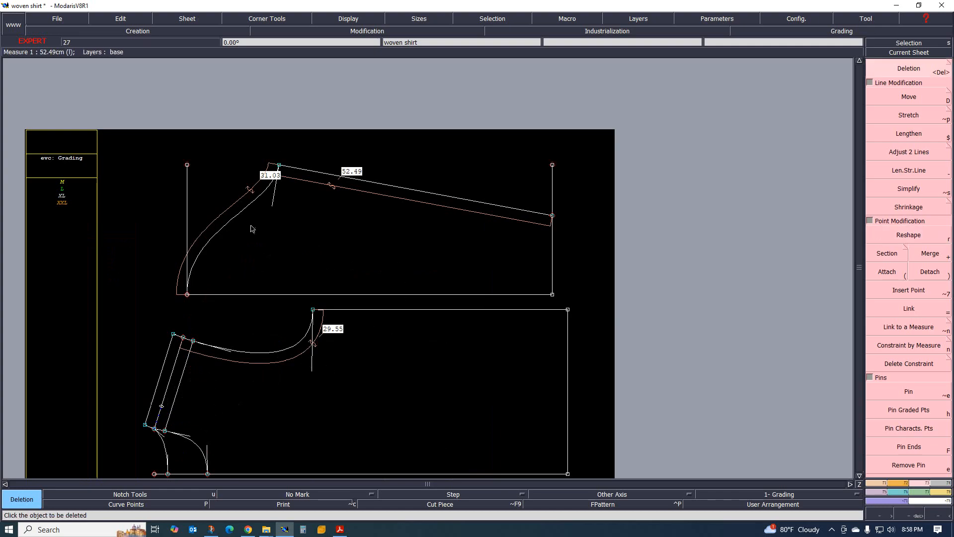
pyautogui.click(187, 180)
pyautogui.click(187, 164)
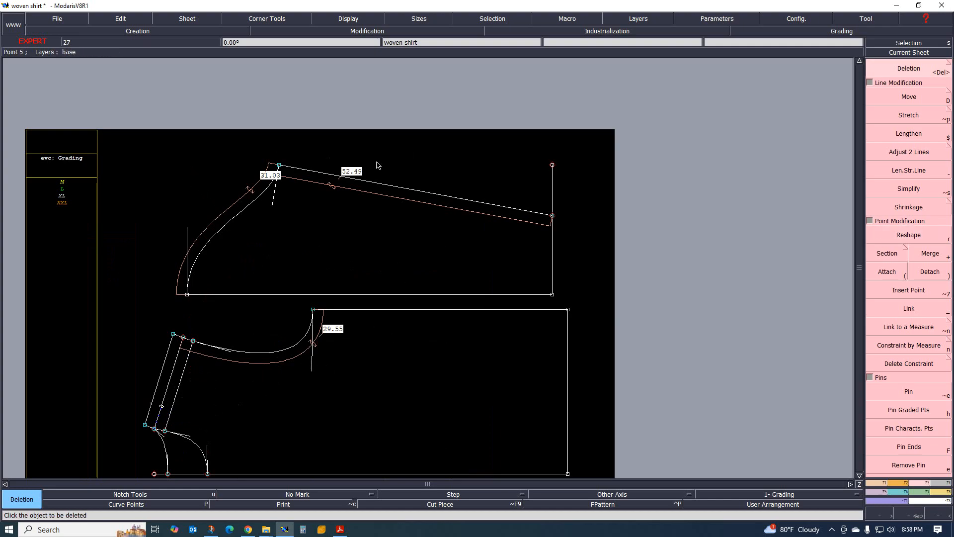
pyautogui.click(552, 170)
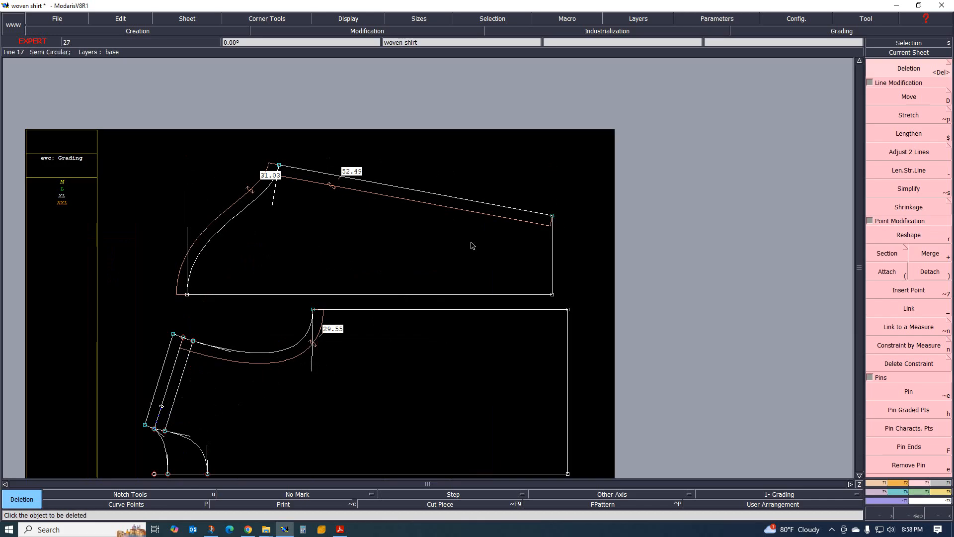
# Delete the length measurements on the sleeve cap, the underarm seam and the body's armhole
pyautogui.click(223, 208)
pyautogui.click(394, 198)
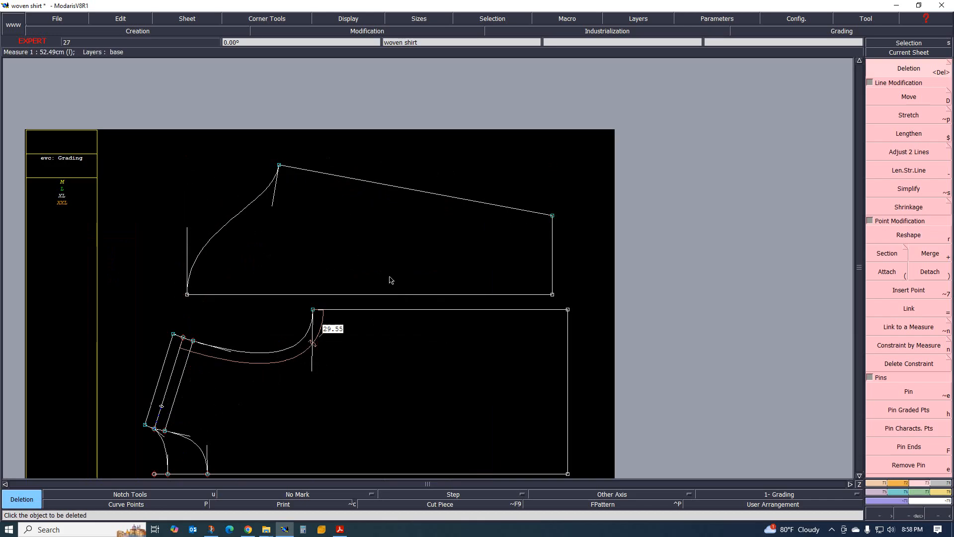
pyautogui.click(273, 368)
pyautogui.press('Home')
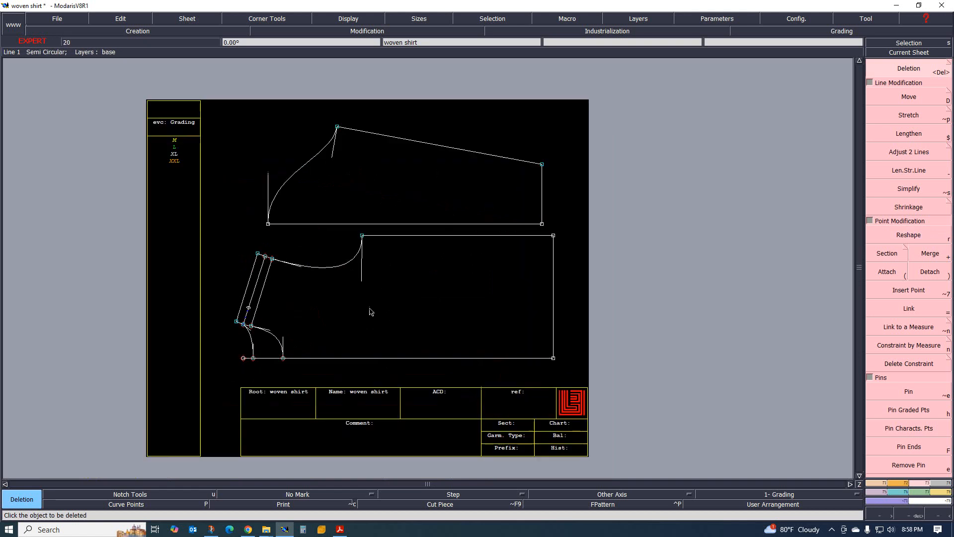
# Switch to Acrobat to study the shirt's collar, shoulder and front opening in the technical sketch, and return to Modaris
pyautogui.scroll(1, 272, 324)
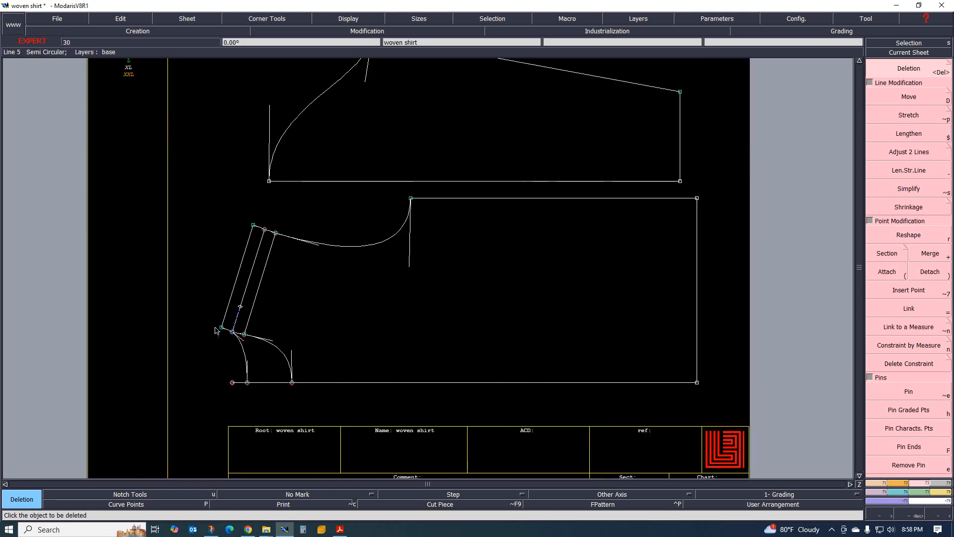
pyautogui.click(340, 530)
pyautogui.scroll(5, 449, 261)
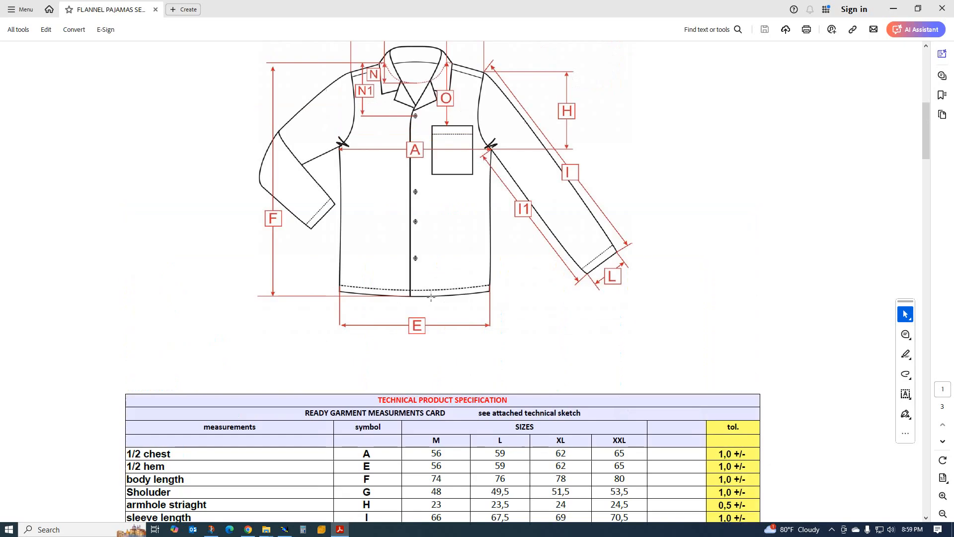
pyautogui.scroll(2, 449, 261)
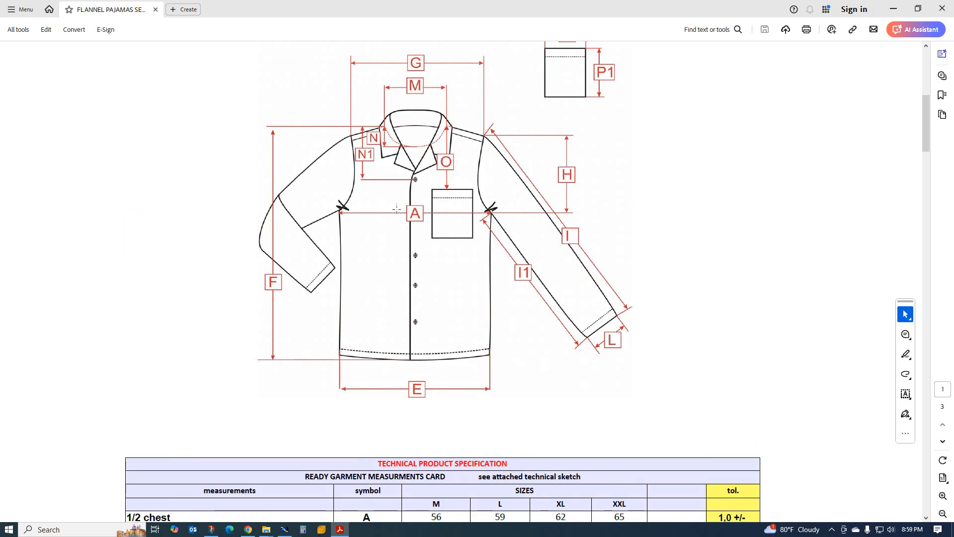
pyautogui.scroll(3, 418, 185)
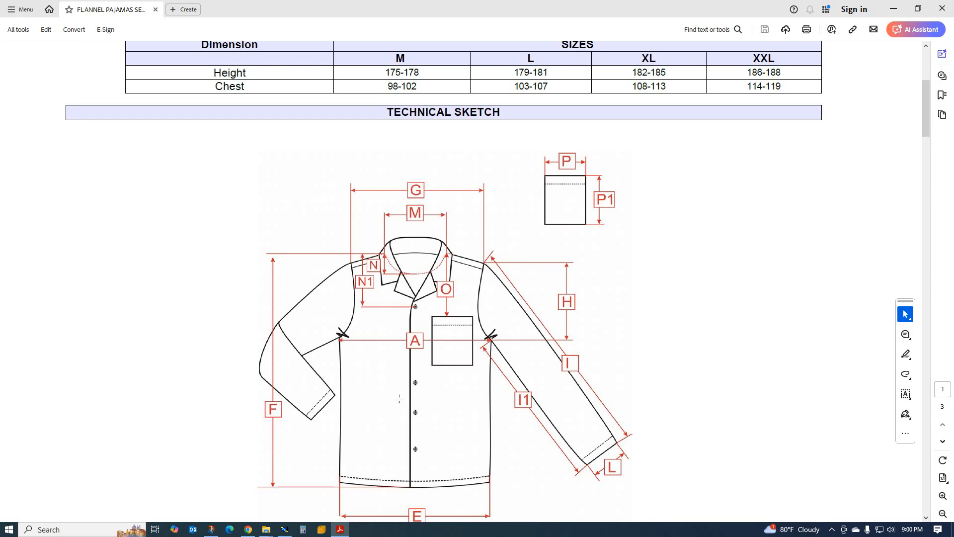
pyautogui.scroll(-1, 399, 398)
pyautogui.moveTo(283, 531)
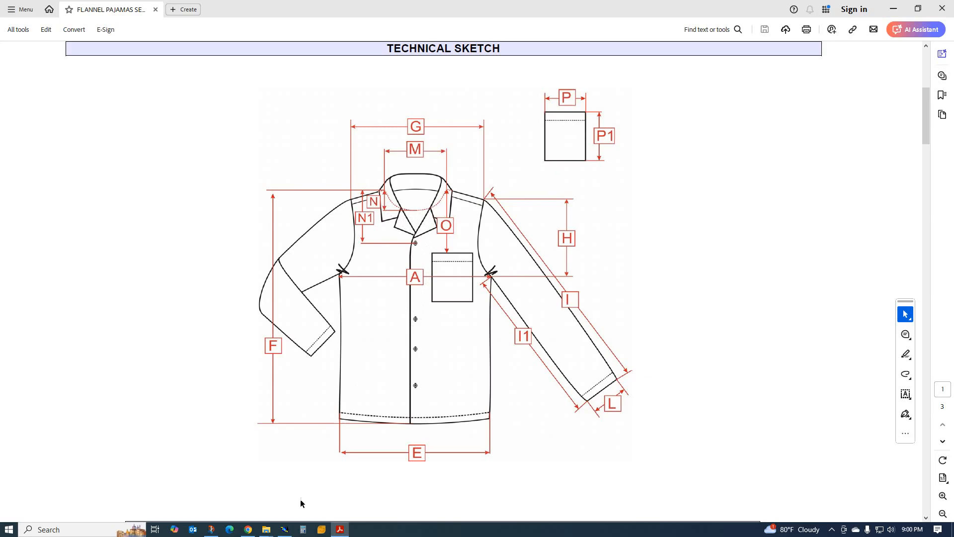
pyautogui.click(284, 529)
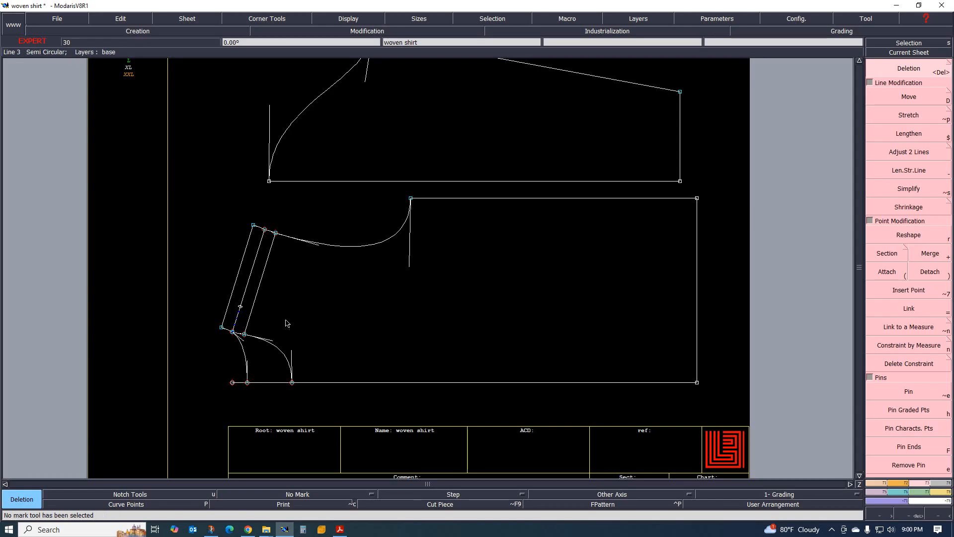
# Examine the body's front and back neckline curves where they meet the centre line
pyautogui.scroll(1, 287, 322)
pyautogui.scroll(-1, 278, 343)
pyautogui.scroll(1, 284, 378)
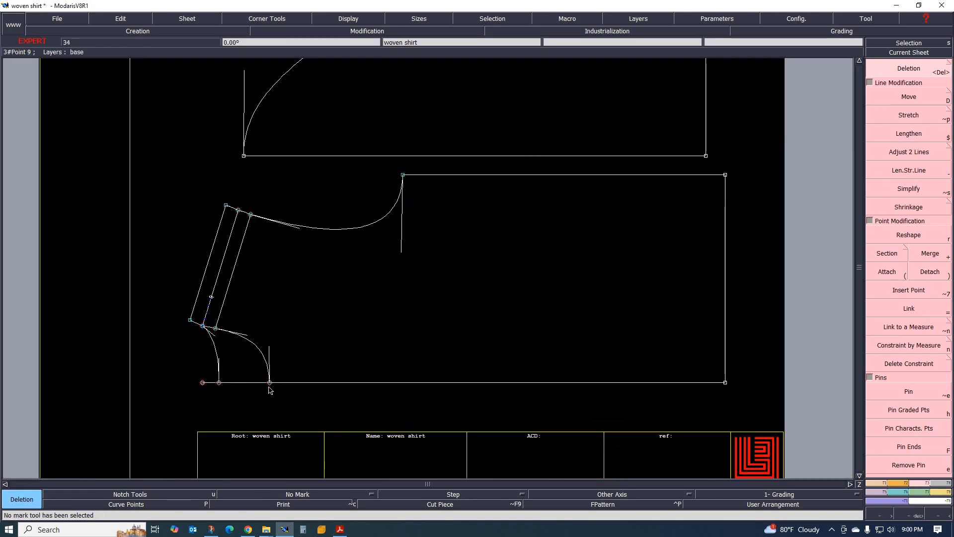
pyautogui.scroll(1, 277, 370)
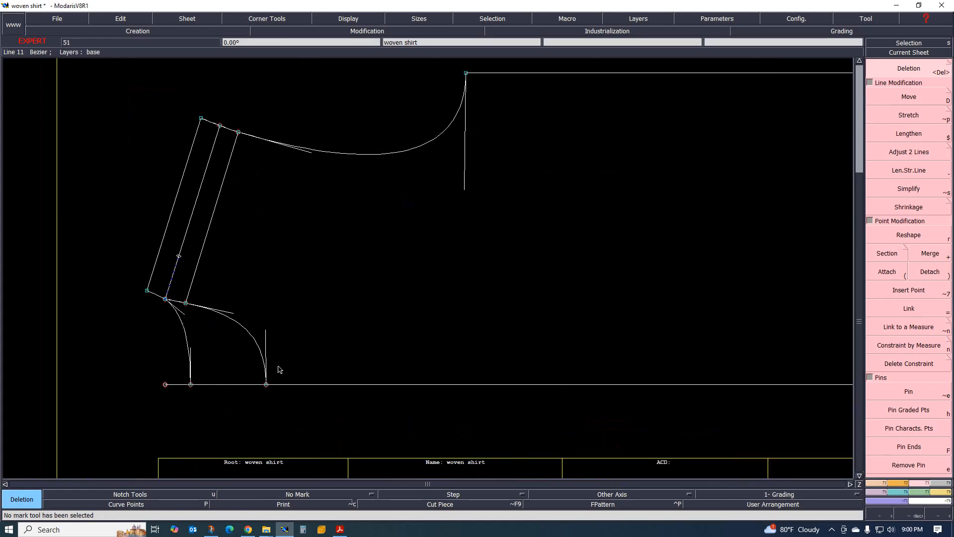
pyautogui.scroll(1, 259, 367)
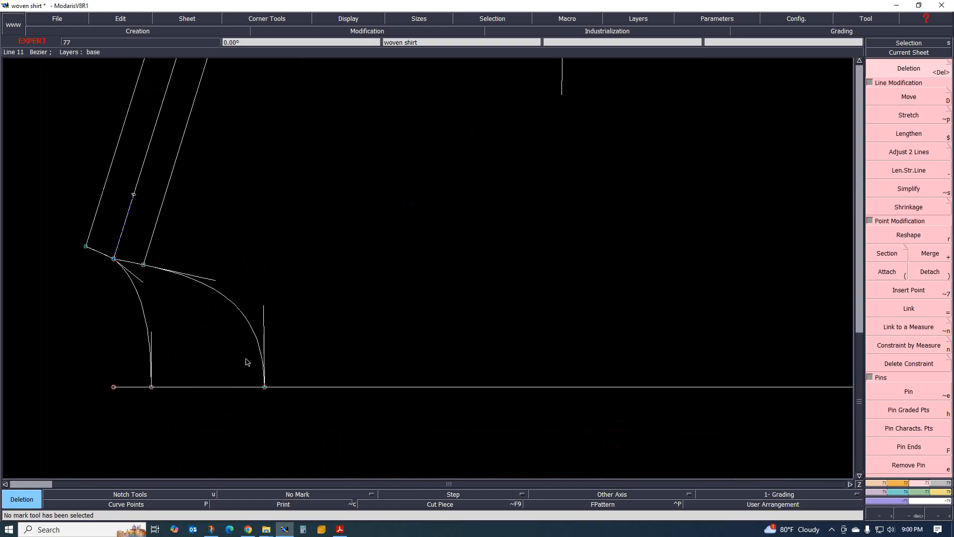
pyautogui.scroll(-2, 228, 367)
pyautogui.scroll(1, 273, 392)
pyautogui.scroll(-1, 247, 394)
pyautogui.scroll(2, 181, 379)
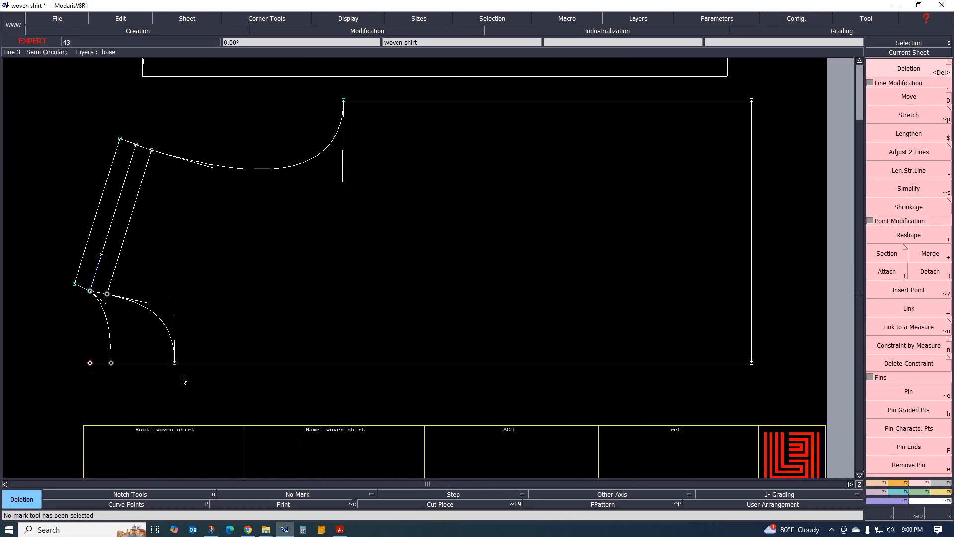
pyautogui.scroll(-2, 194, 373)
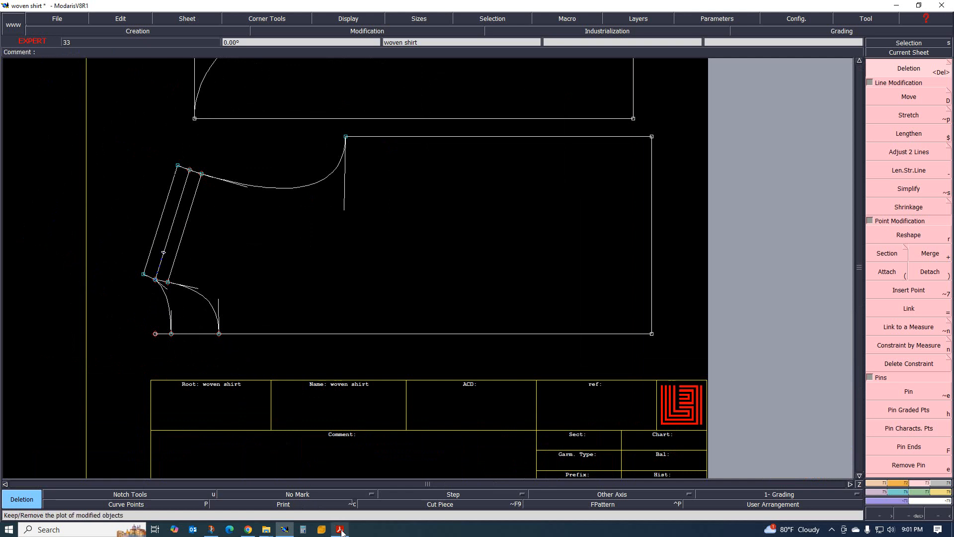
# Check the buttoned front opening on the technical sketch in Acrobat again and return to Modaris
pyautogui.click(357, 499)
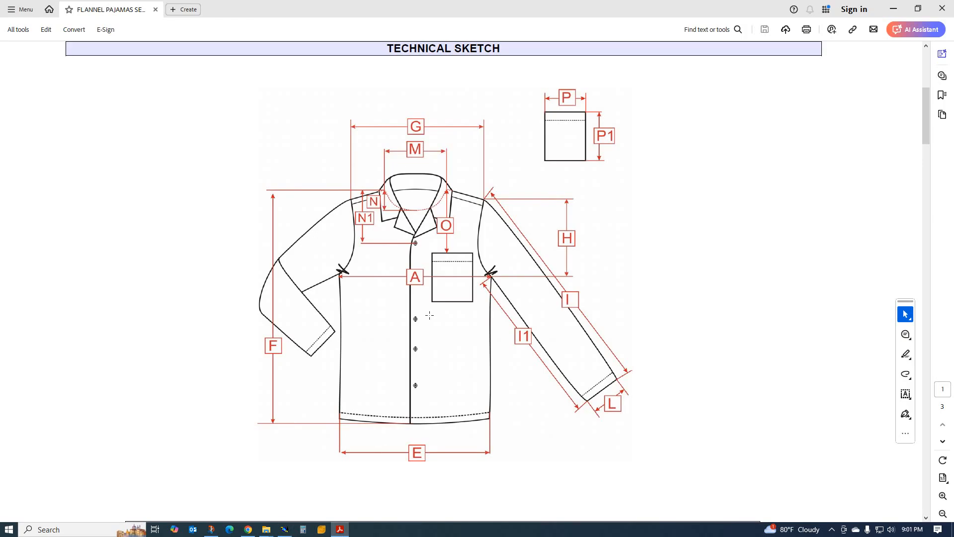
pyautogui.scroll(2, 420, 335)
pyautogui.scroll(-2, 421, 348)
pyautogui.moveTo(288, 533)
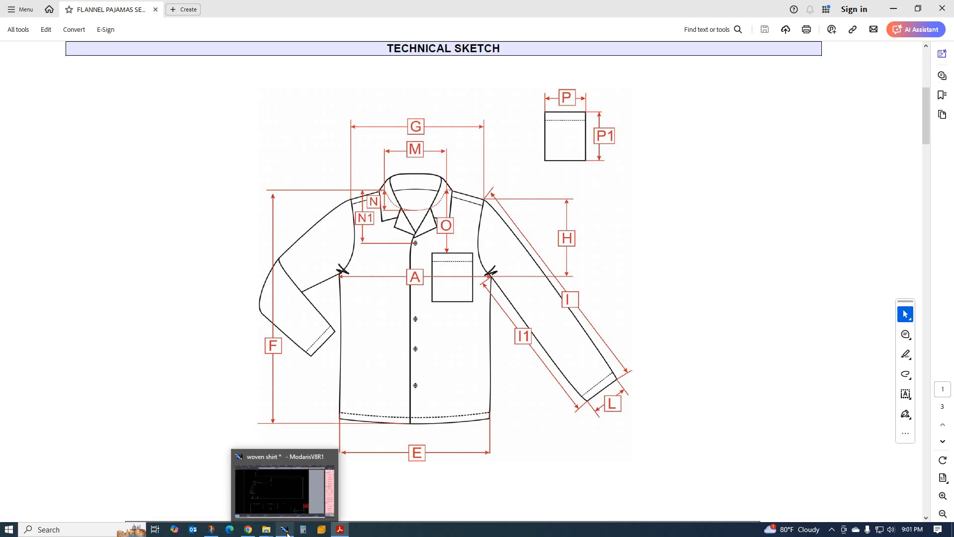
pyautogui.click(260, 487)
# Create a parallel to the body's centre line, 1.5 cm outside it, for the front button extension
pyautogui.scroll(2, 291, 298)
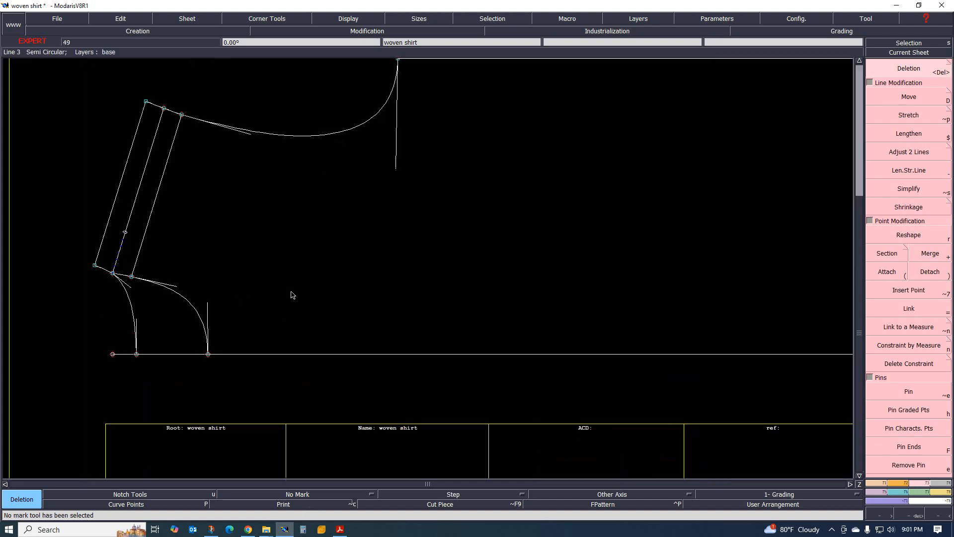
pyautogui.scroll(-3, 368, 343)
pyautogui.scroll(2, 358, 338)
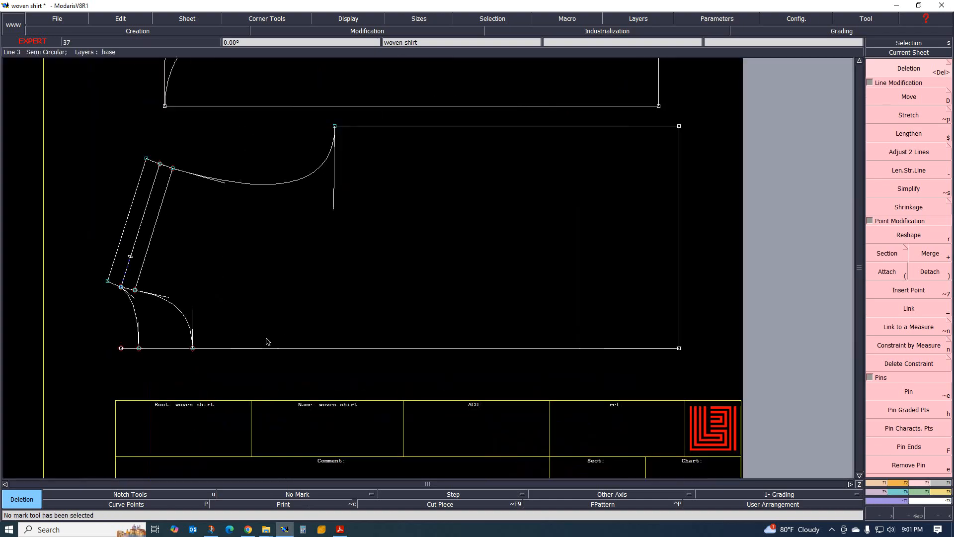
pyautogui.click(882, 483)
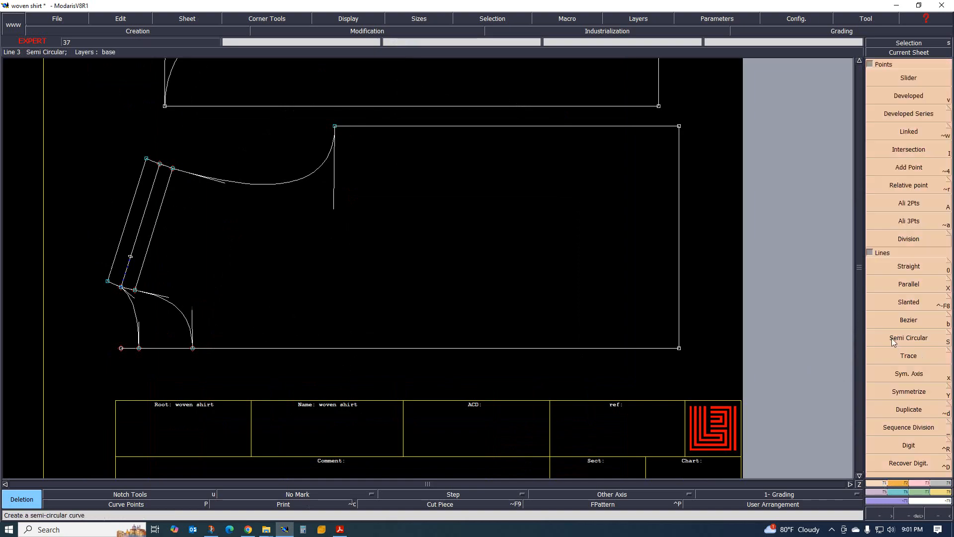
pyautogui.click(904, 284)
pyautogui.click(375, 351)
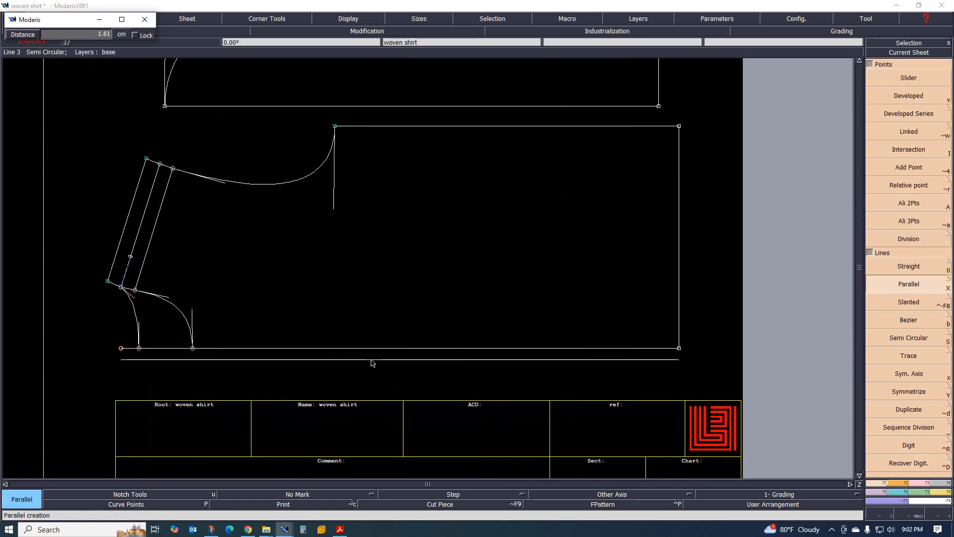
pyautogui.write('1')
pyautogui.press('Return')
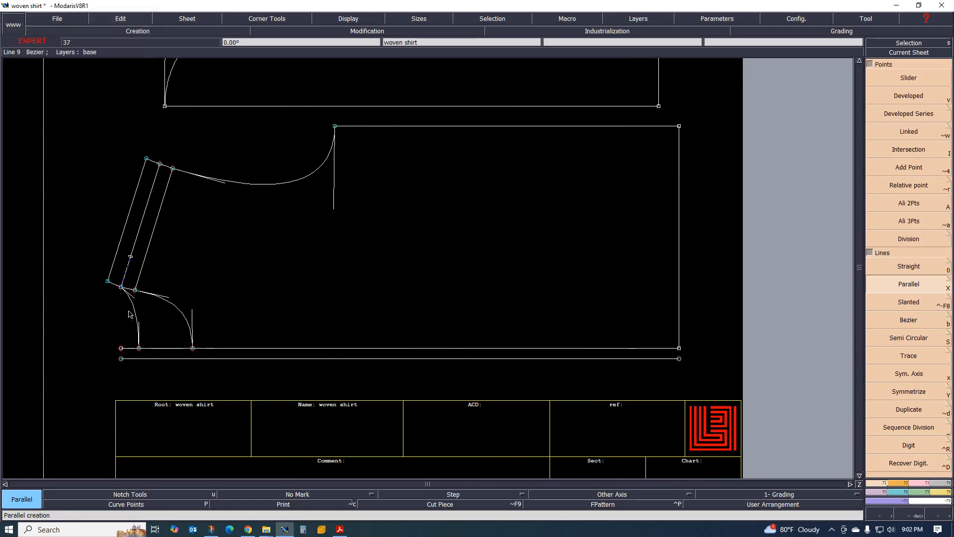
# Extend the front neckline curve by 1.5 cm past the centre line with Len.Str.Line, up to the parallel line
pyautogui.scroll(1, 211, 355)
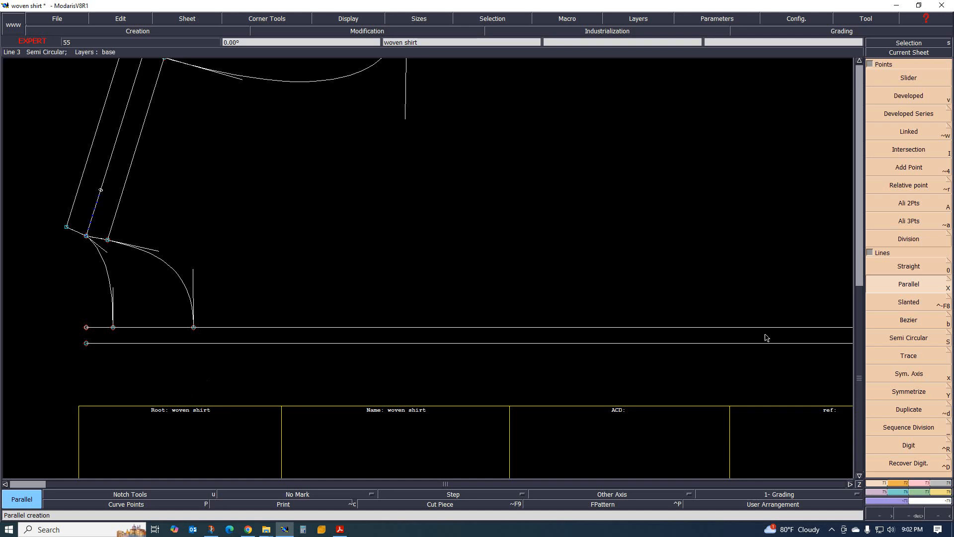
pyautogui.press('F2')
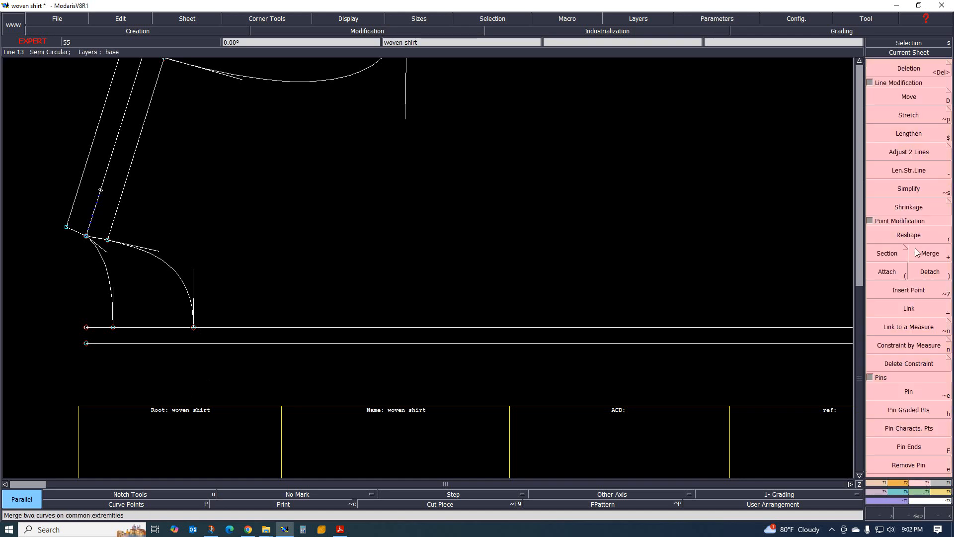
pyautogui.click(908, 170)
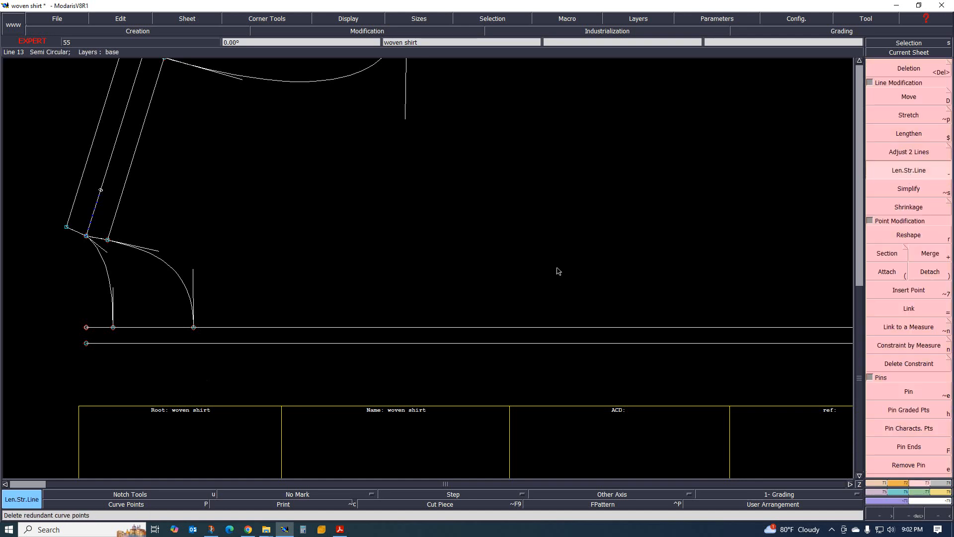
pyautogui.click(192, 294)
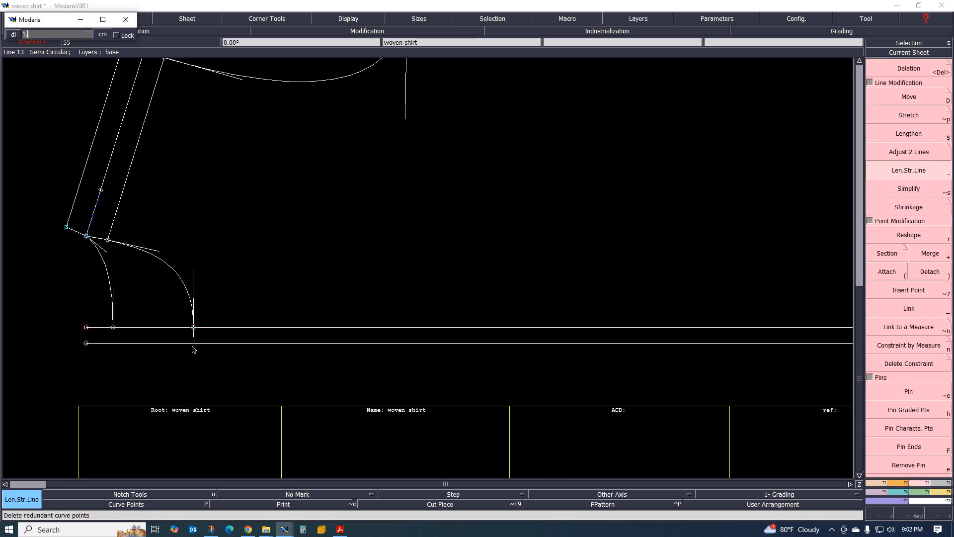
pyautogui.write('1.5')
pyautogui.press('Return')
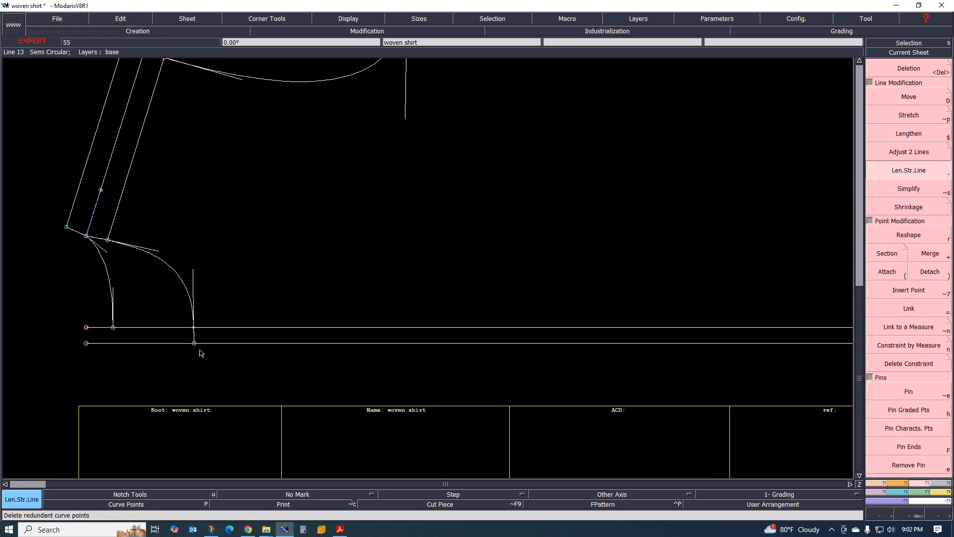
pyautogui.scroll(3, 204, 346)
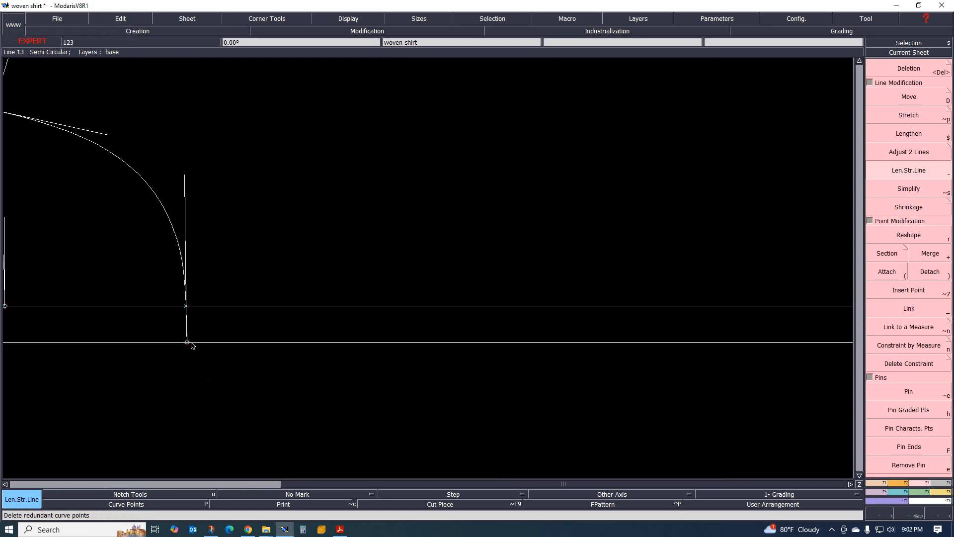
pyautogui.scroll(-3, 194, 345)
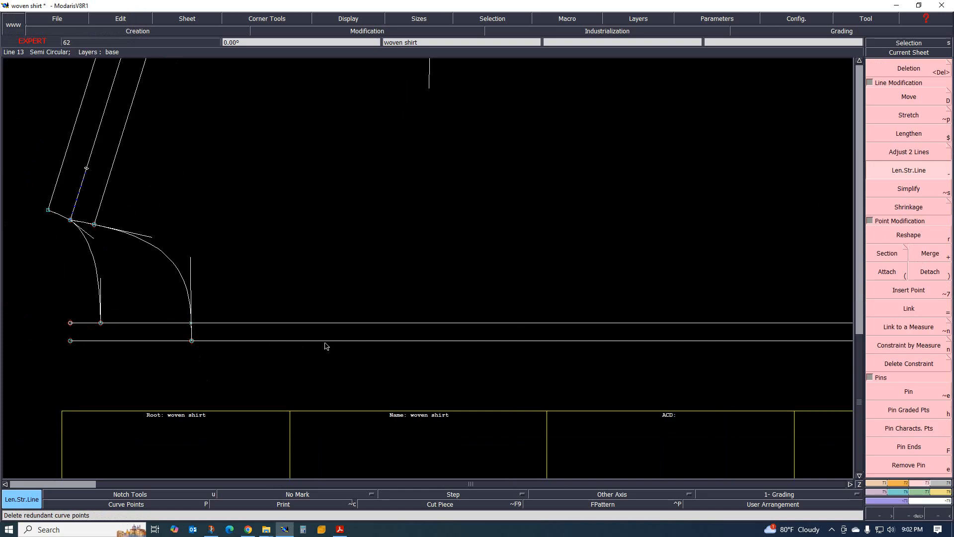
# Extend the body's hem line by 1.50 cm past the centre line to meet the end of the parallel line
pyautogui.scroll(-5, 220, 341)
pyautogui.scroll(3, 360, 323)
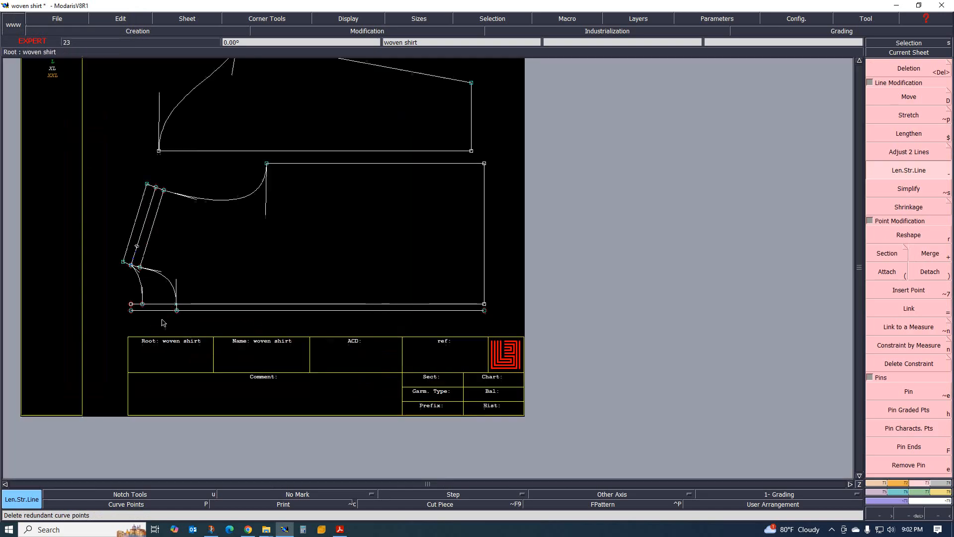
pyautogui.scroll(2, 616, 320)
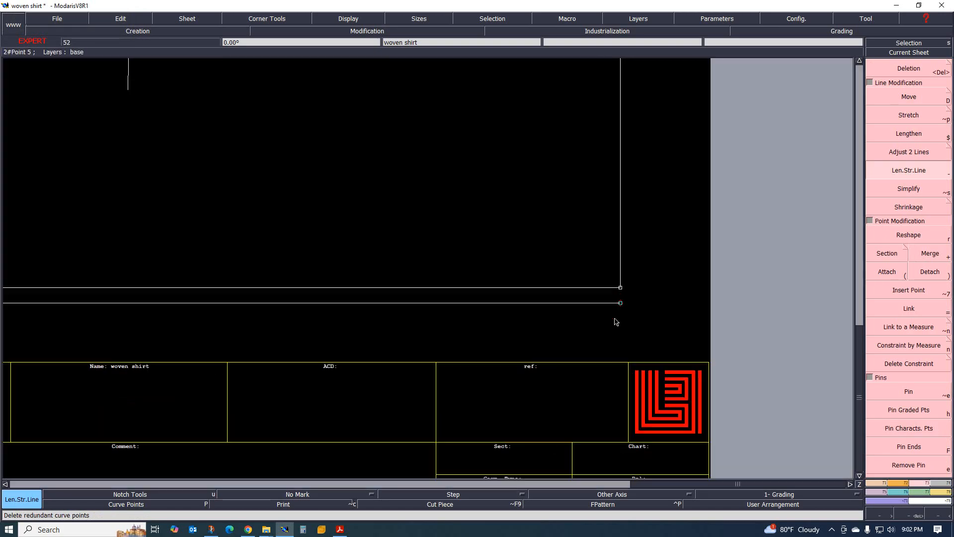
pyautogui.scroll(-3, 616, 320)
pyautogui.scroll(2, 616, 318)
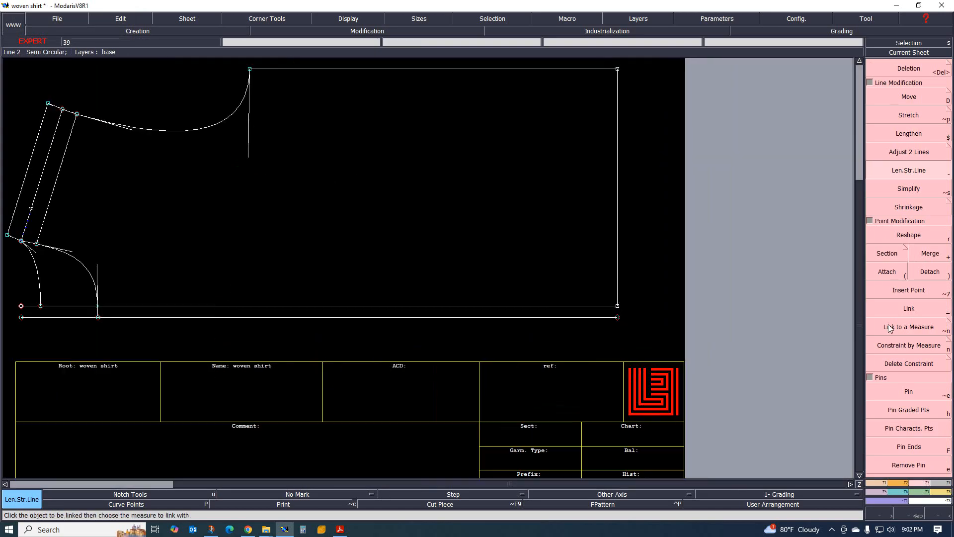
pyautogui.click(617, 304)
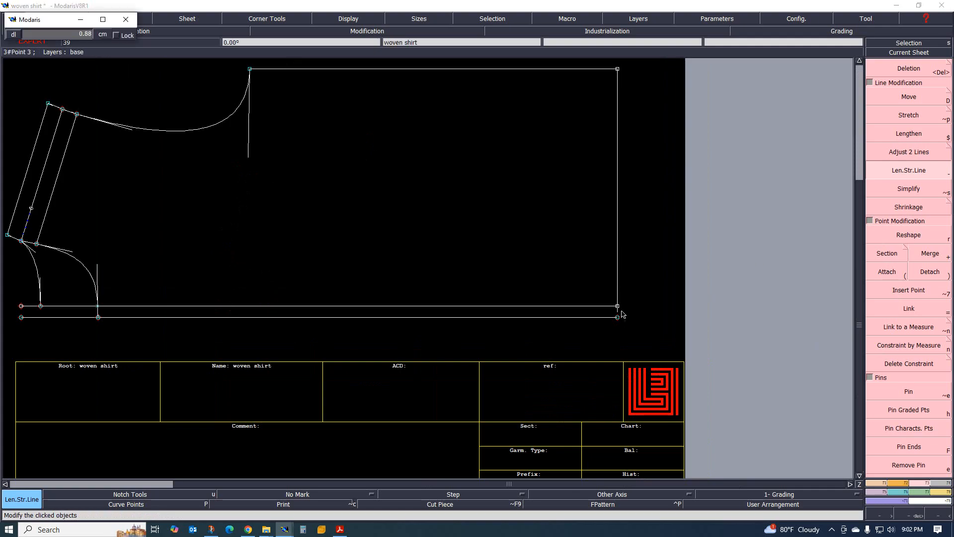
pyautogui.write('1.50')
pyautogui.press('Return')
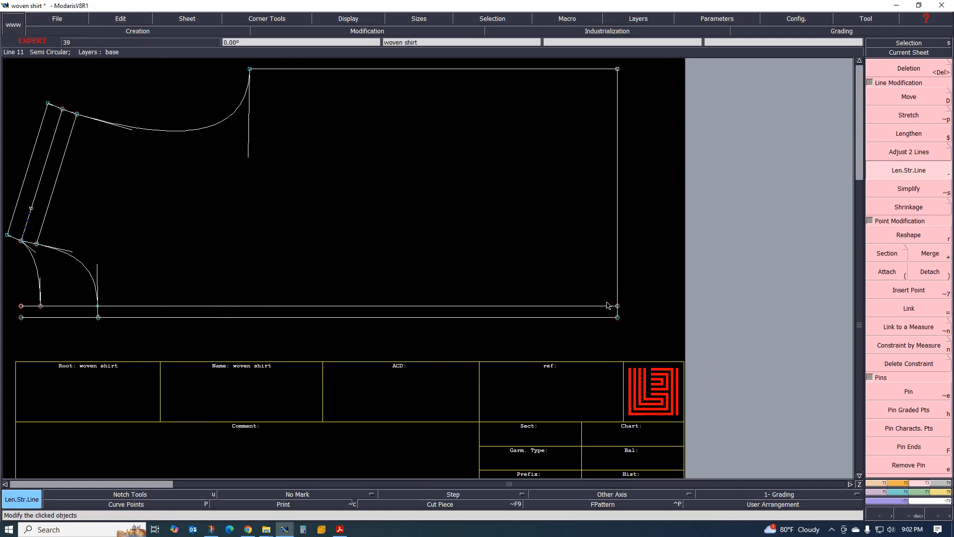
# Trim the 1.5 cm parallel line with Adjust 2 Lines so it starts at the end of the extended front neckline
pyautogui.scroll(-2, 226, 339)
pyautogui.scroll(4, 260, 330)
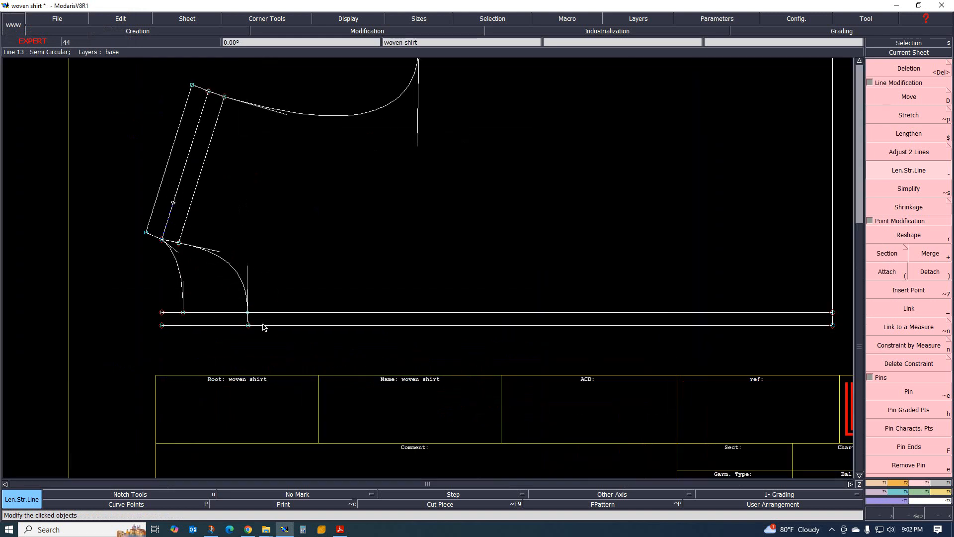
pyautogui.scroll(2, 245, 328)
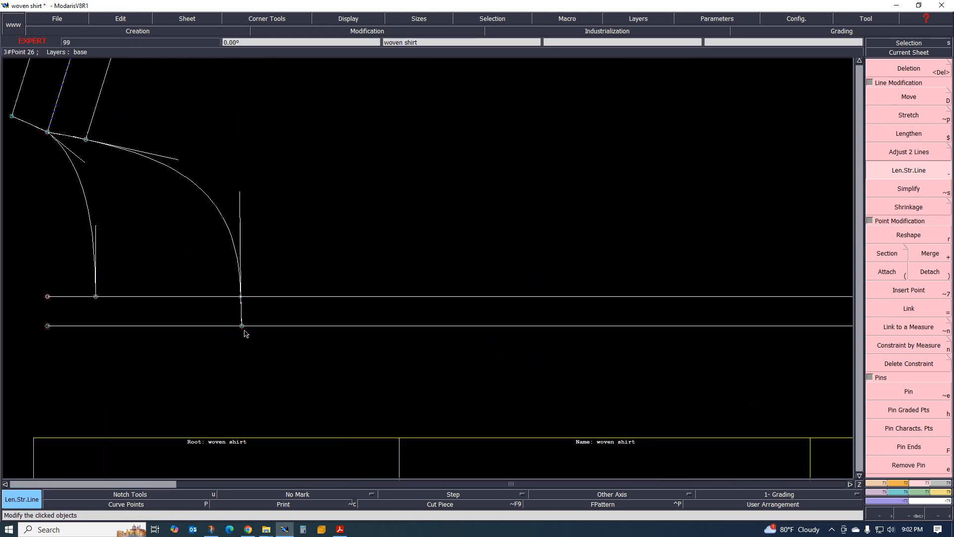
pyautogui.click(946, 322)
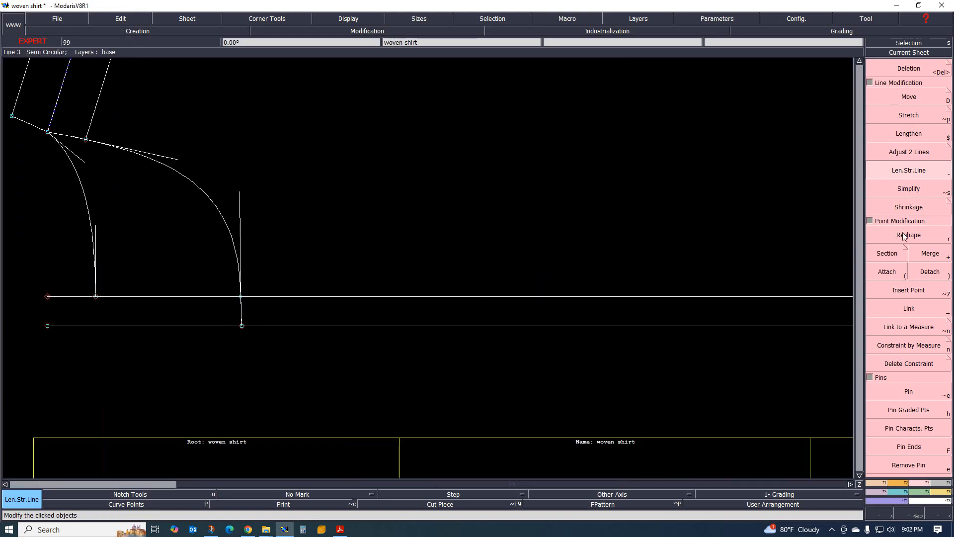
pyautogui.click(912, 155)
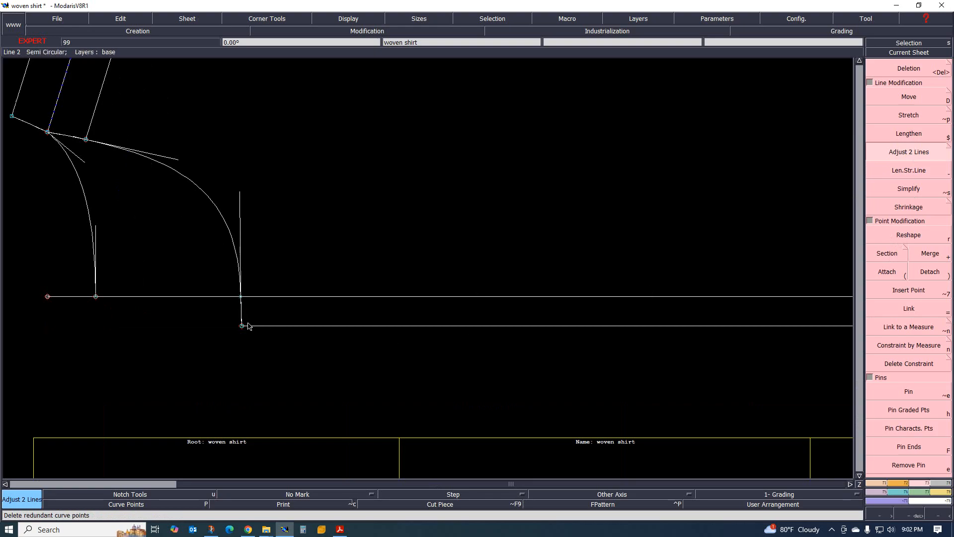
pyautogui.scroll(-4, 202, 319)
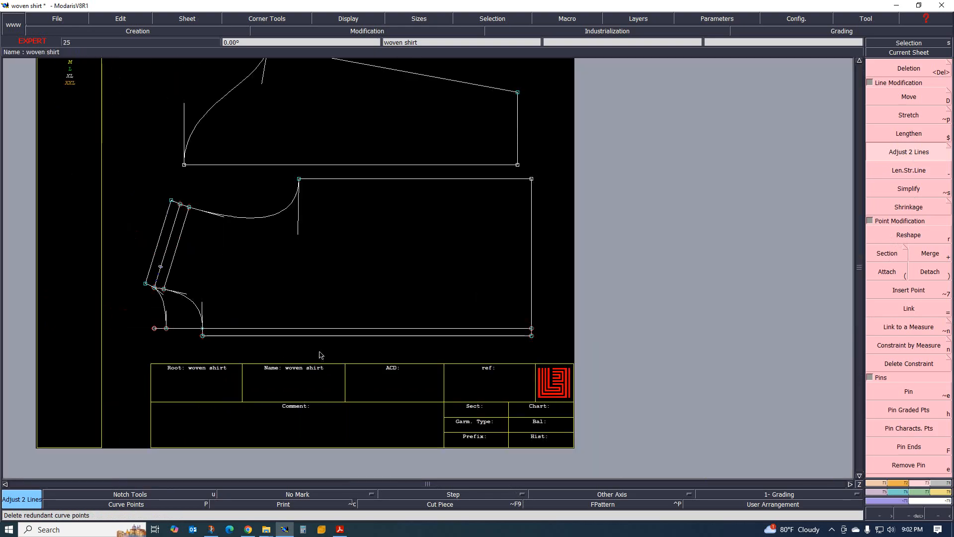
pyautogui.scroll(1, 230, 341)
pyautogui.scroll(1, 228, 340)
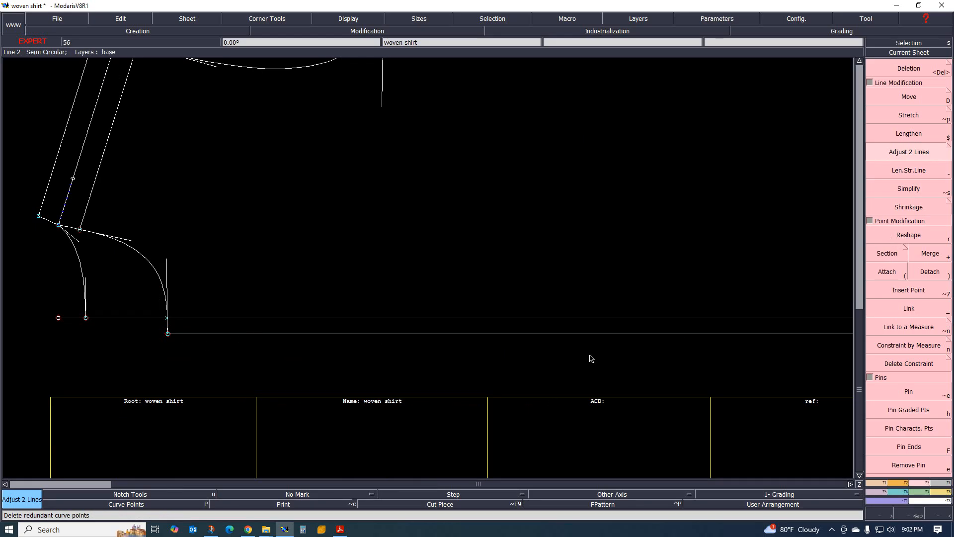
# Create a parallel to the button extension's outer edge at a distance of -3 cm, towards the body
pyautogui.click(876, 482)
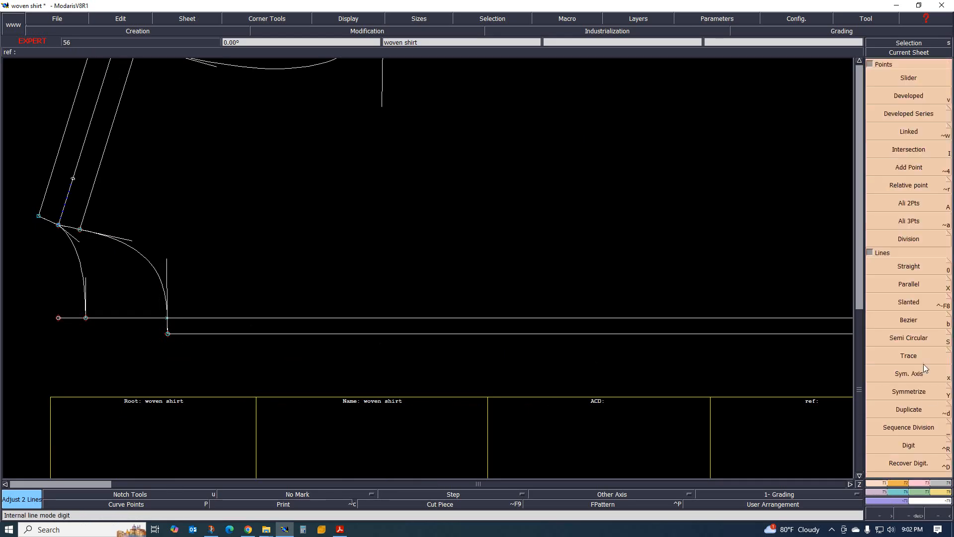
pyautogui.click(909, 283)
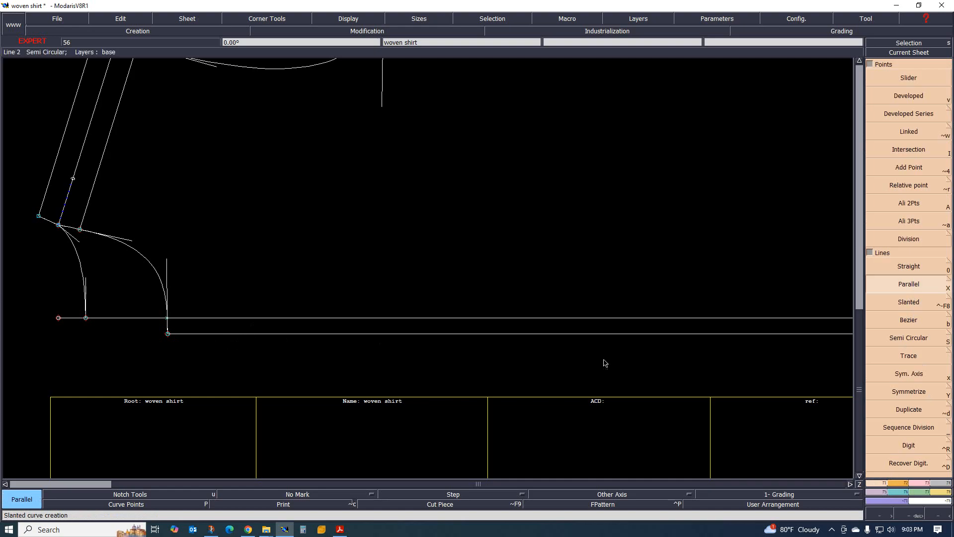
pyautogui.click(300, 334)
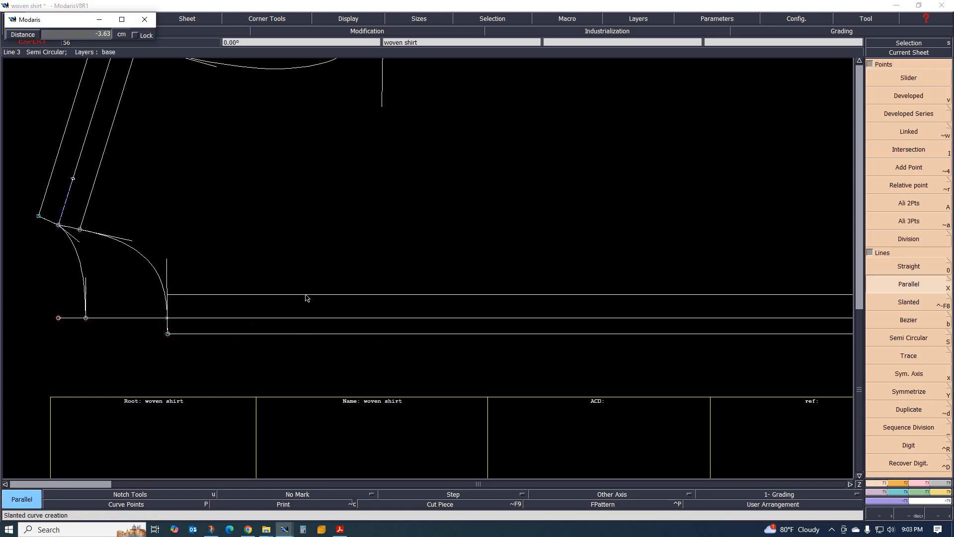
pyautogui.write('-3')
pyautogui.press('Return')
pyautogui.scroll(-3, 223, 319)
pyautogui.scroll(3, 268, 335)
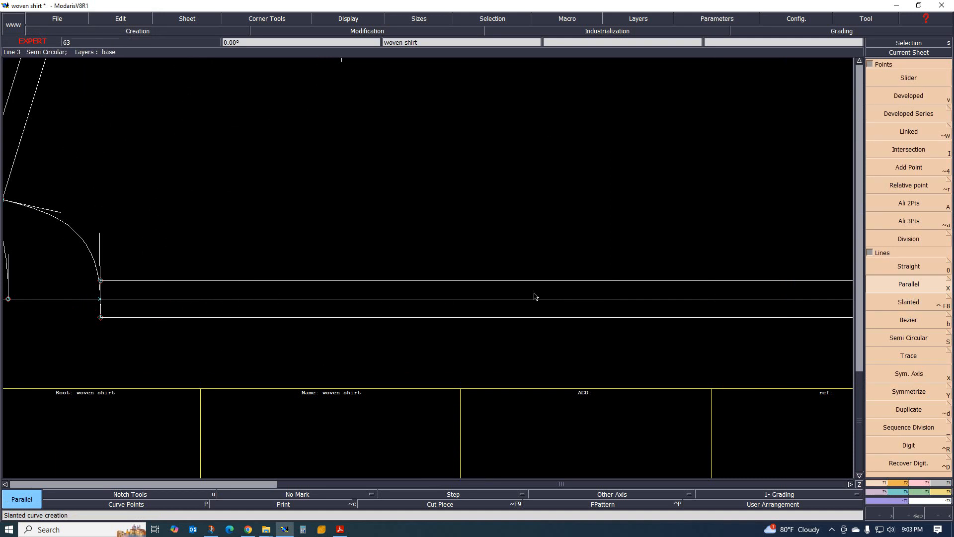
pyautogui.scroll(-2, 323, 323)
pyautogui.scroll(1, 255, 340)
pyautogui.scroll(-2, 189, 312)
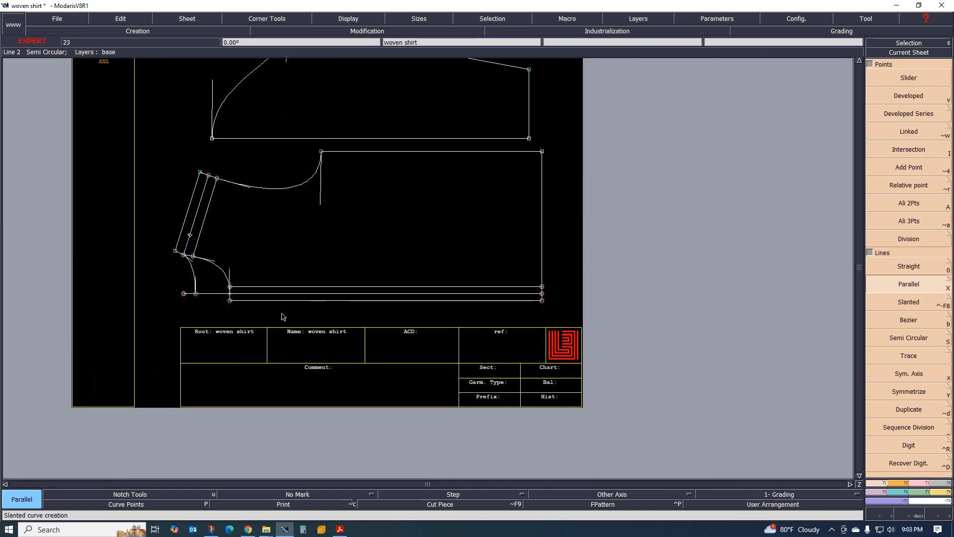
# Delete the parallel line lying inside the body's centre line
pyautogui.scroll(1, 228, 325)
pyautogui.scroll(1, 290, 276)
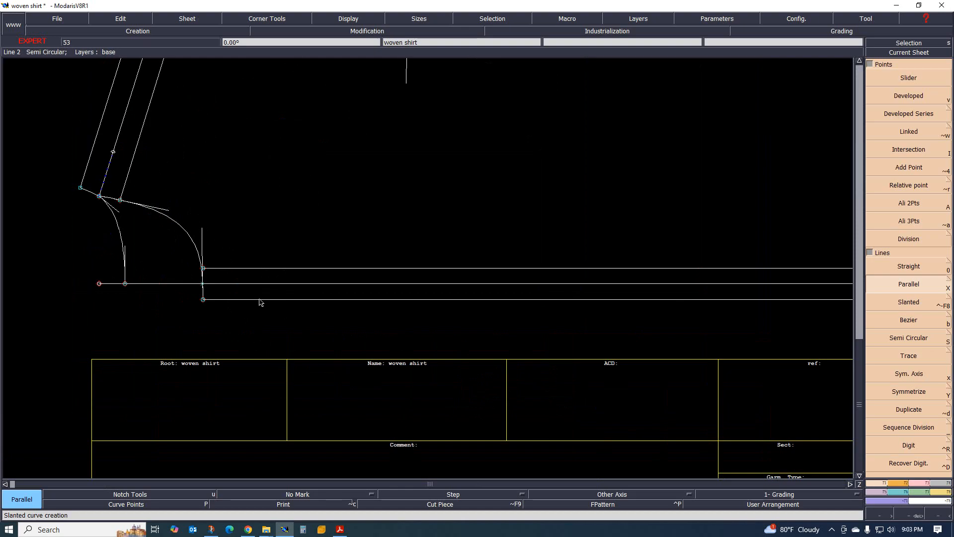
pyautogui.scroll(-1, 222, 293)
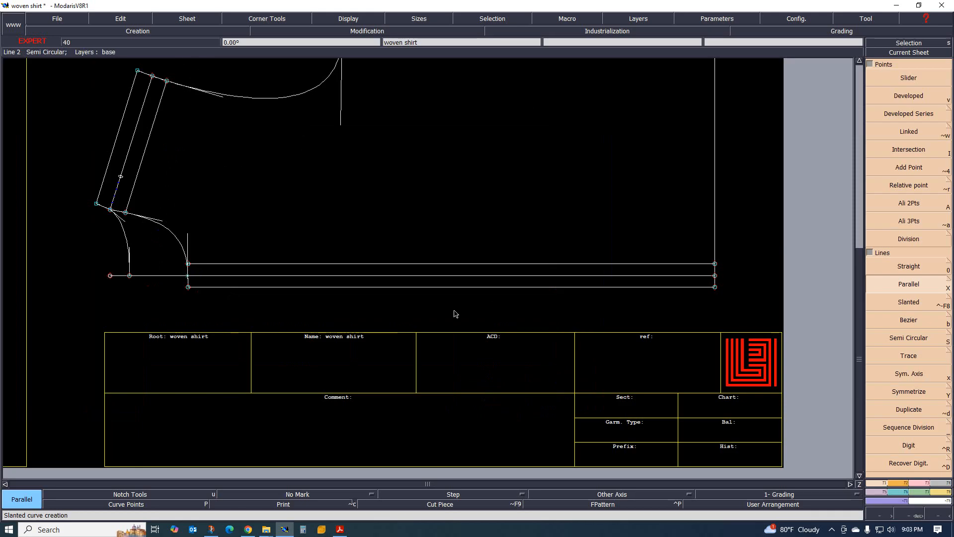
pyautogui.press('Delete')
pyautogui.click(514, 263)
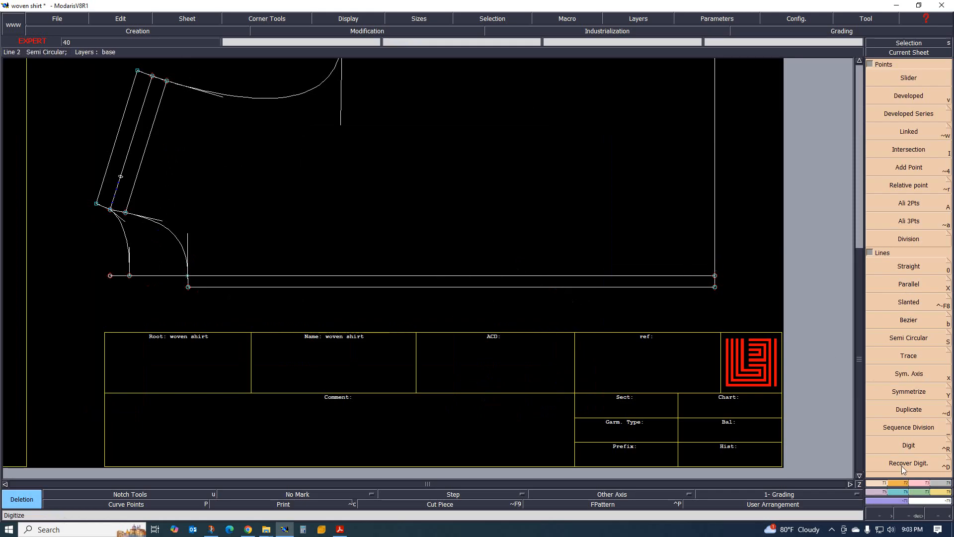
# Create a parallel 3 cm outside the button extension's outer edge
pyautogui.press('x')
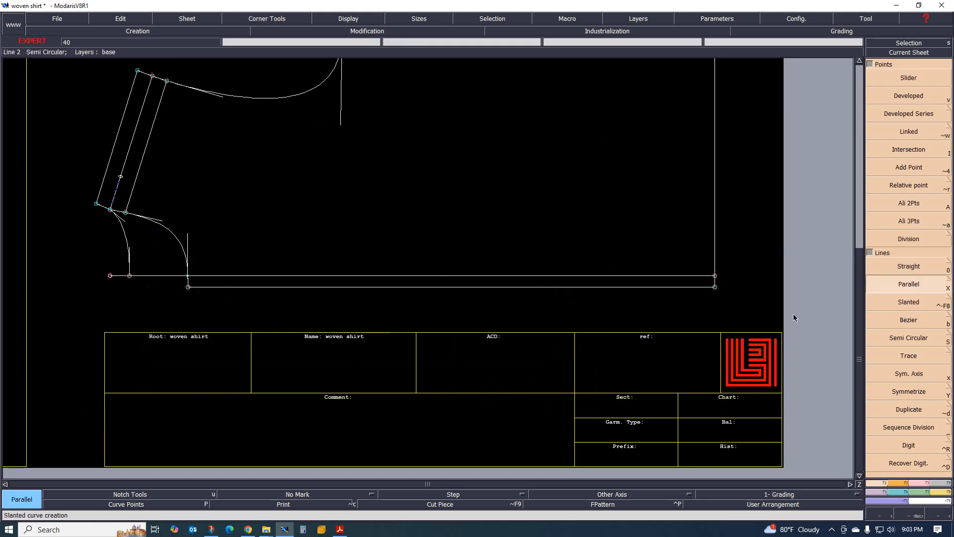
pyautogui.click(315, 291)
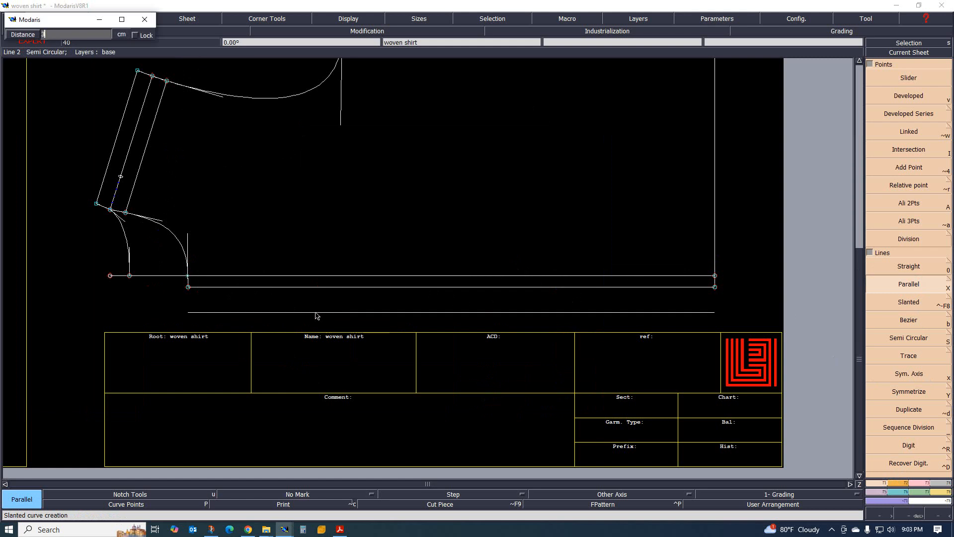
pyautogui.click(316, 316)
pyautogui.scroll(2, 210, 317)
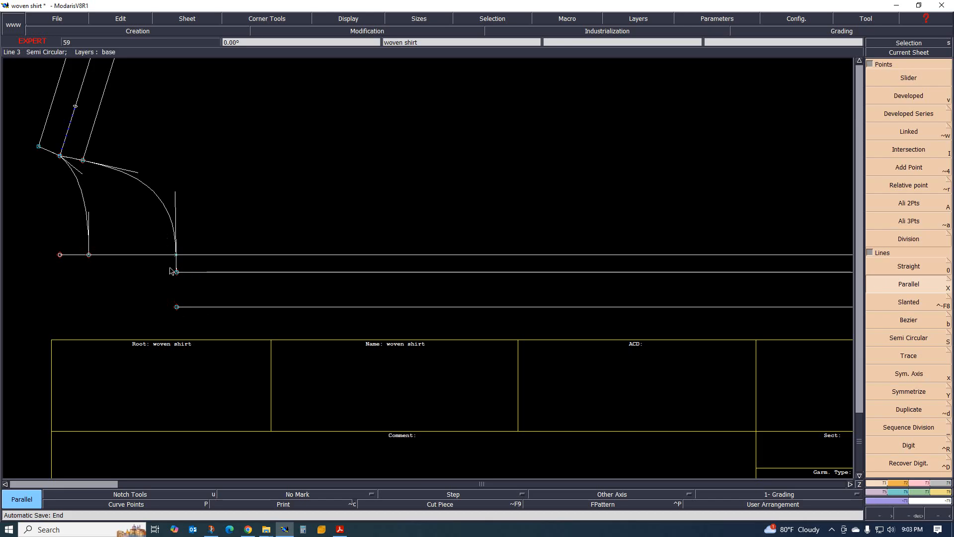
pyautogui.scroll(-3, 181, 281)
pyautogui.scroll(3, 181, 281)
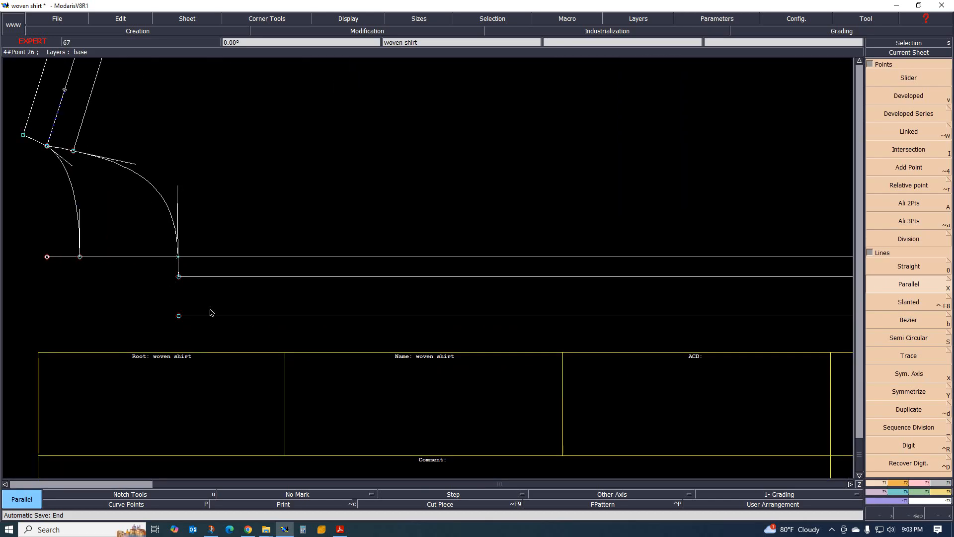
# Connect the extension edge and the outer parallel with straight lines at both the neckline and hem ends
pyautogui.press('0')
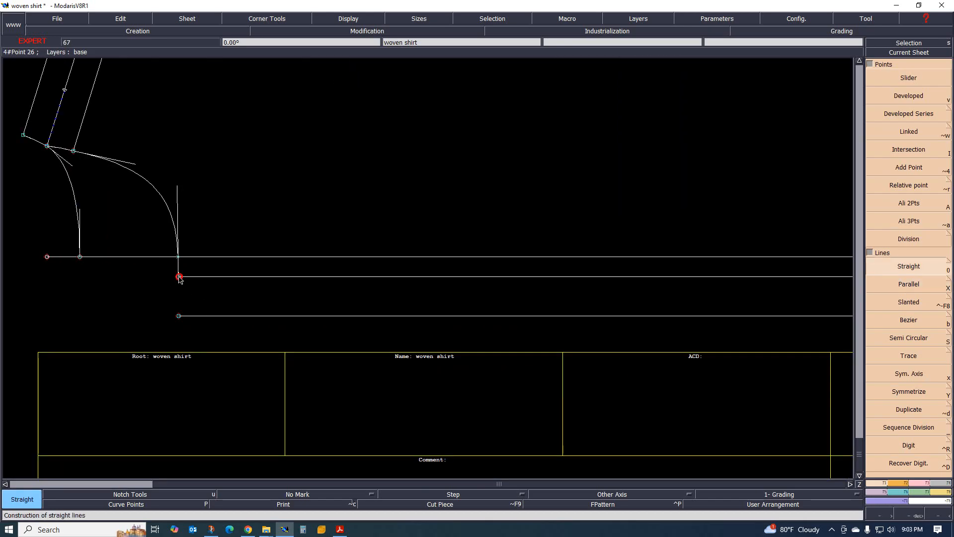
pyautogui.click(179, 277)
pyautogui.click(179, 315)
pyautogui.scroll(-3, 148, 310)
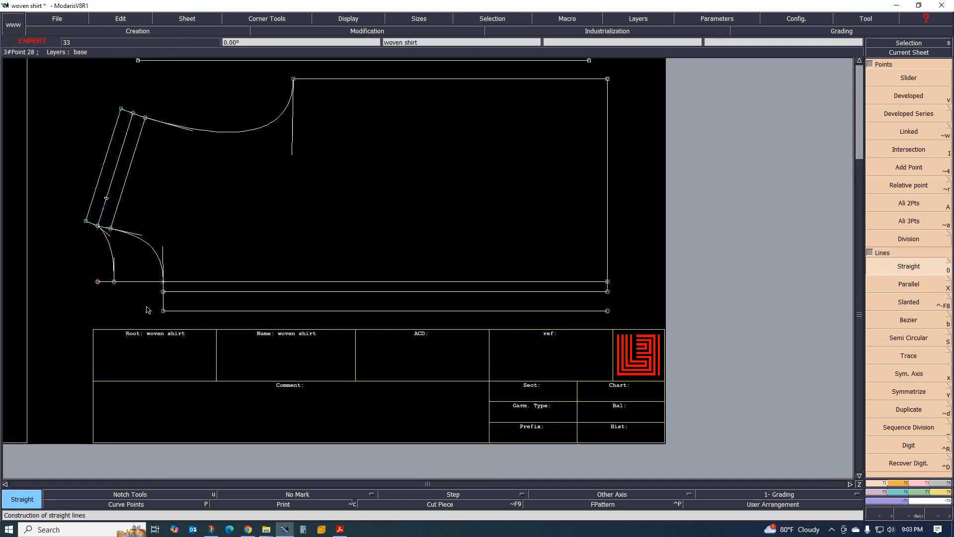
pyautogui.click(608, 291)
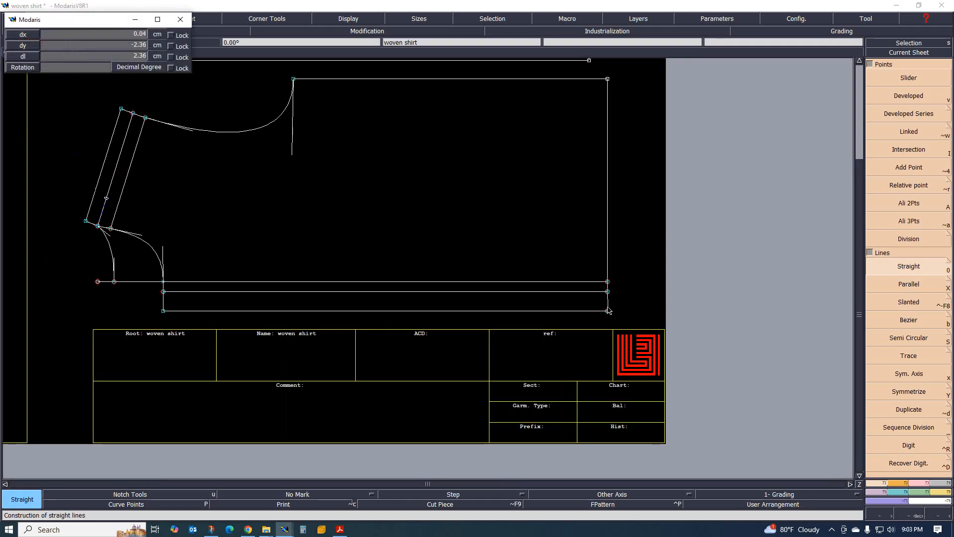
pyautogui.click(608, 310)
pyautogui.scroll(2, 201, 288)
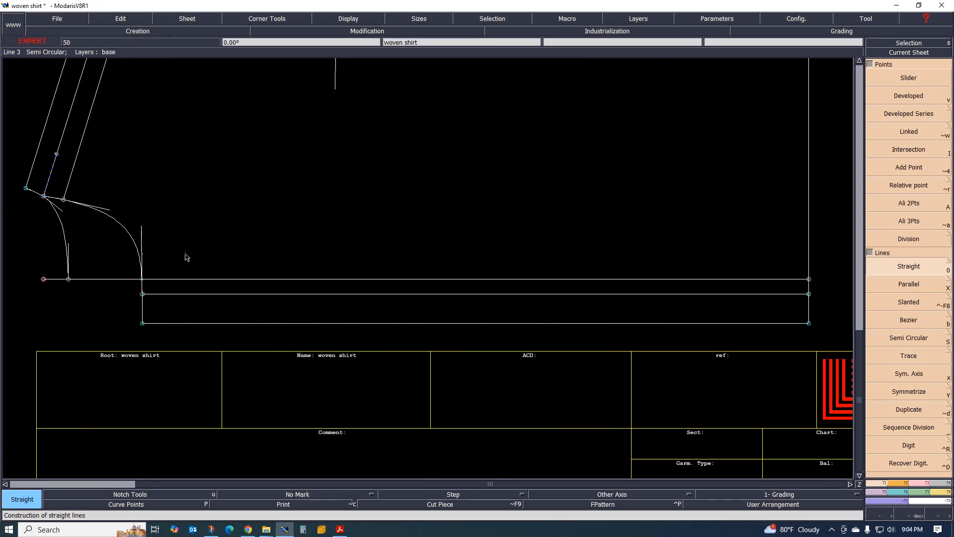
# Review the widened front opening, compare it with the technical sketch in Acrobat, and return to Modaris
pyautogui.scroll(-1, 328, 258)
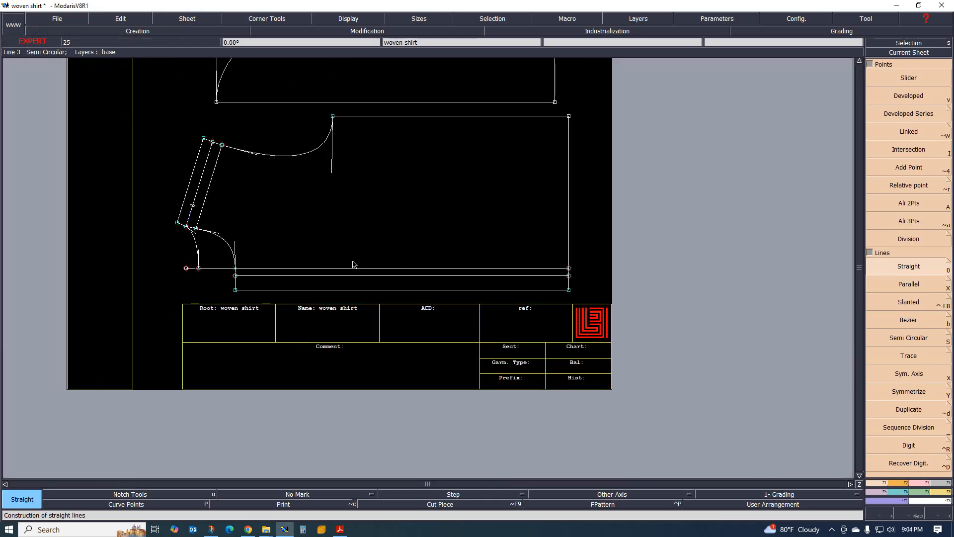
pyautogui.scroll(1, 278, 234)
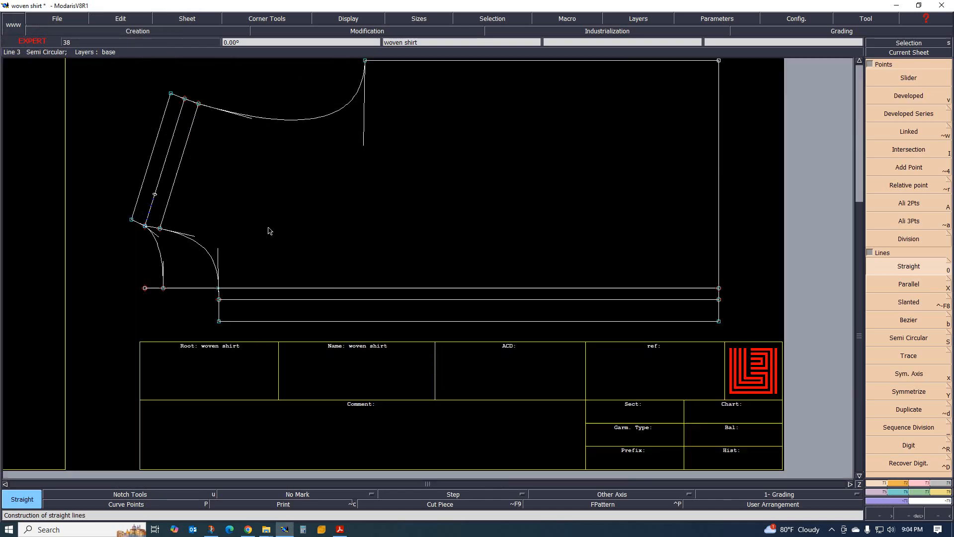
pyautogui.scroll(-1, 297, 236)
pyautogui.scroll(1, 297, 236)
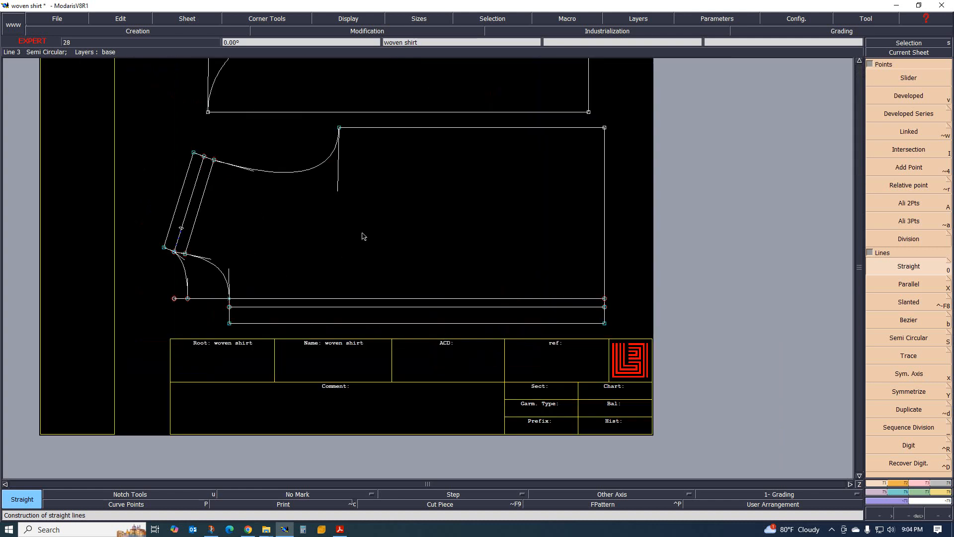
pyautogui.scroll(1, 363, 236)
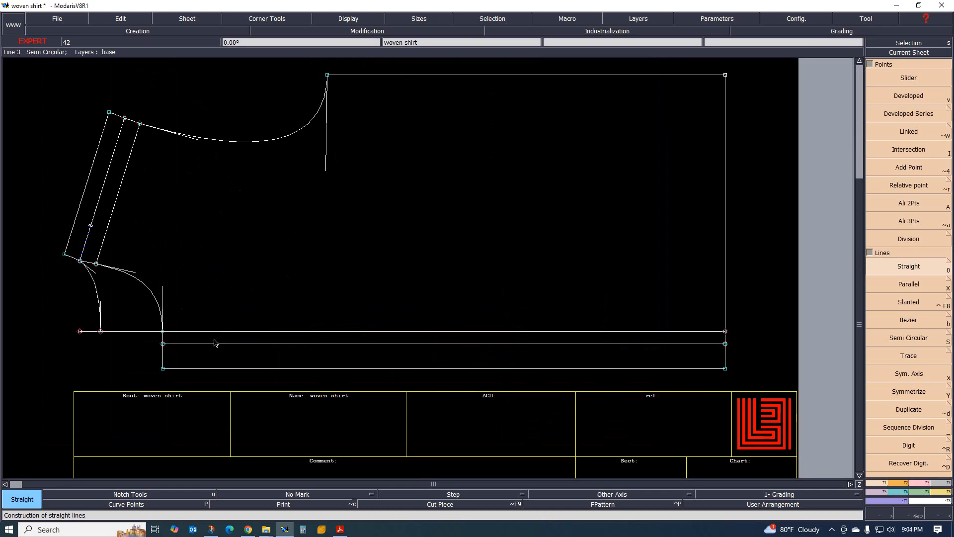
pyautogui.scroll(-1, 215, 341)
pyautogui.scroll(1, 205, 320)
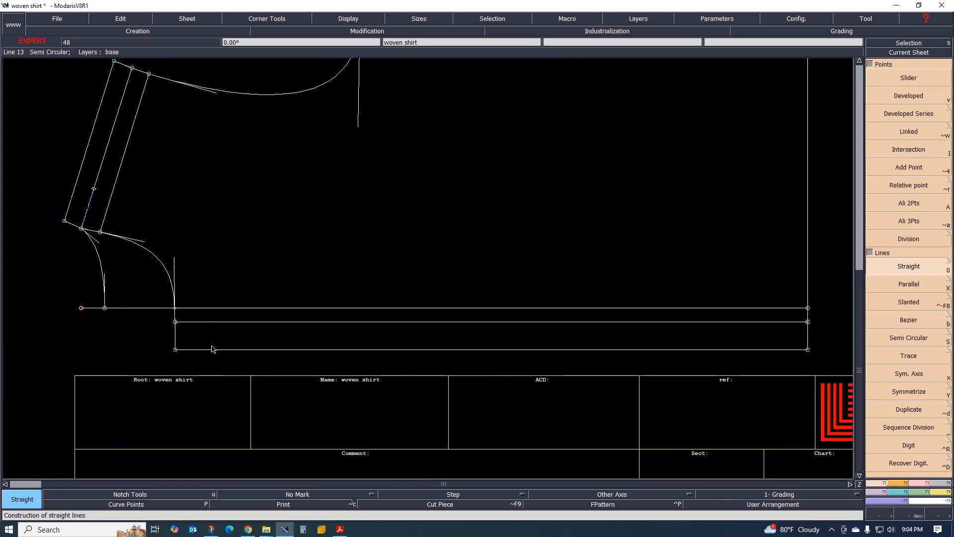
pyautogui.click(340, 529)
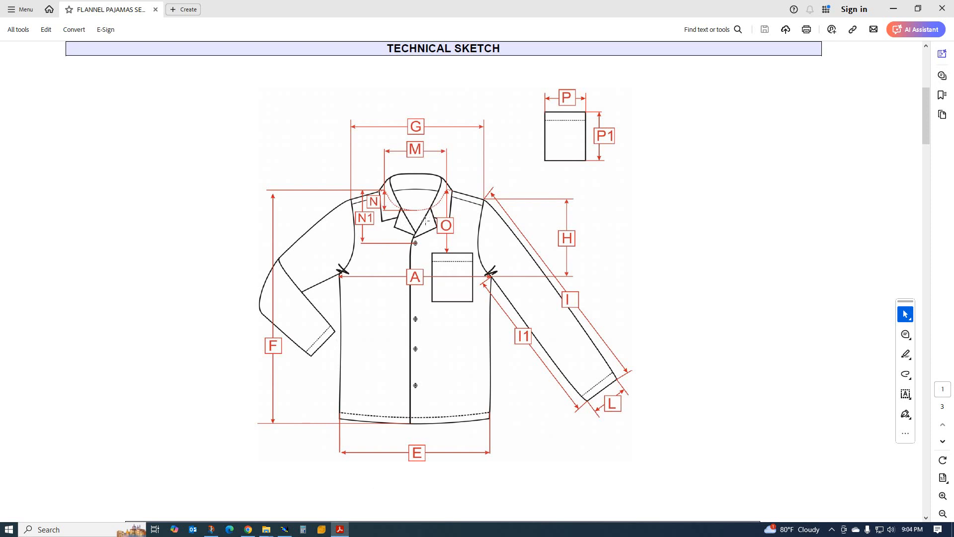
pyautogui.click(285, 528)
# Extend the straight line at the neckline end by 2 cm past the outermost parallel with Len.Str.Line
pyautogui.scroll(-2, 174, 325)
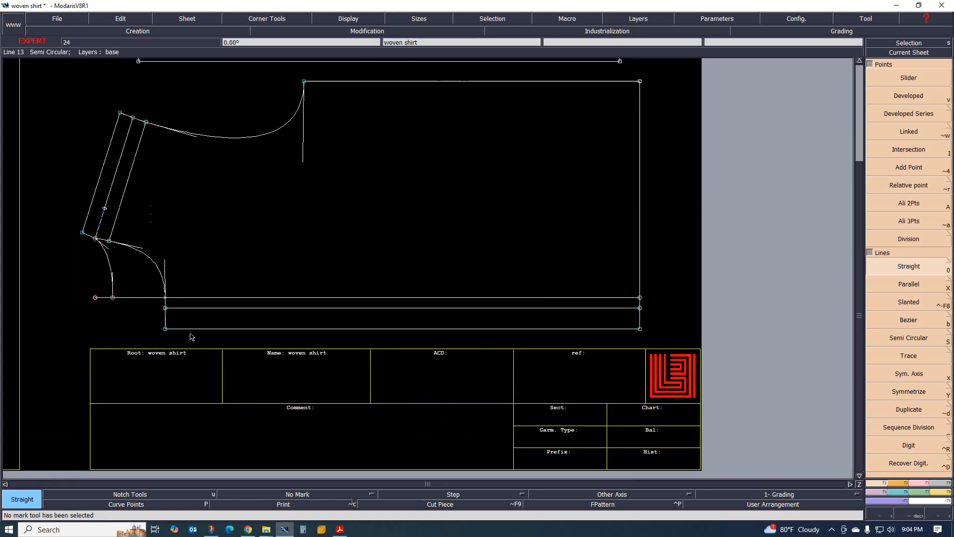
pyautogui.scroll(3, 189, 334)
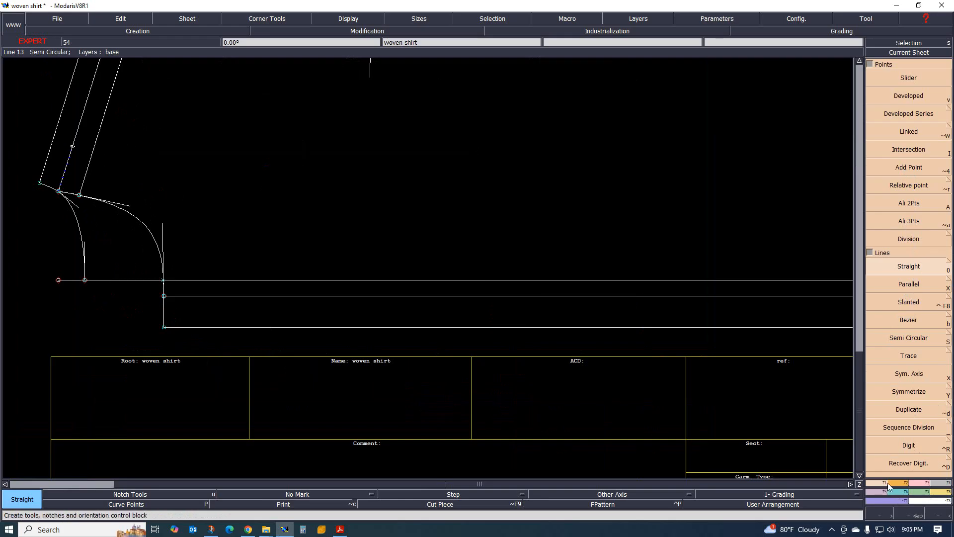
pyautogui.click(921, 485)
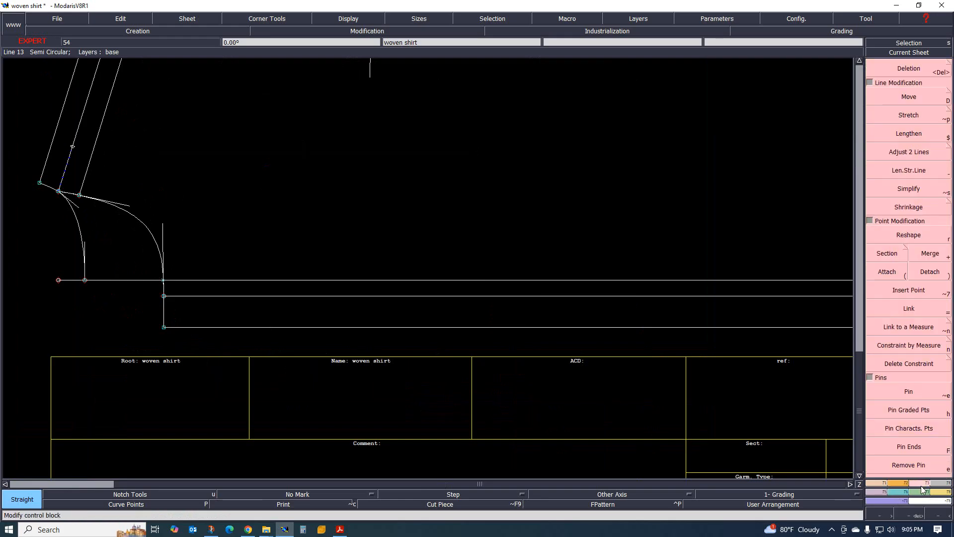
pyautogui.click(909, 172)
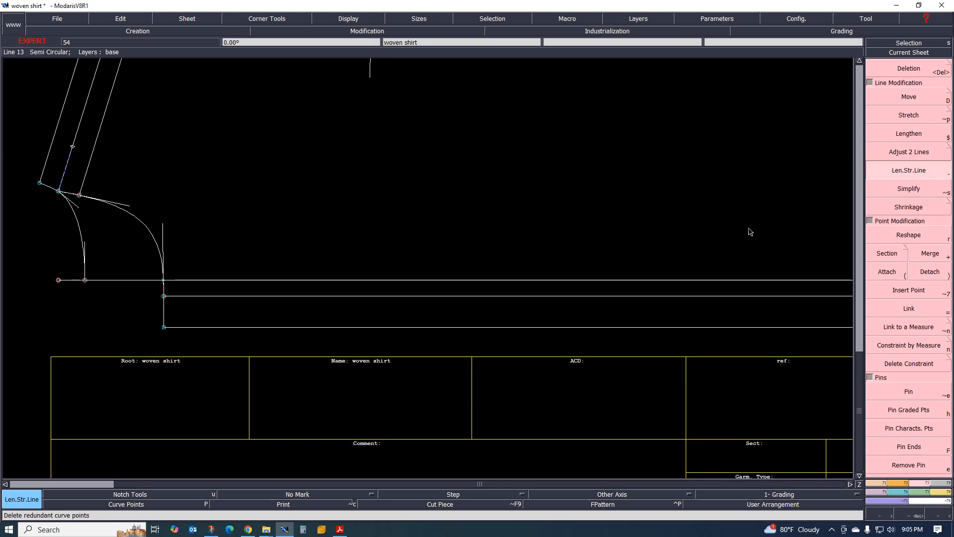
pyautogui.click(164, 324)
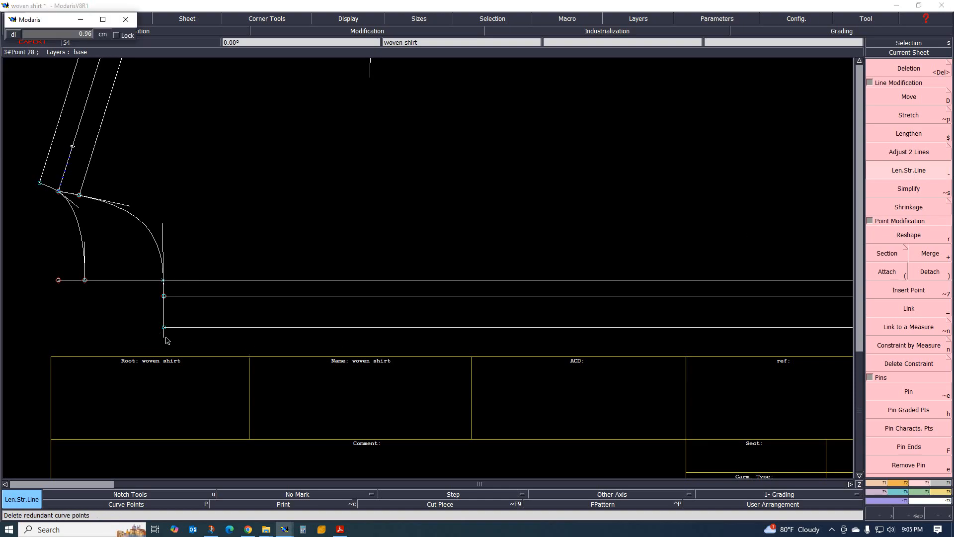
pyautogui.write('2')
pyautogui.press('Return')
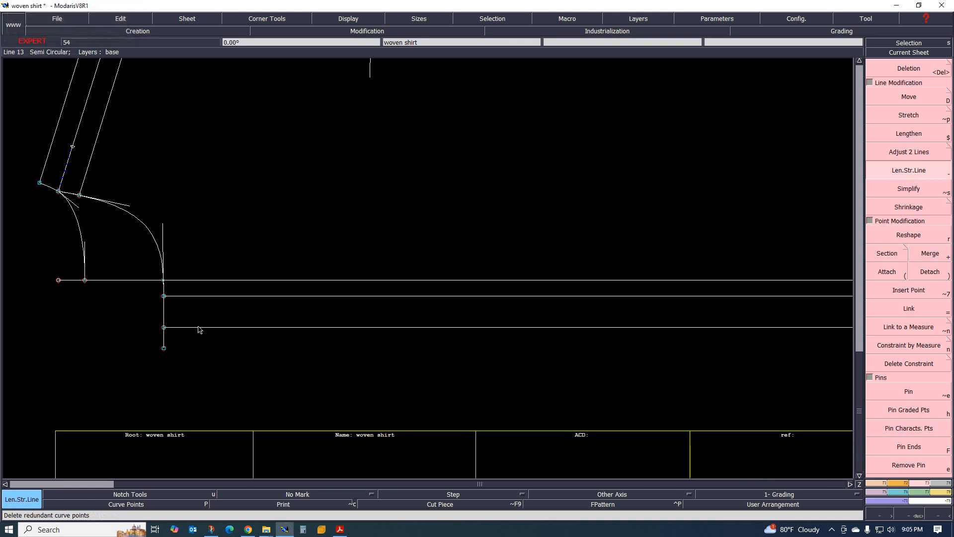
pyautogui.scroll(-2, 197, 332)
pyautogui.scroll(1, 215, 359)
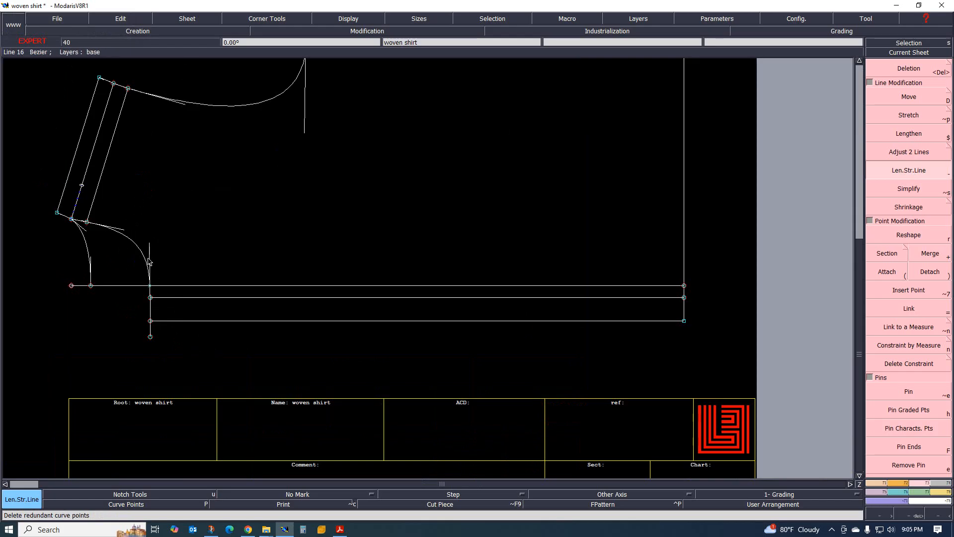
# Draw a Bezier line from the end of the neckline extension to a point about one third along the outermost parallel
pyautogui.press('b')
pyautogui.click(150, 336)
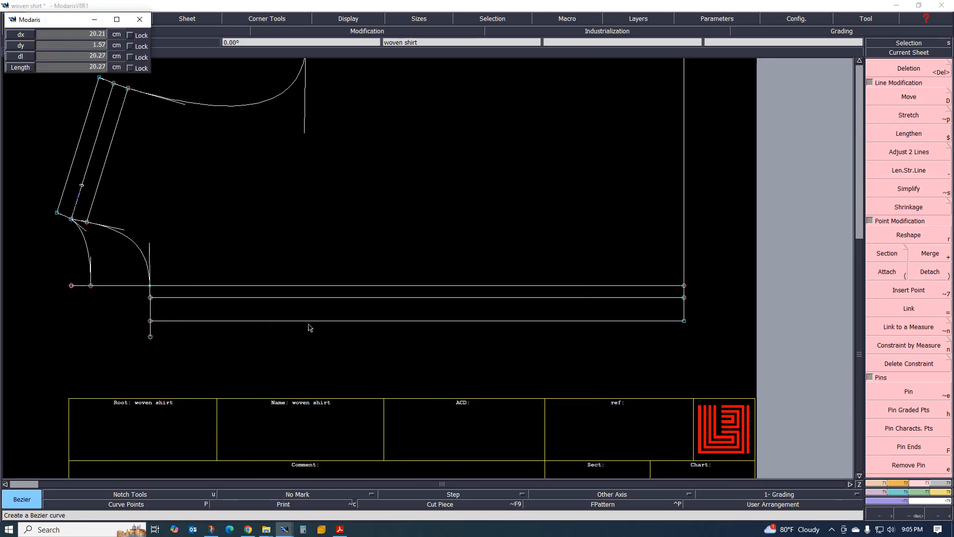
pyautogui.click(326, 323)
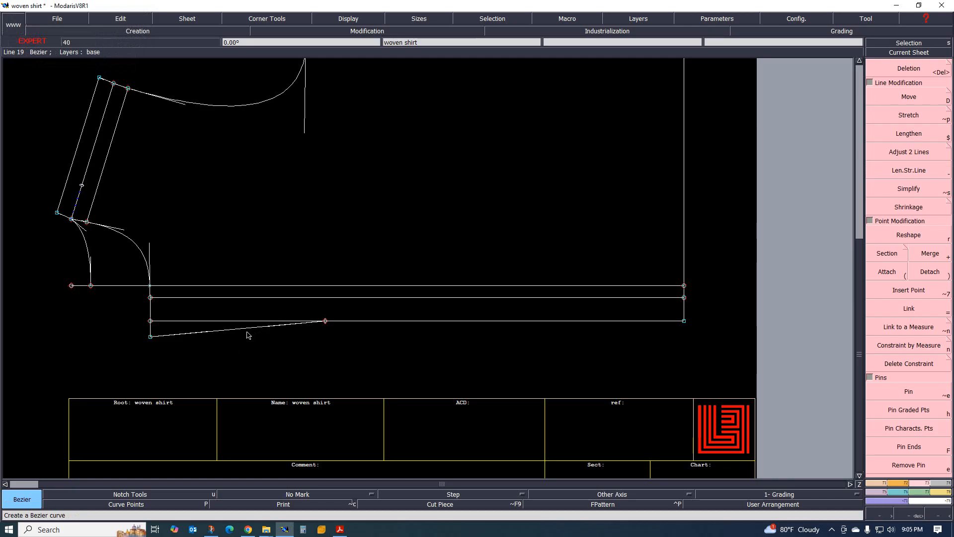
# Reshape the Bezier by adjusting both tangent handles so it curves smoothly from the neckline end into the outermost parallel
pyautogui.press('r')
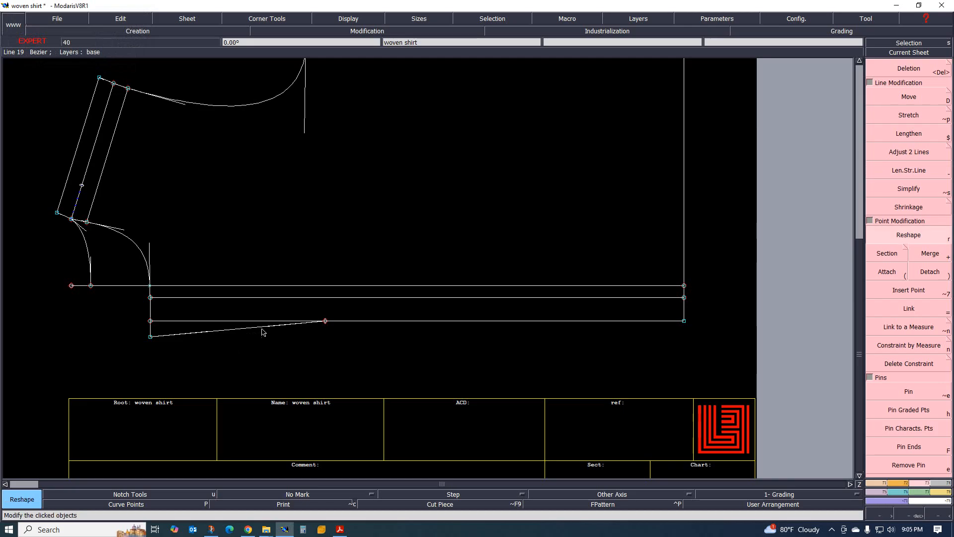
pyautogui.click(189, 333)
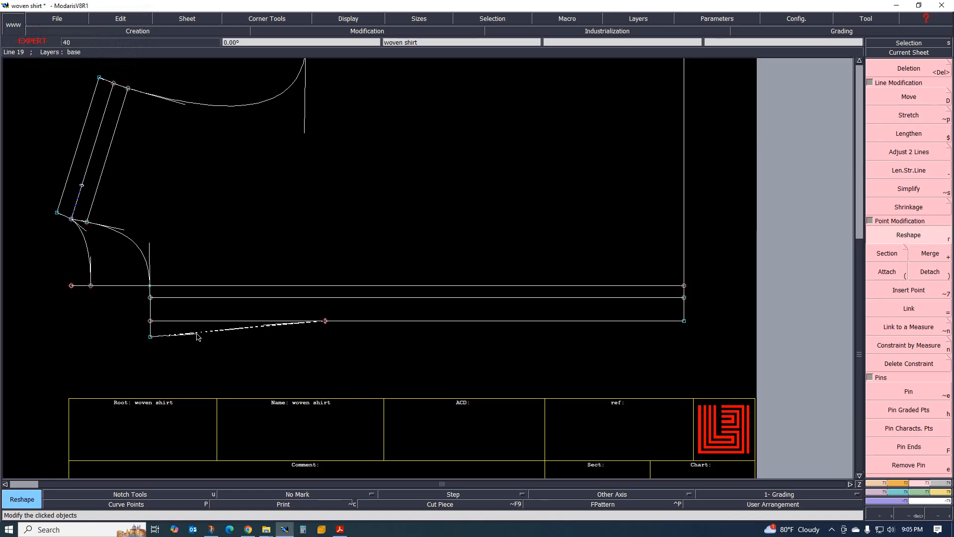
pyautogui.click(197, 336)
pyautogui.click(196, 334)
pyautogui.click(206, 335)
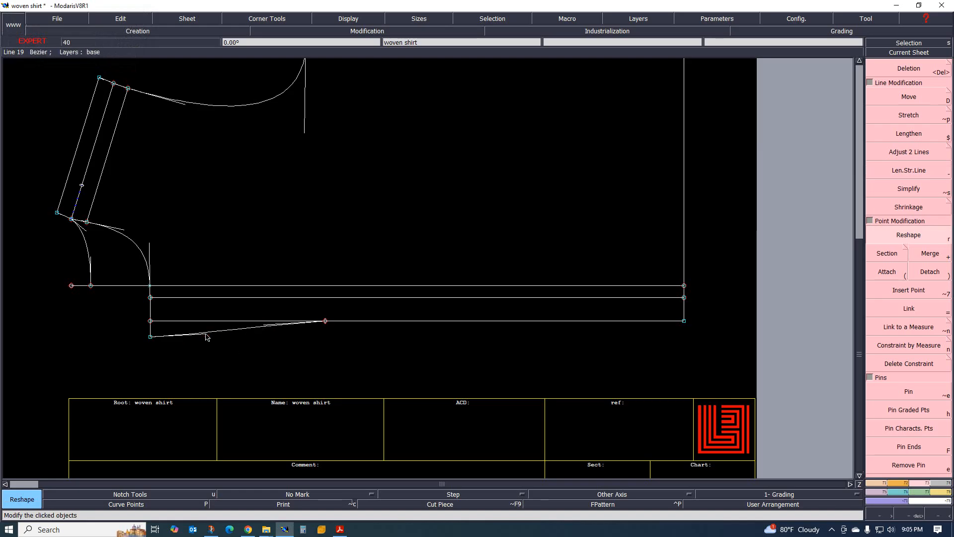
pyautogui.scroll(1, 272, 329)
pyautogui.click(260, 322)
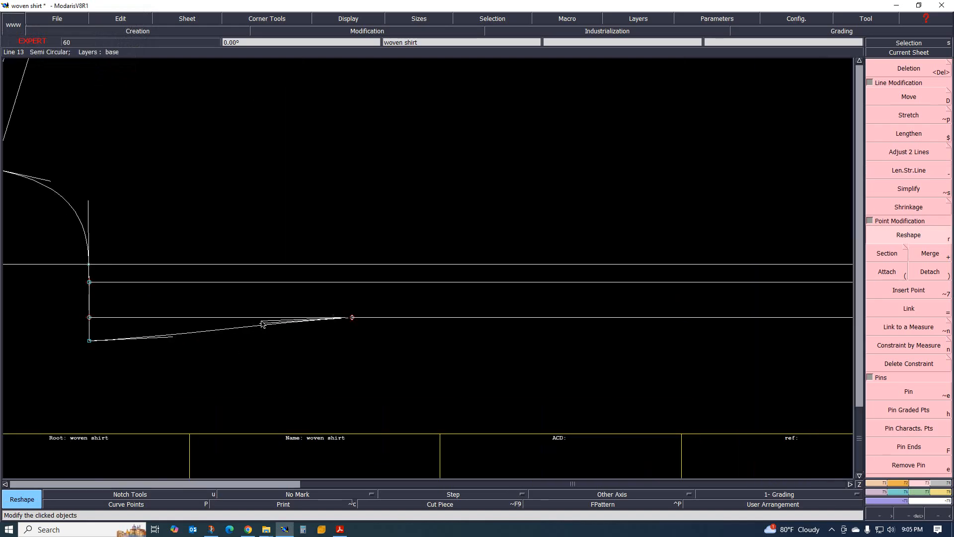
pyautogui.click(253, 323)
pyautogui.scroll(-2, 258, 323)
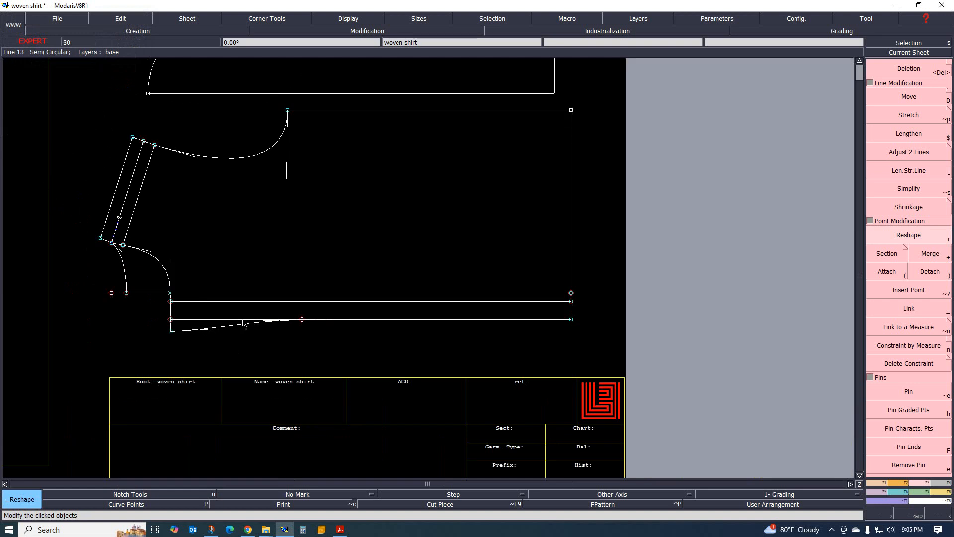
pyautogui.scroll(1, 256, 323)
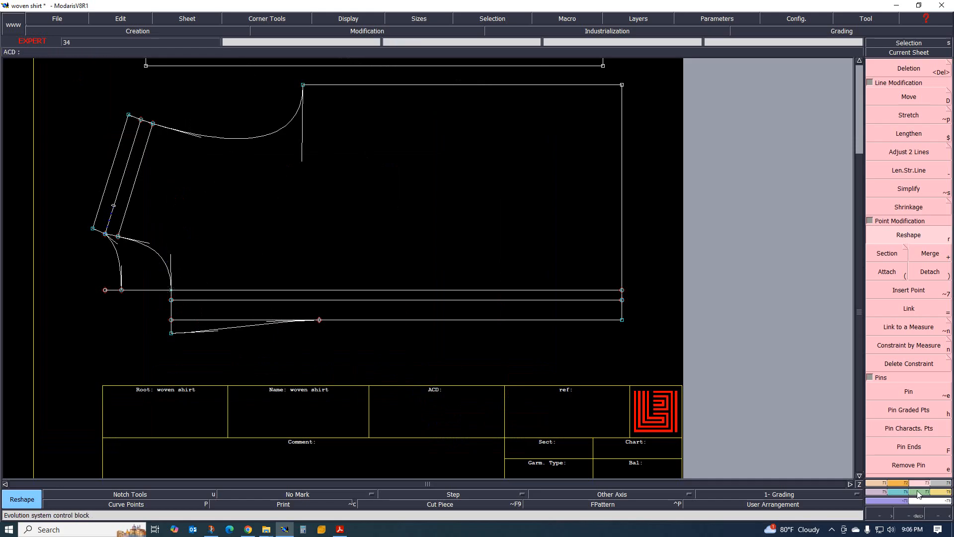
# Draw a slanted straight line about 16 cm long from the front neckline curve to the button extension's edge
pyautogui.click(885, 482)
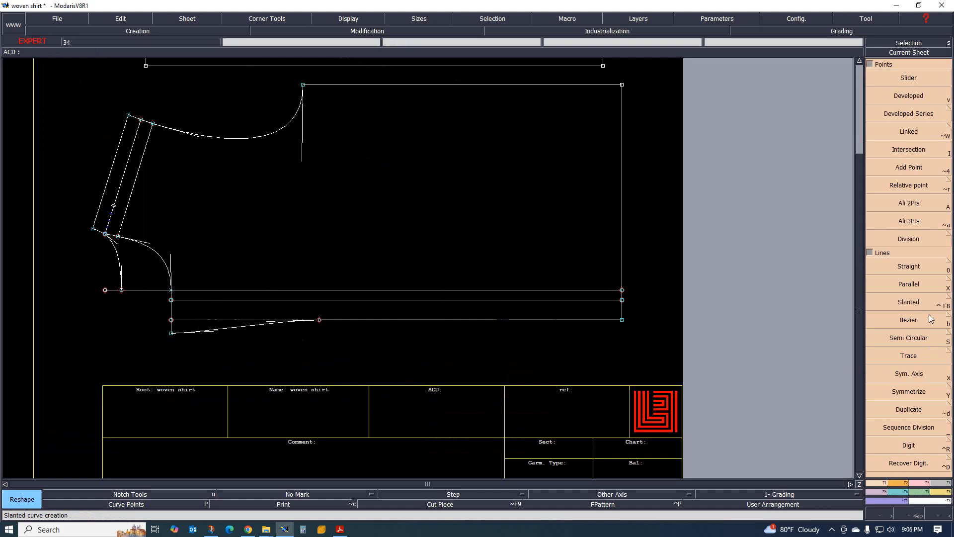
pyautogui.click(909, 266)
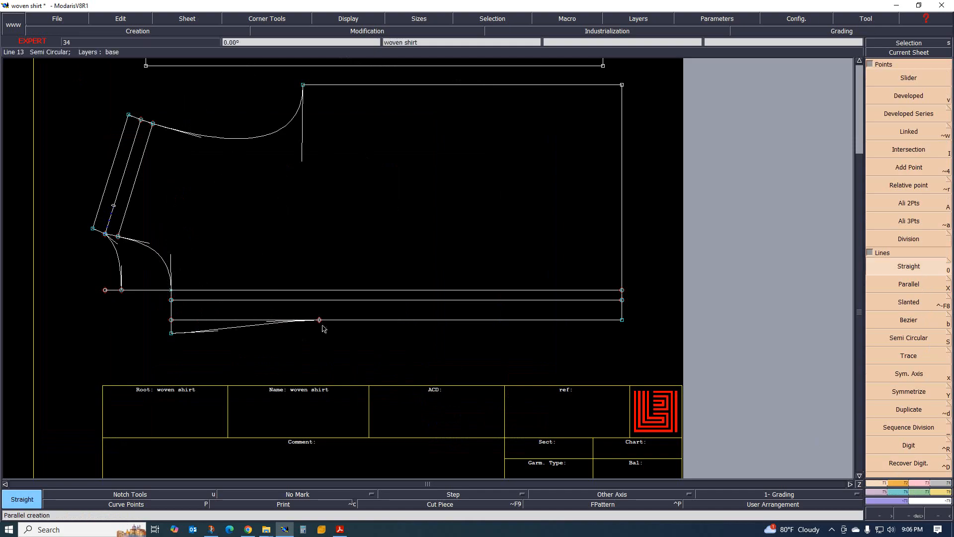
pyautogui.click(158, 254)
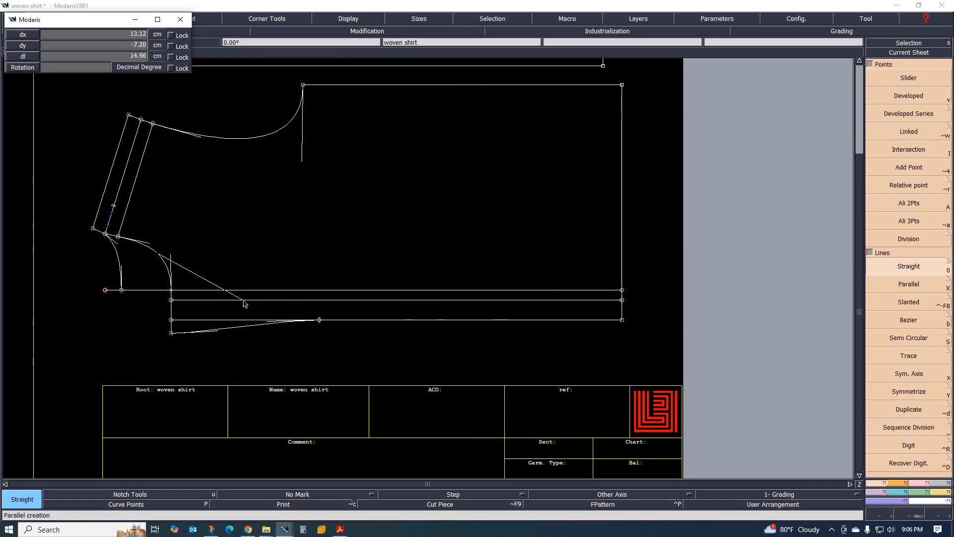
pyautogui.click(251, 300)
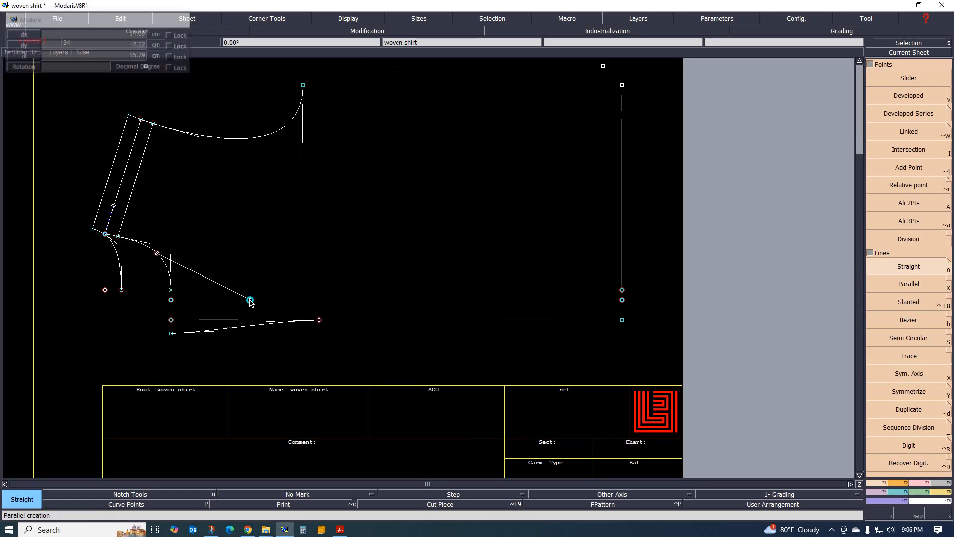
pyautogui.scroll(1, 192, 295)
pyautogui.scroll(-2, 162, 308)
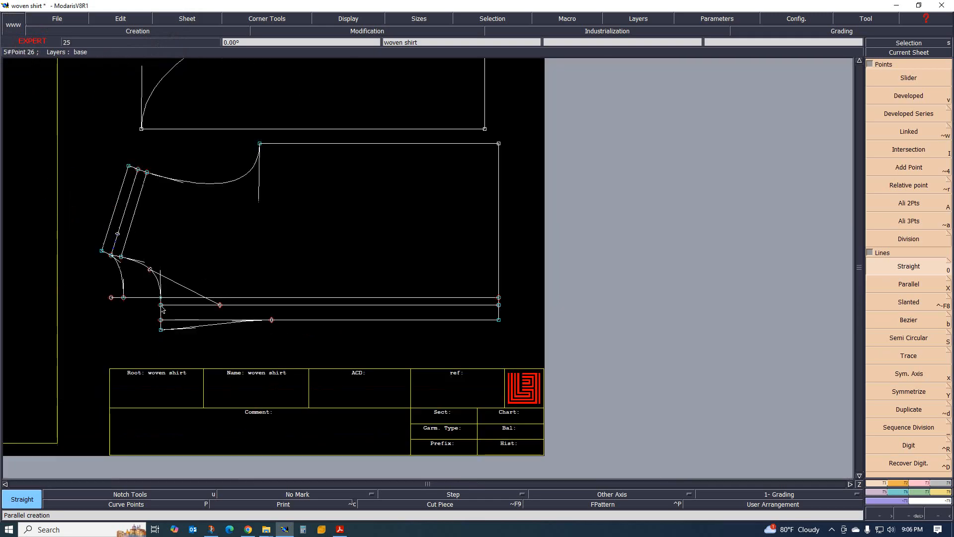
pyautogui.scroll(3, 163, 308)
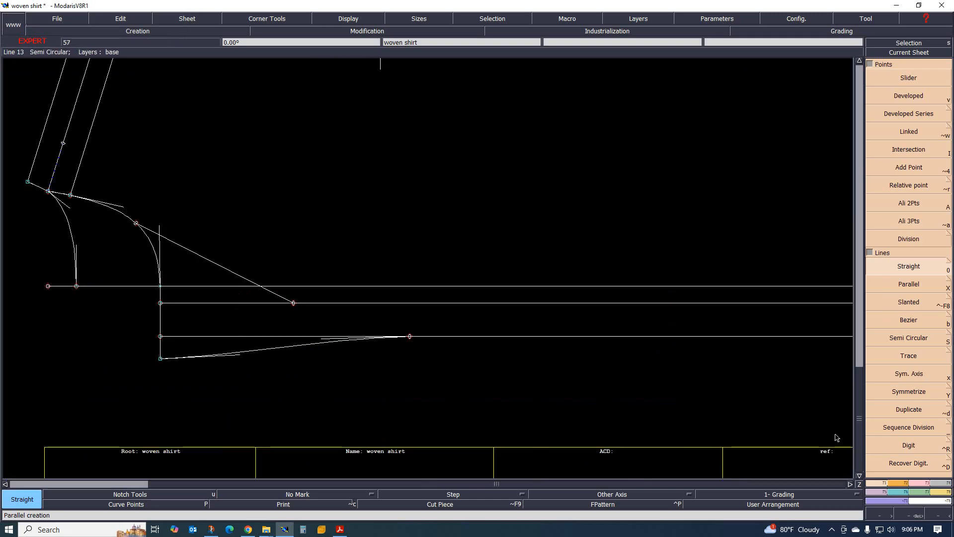
# Create a symmetry axis along the slanted line, starting at its point on the front neckline curve
pyautogui.click(926, 379)
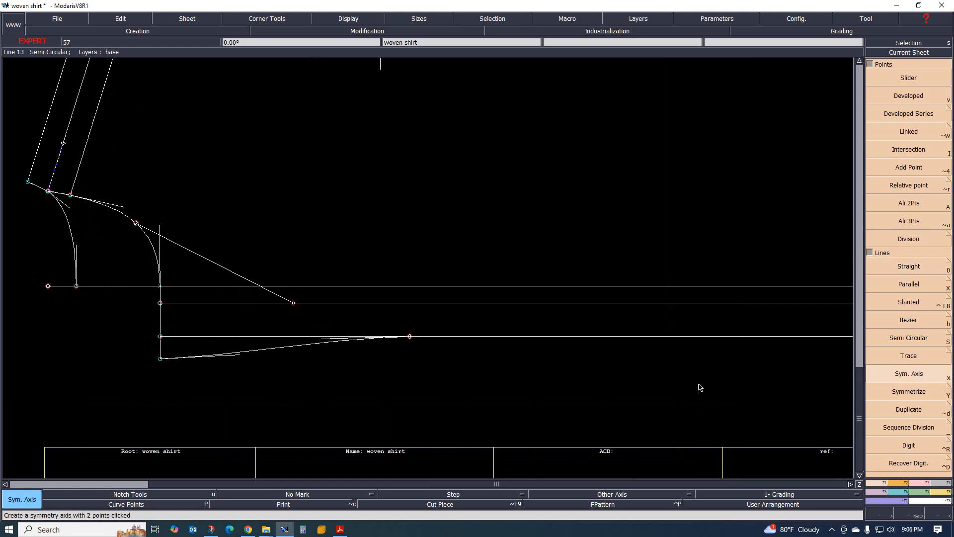
pyautogui.click(139, 225)
pyautogui.click(187, 249)
# Symmetrize the front neckline curve and the button extension's edge line across the slanted axis
pyautogui.click(913, 394)
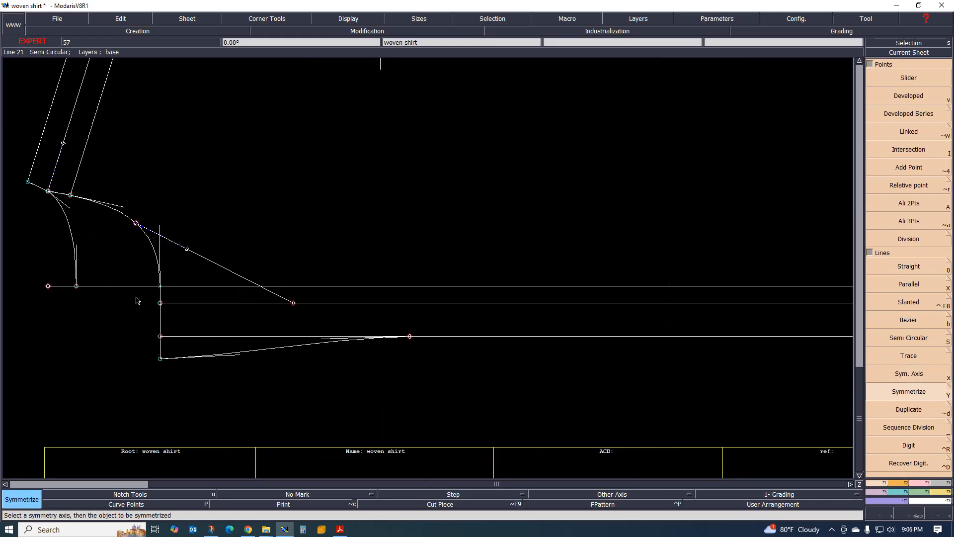
pyautogui.click(154, 257)
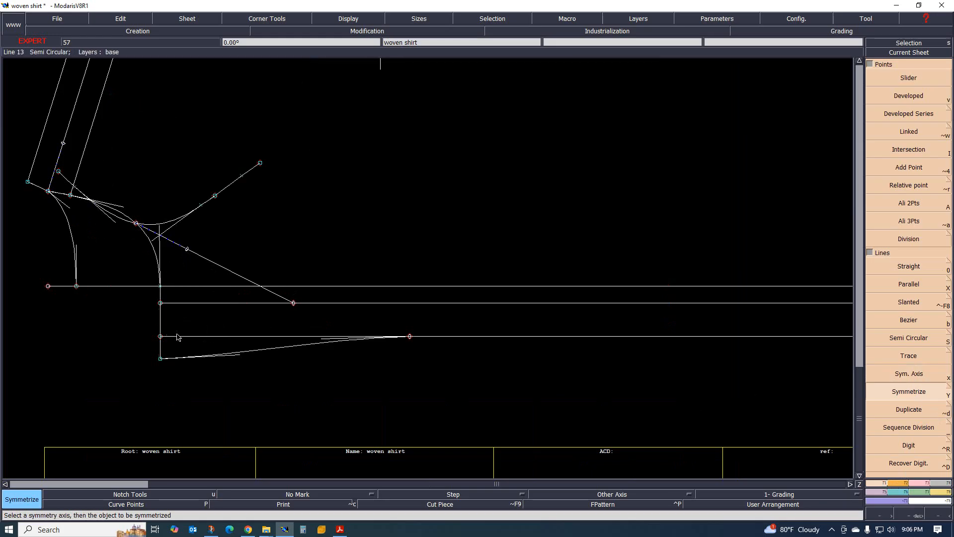
pyautogui.click(215, 306)
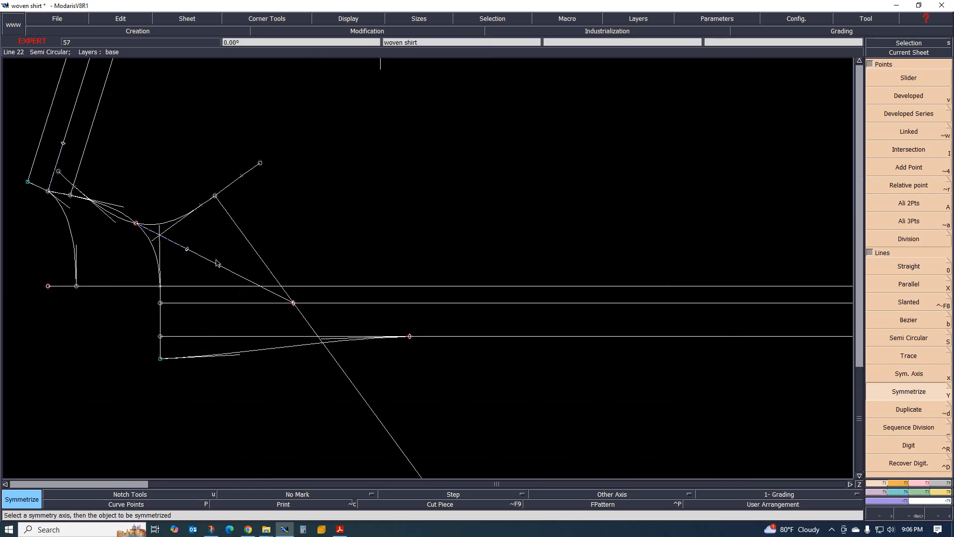
pyautogui.scroll(2, 190, 228)
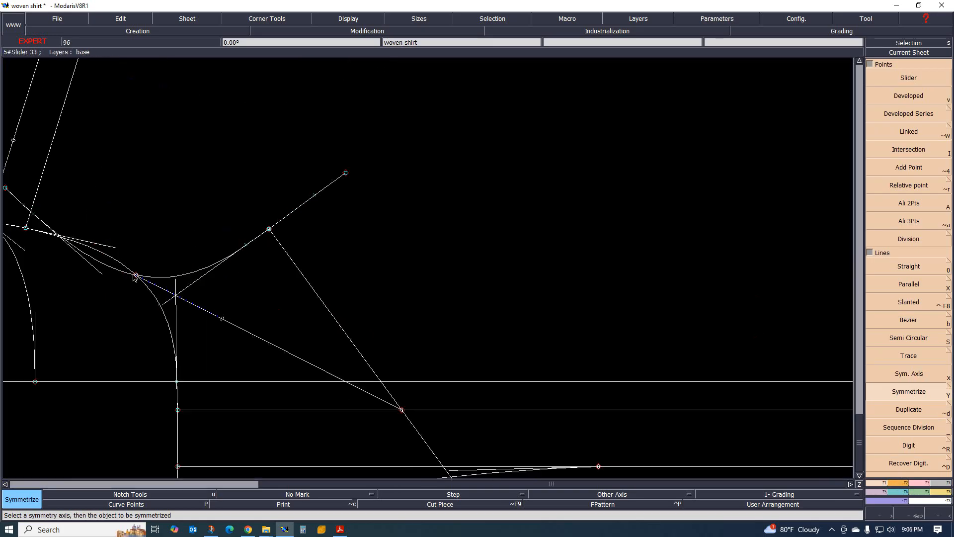
pyautogui.scroll(-2, 251, 260)
pyautogui.scroll(-2, 363, 392)
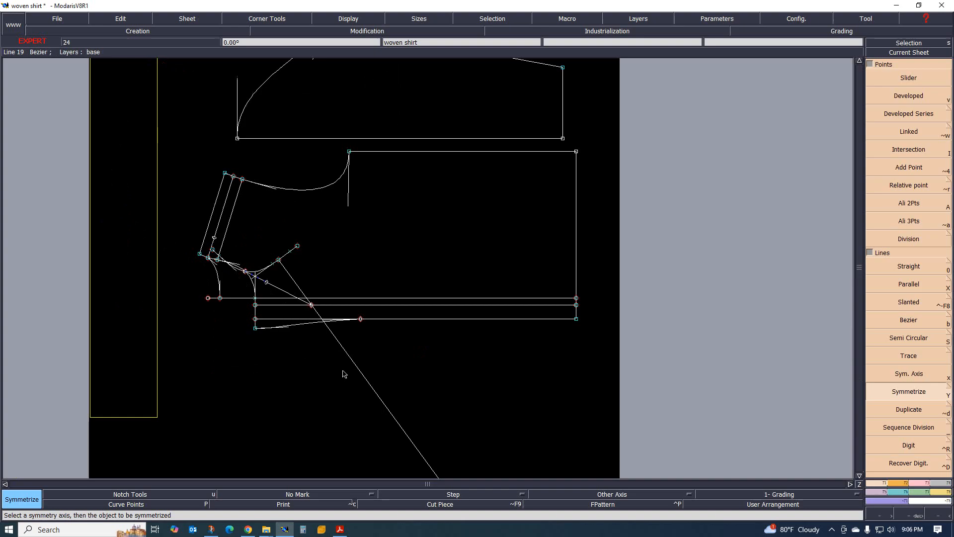
pyautogui.scroll(2, 315, 321)
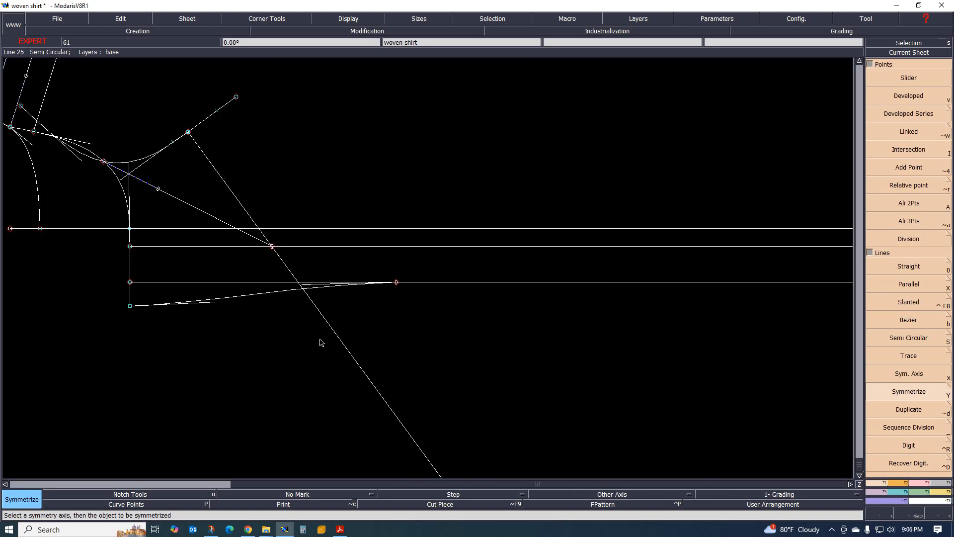
pyautogui.scroll(-2, 320, 341)
pyautogui.scroll(1, 315, 347)
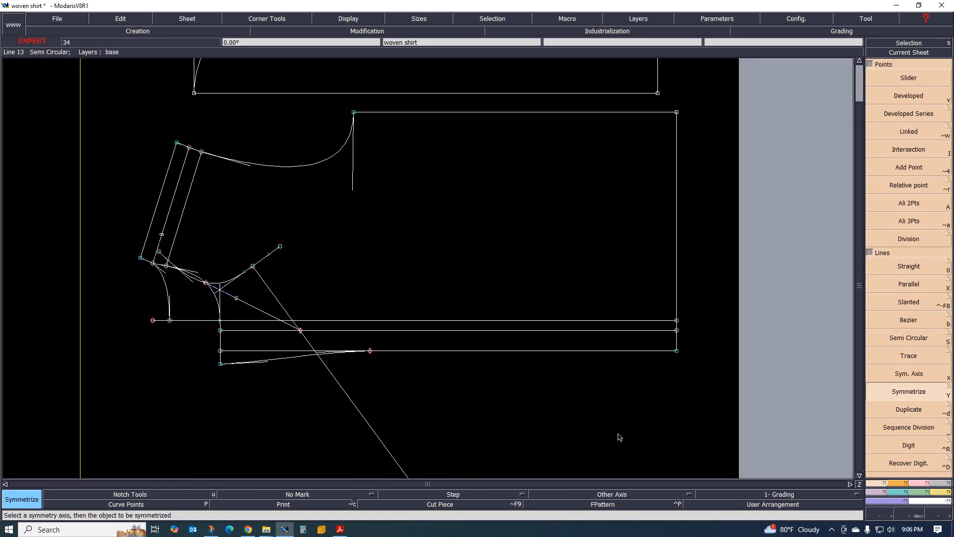
# Try deleting the mirrored button extension edge line, and undo the deletion
pyautogui.click(923, 483)
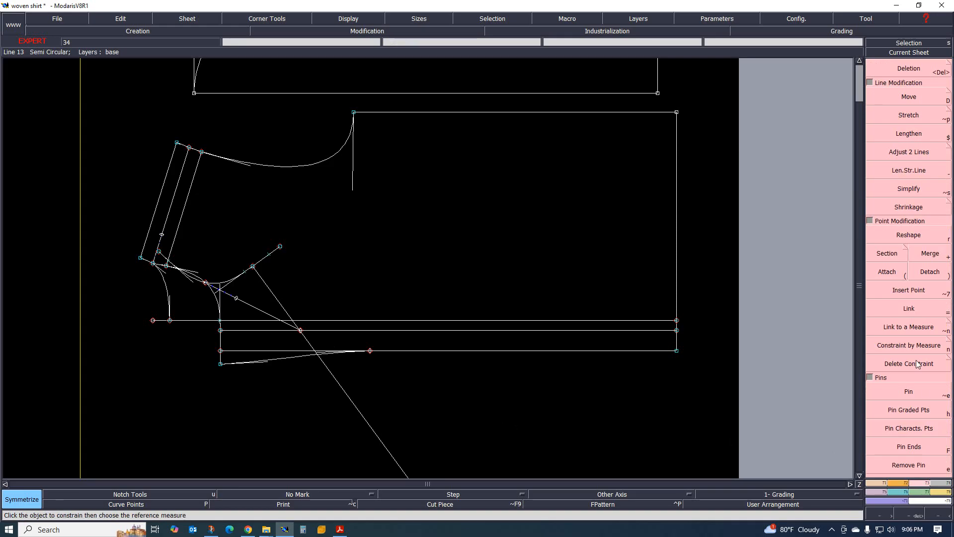
pyautogui.click(908, 293)
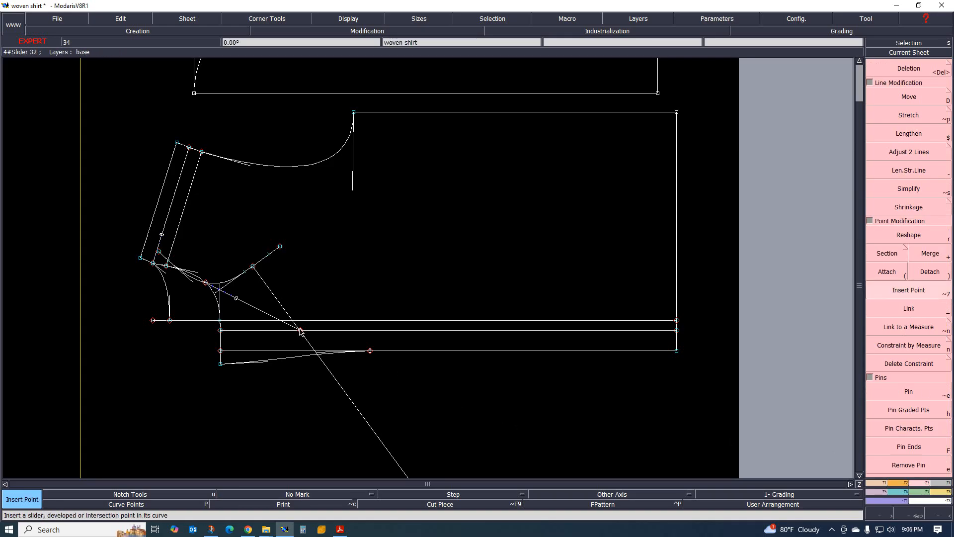
pyautogui.scroll(-2, 283, 274)
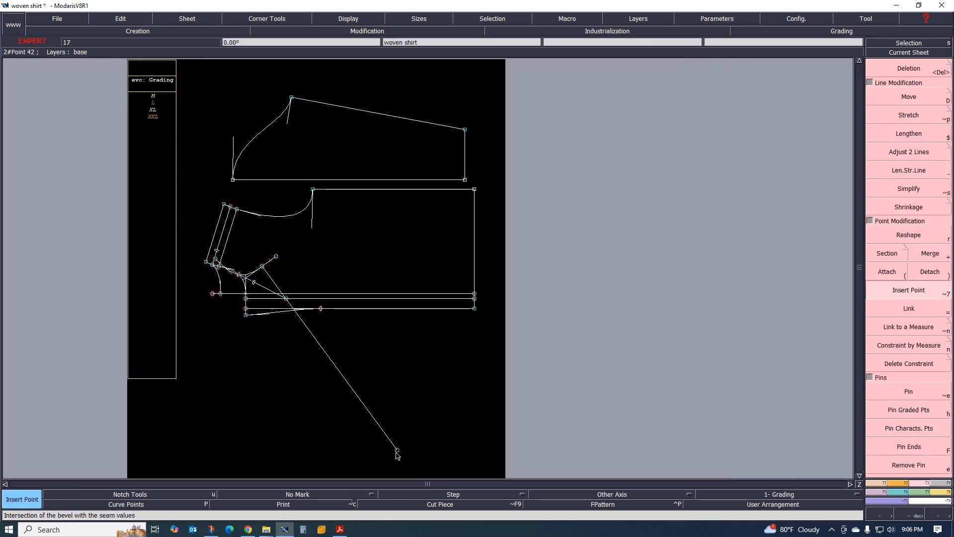
pyautogui.press('Delete')
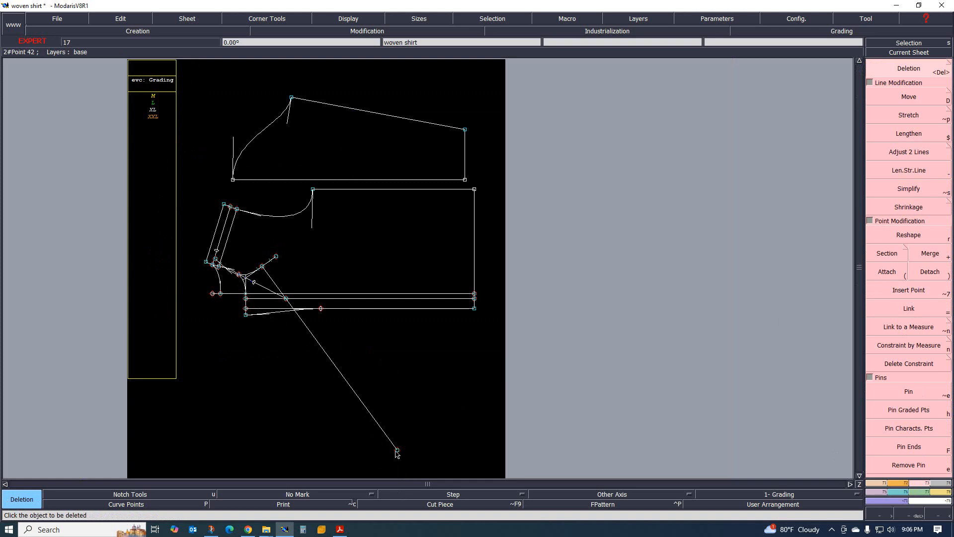
pyautogui.click(386, 438)
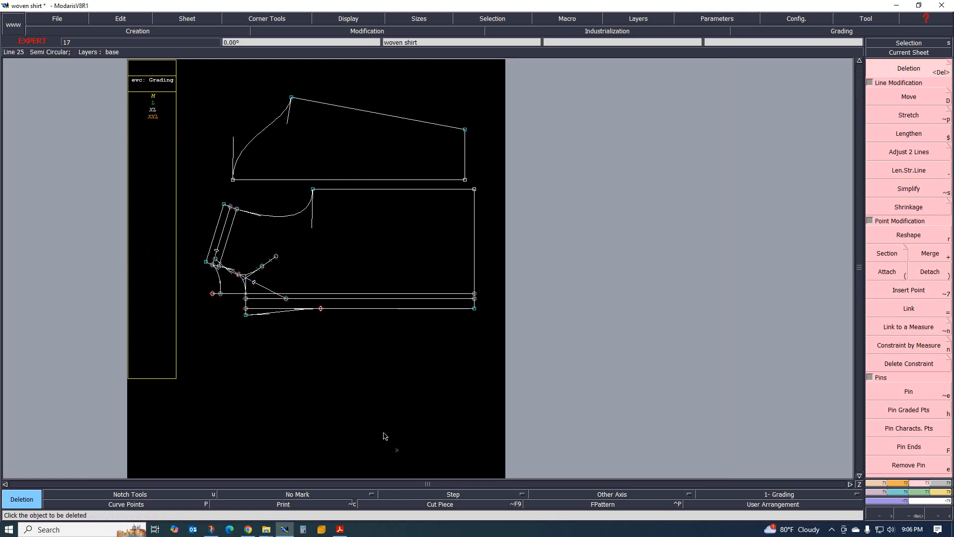
pyautogui.hotkey('ctrl', 'z')
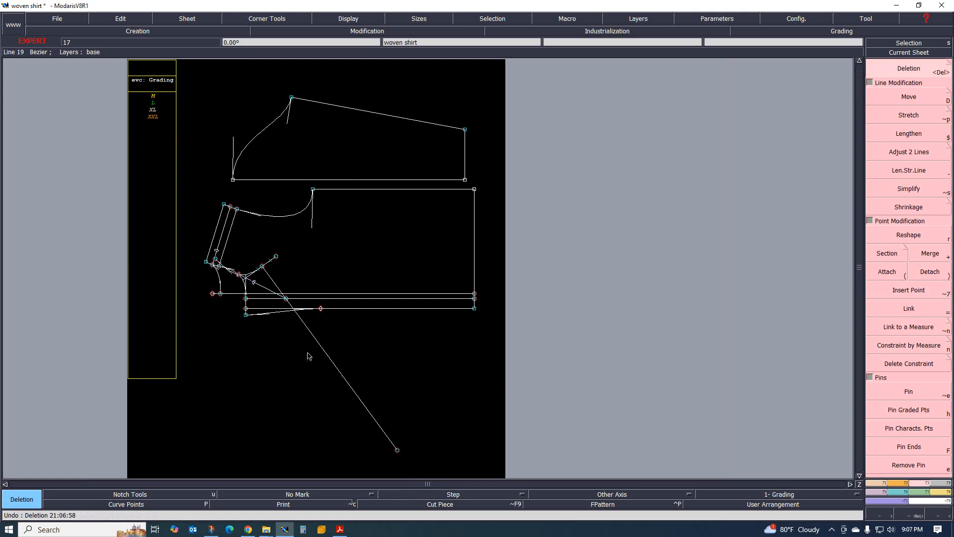
pyautogui.scroll(2, 290, 284)
pyautogui.scroll(-2, 348, 372)
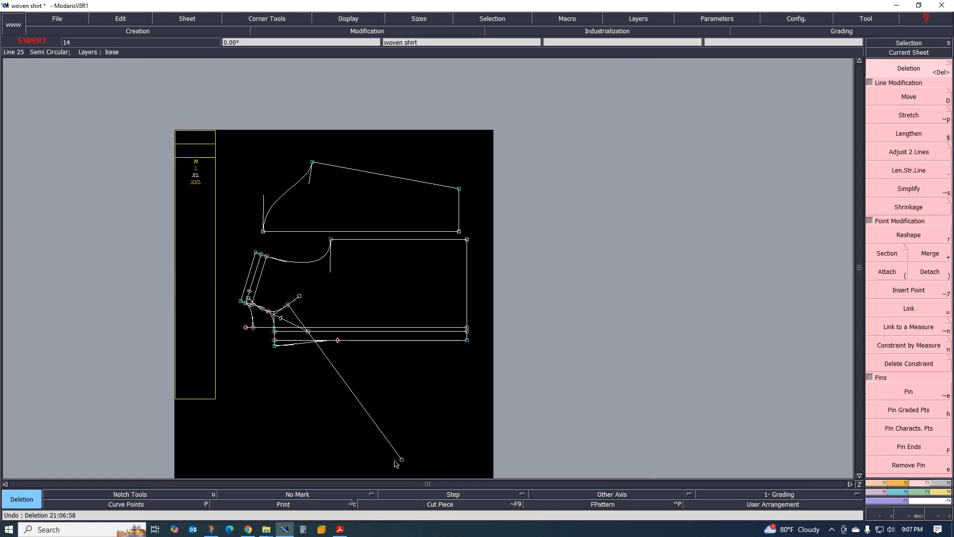
# Attach the far end of the mirrored extension edge to the slanted line's endpoint on the button extension edge
pyautogui.click(879, 482)
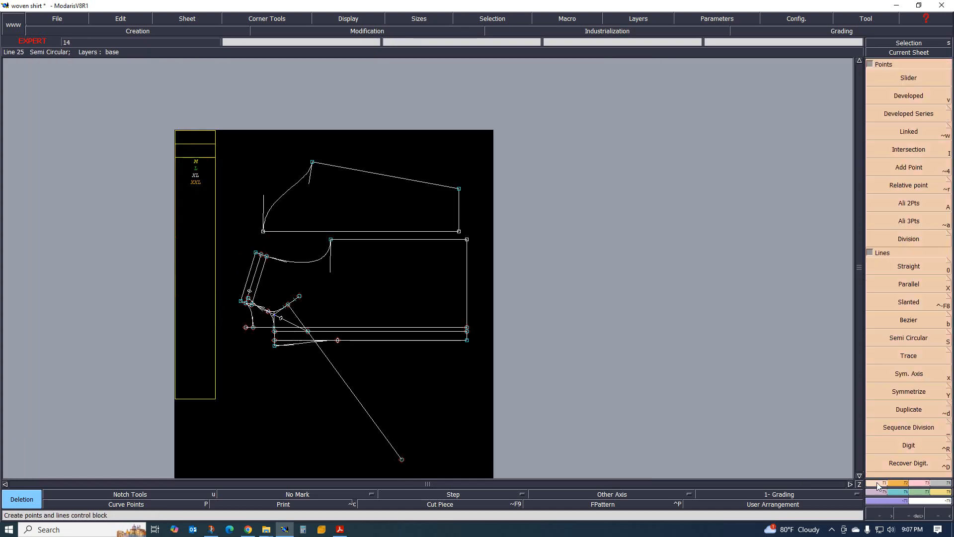
pyautogui.click(925, 482)
pyautogui.click(889, 273)
pyautogui.scroll(2, 390, 362)
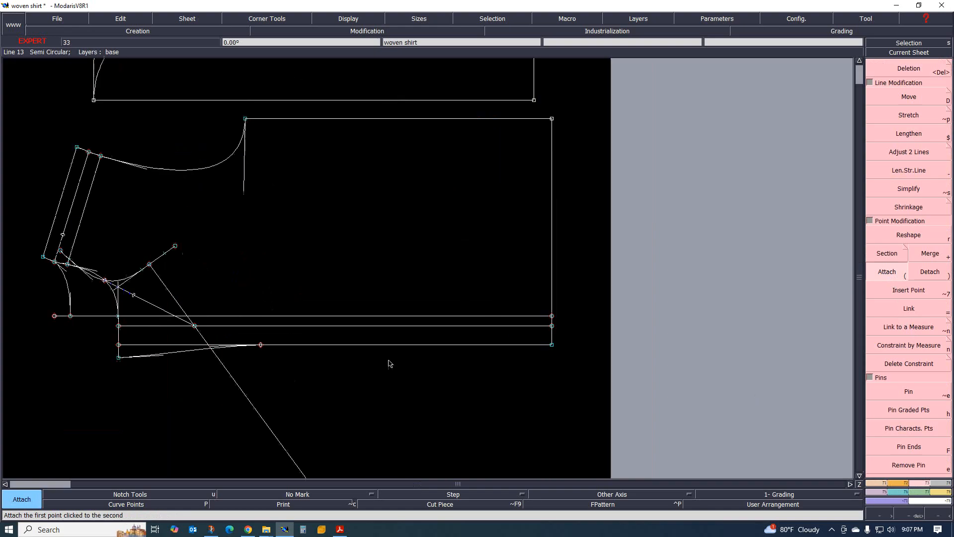
pyautogui.scroll(-3, 366, 415)
pyautogui.scroll(3, 390, 455)
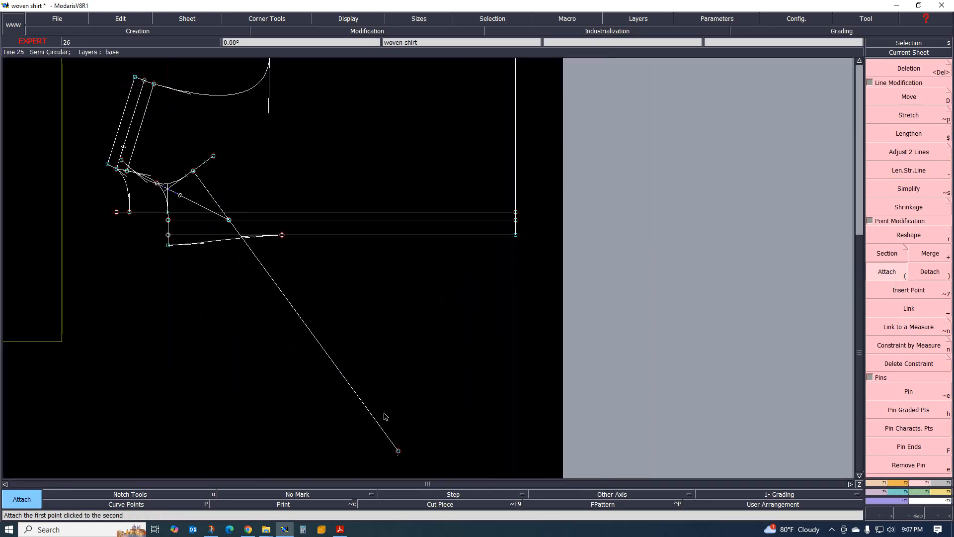
pyautogui.click(228, 219)
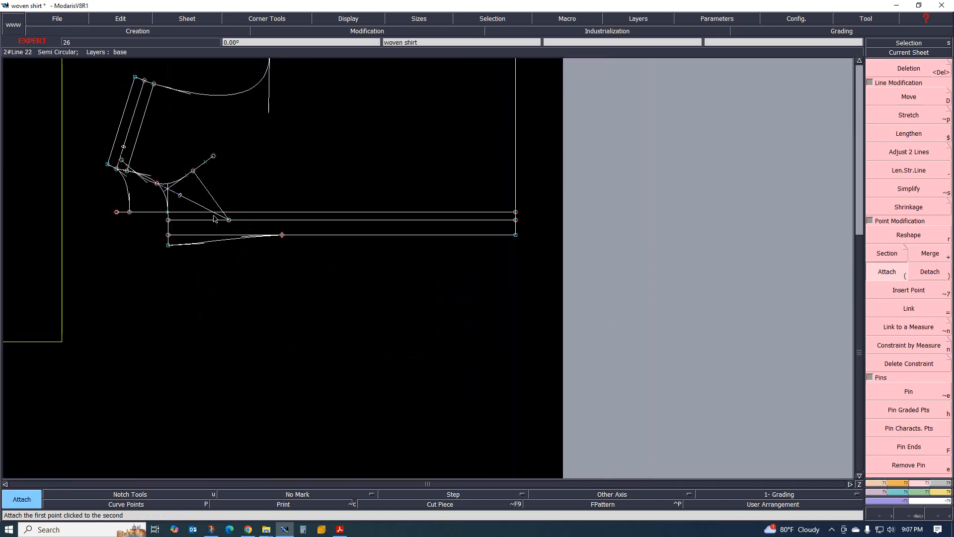
pyautogui.scroll(-1, 199, 229)
pyautogui.scroll(3, 169, 238)
pyautogui.scroll(-4, 189, 234)
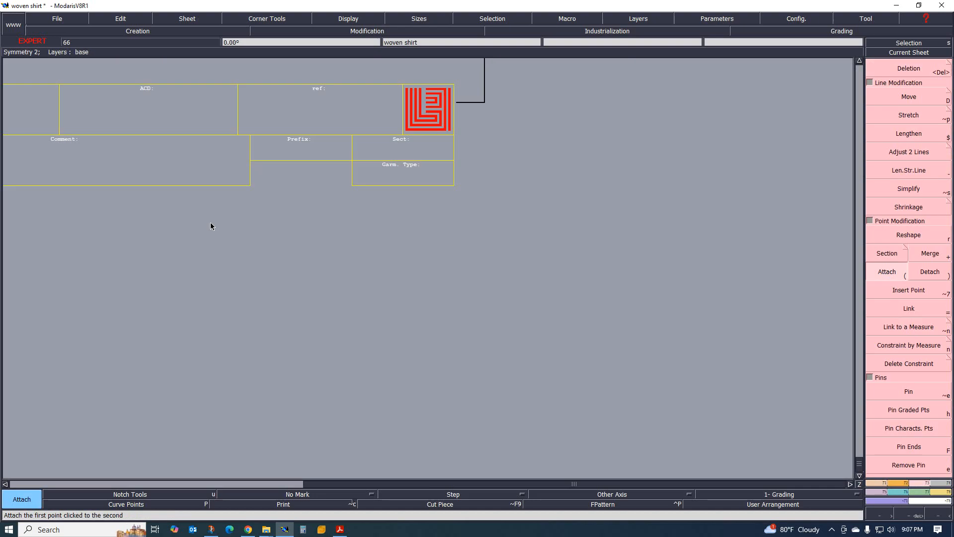
pyautogui.scroll(6, 211, 225)
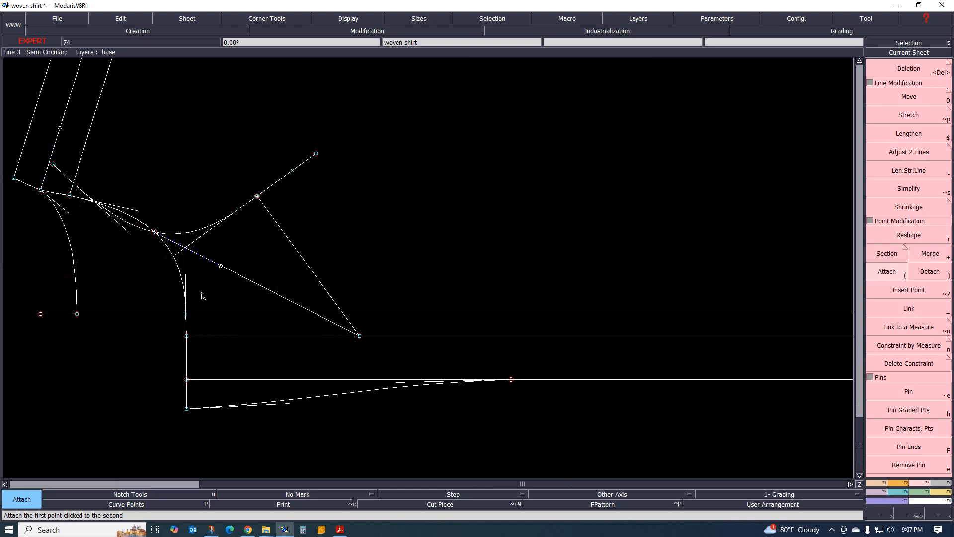
# Trim the mirrored neckline's surplus by deleting its outermost point and attaching the remaining end to the mirrored extension edge's corner
pyautogui.scroll(-2, 239, 261)
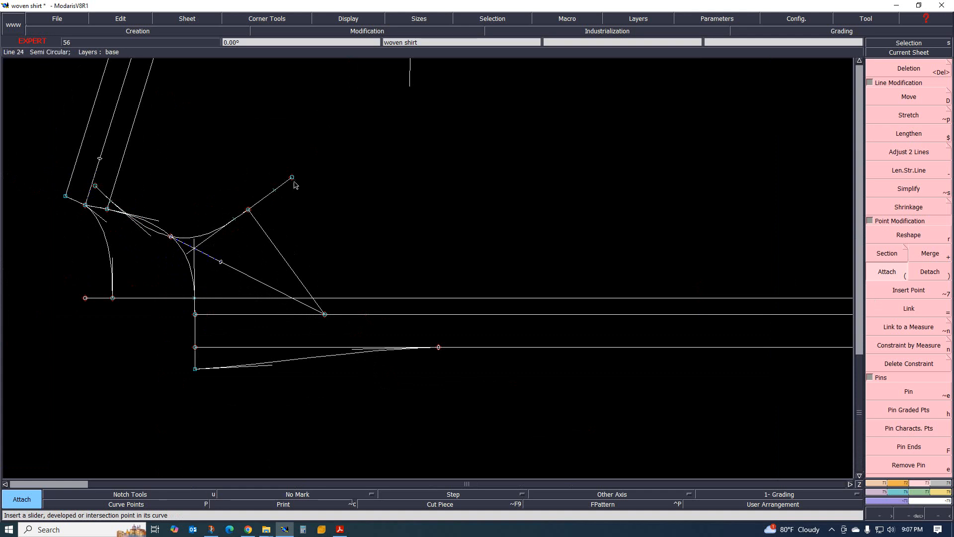
pyautogui.press('b')
pyautogui.moveTo(292, 177); pyautogui.dragTo(275, 189)
pyautogui.press('Delete')
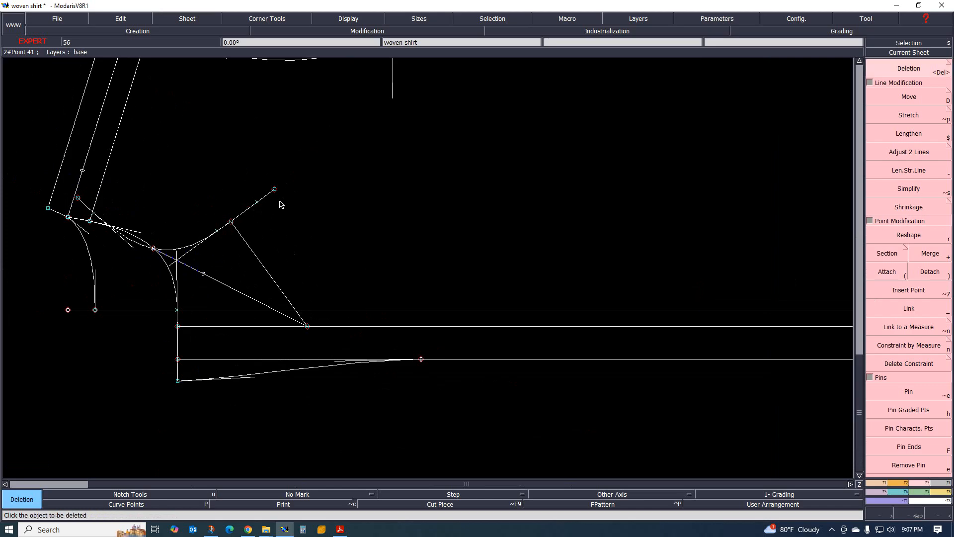
pyautogui.click(275, 190)
pyautogui.click(886, 271)
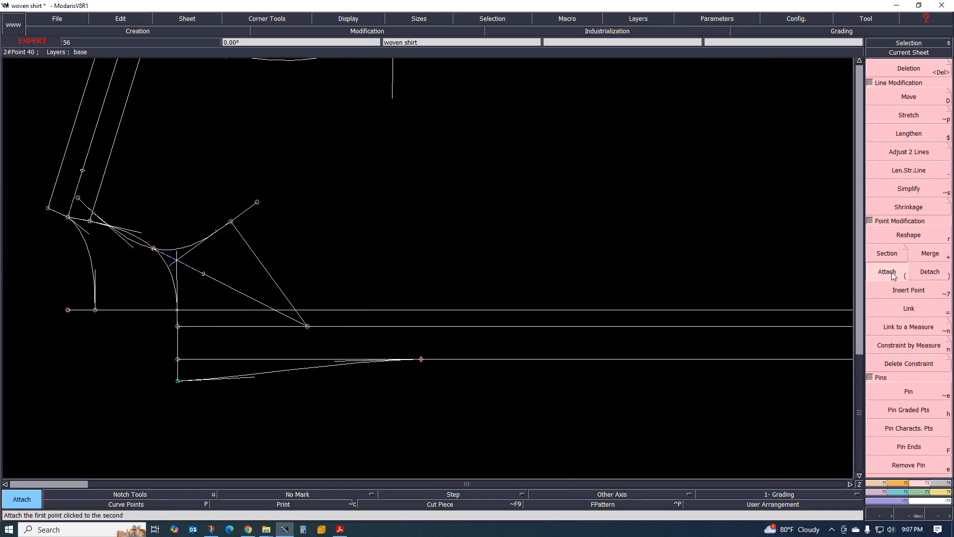
pyautogui.click(257, 201)
pyautogui.click(230, 221)
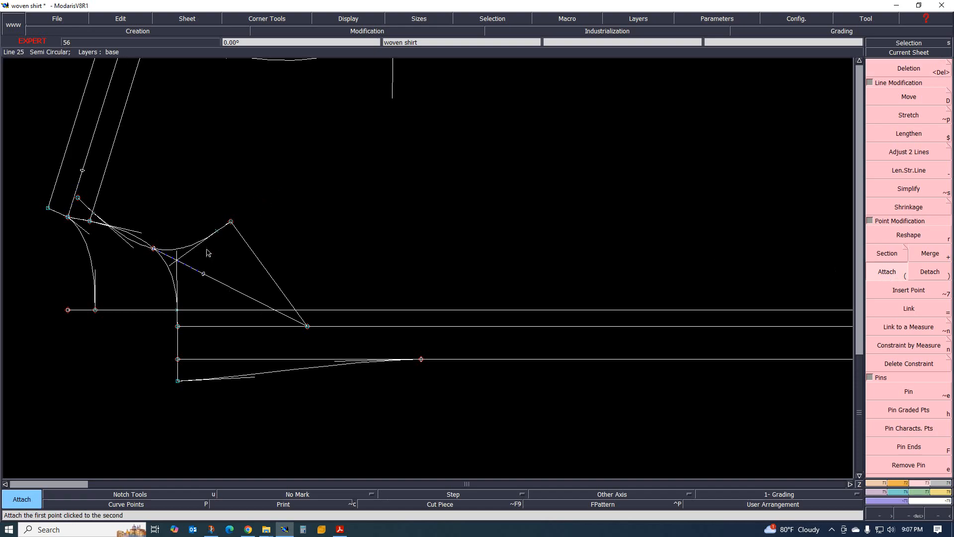
# Compare the mirrored lapel shape with the shirt's technical sketch in the PDF and return to the front pattern
pyautogui.scroll(-2, 207, 253)
pyautogui.scroll(3, 199, 277)
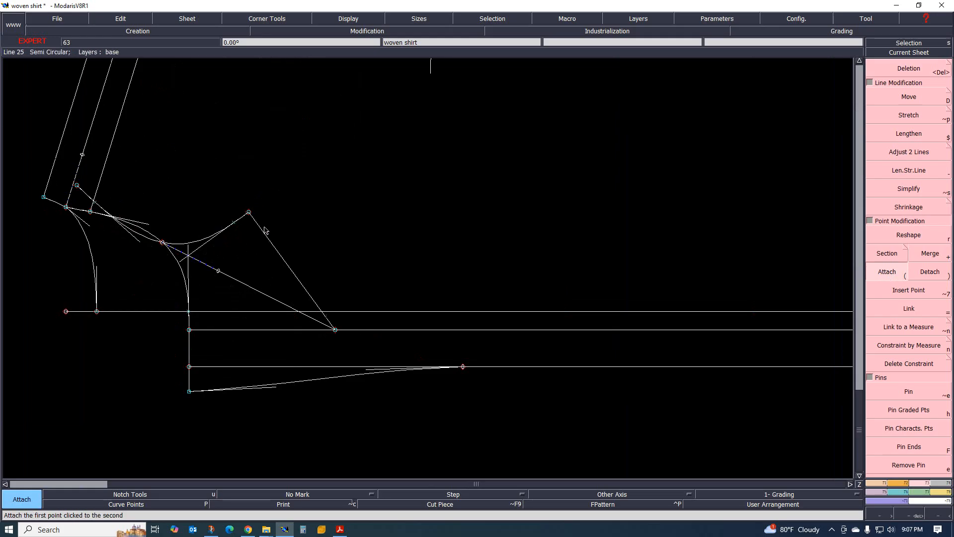
pyautogui.hotkey('alt', 'Tab')
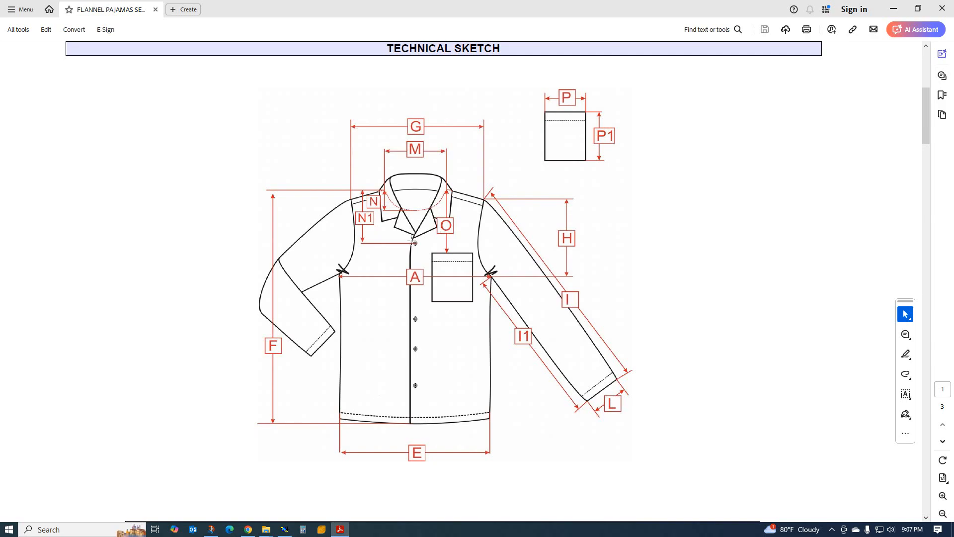
pyautogui.click(284, 528)
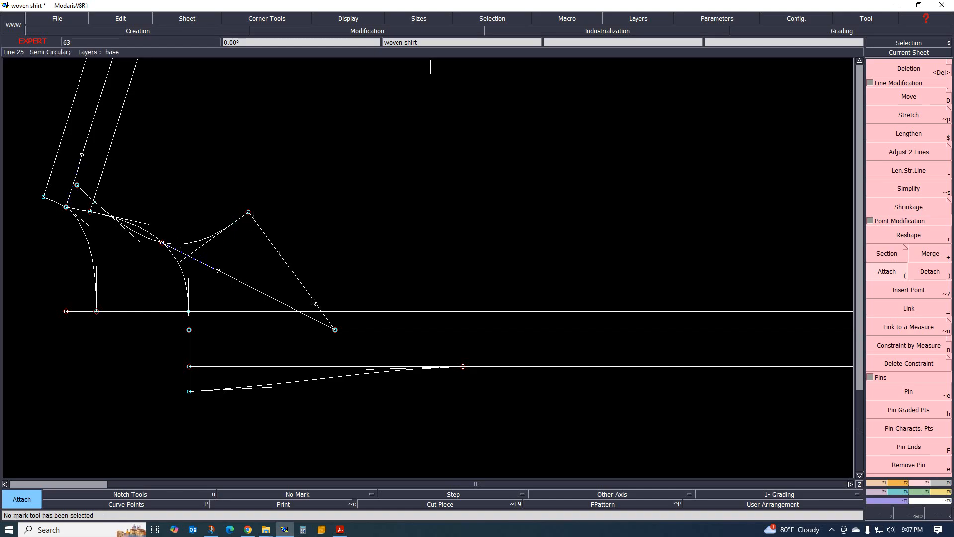
pyautogui.scroll(-1, 157, 281)
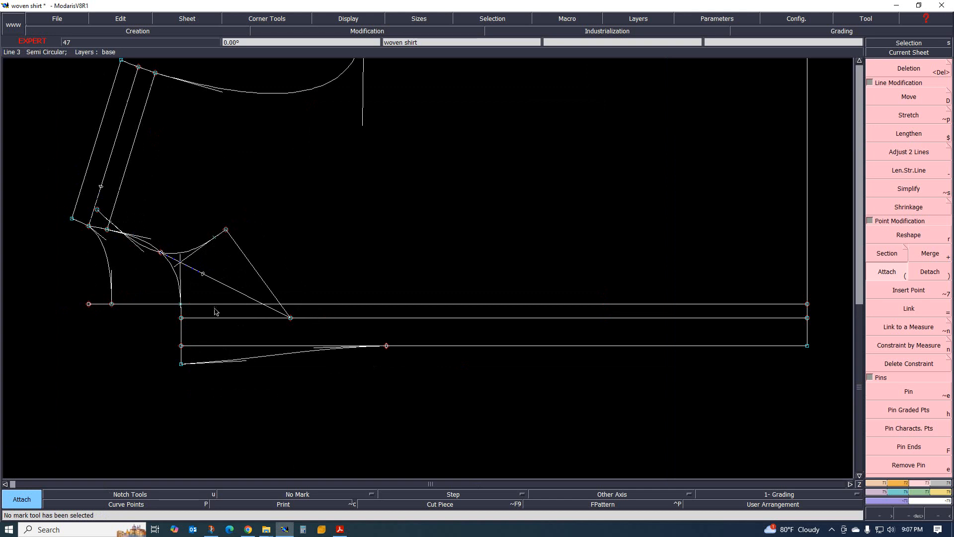
pyautogui.scroll(-2, 191, 319)
pyautogui.scroll(3, 186, 318)
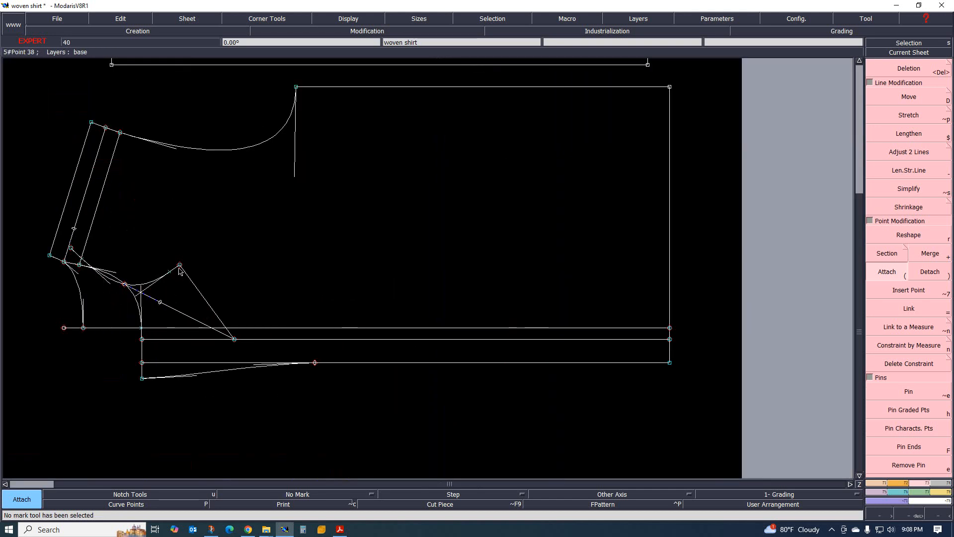
# Draw a straight helper line about 5.4 cm long from the mirrored lapel corner to the slanted line, and add a length measure to it
pyautogui.press('d')
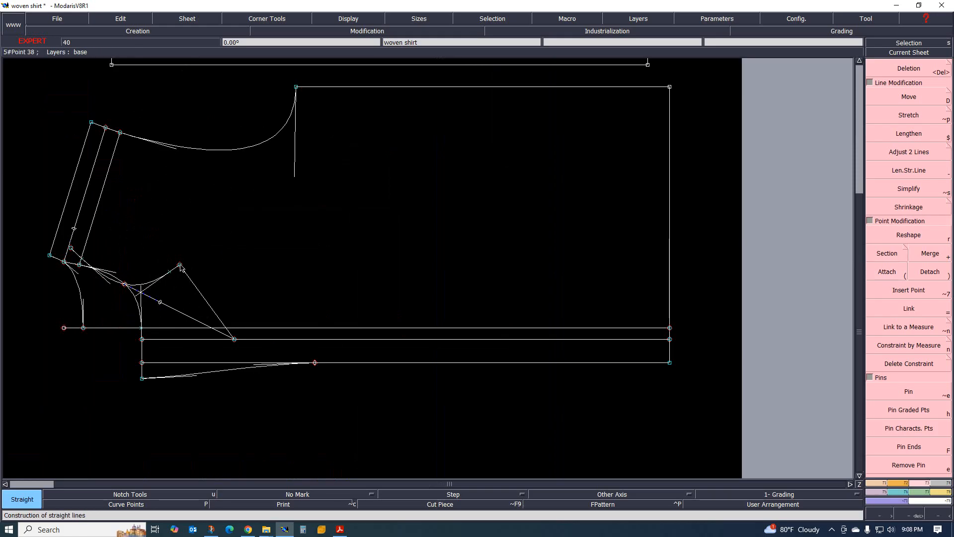
pyautogui.click(180, 265)
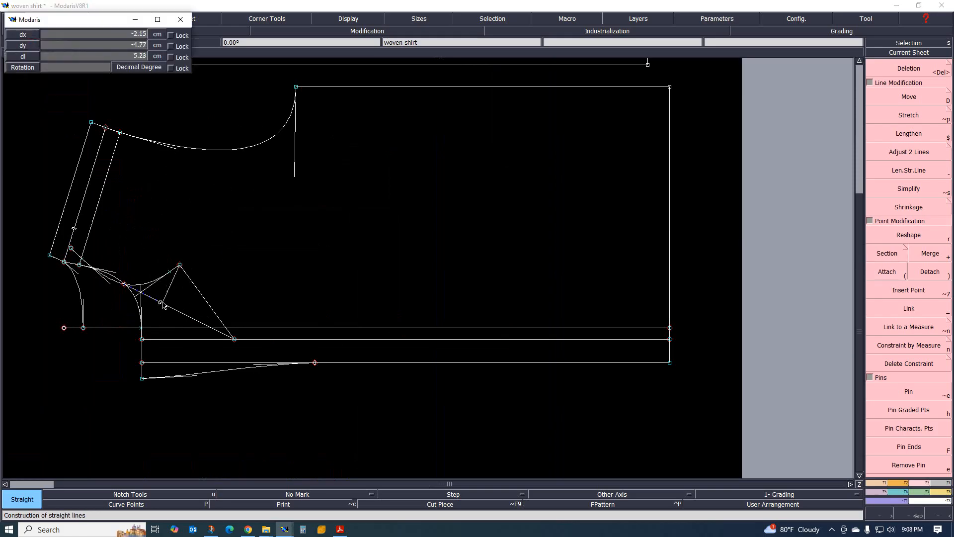
pyautogui.click(161, 302)
pyautogui.scroll(1, 161, 302)
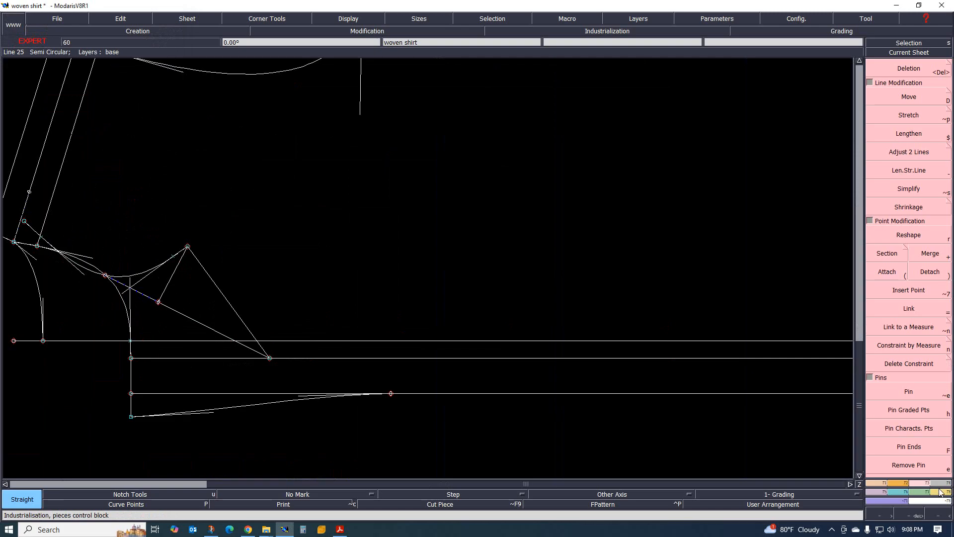
pyautogui.scroll(-1, 936, 250)
pyautogui.click(909, 154)
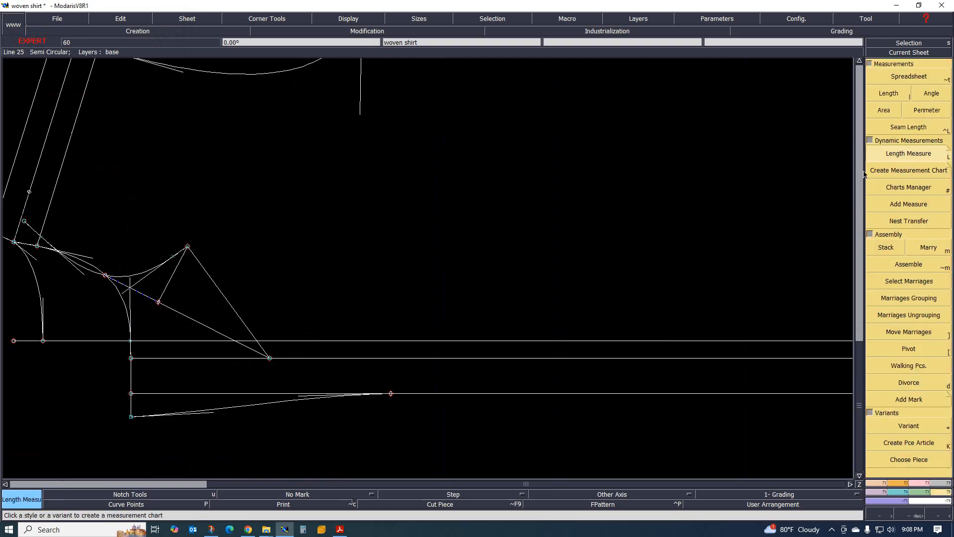
pyautogui.click(198, 297)
pyautogui.scroll(1, 210, 308)
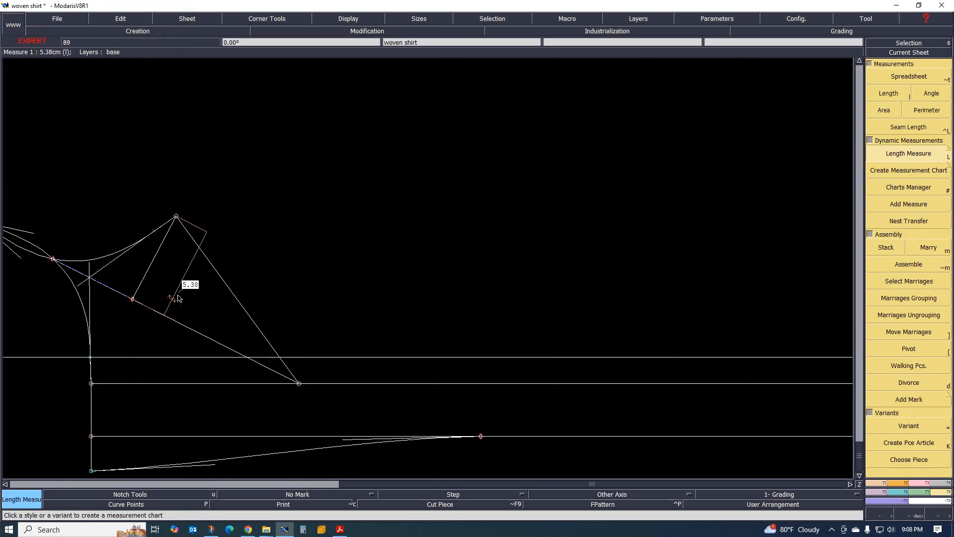
pyautogui.scroll(-2, 194, 296)
pyautogui.scroll(1, 164, 320)
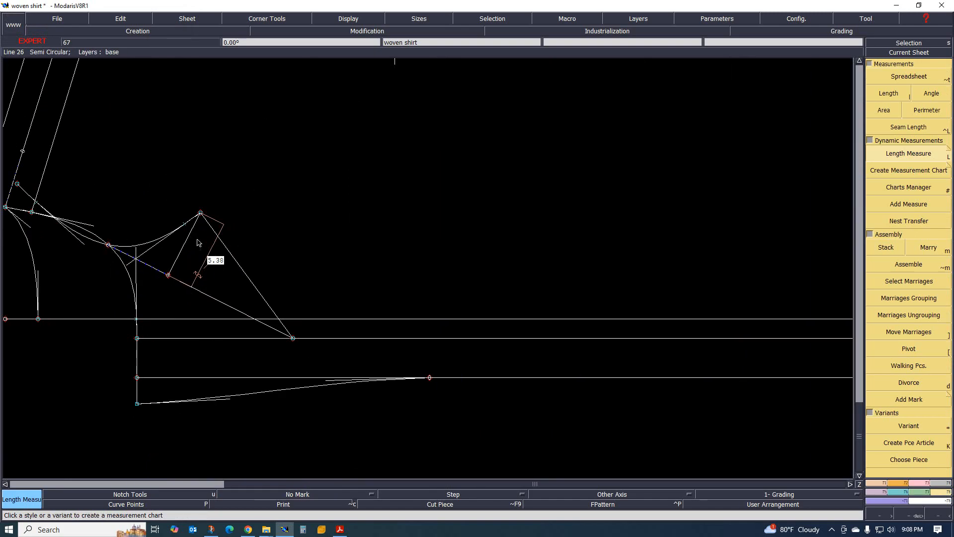
pyautogui.scroll(1, 192, 239)
pyautogui.scroll(-2, 154, 347)
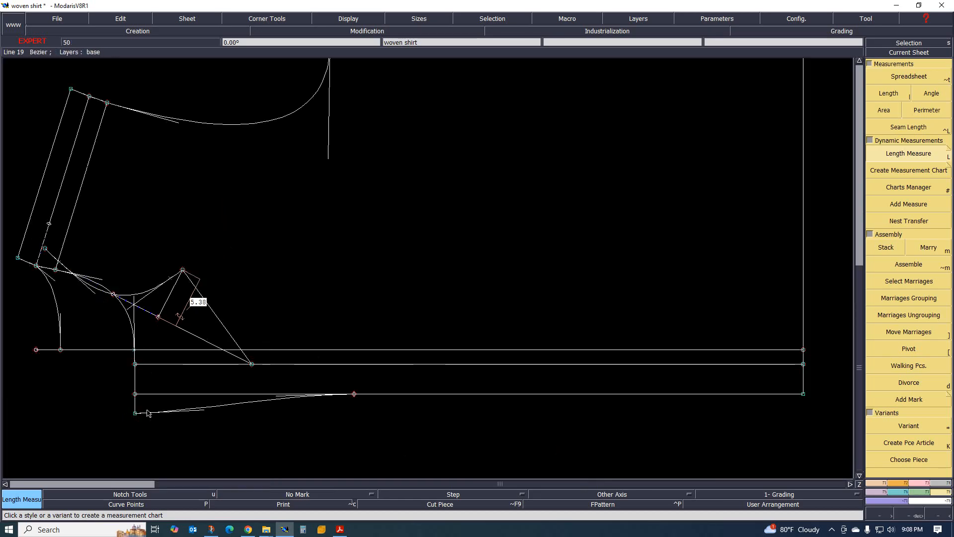
# Draw a straight helper line about 6.9 cm long from the centre front line to the facing's outer neckline corner, and add its length measure
pyautogui.scroll(1, 171, 371)
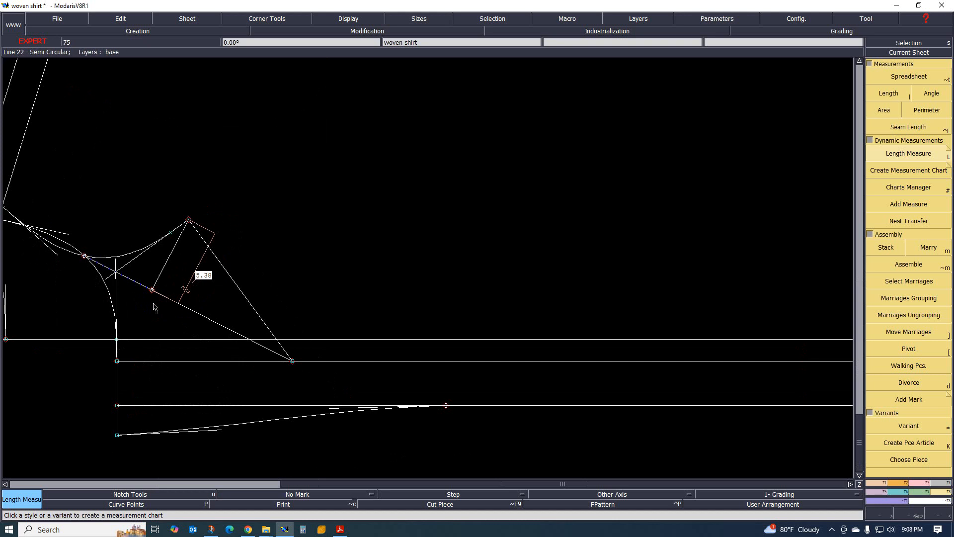
pyautogui.press('1')
pyautogui.click(151, 340)
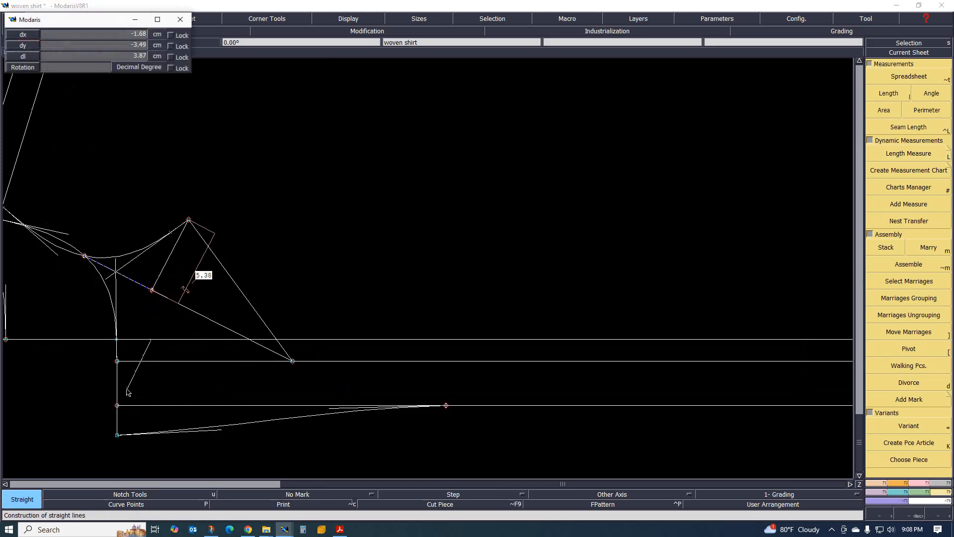
pyautogui.click(118, 435)
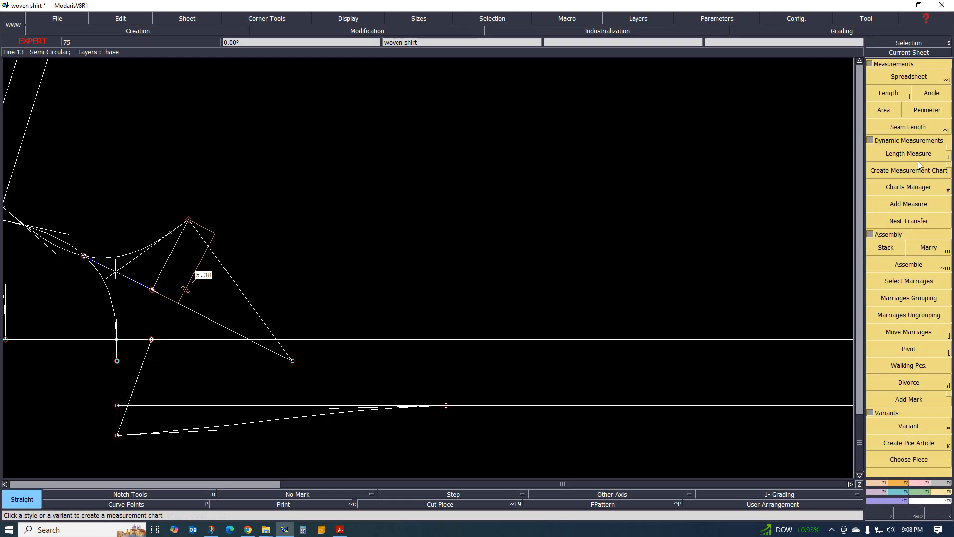
pyautogui.click(904, 154)
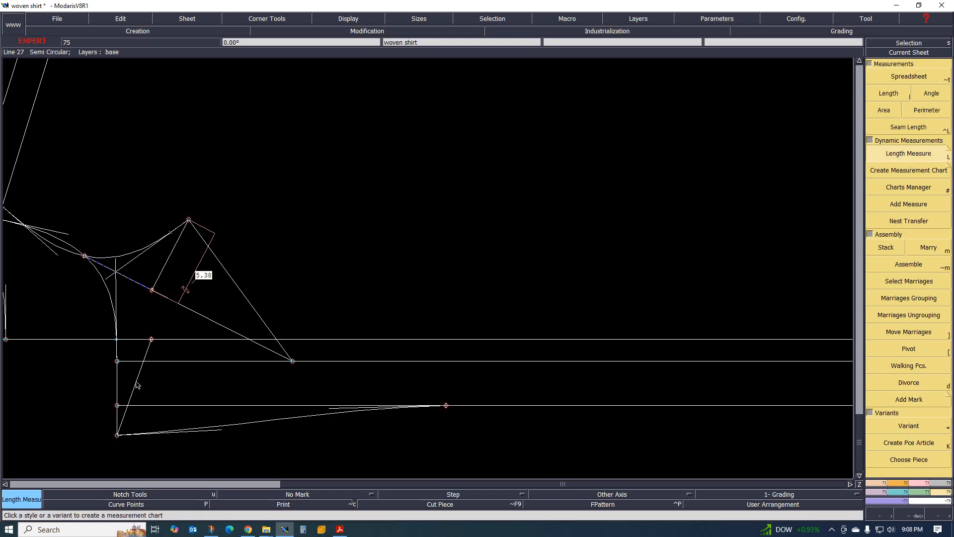
pyautogui.click(166, 394)
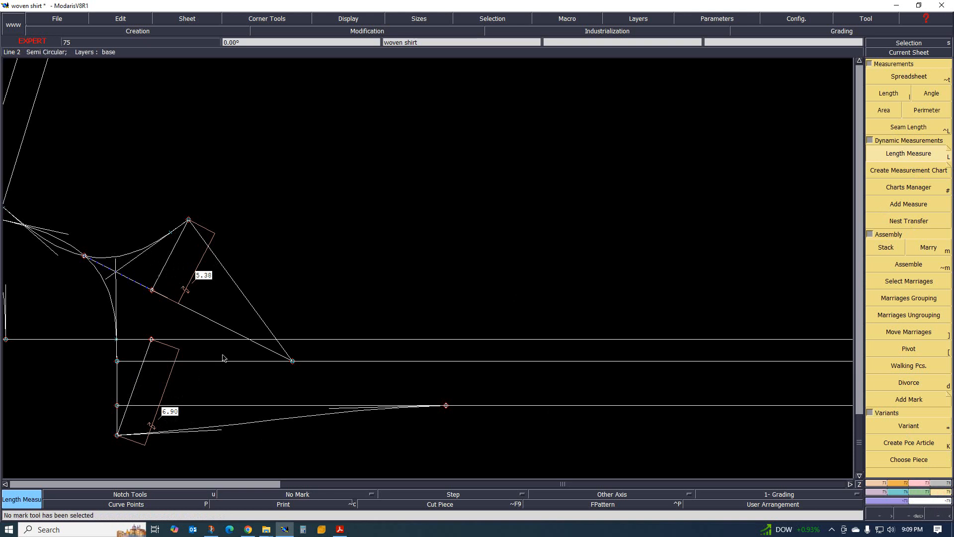
# Check the collar and lapel proportions on the PDF technical sketch, and return to the pattern in Modaris
pyautogui.click(340, 529)
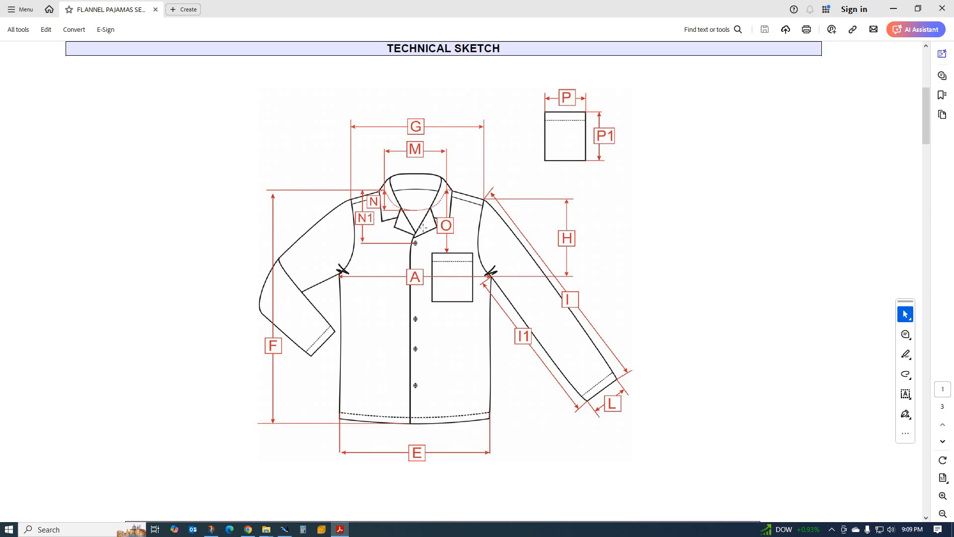
pyautogui.click(284, 529)
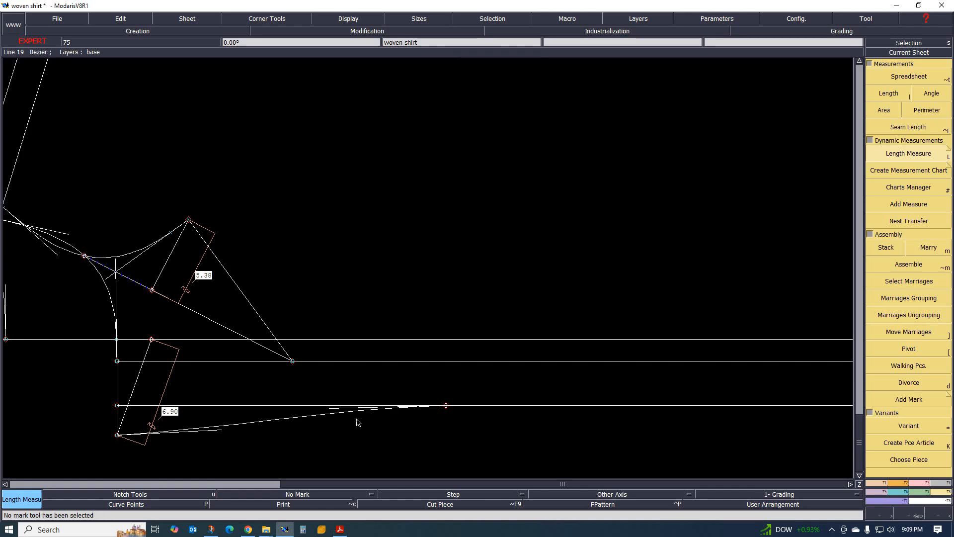
pyautogui.scroll(-2, 354, 390)
pyautogui.scroll(1, 414, 391)
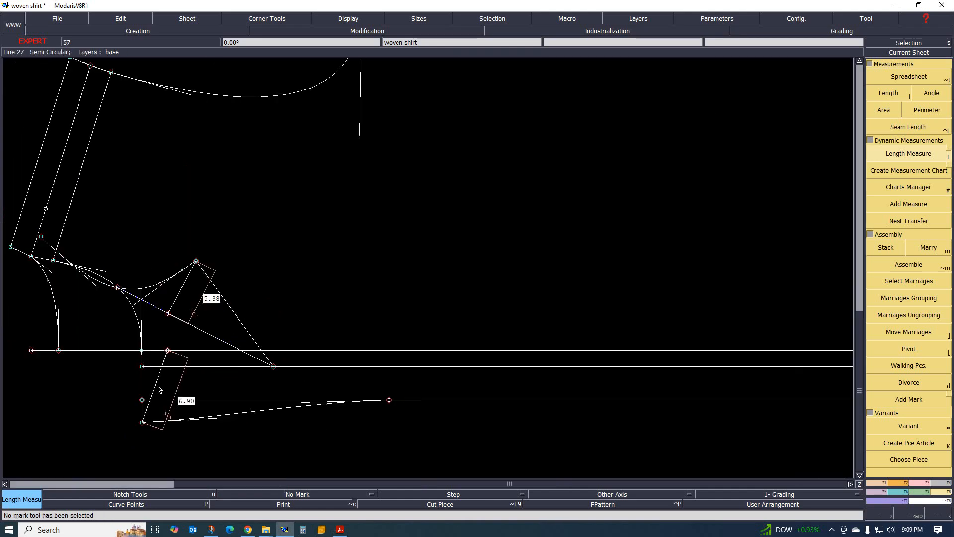
# Delete the two straight helper lines at the lapel and facing together with their length measures
pyautogui.press('Delete')
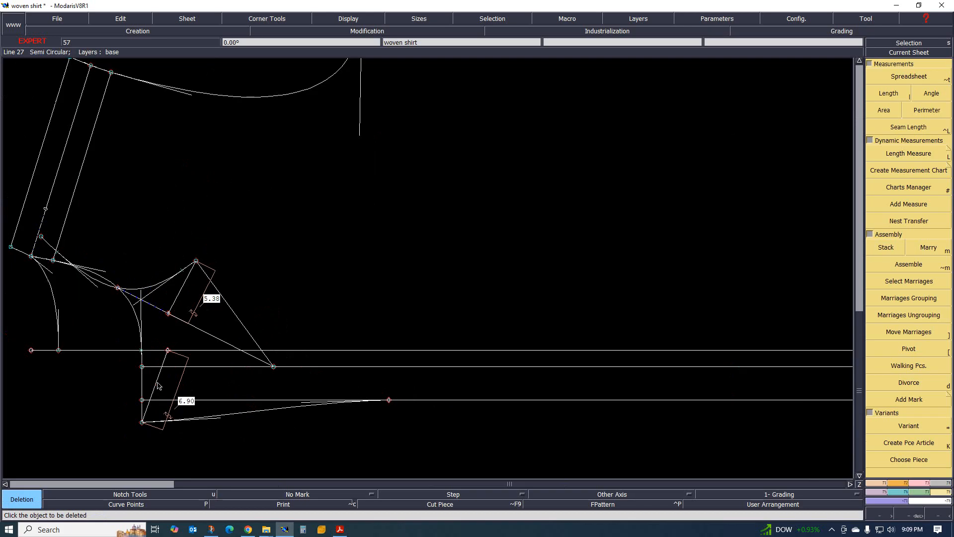
pyautogui.click(193, 351)
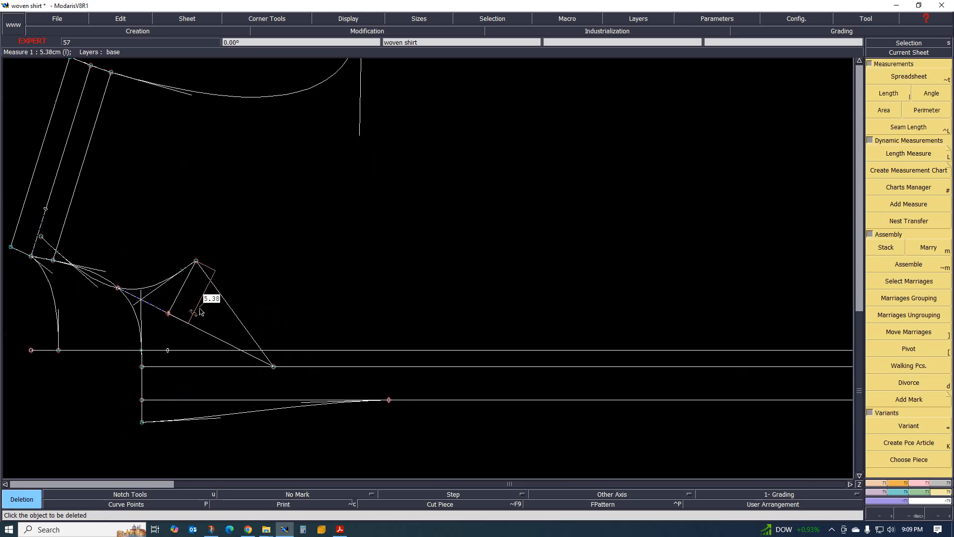
pyautogui.click(182, 291)
# Delete the mirrored extension edge, the slanted fold line, the mirrored neckline curve and the symmetry axis from the front
pyautogui.click(226, 302)
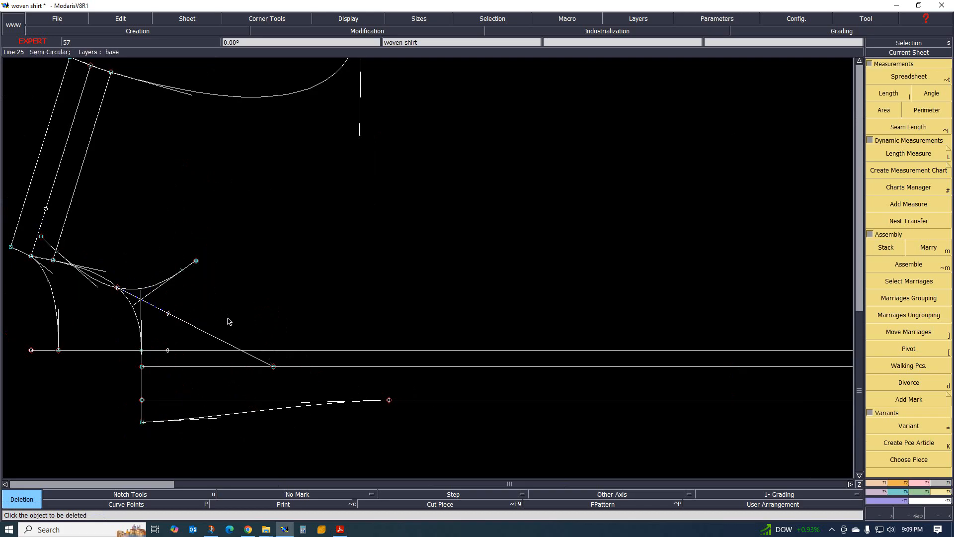
pyautogui.click(189, 328)
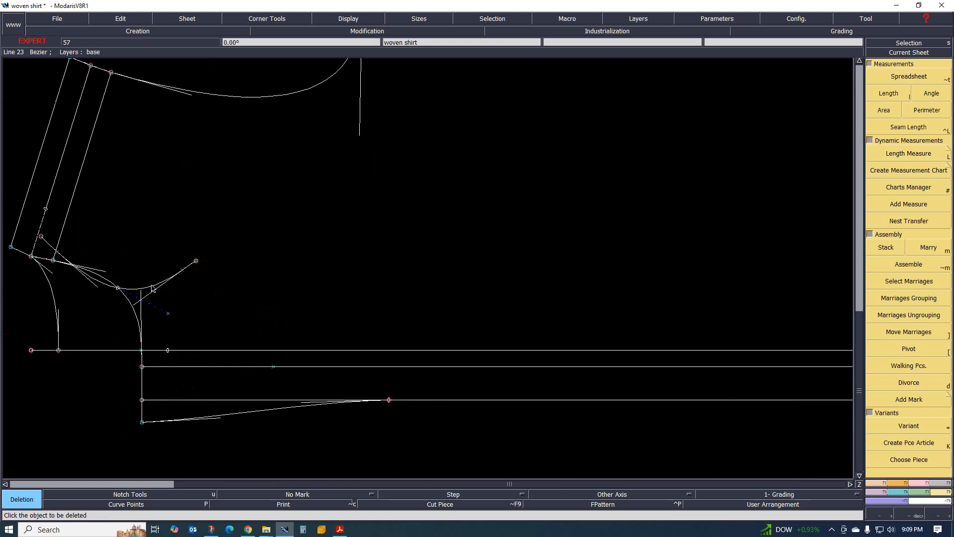
pyautogui.click(156, 311)
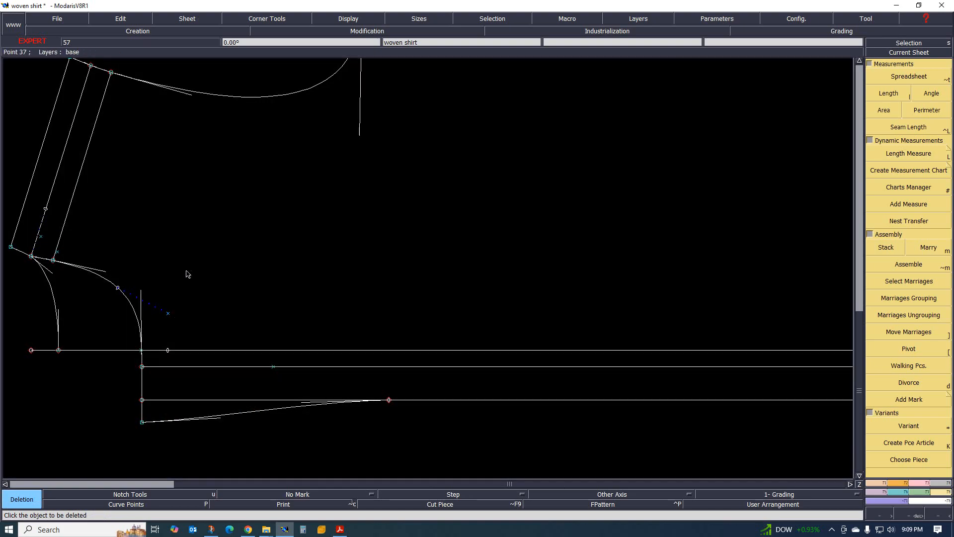
pyautogui.click(161, 312)
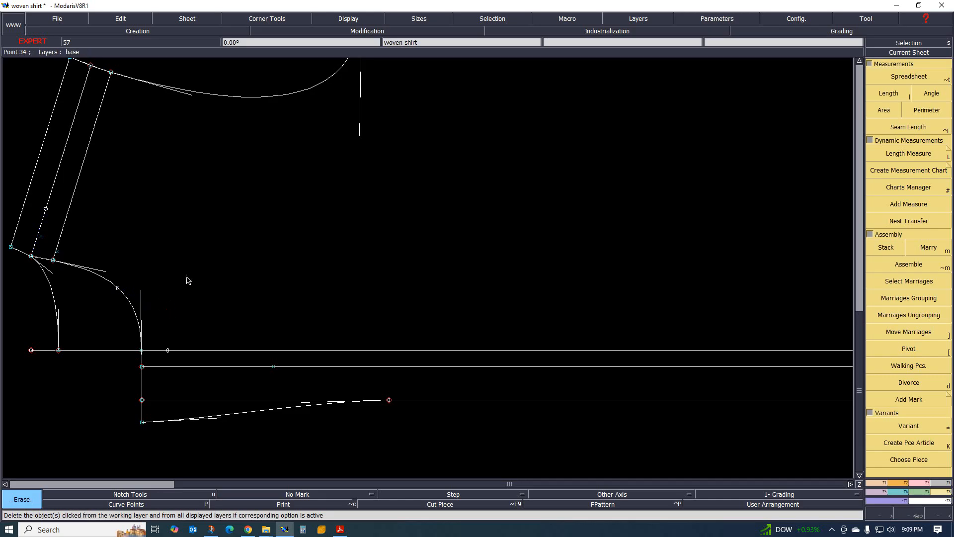
pyautogui.scroll(2, 187, 279)
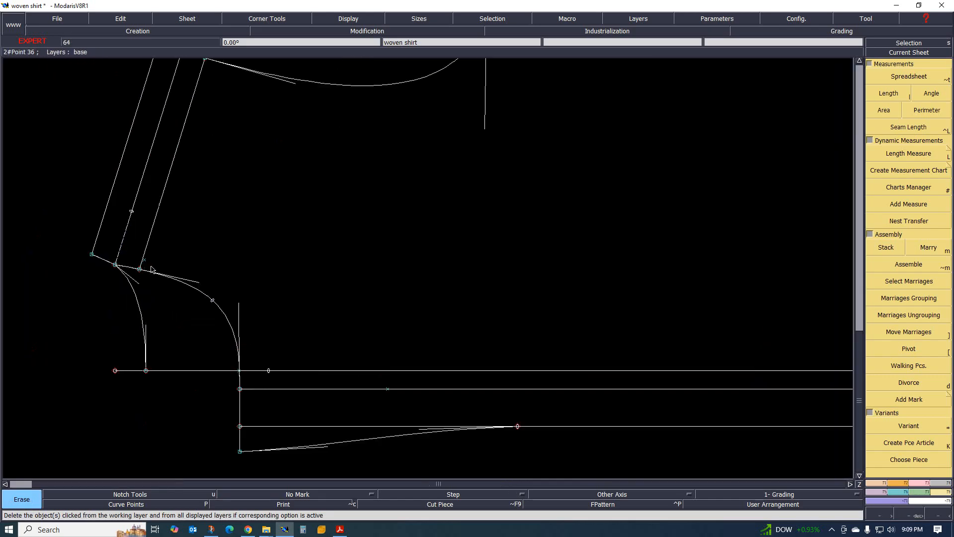
pyautogui.scroll(-2, 169, 272)
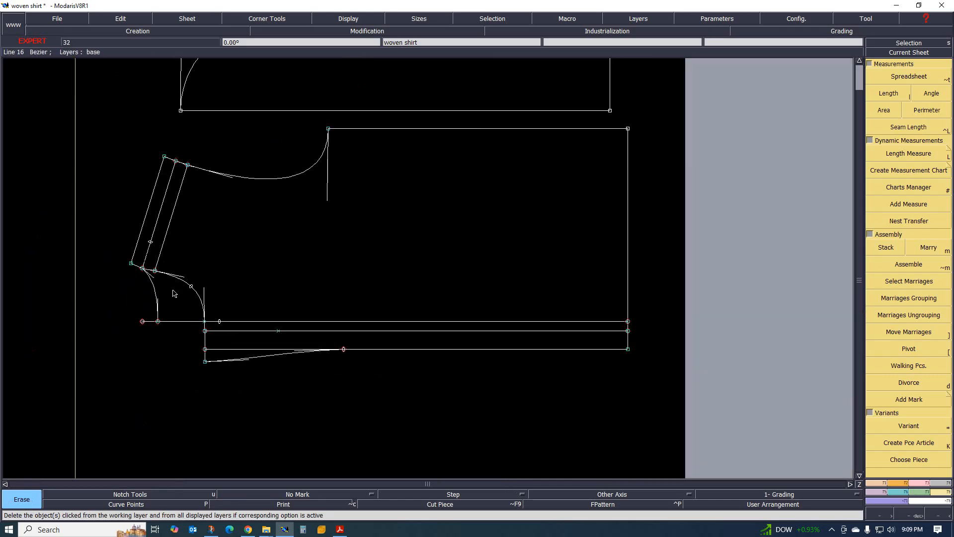
pyautogui.scroll(-1, 221, 297)
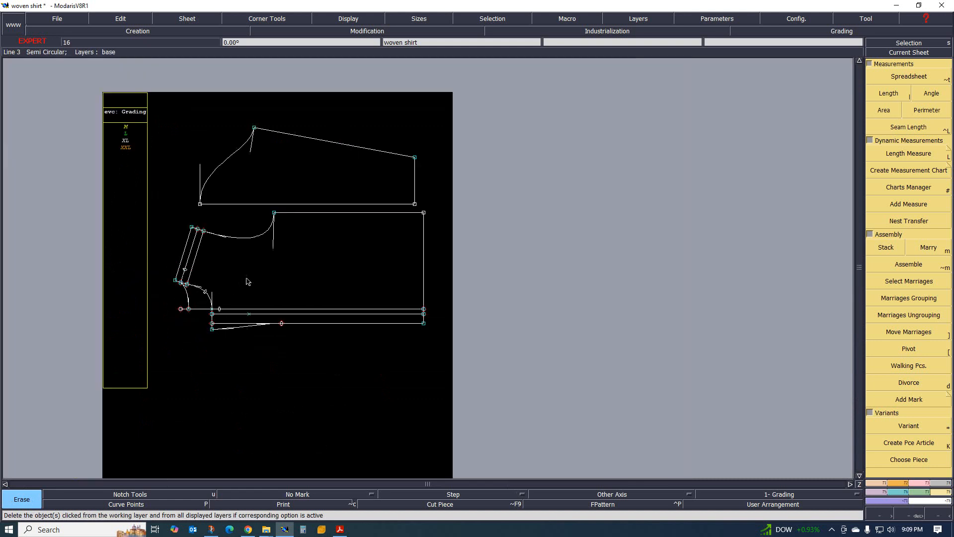
pyautogui.scroll(-1, 247, 282)
# Switch to the PDF specification and examine the technical sketch and the ready garment measurements card
pyautogui.click(340, 528)
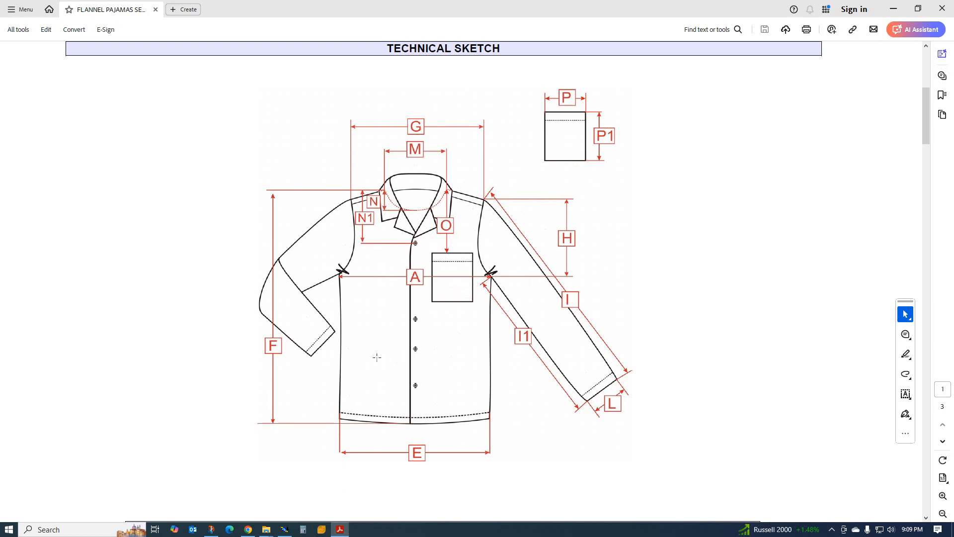
pyautogui.scroll(-2, 377, 357)
pyautogui.scroll(-2, 370, 366)
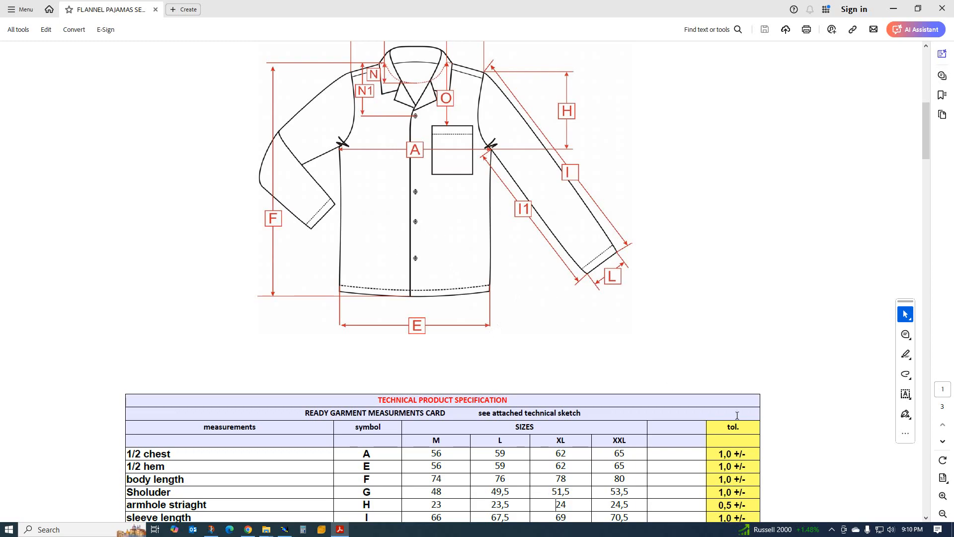
pyautogui.click(831, 530)
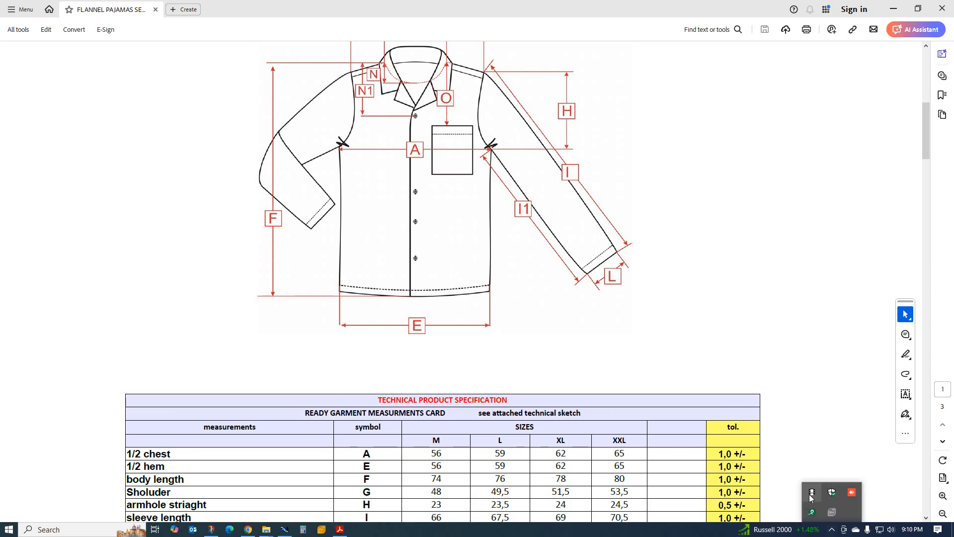